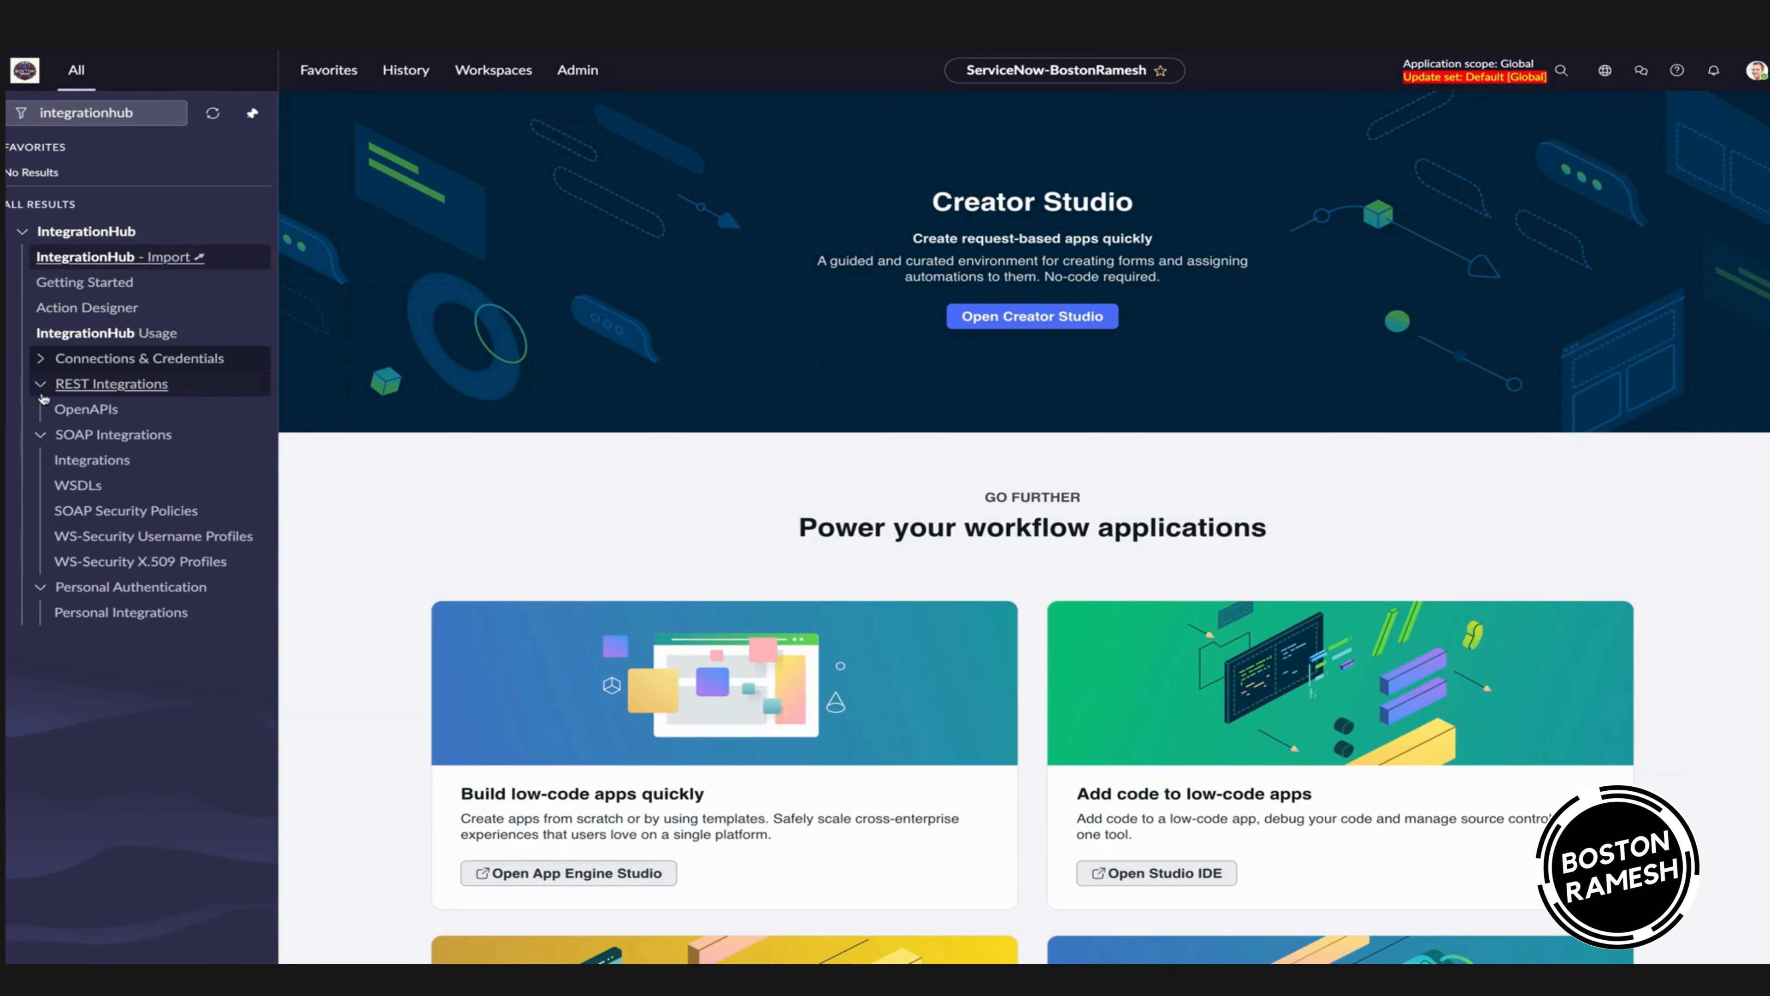
# - Look over the IntegrationHub modules in the navigator, collapsing the REST Integrations and SOAP Integrations groups and toggling the whole IntegrationHub group
pyautogui.click(40, 384)
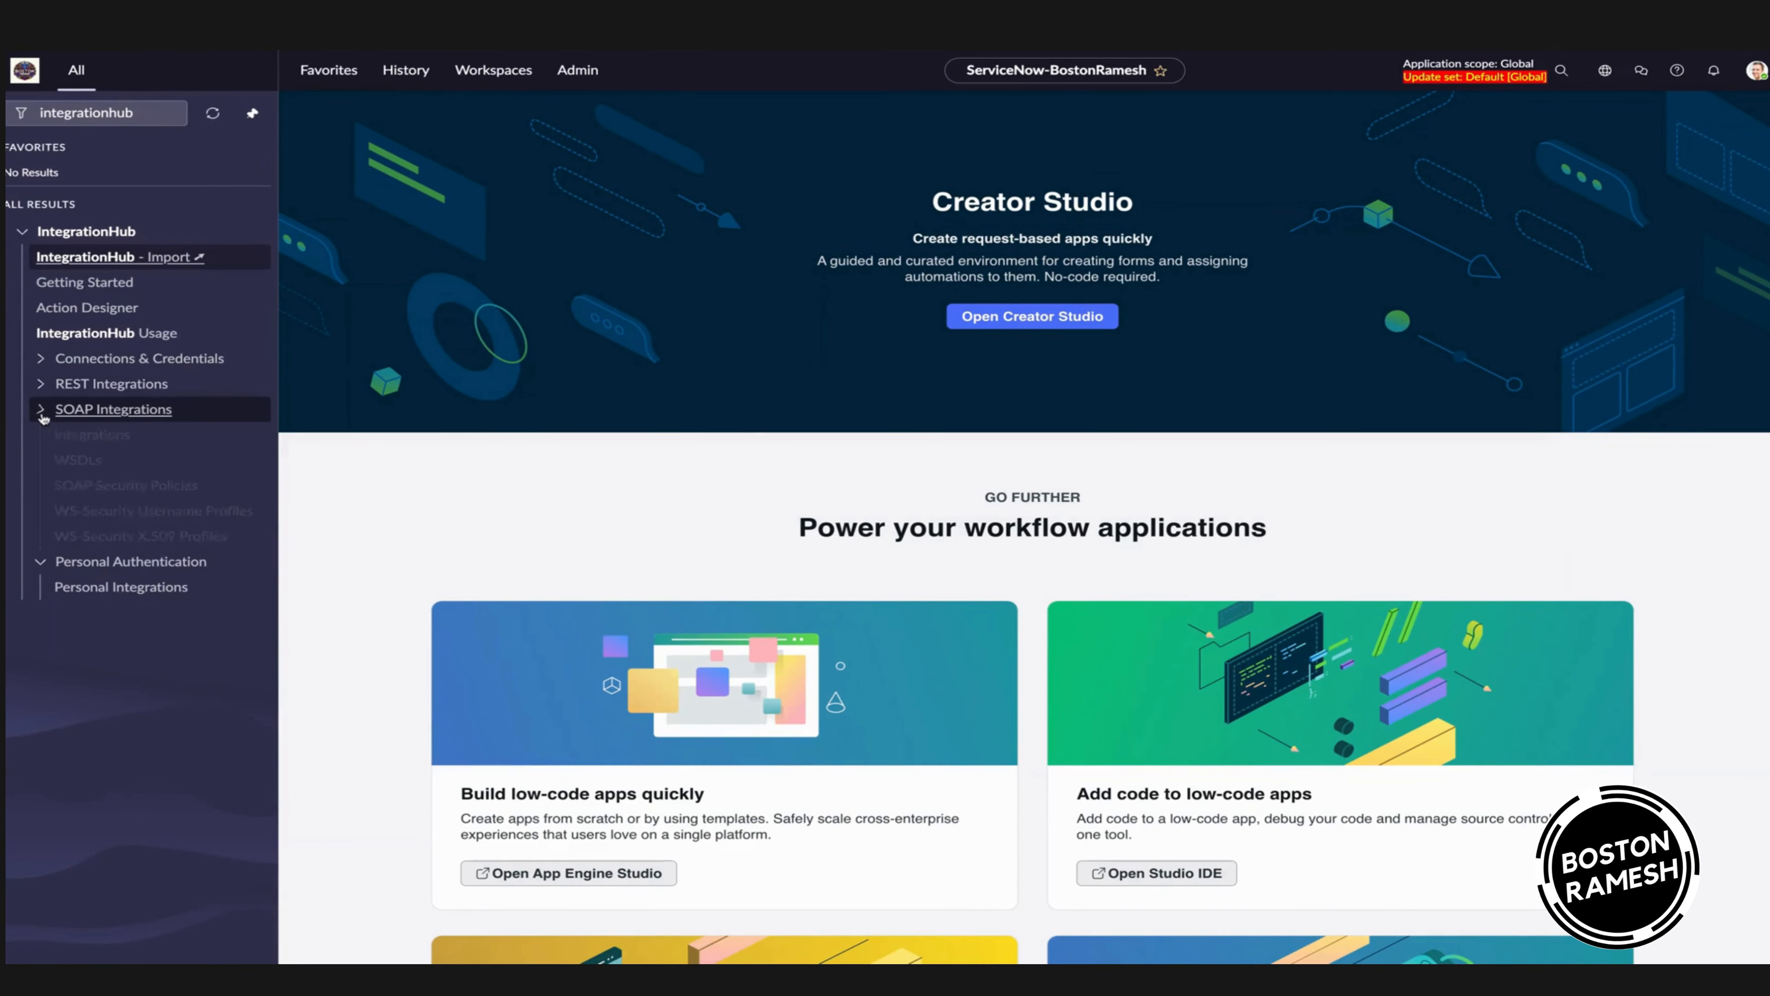
pyautogui.click(40, 410)
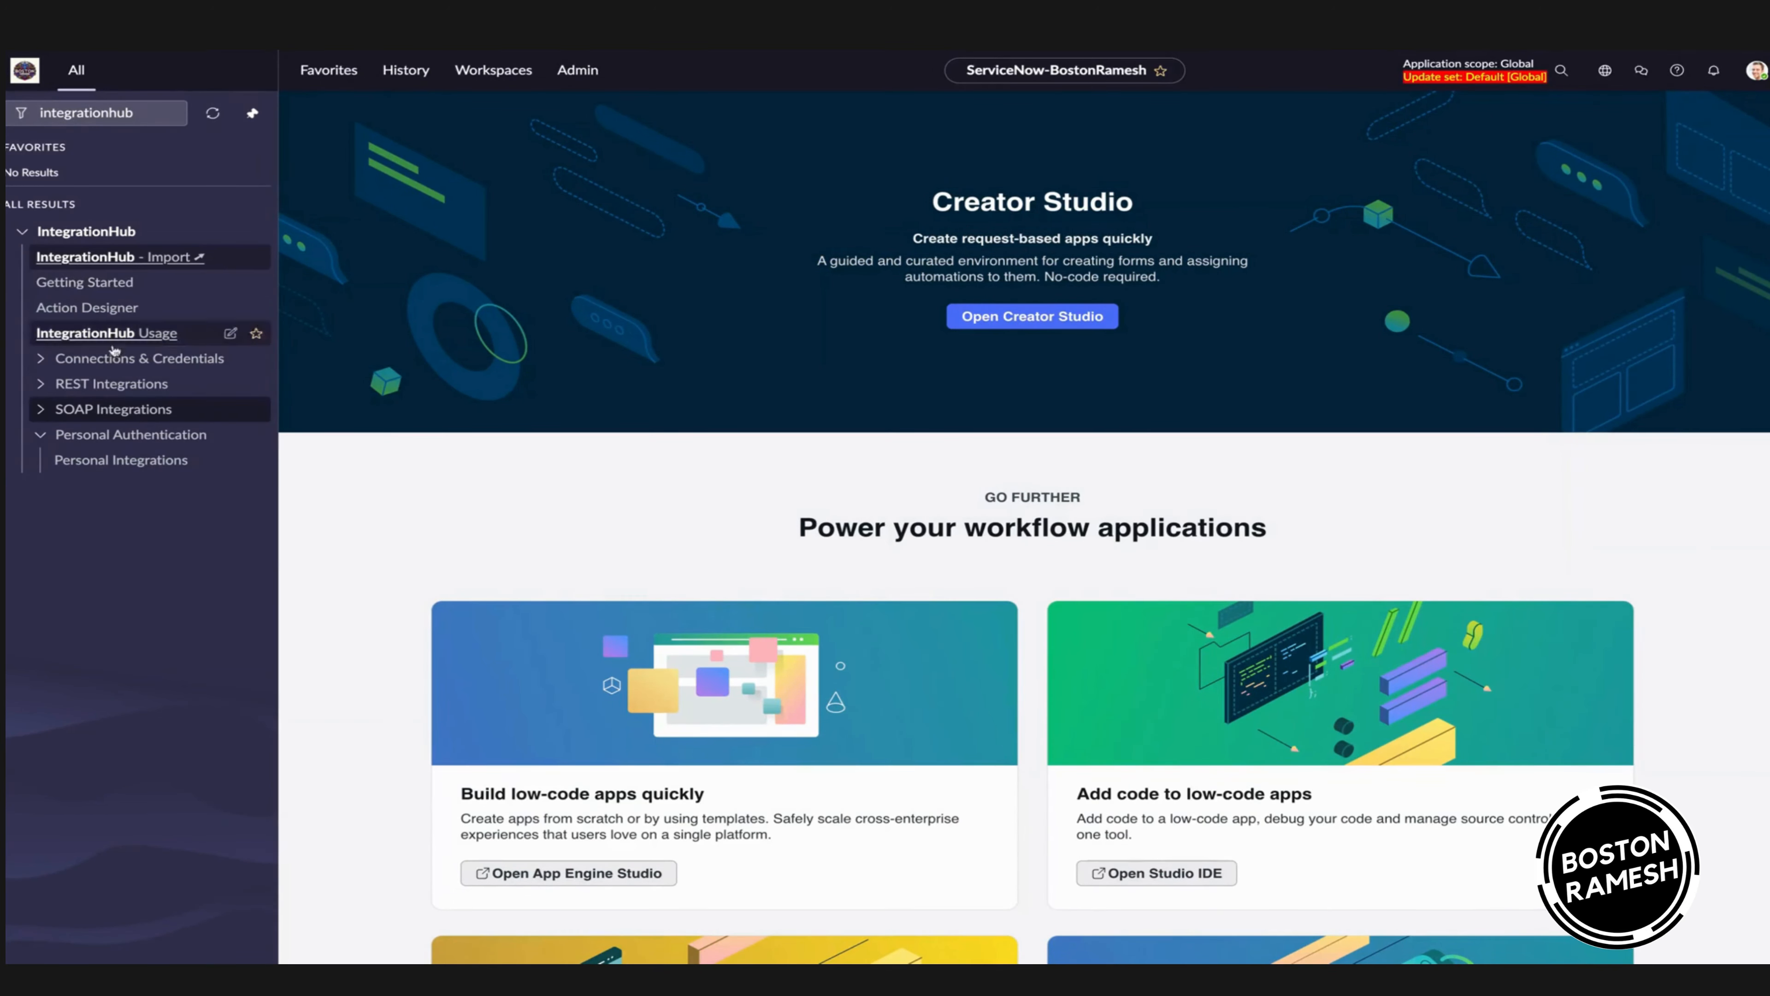
pyautogui.click(26, 235)
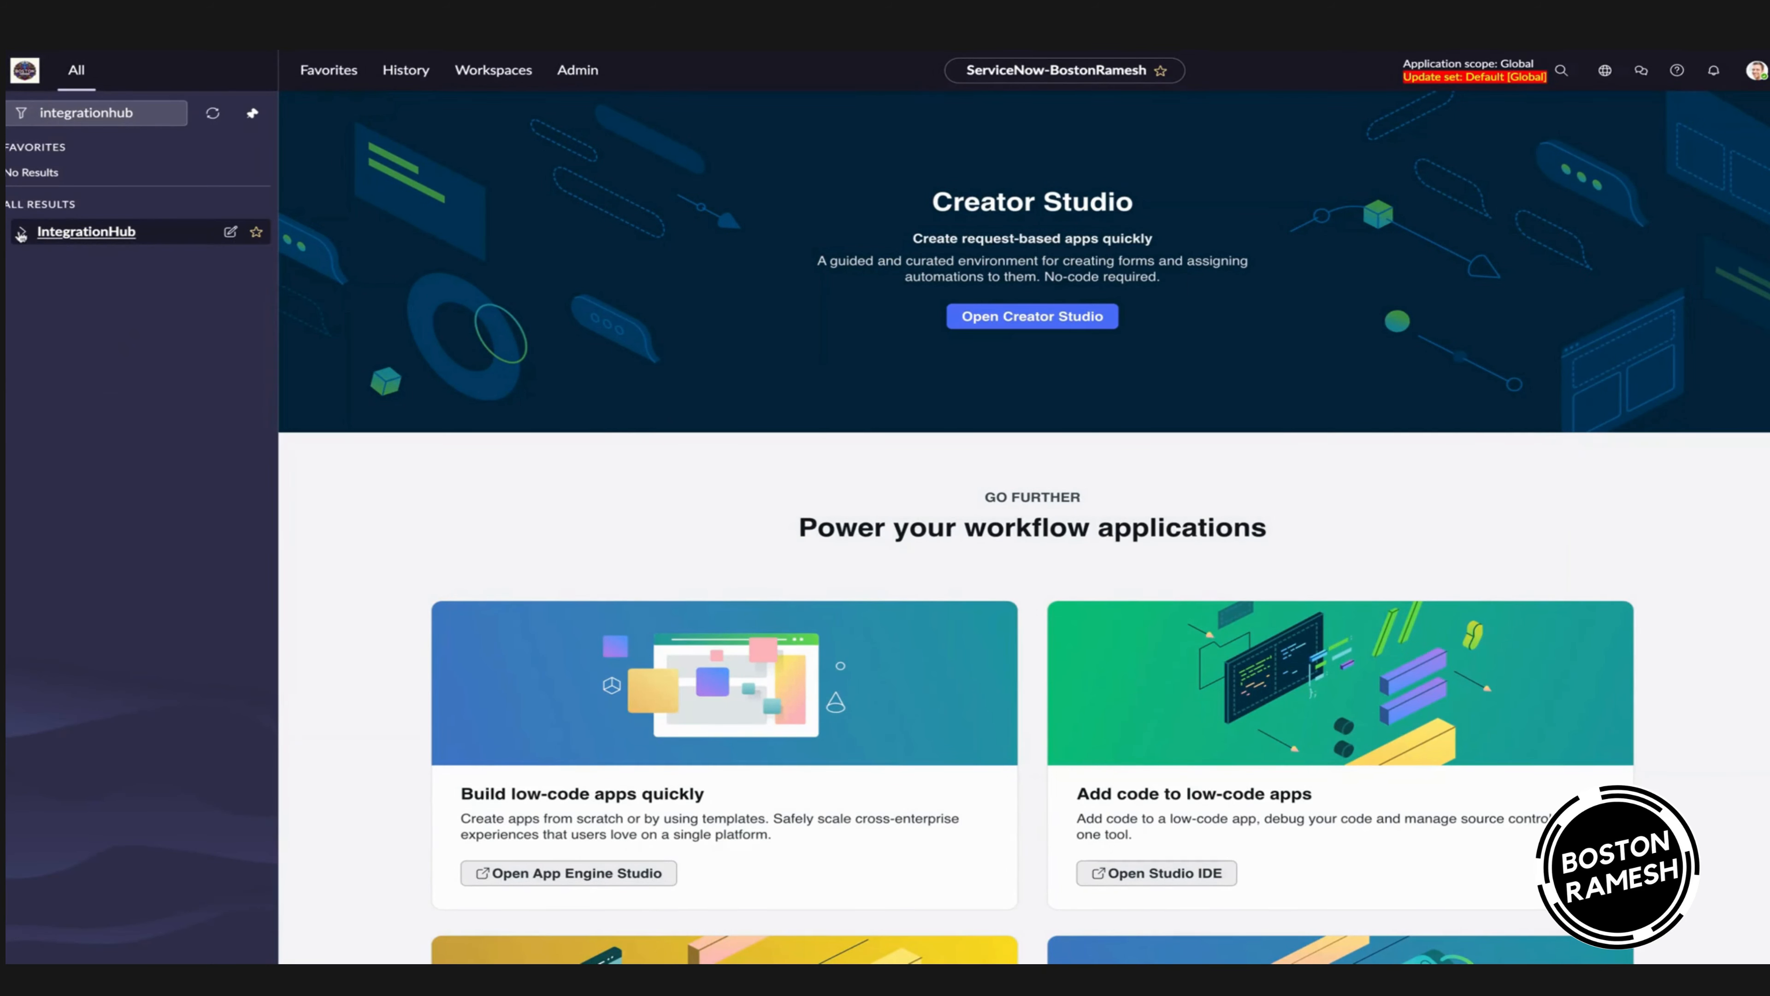
pyautogui.click(22, 234)
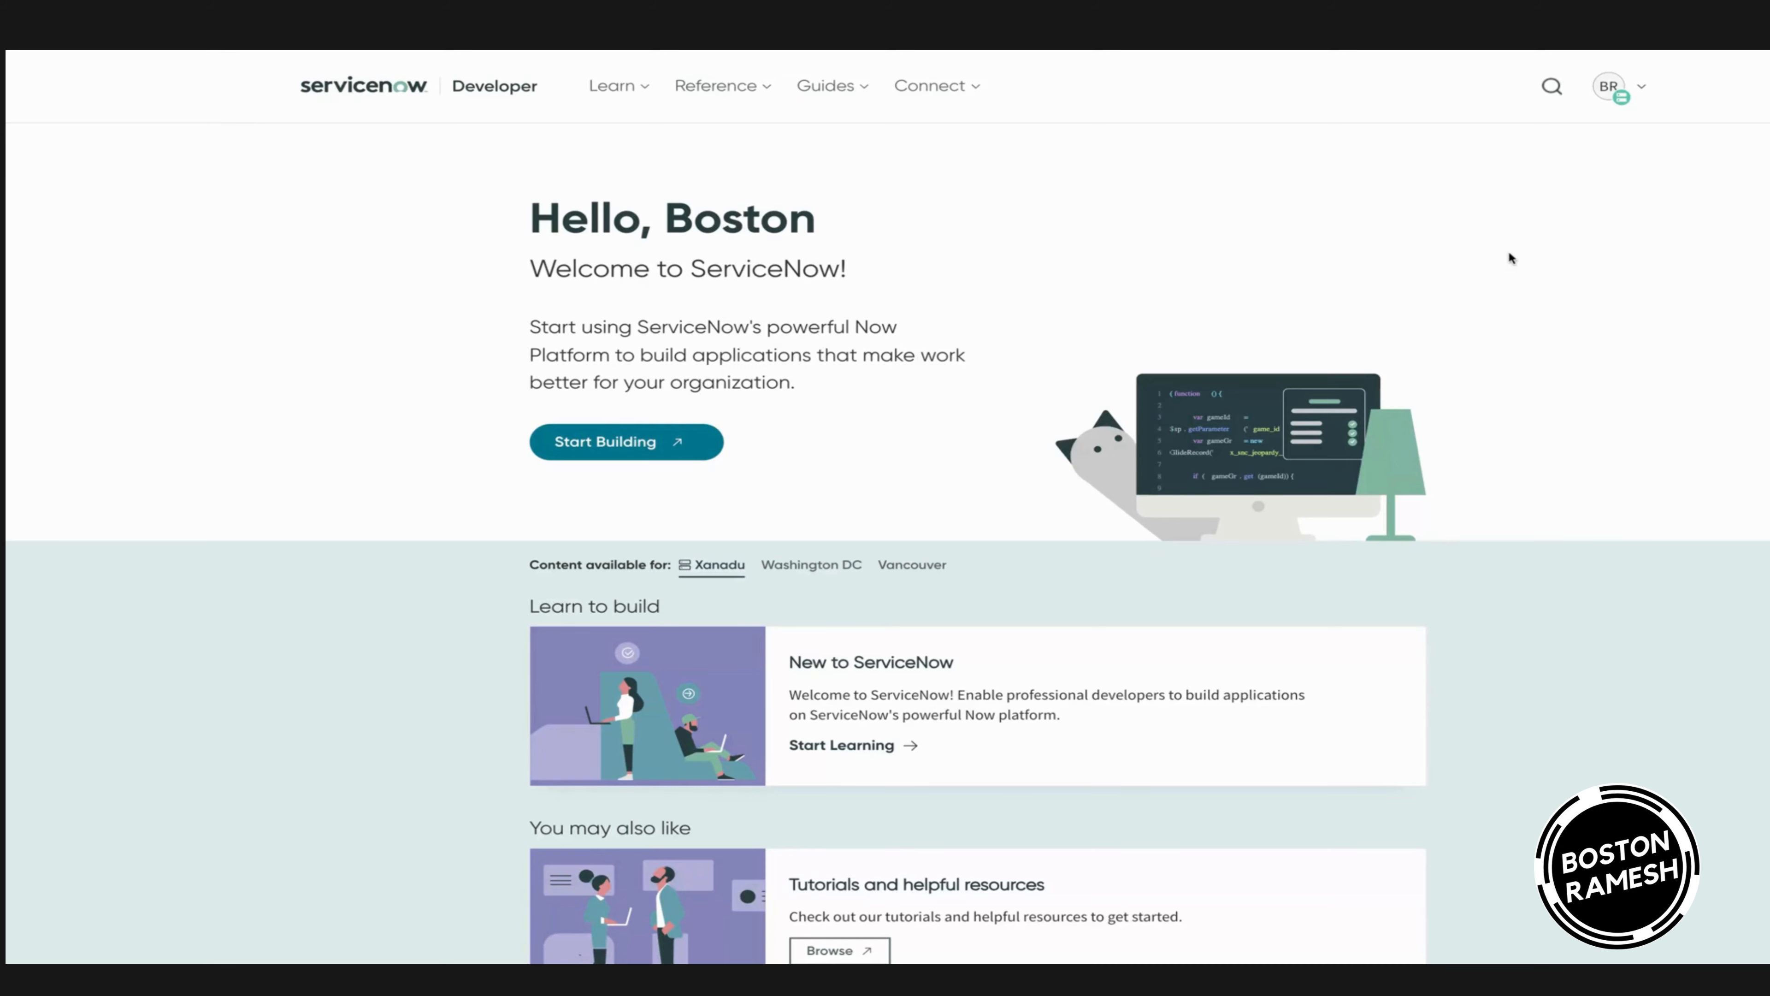
# - On the ServiceNow Developer site, search the instance's activatable plugins for "integrationhub" and close the instance actions dialog
pyautogui.click(1647, 96)
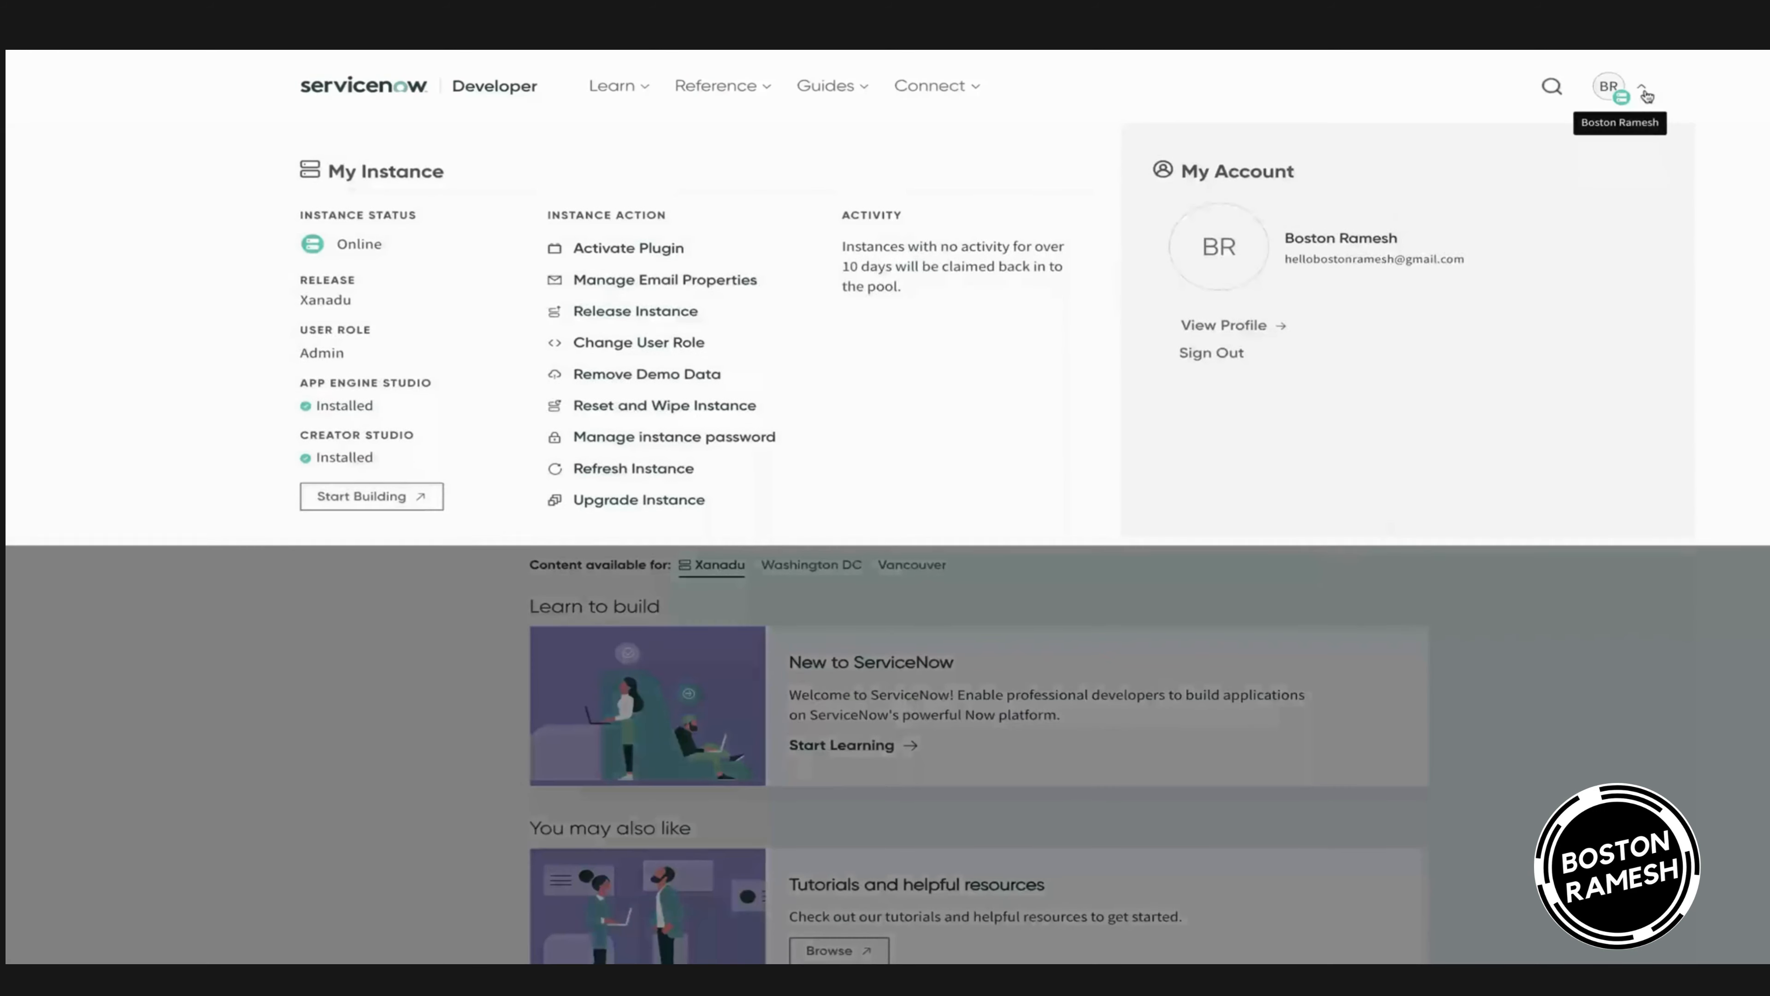
pyautogui.click(632, 258)
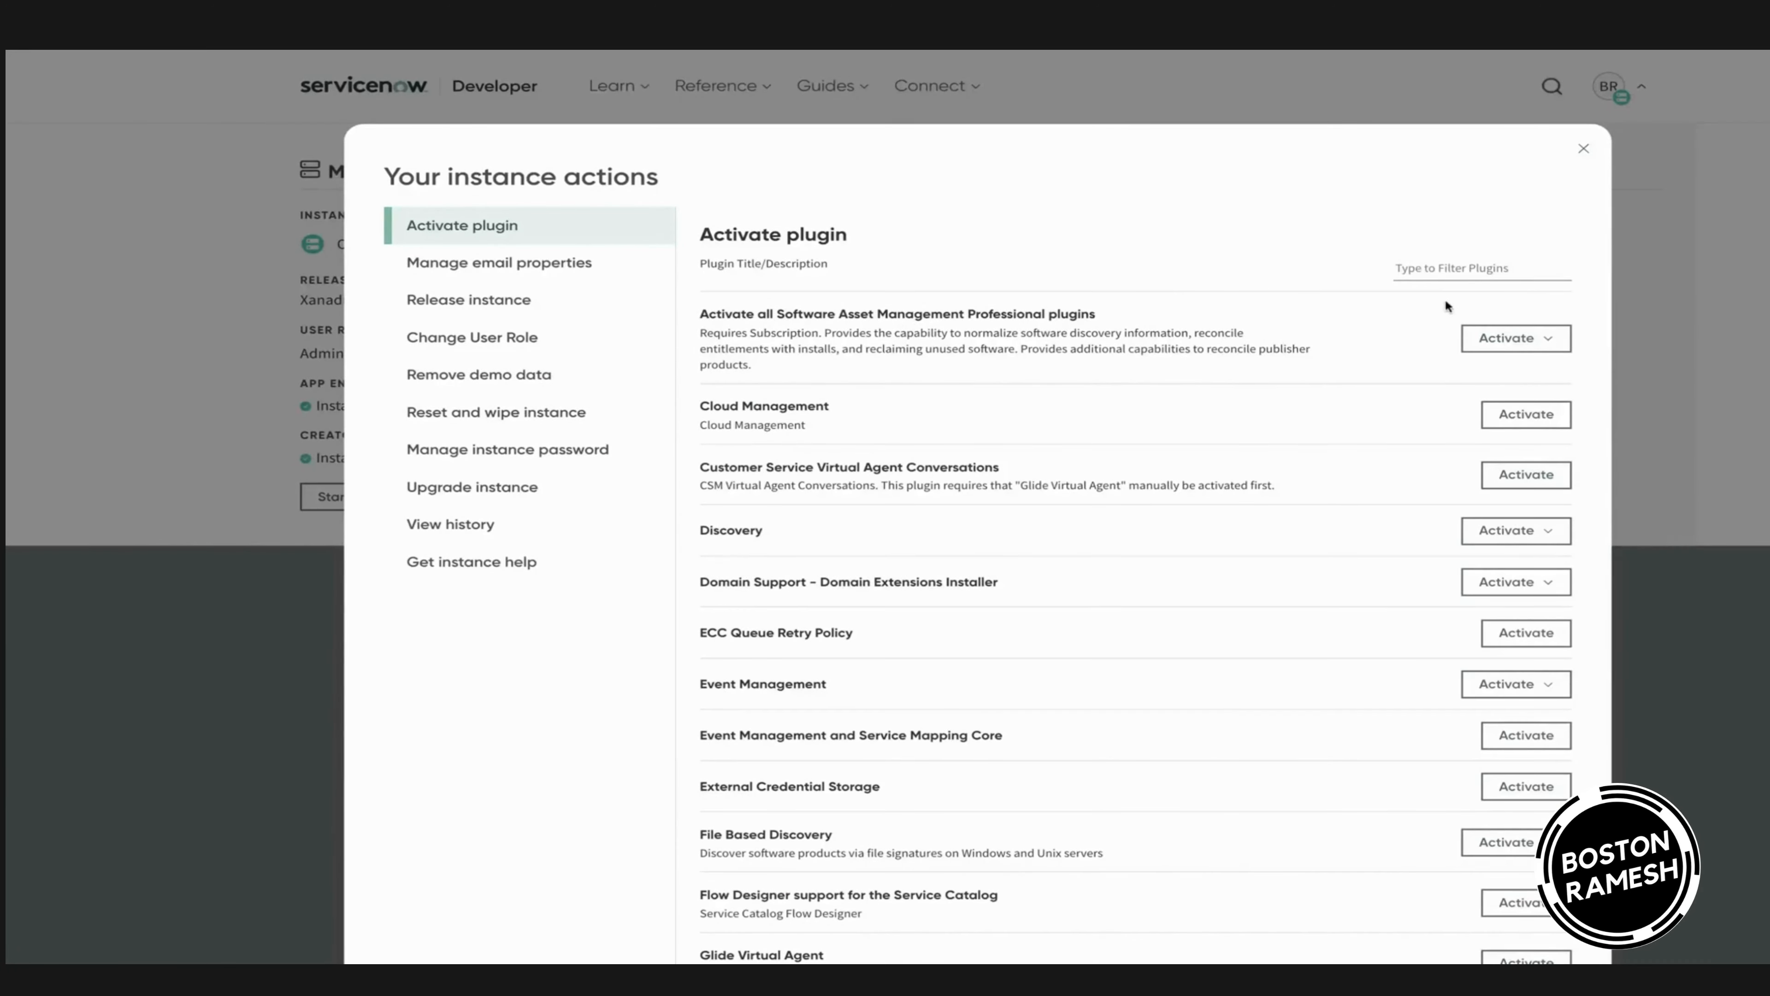
pyautogui.click(1418, 268)
pyautogui.write('inte')
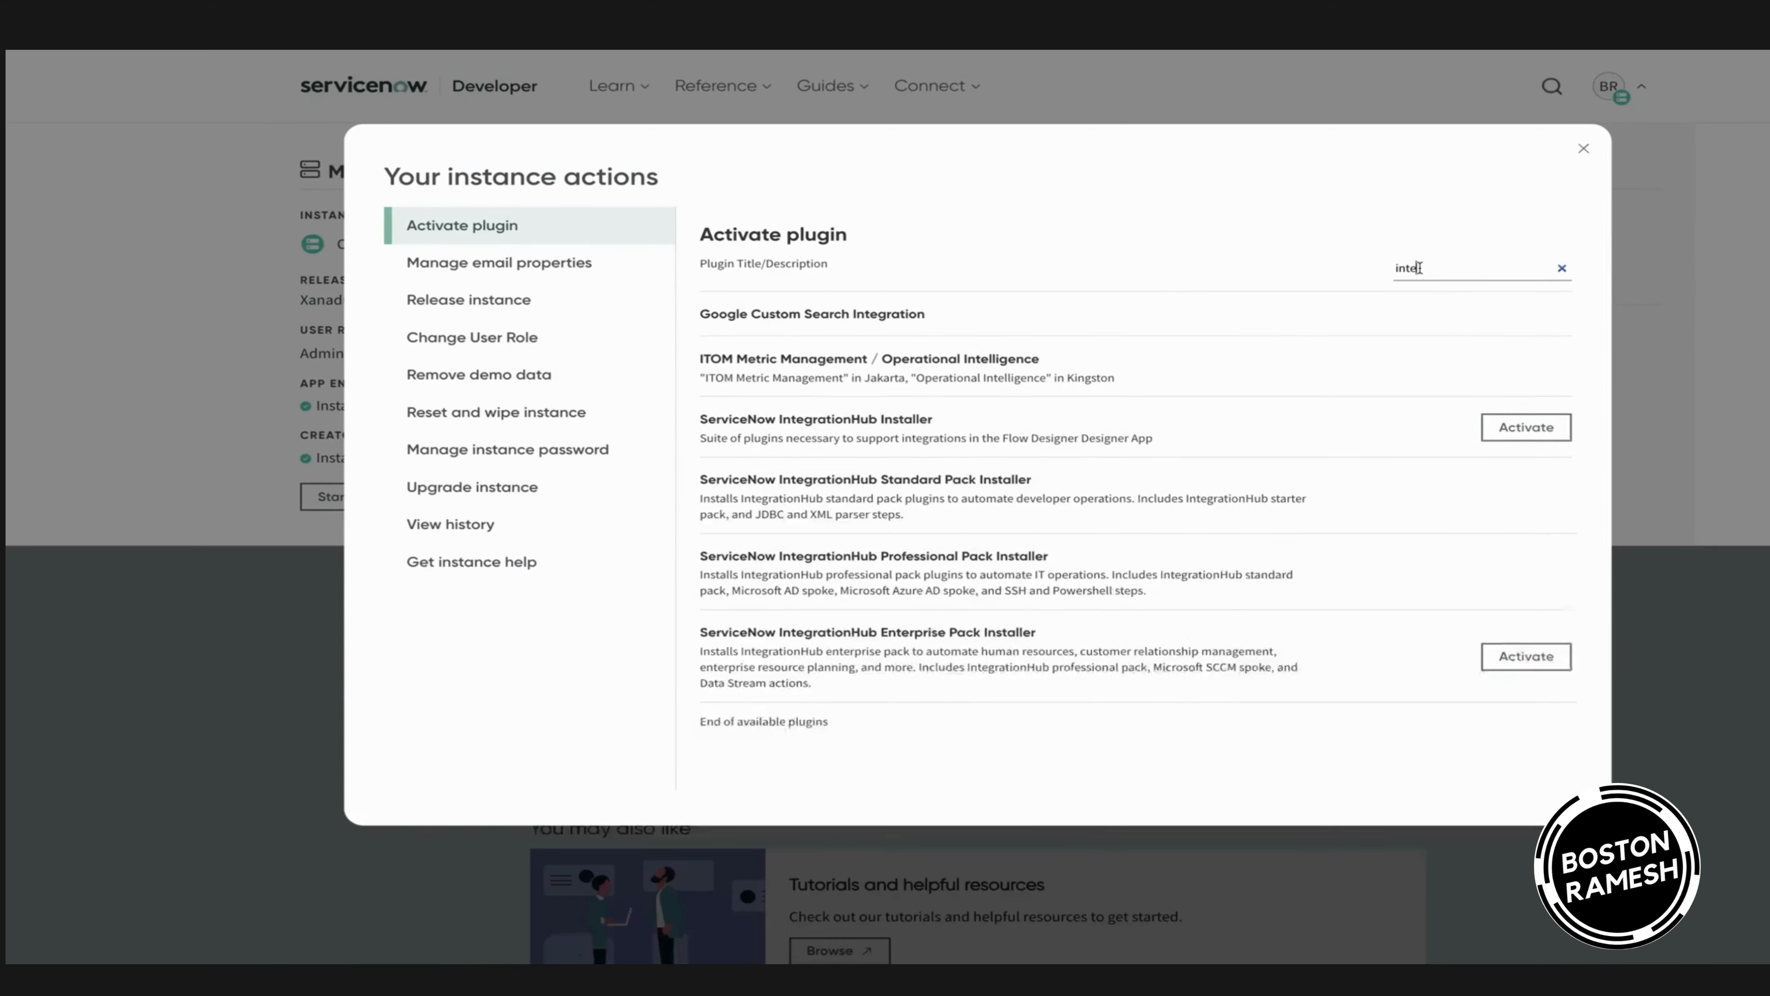
pyautogui.write('grationhu')
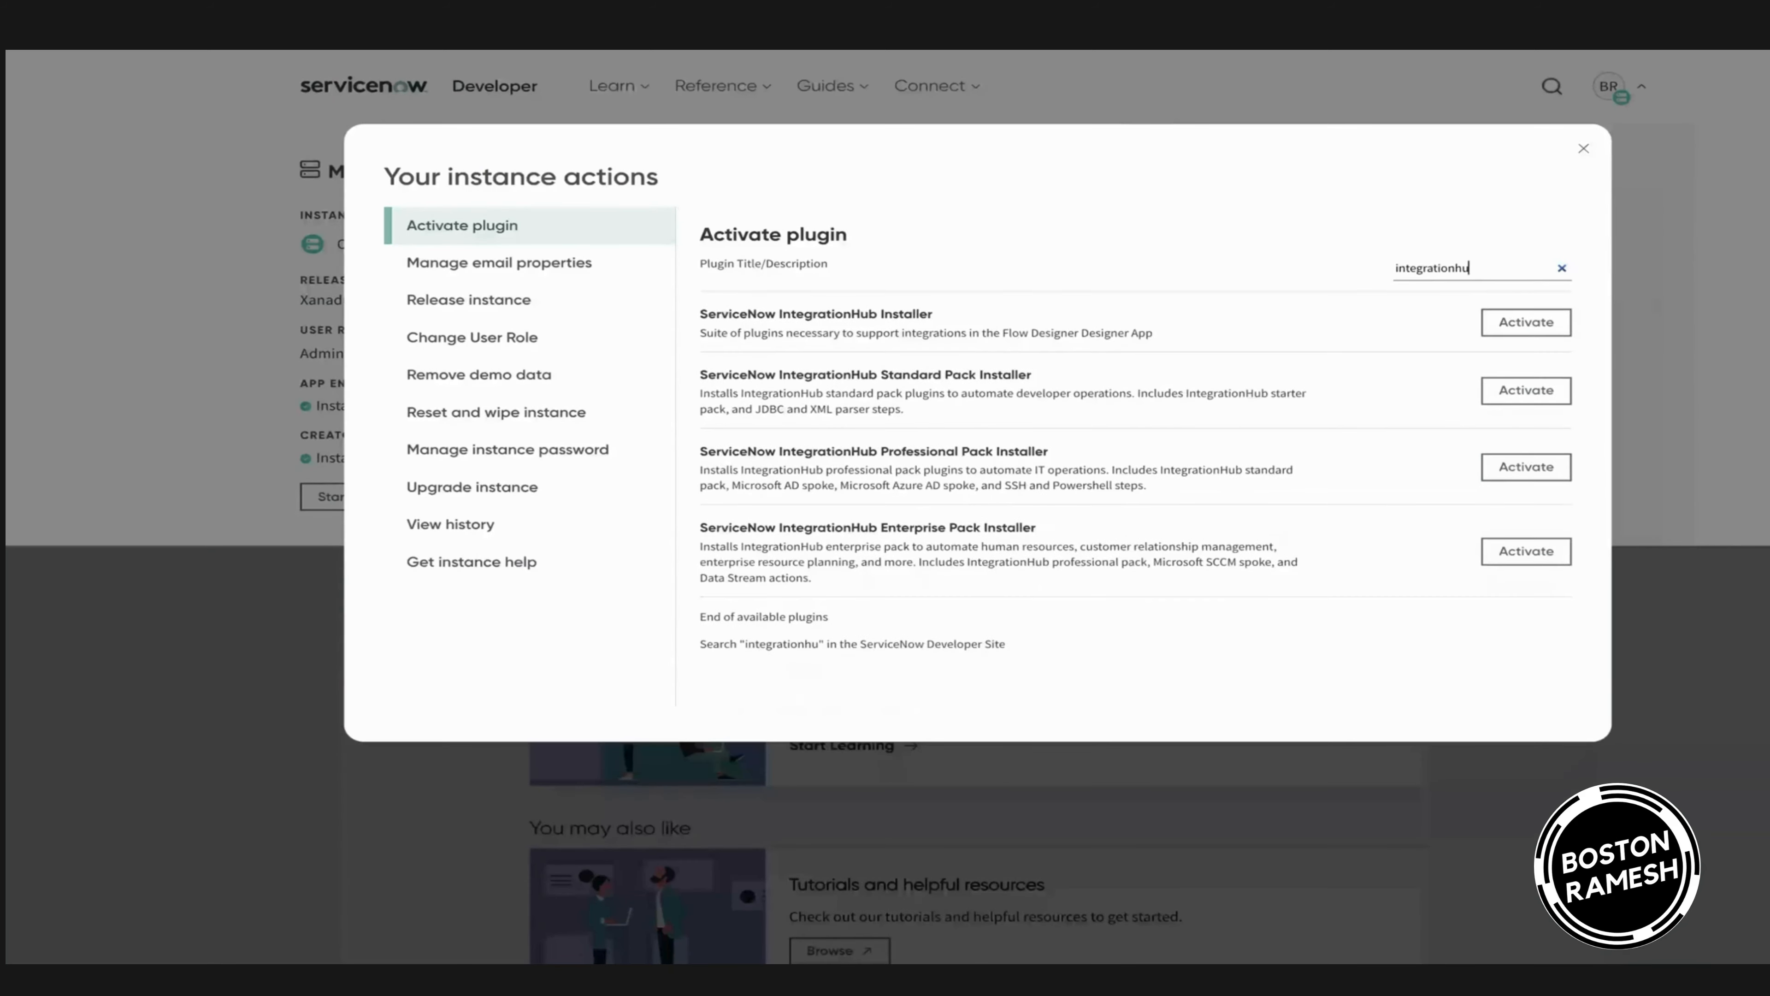
pyautogui.write('b')
pyautogui.click(1583, 148)
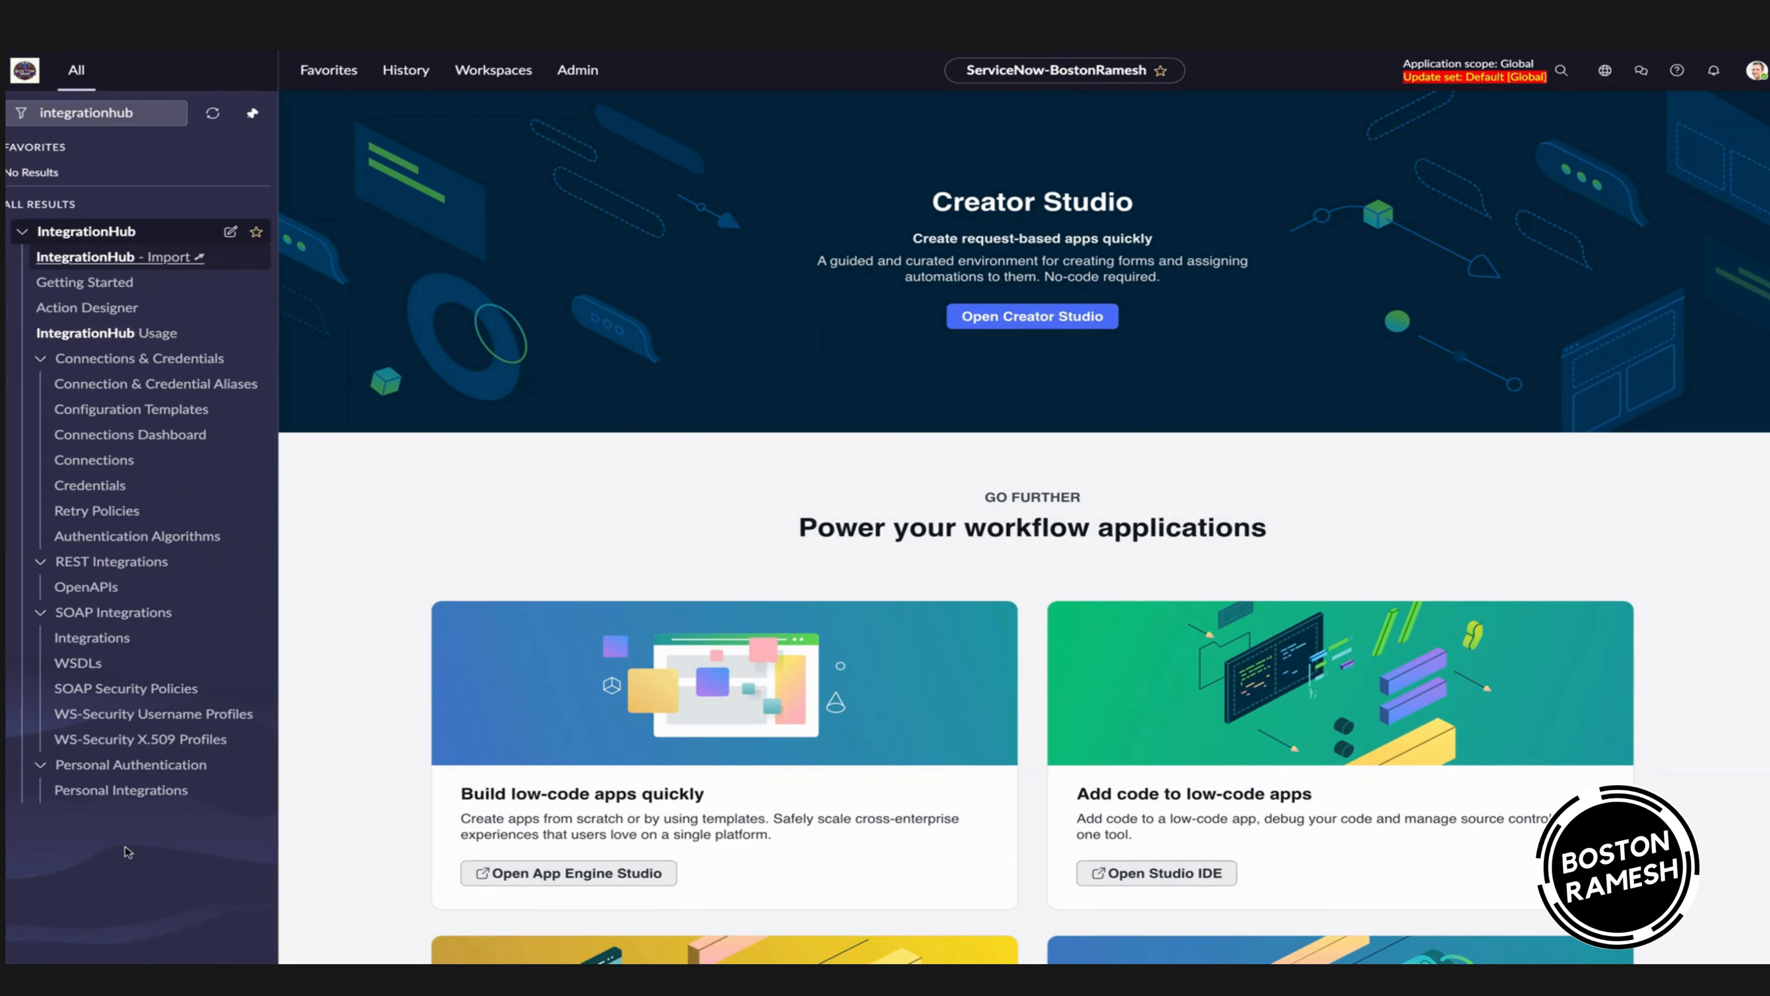
# - Find Flow Designer by filtering the navigator for "flow des", and open the My Slack Integration Test flow in it
pyautogui.click(43, 361)
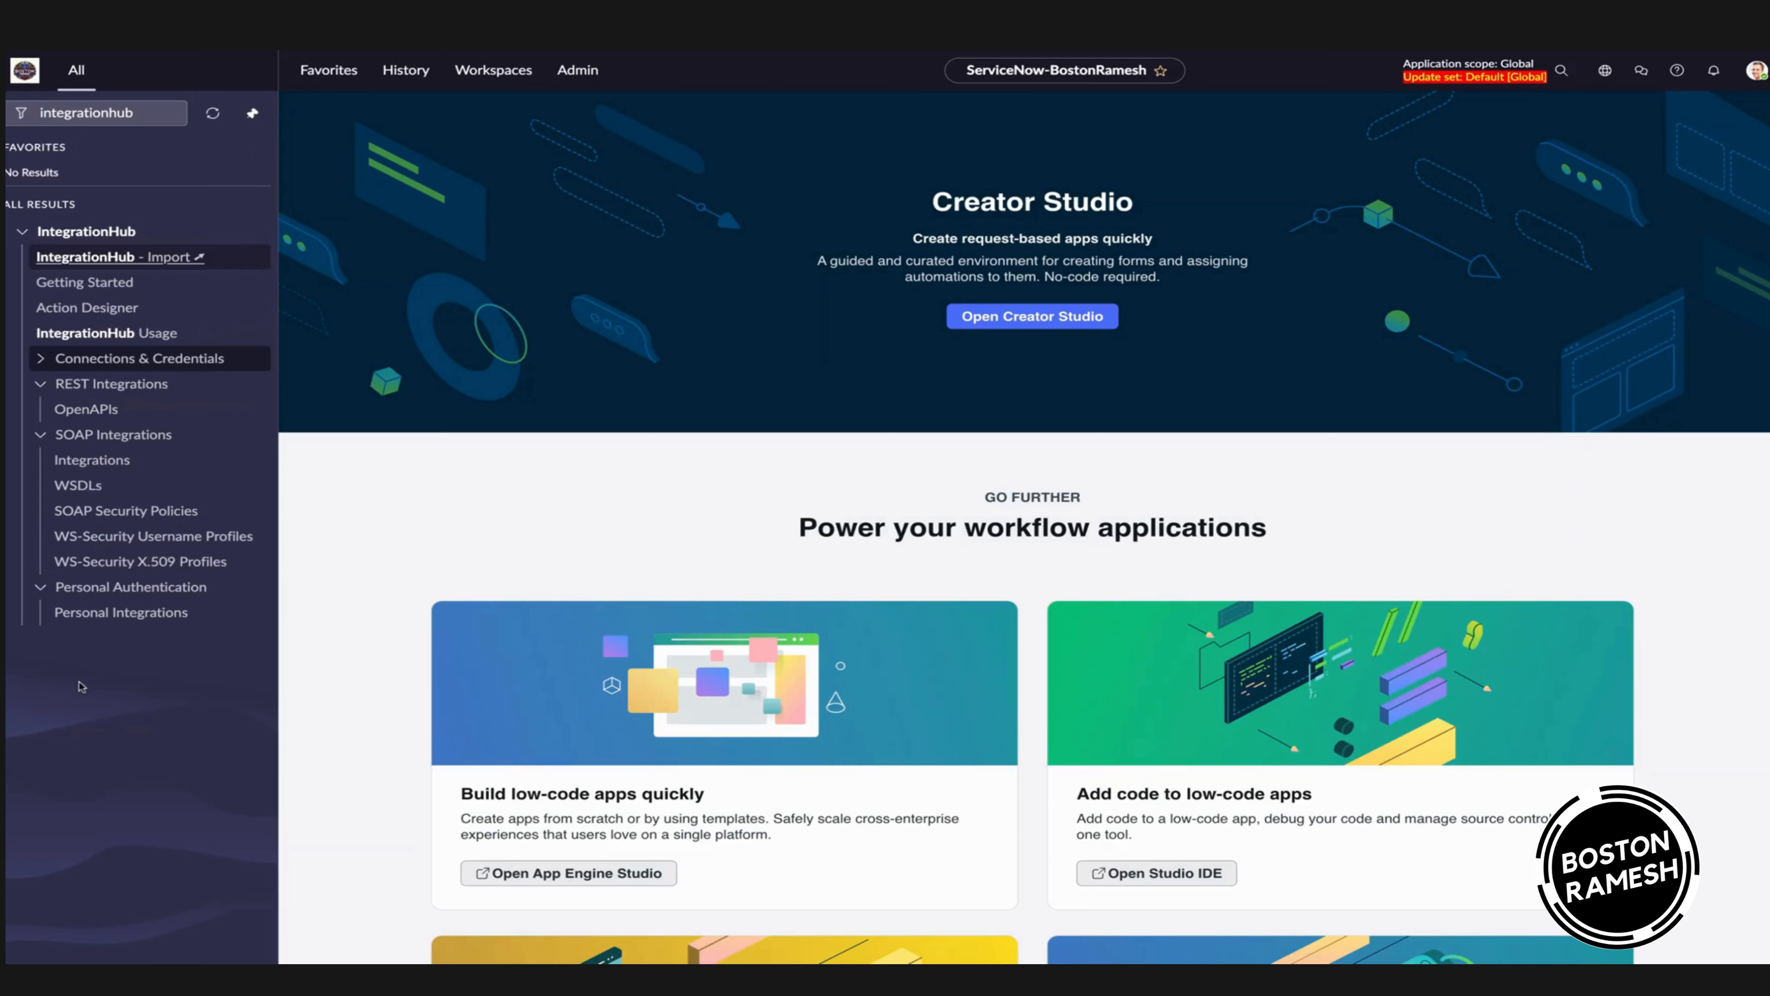
pyautogui.click(148, 117)
pyautogui.write('f')
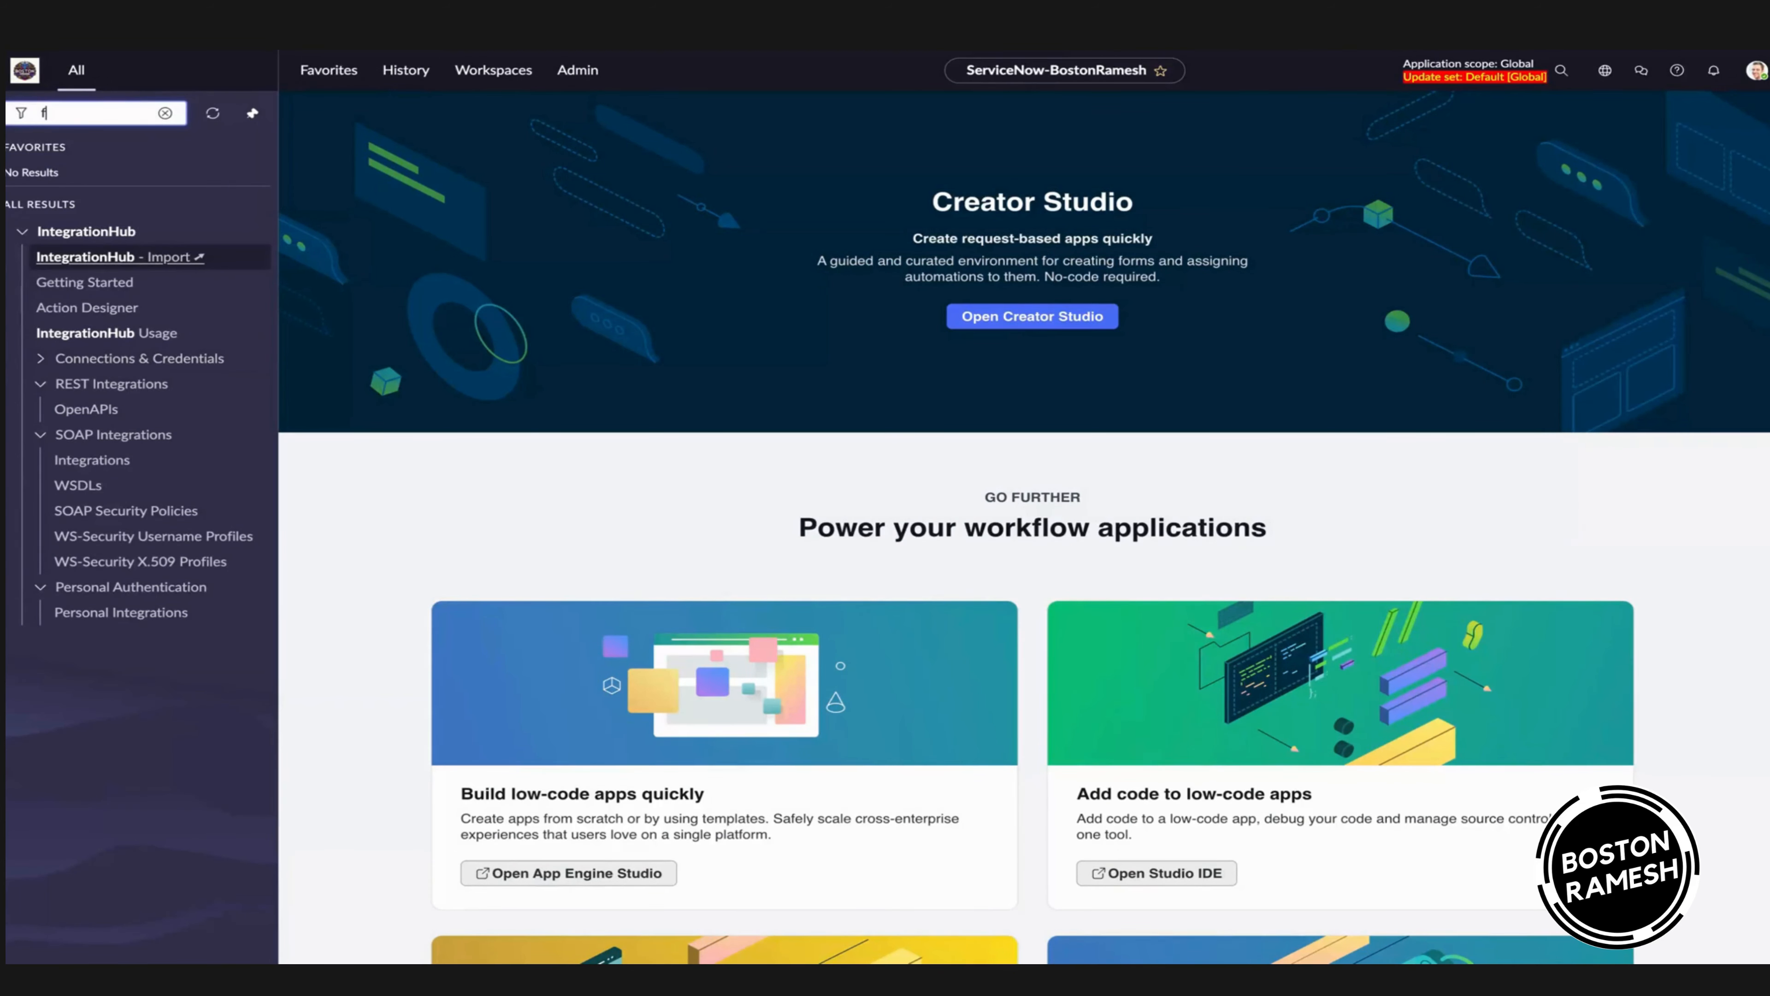
pyautogui.write('low d')
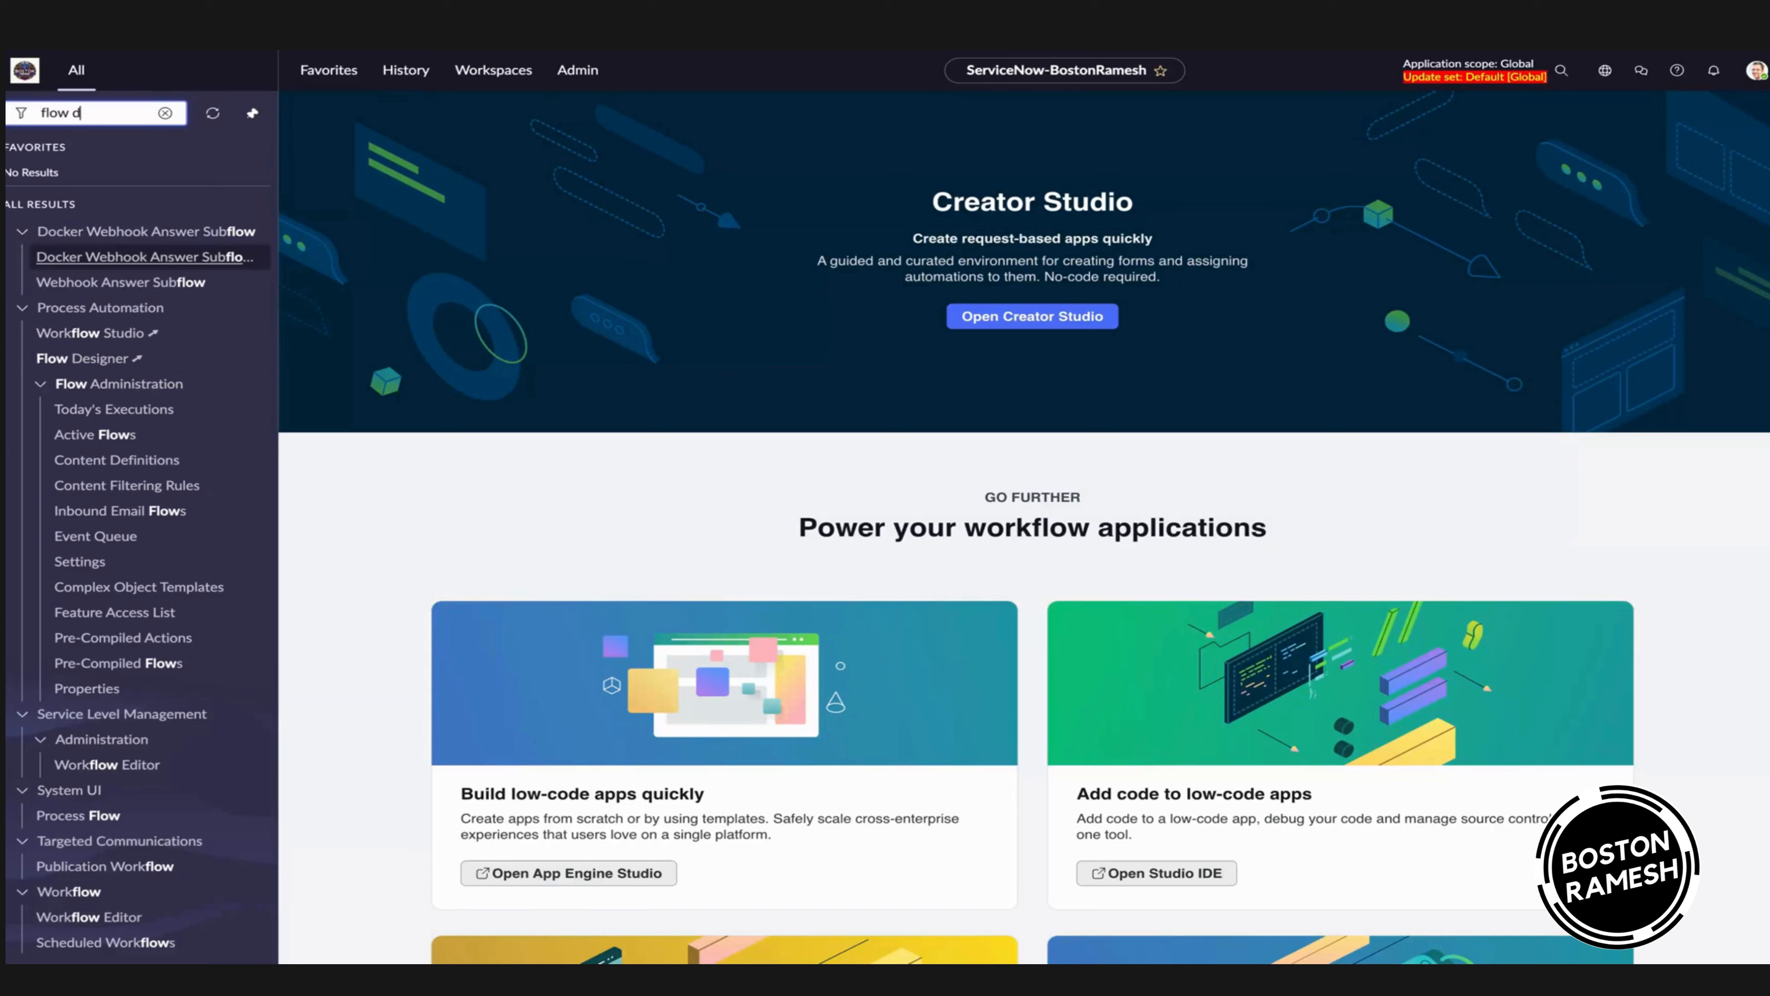
pyautogui.write('es')
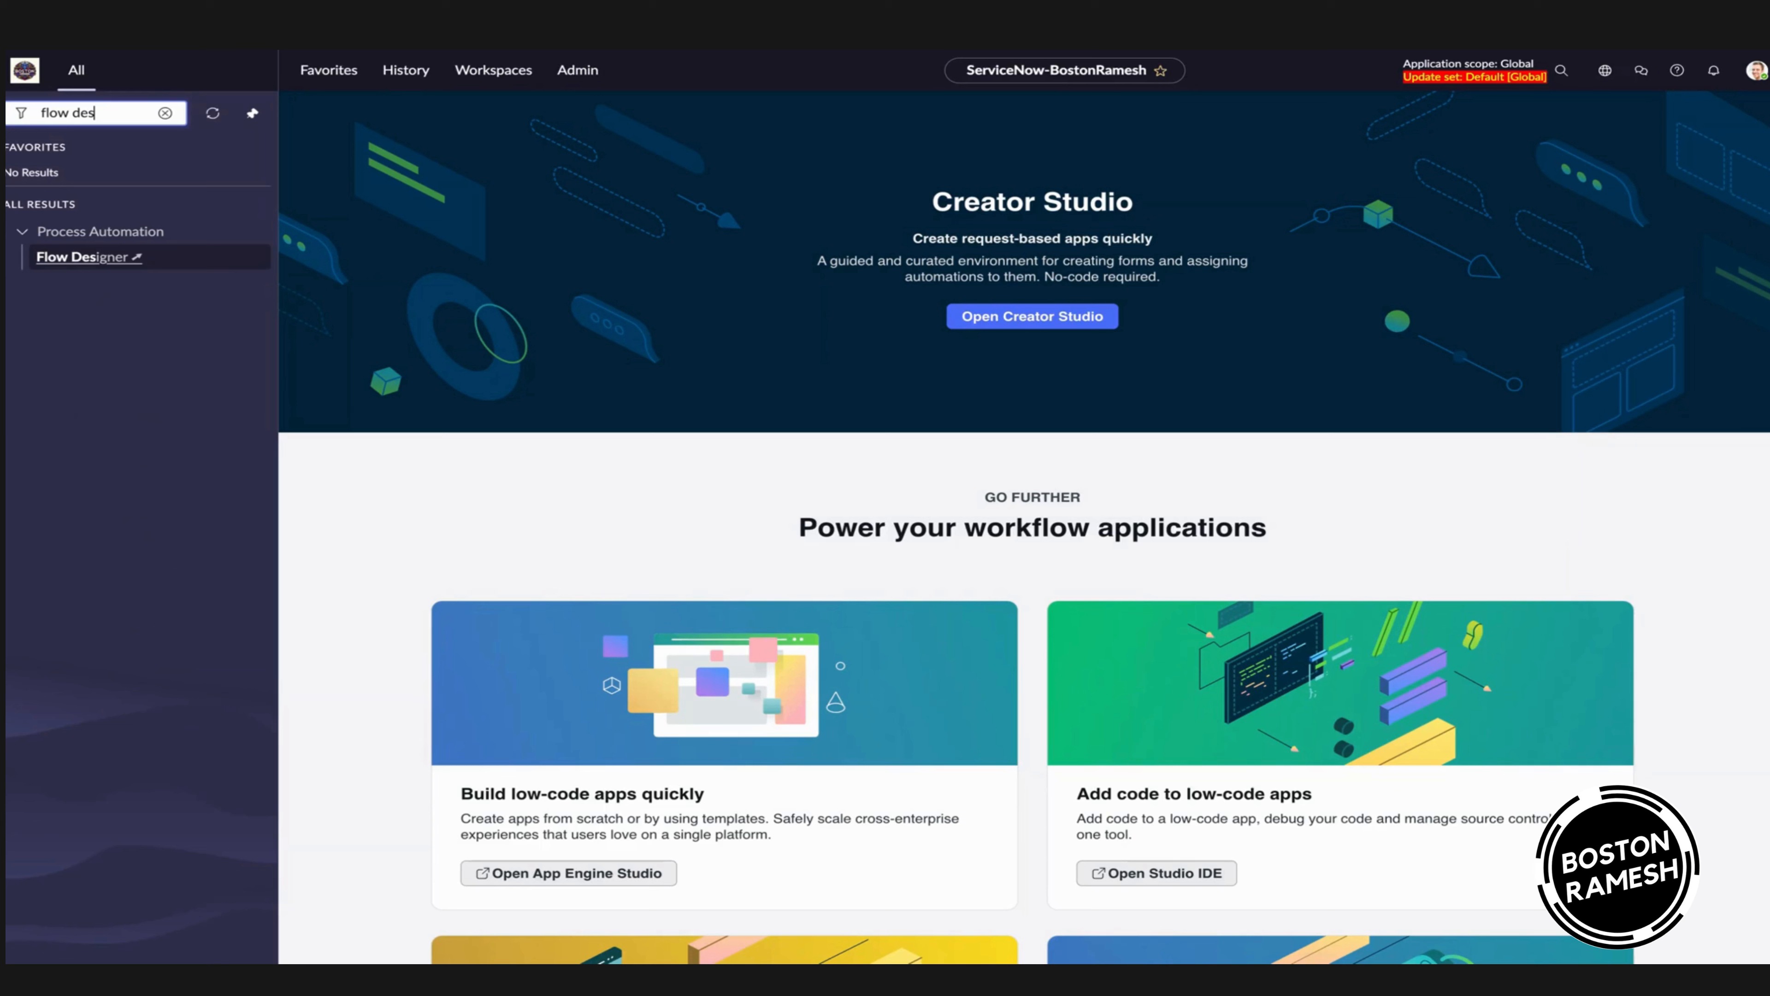
pyautogui.click(81, 256)
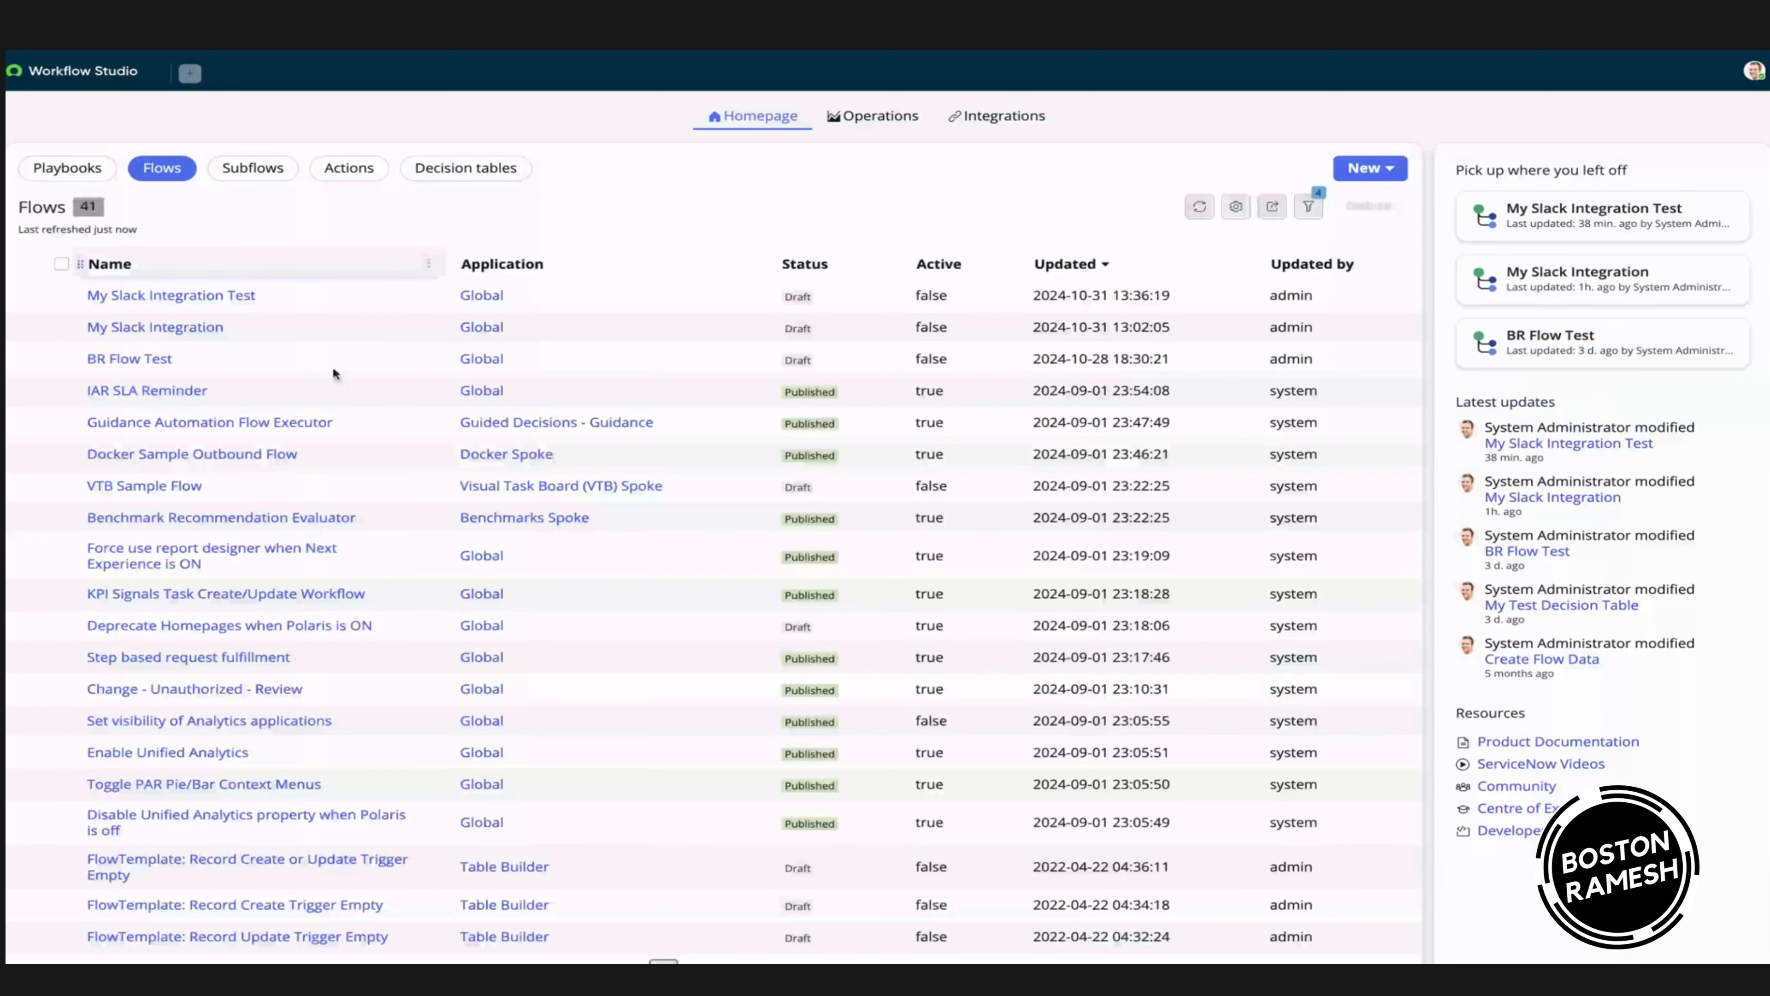
pyautogui.click(205, 299)
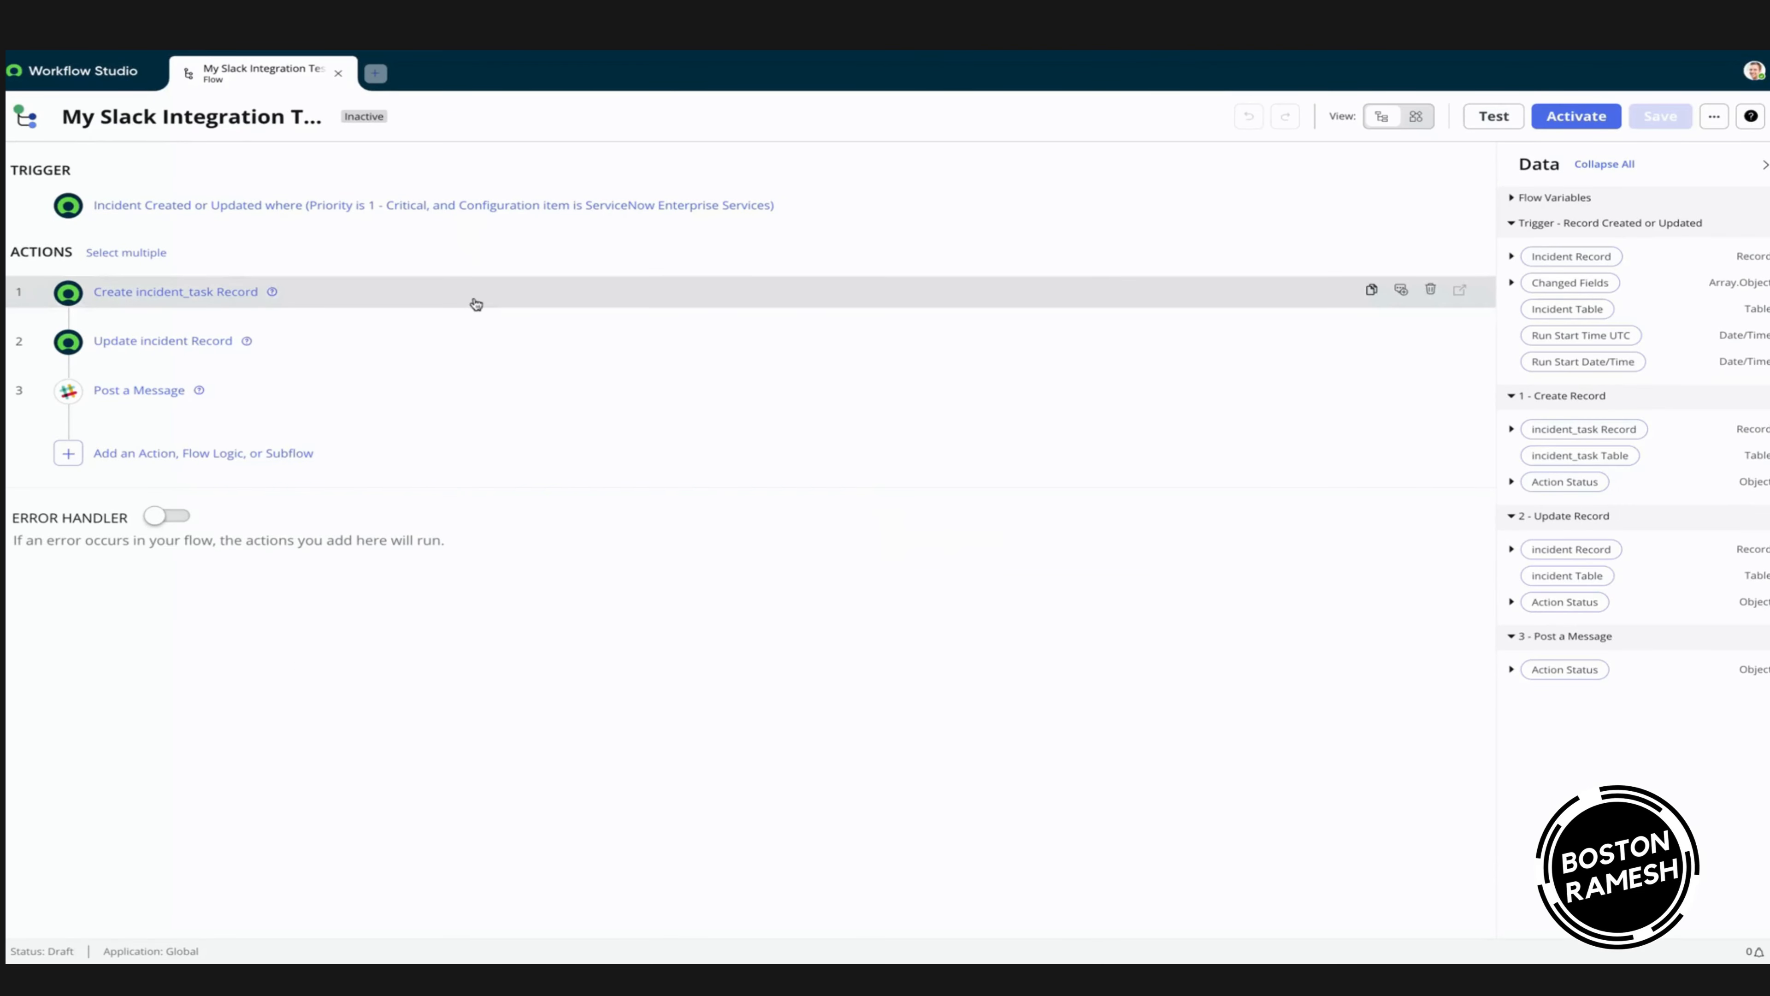
# - Examine the flow's trigger conditions and the Create incident_task Record action, including the Incident Record data pills offered for Description
pyautogui.click(166, 208)
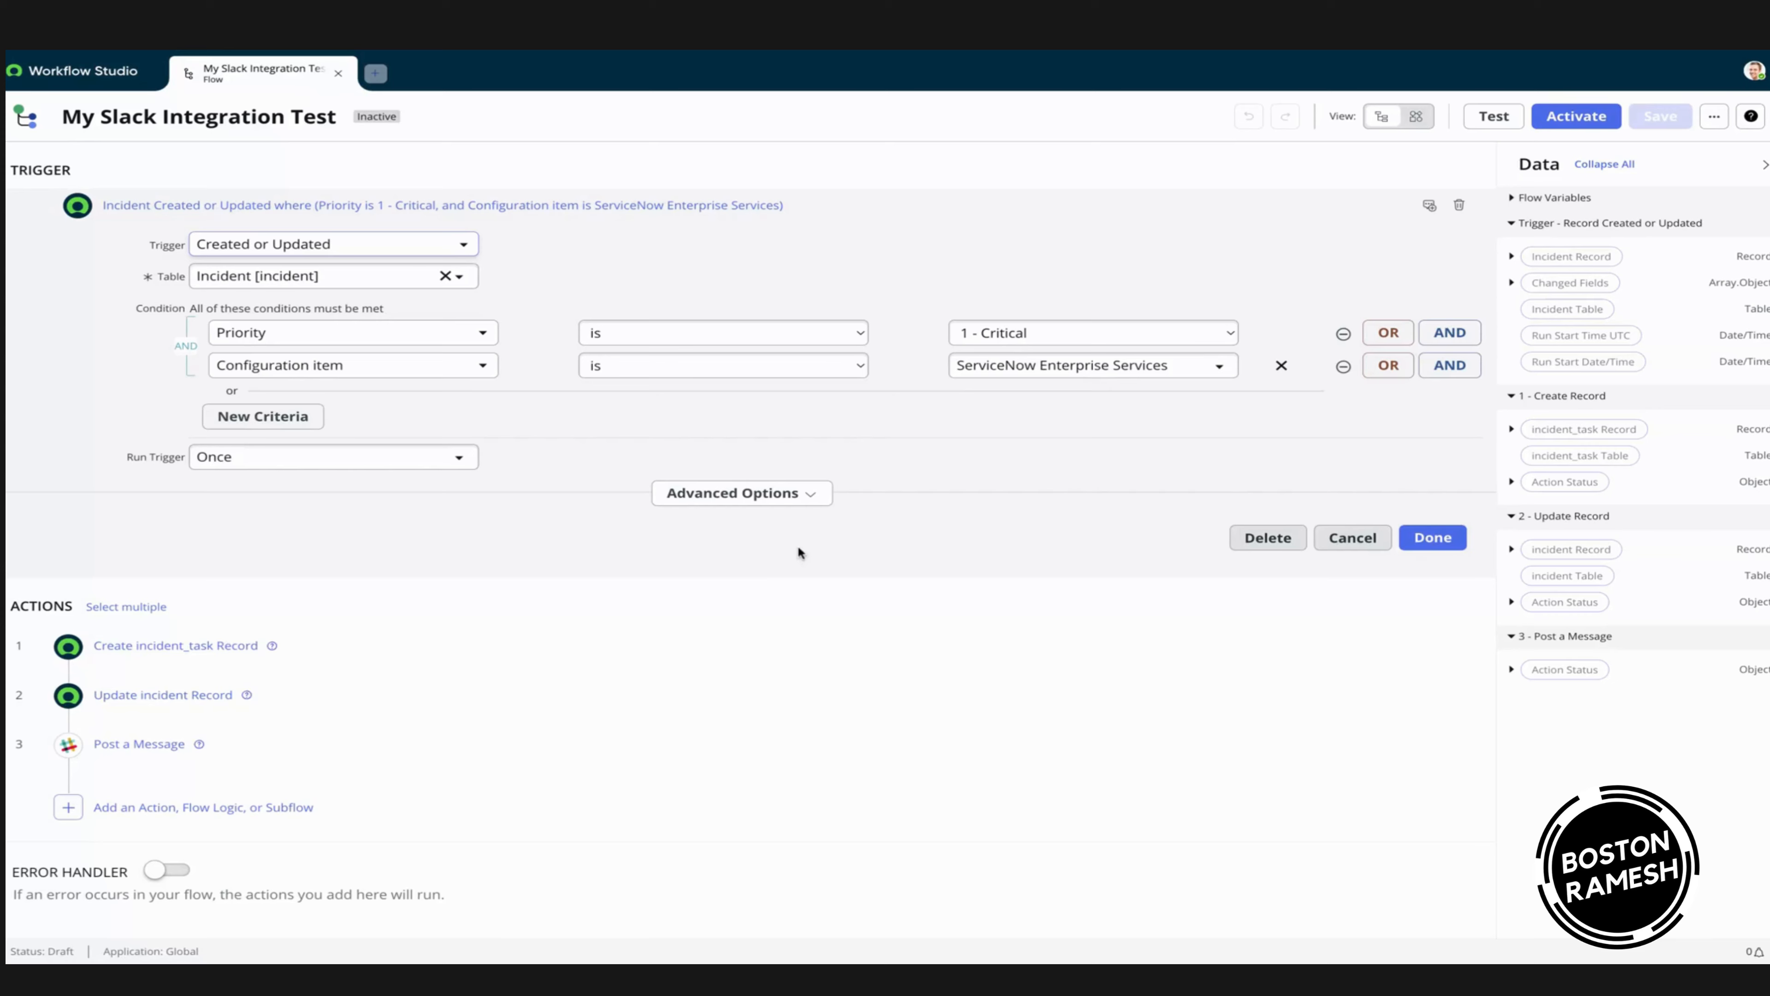
pyautogui.click(142, 645)
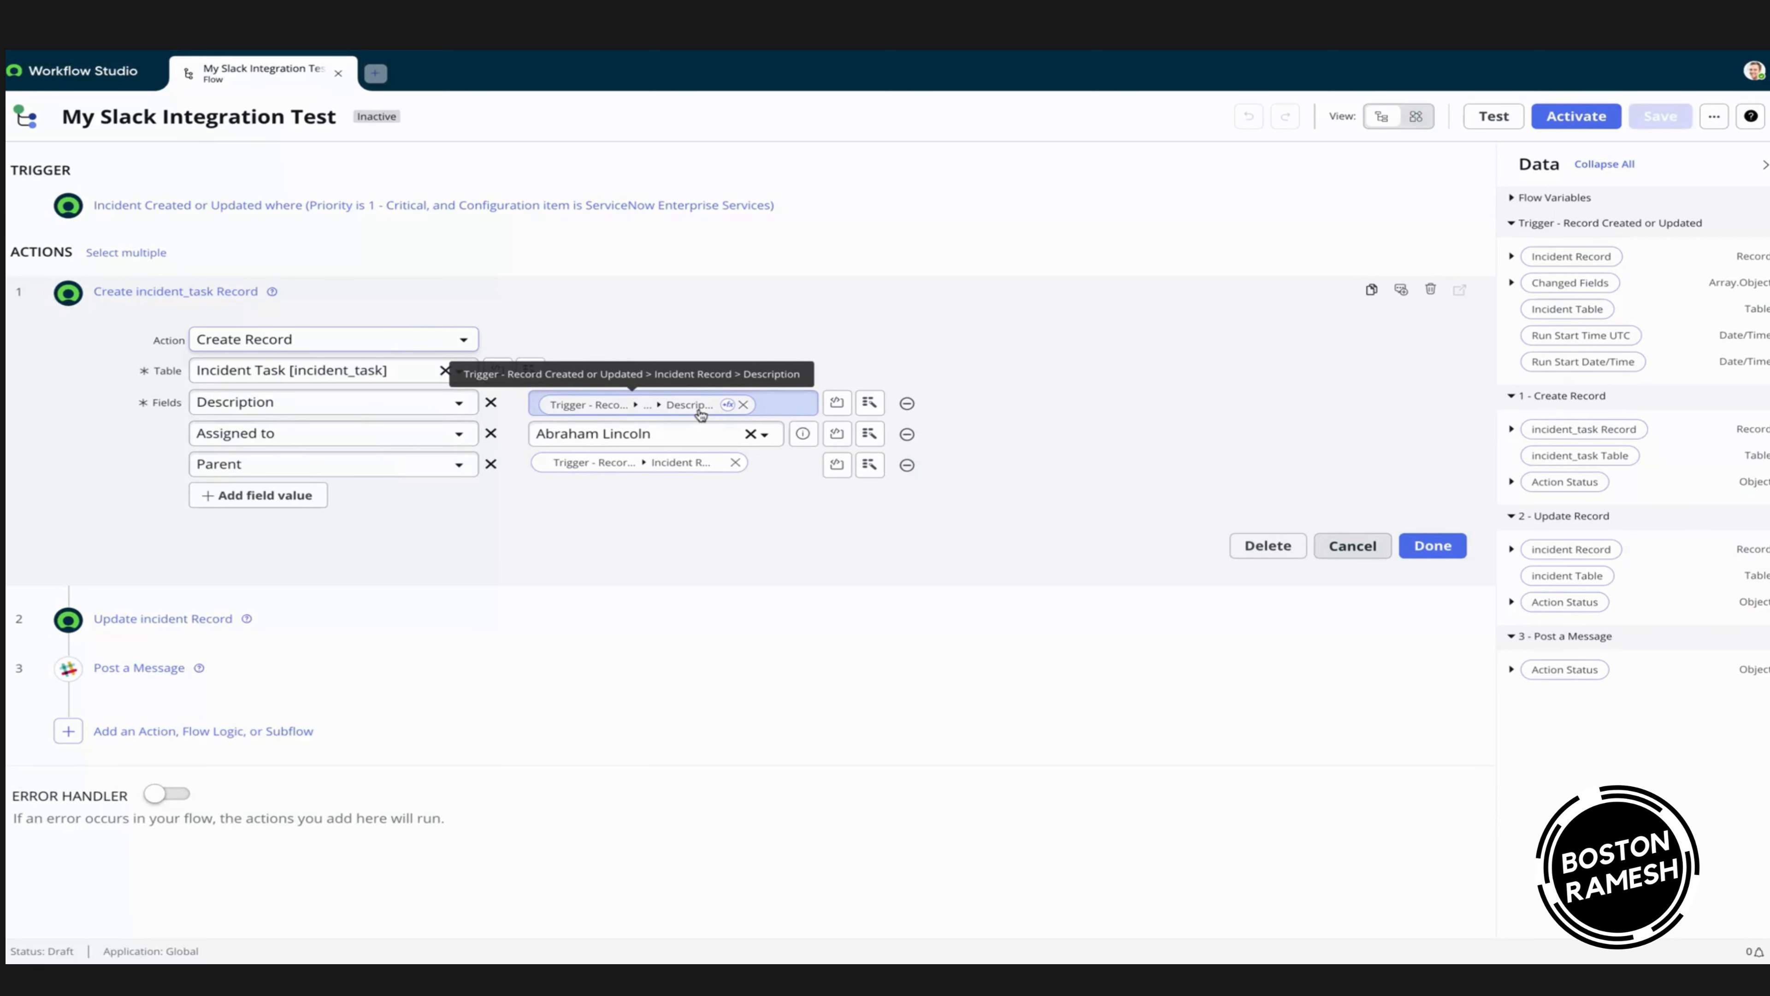
pyautogui.click(869, 402)
pyautogui.click(1004, 466)
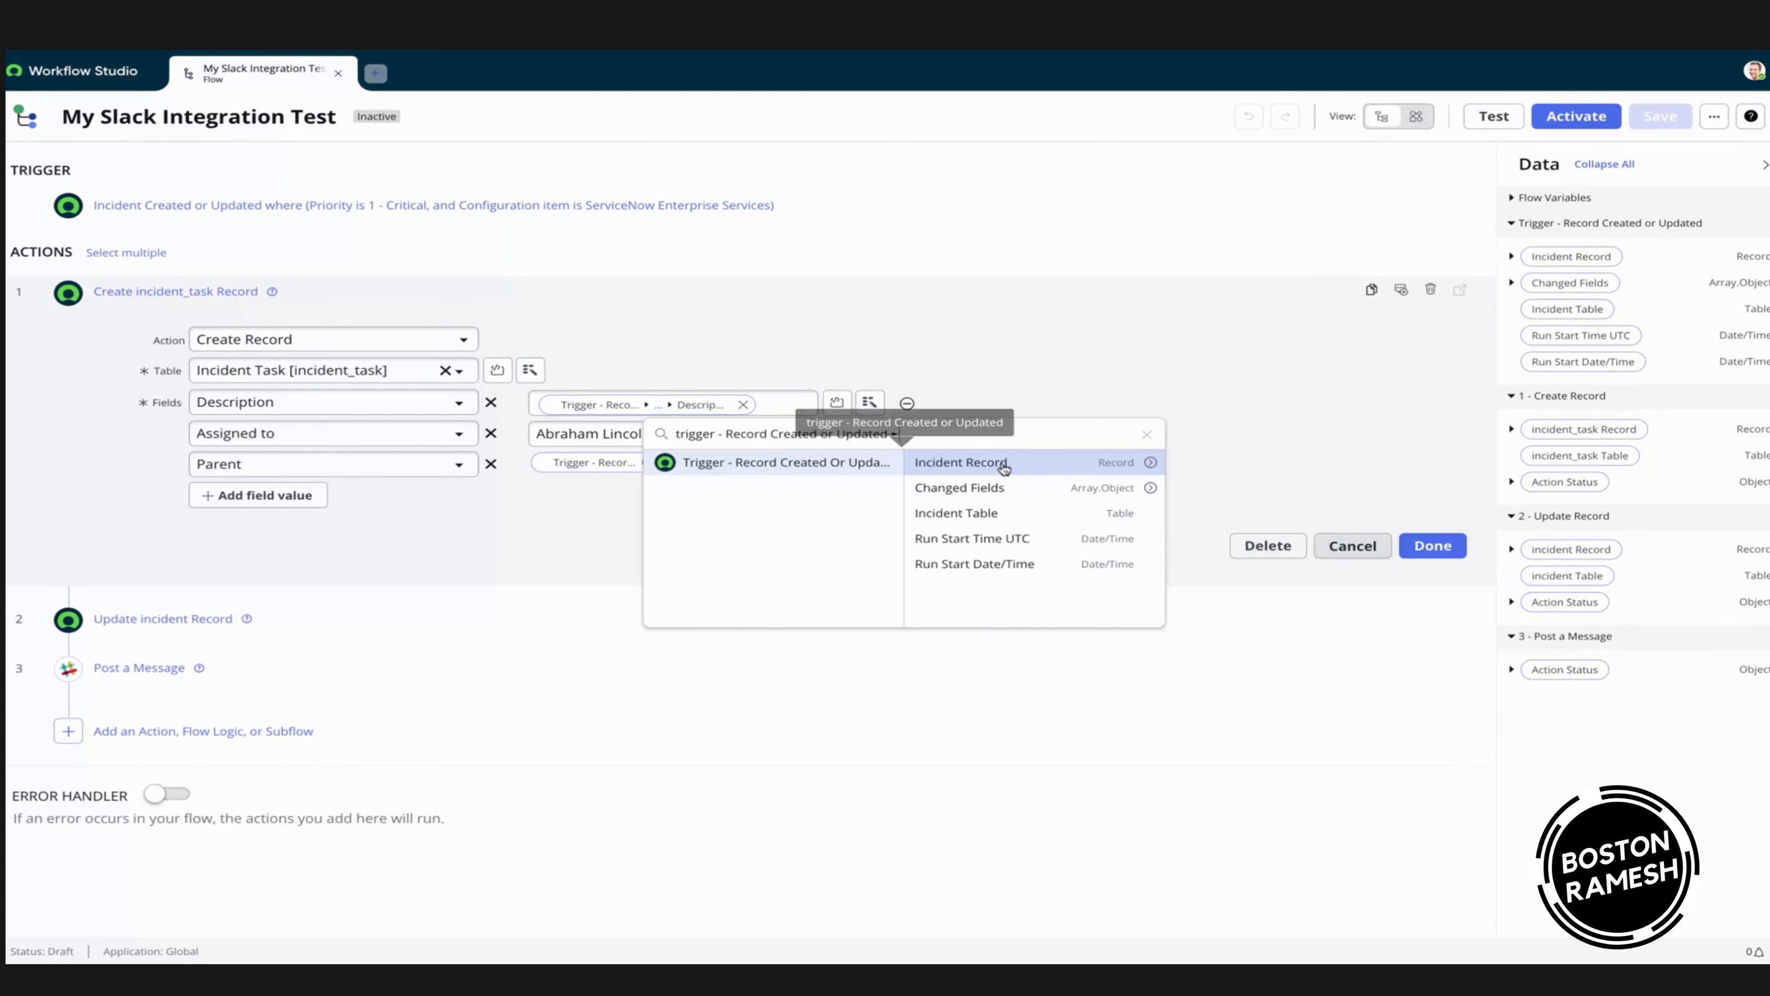
pyautogui.click(1152, 465)
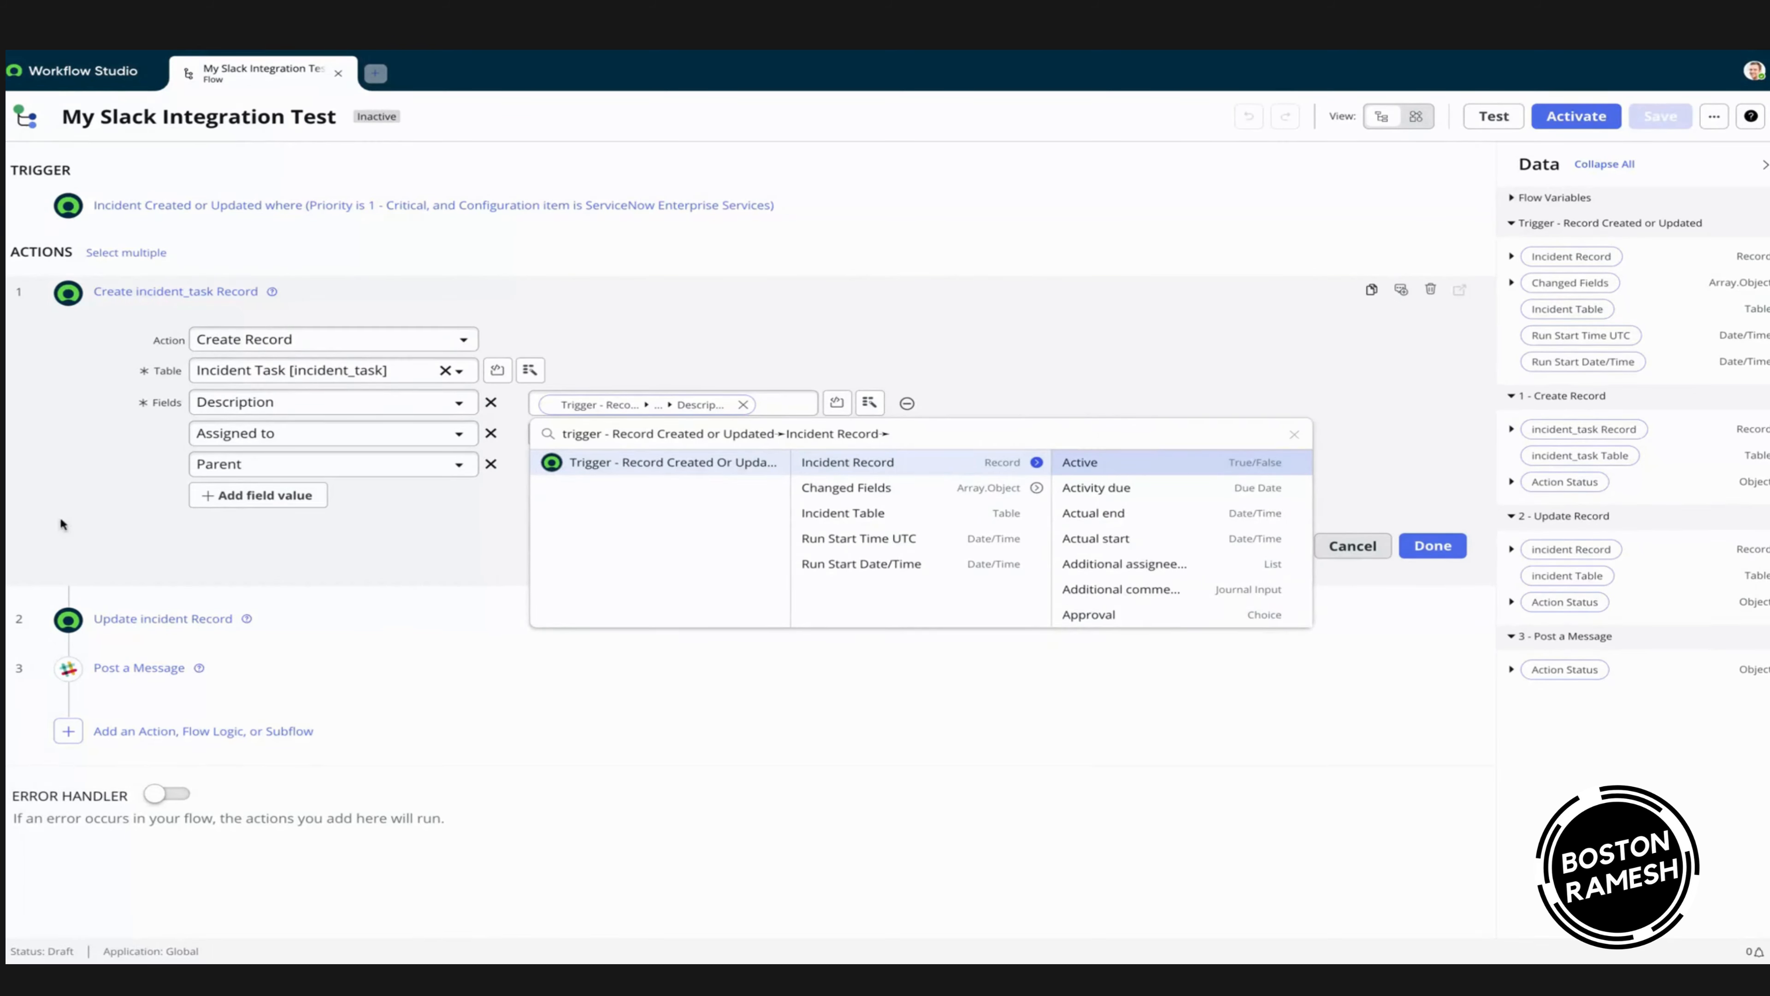
pyautogui.click(347, 577)
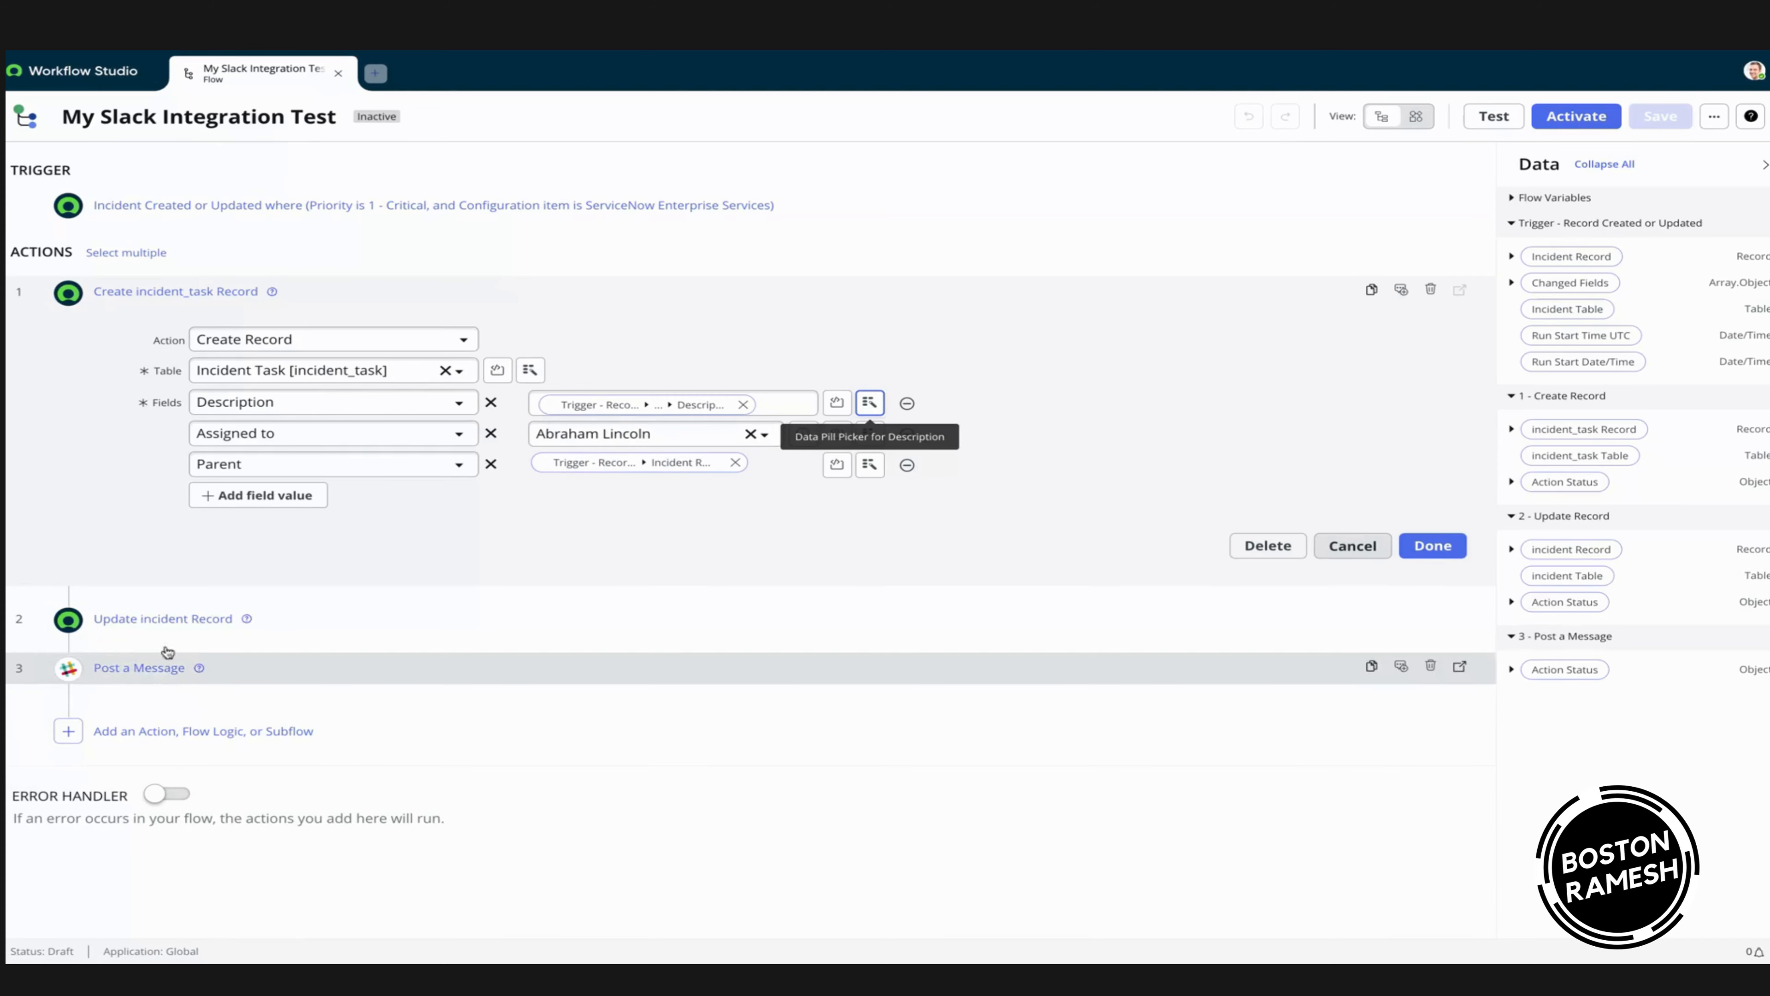
# - Examine the settings of the Update incident Record action and the Post a Message action, including its webhook URL
pyautogui.click(165, 620)
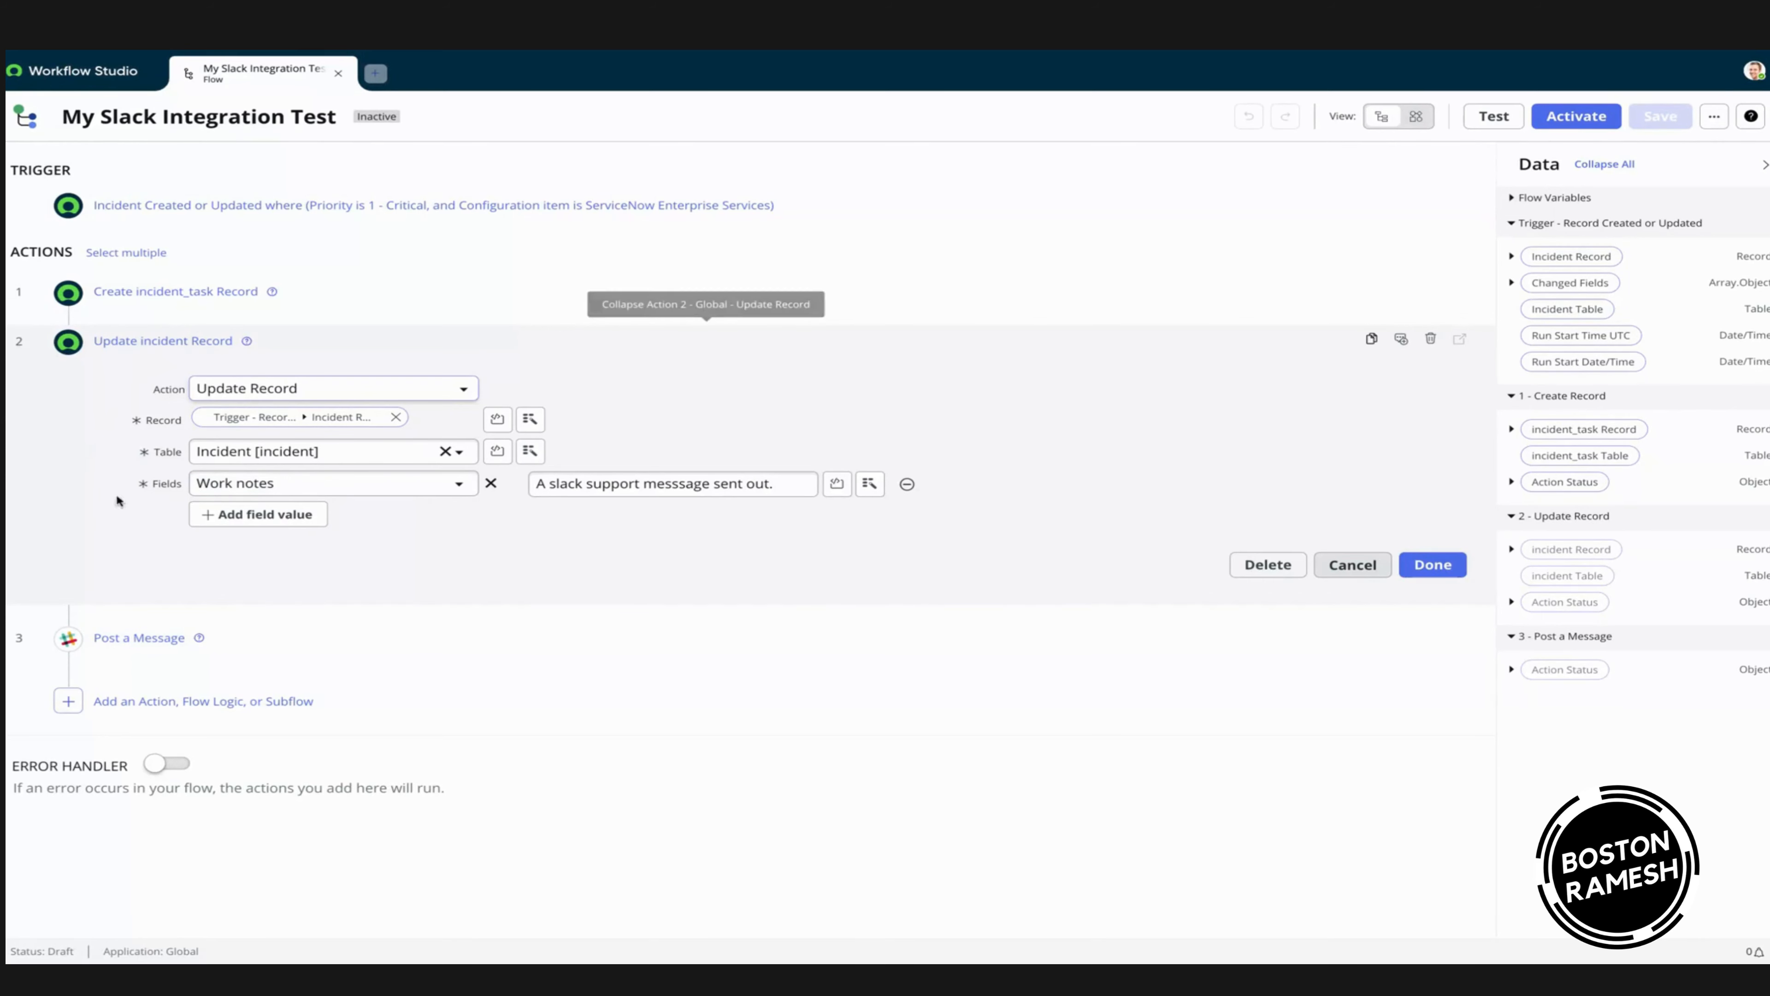
pyautogui.click(151, 638)
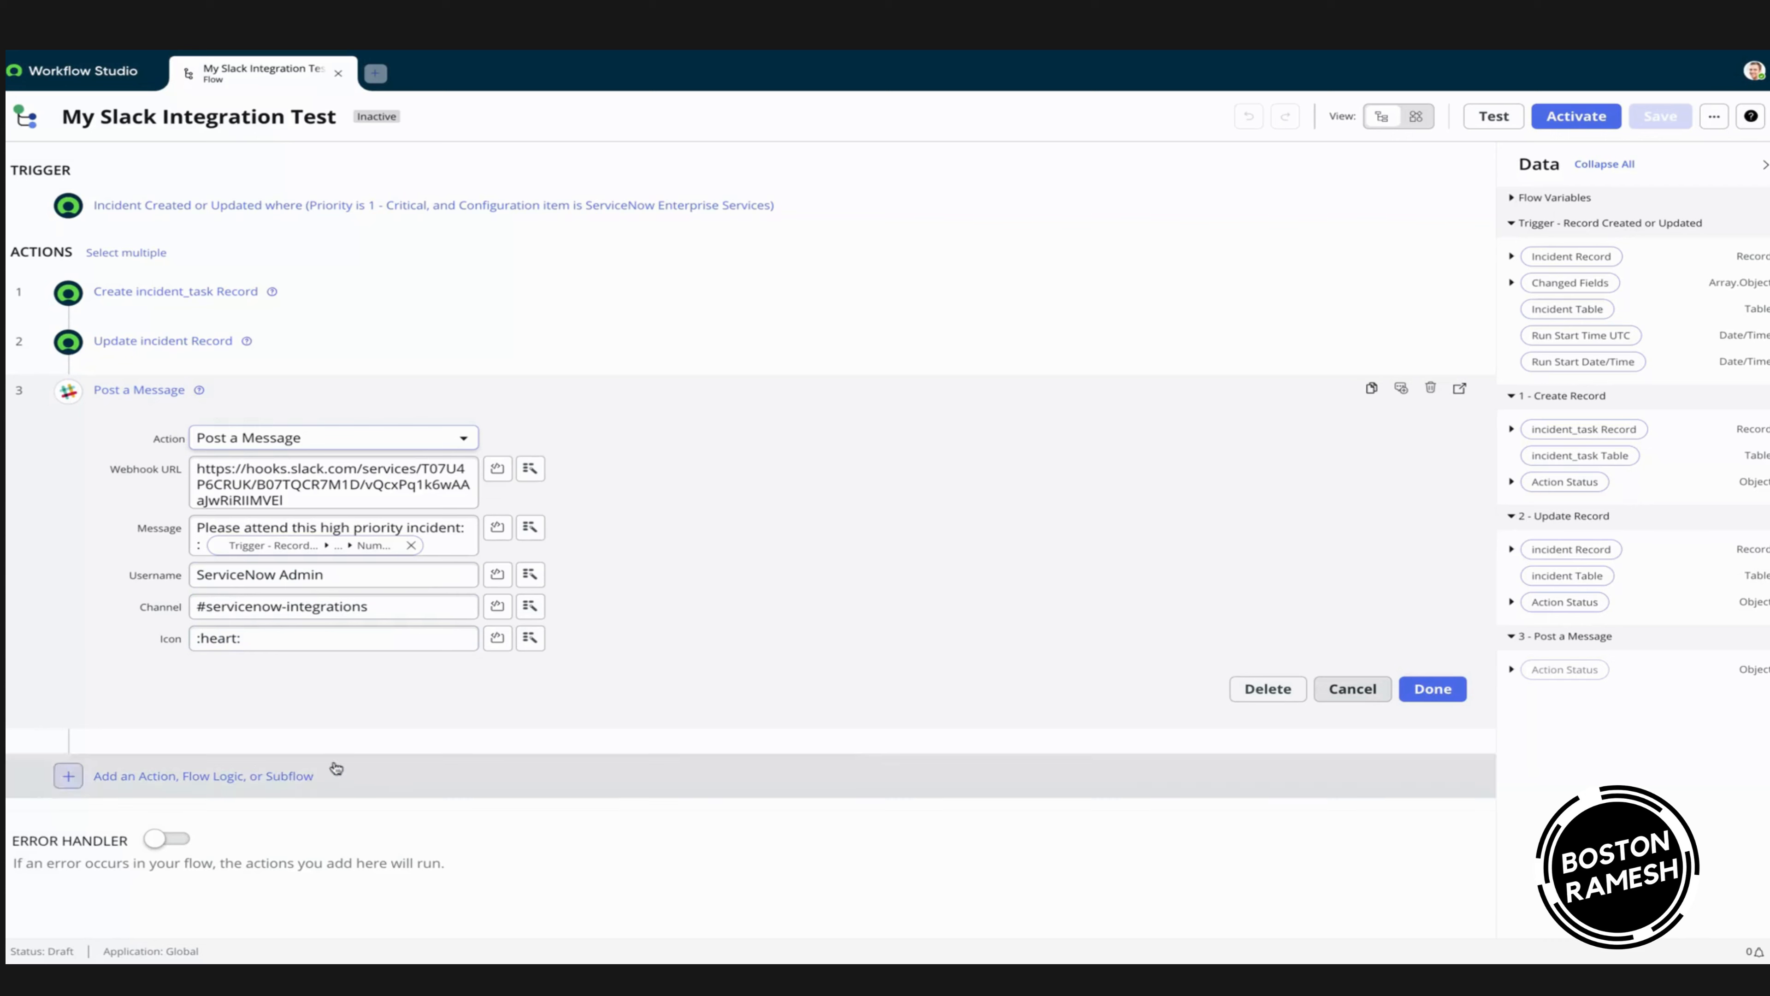
pyautogui.tripleClick(198, 463)
pyautogui.click(126, 450)
# - Browse the actions of the Slack WebHooks spoke for a new flow action, and close the picker without adding one
pyautogui.click(154, 782)
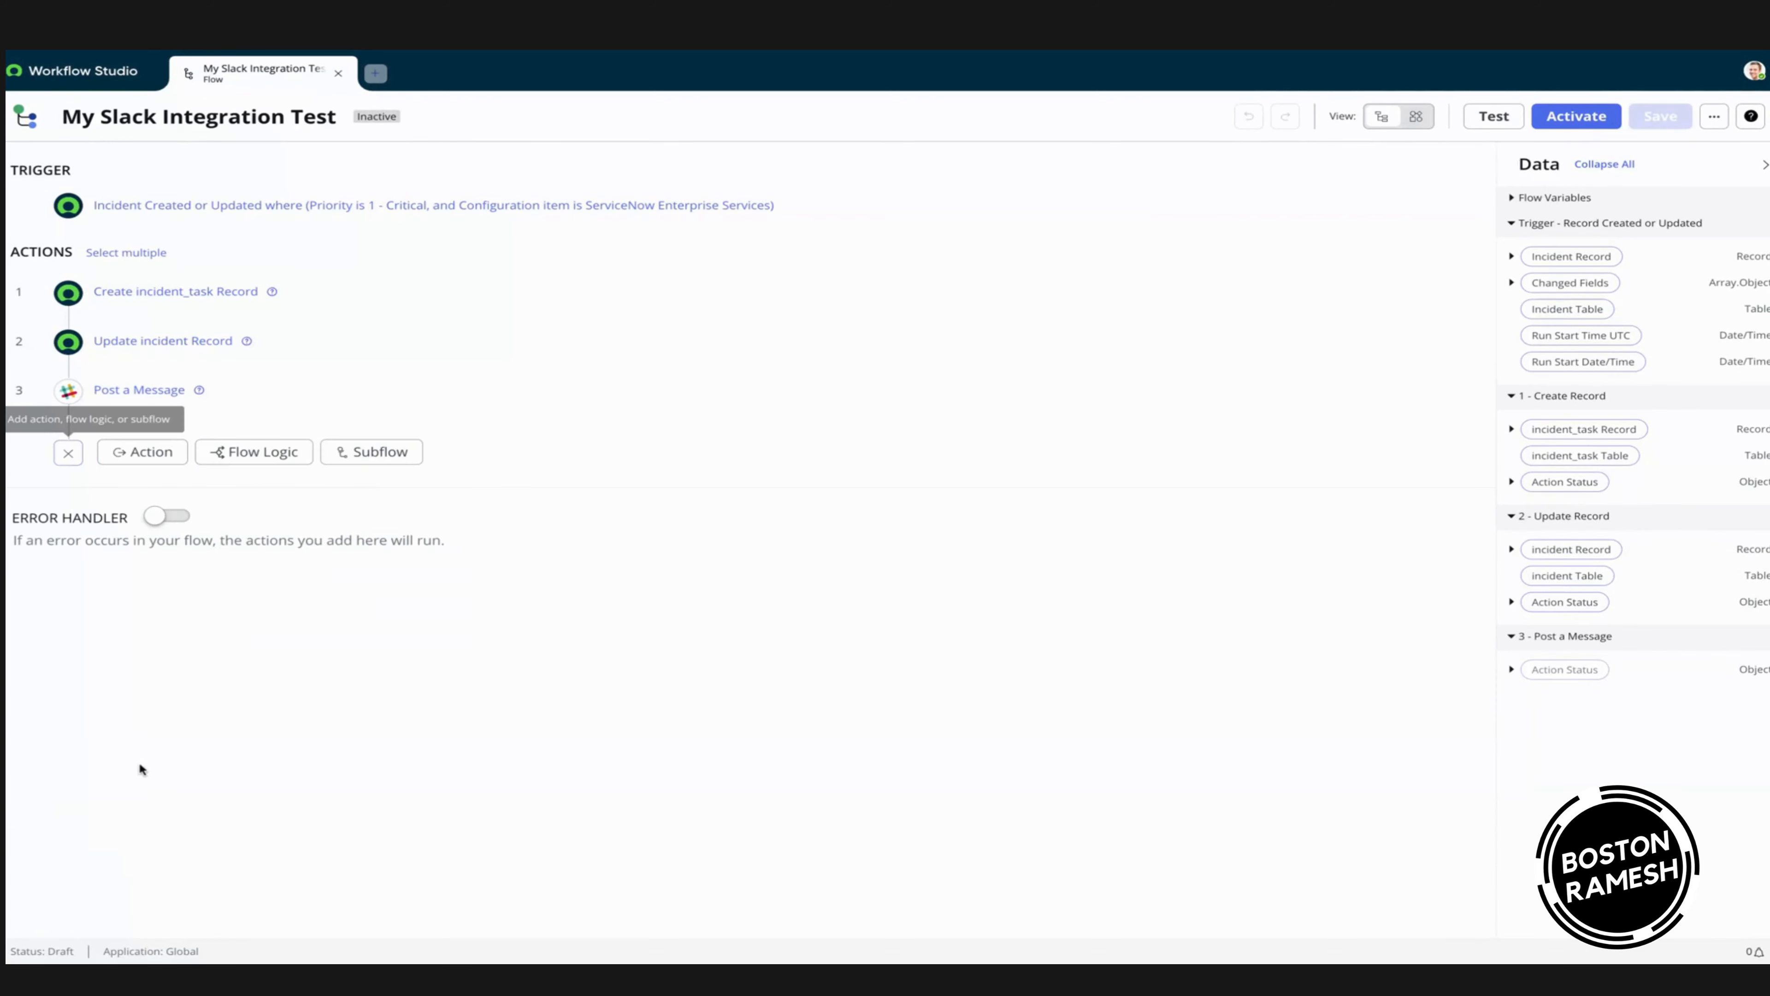
pyautogui.click(157, 459)
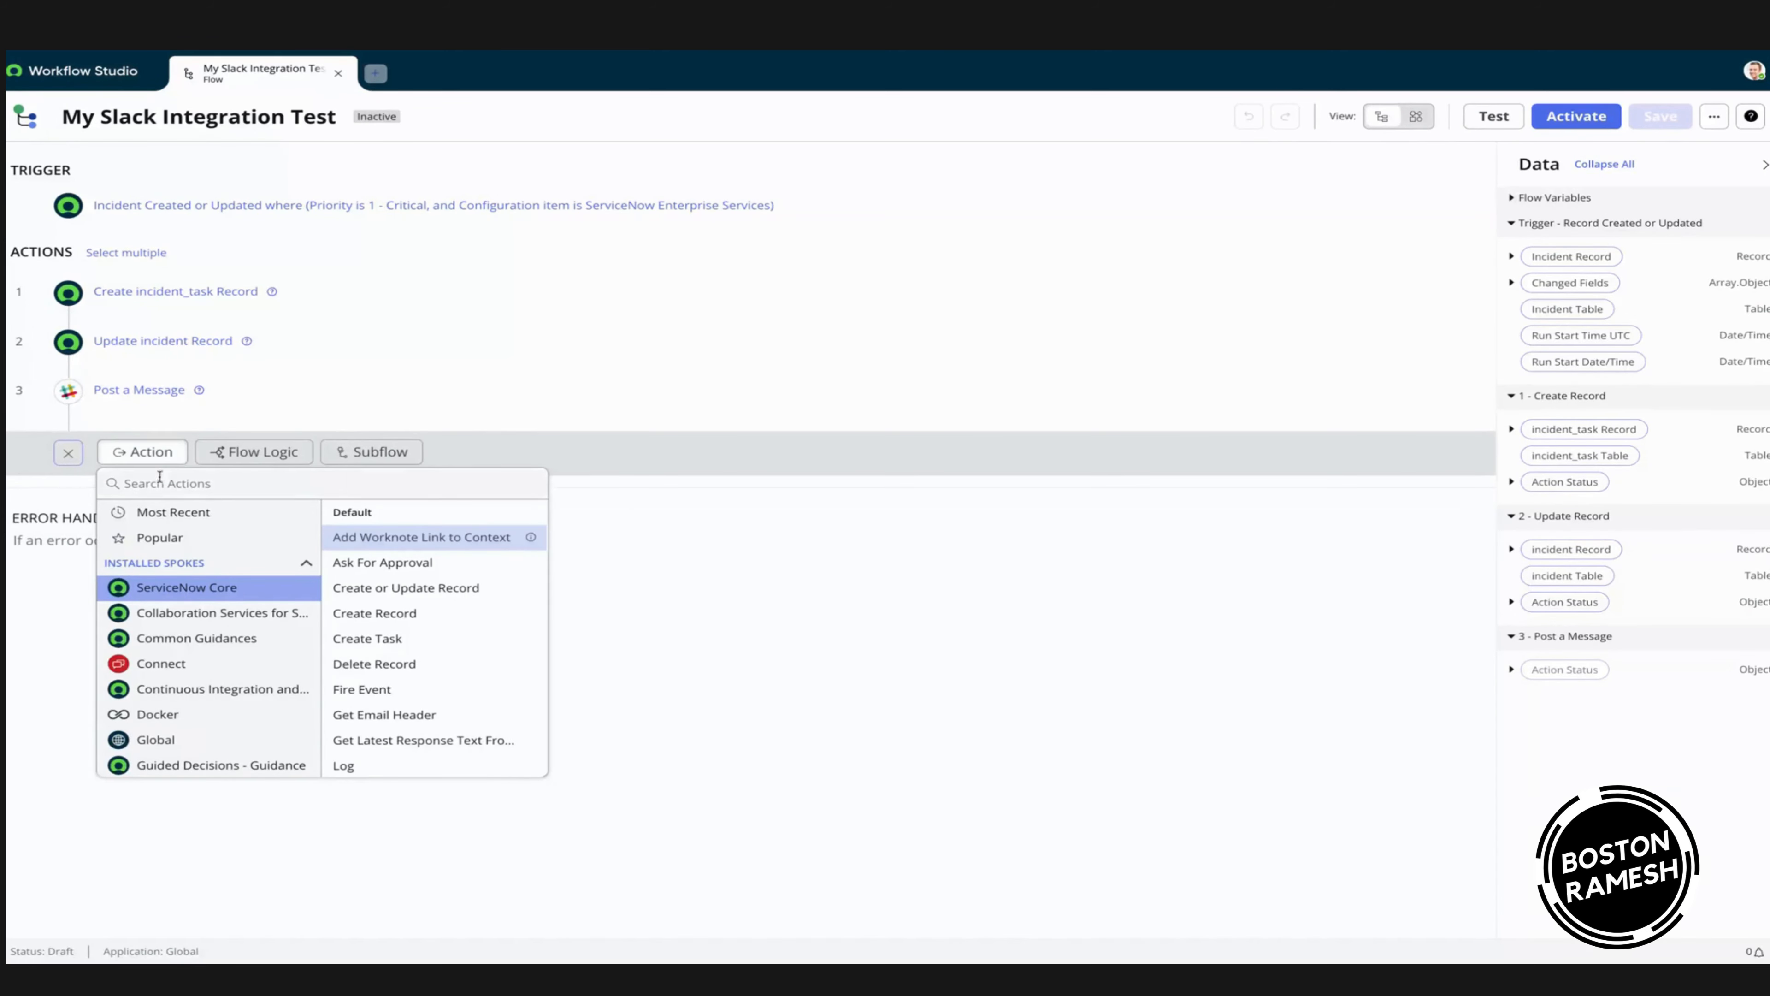
pyautogui.scroll(-1, 206, 674)
pyautogui.scroll(-5, 206, 673)
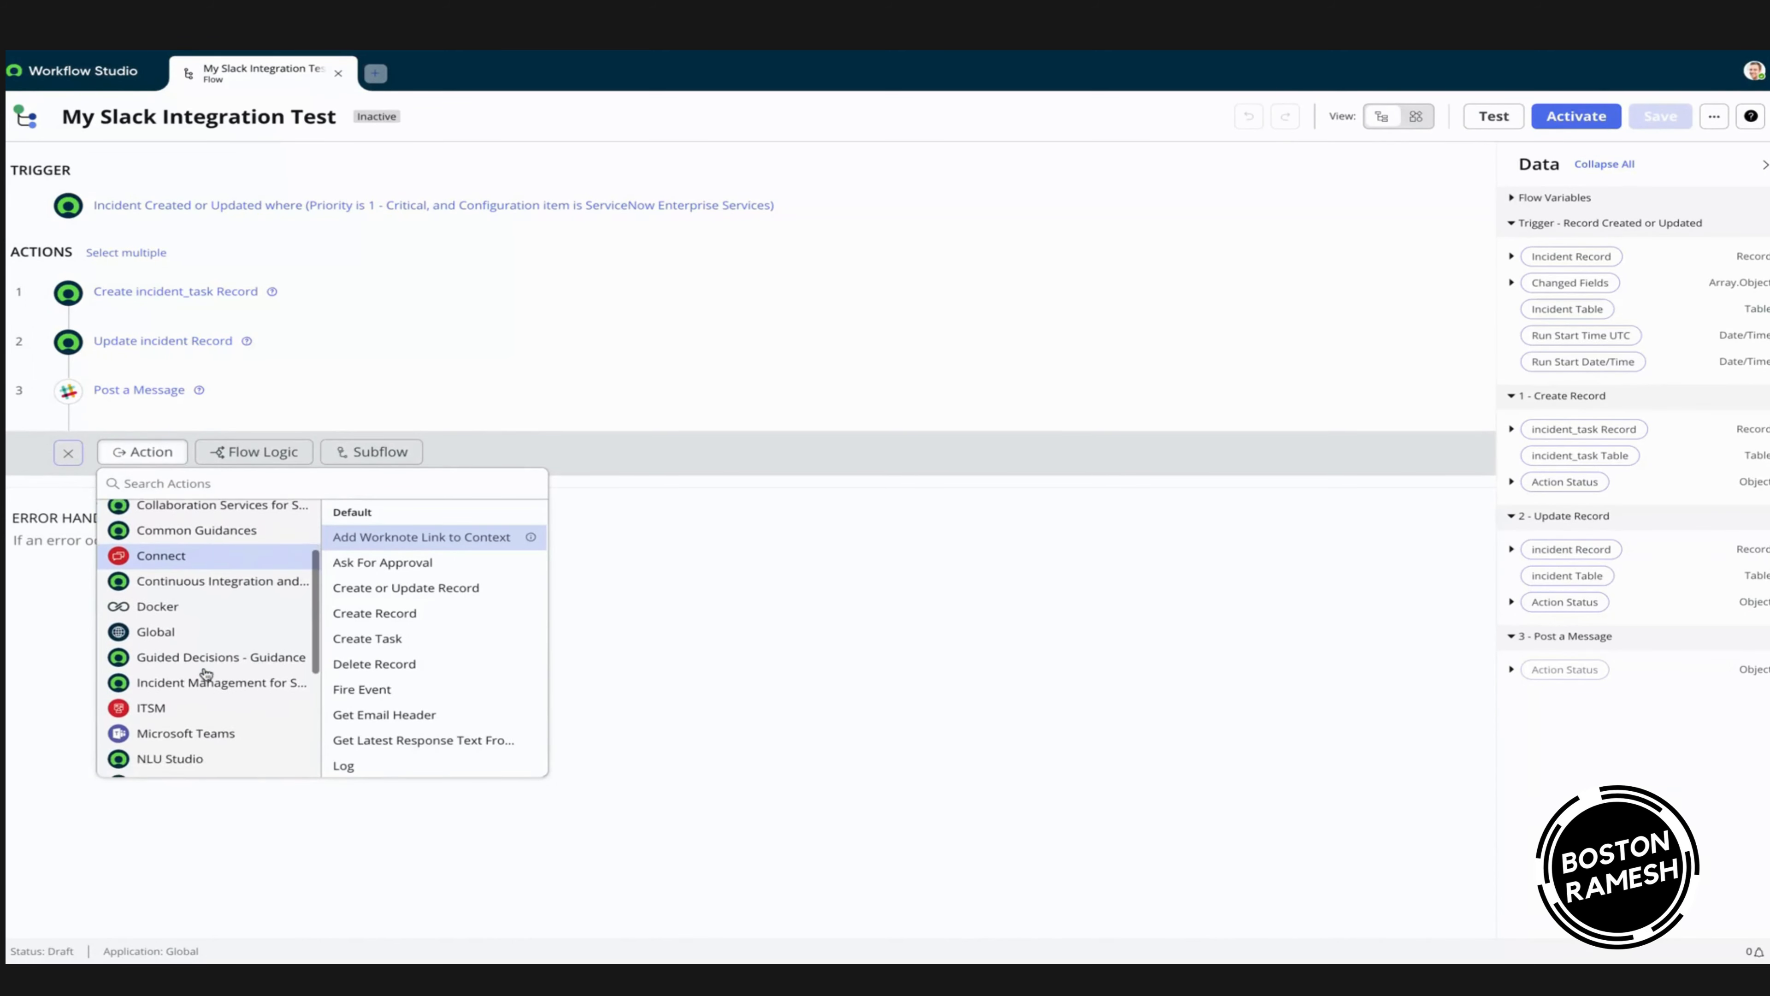
pyautogui.scroll(-6, 249, 696)
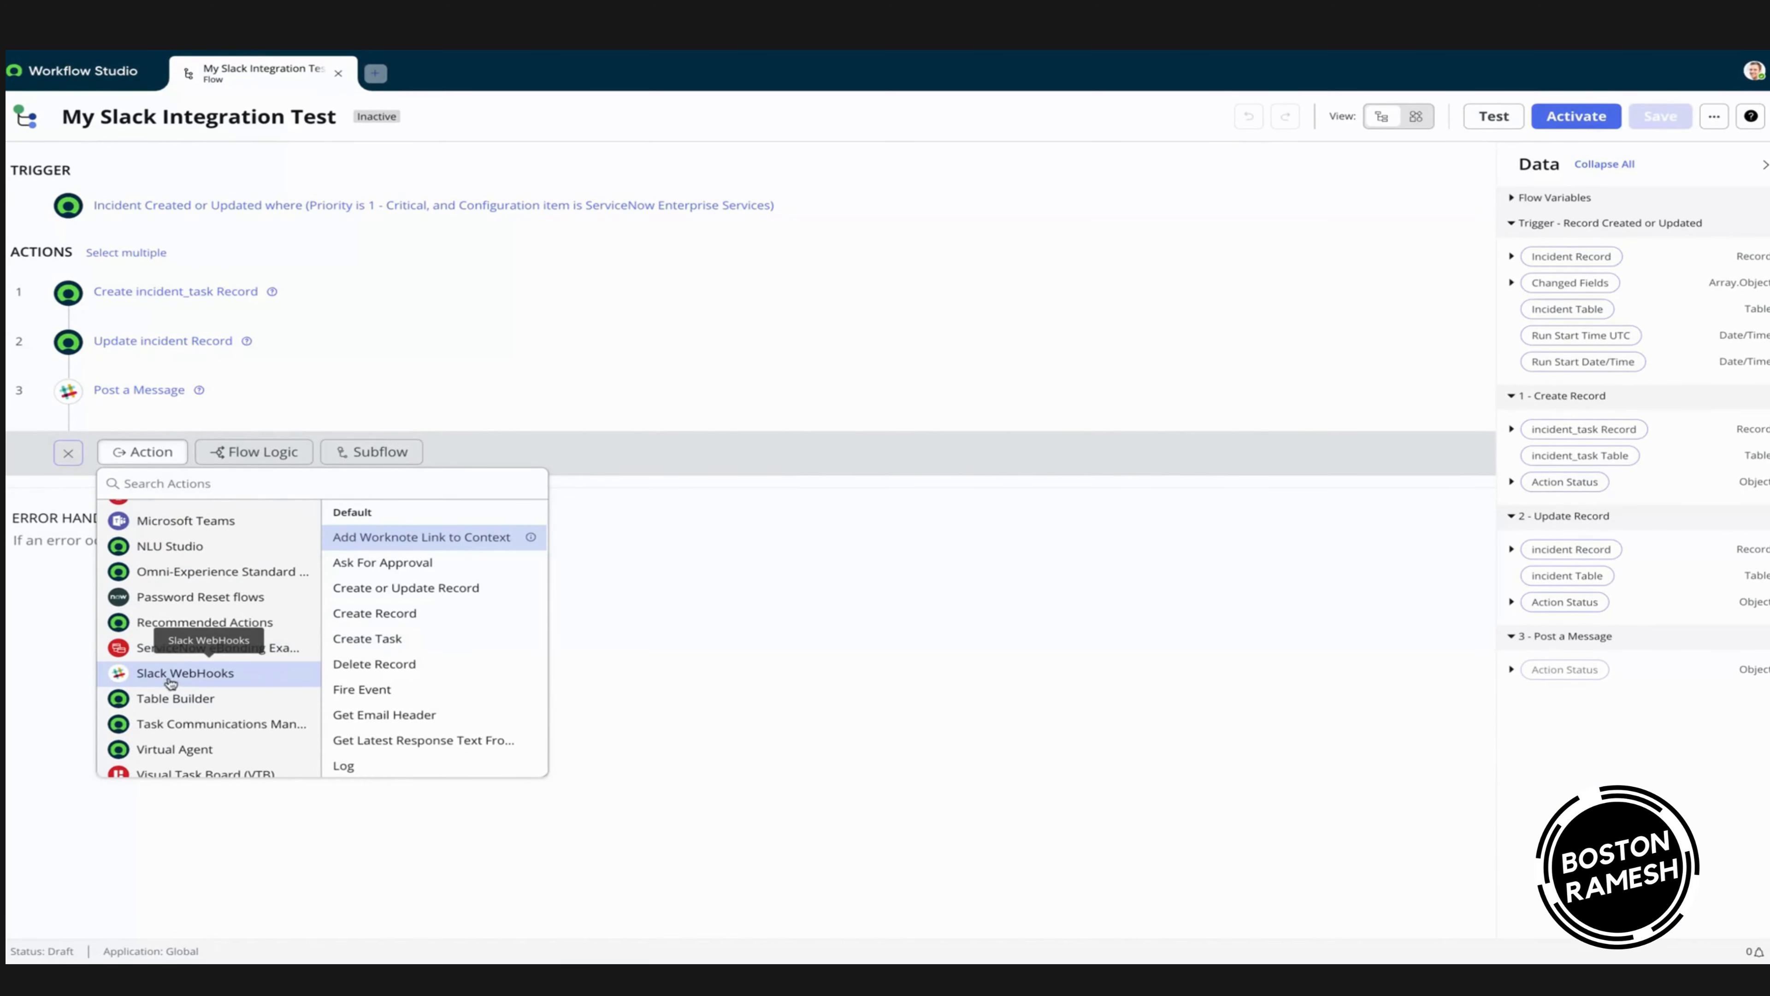
pyautogui.click(211, 684)
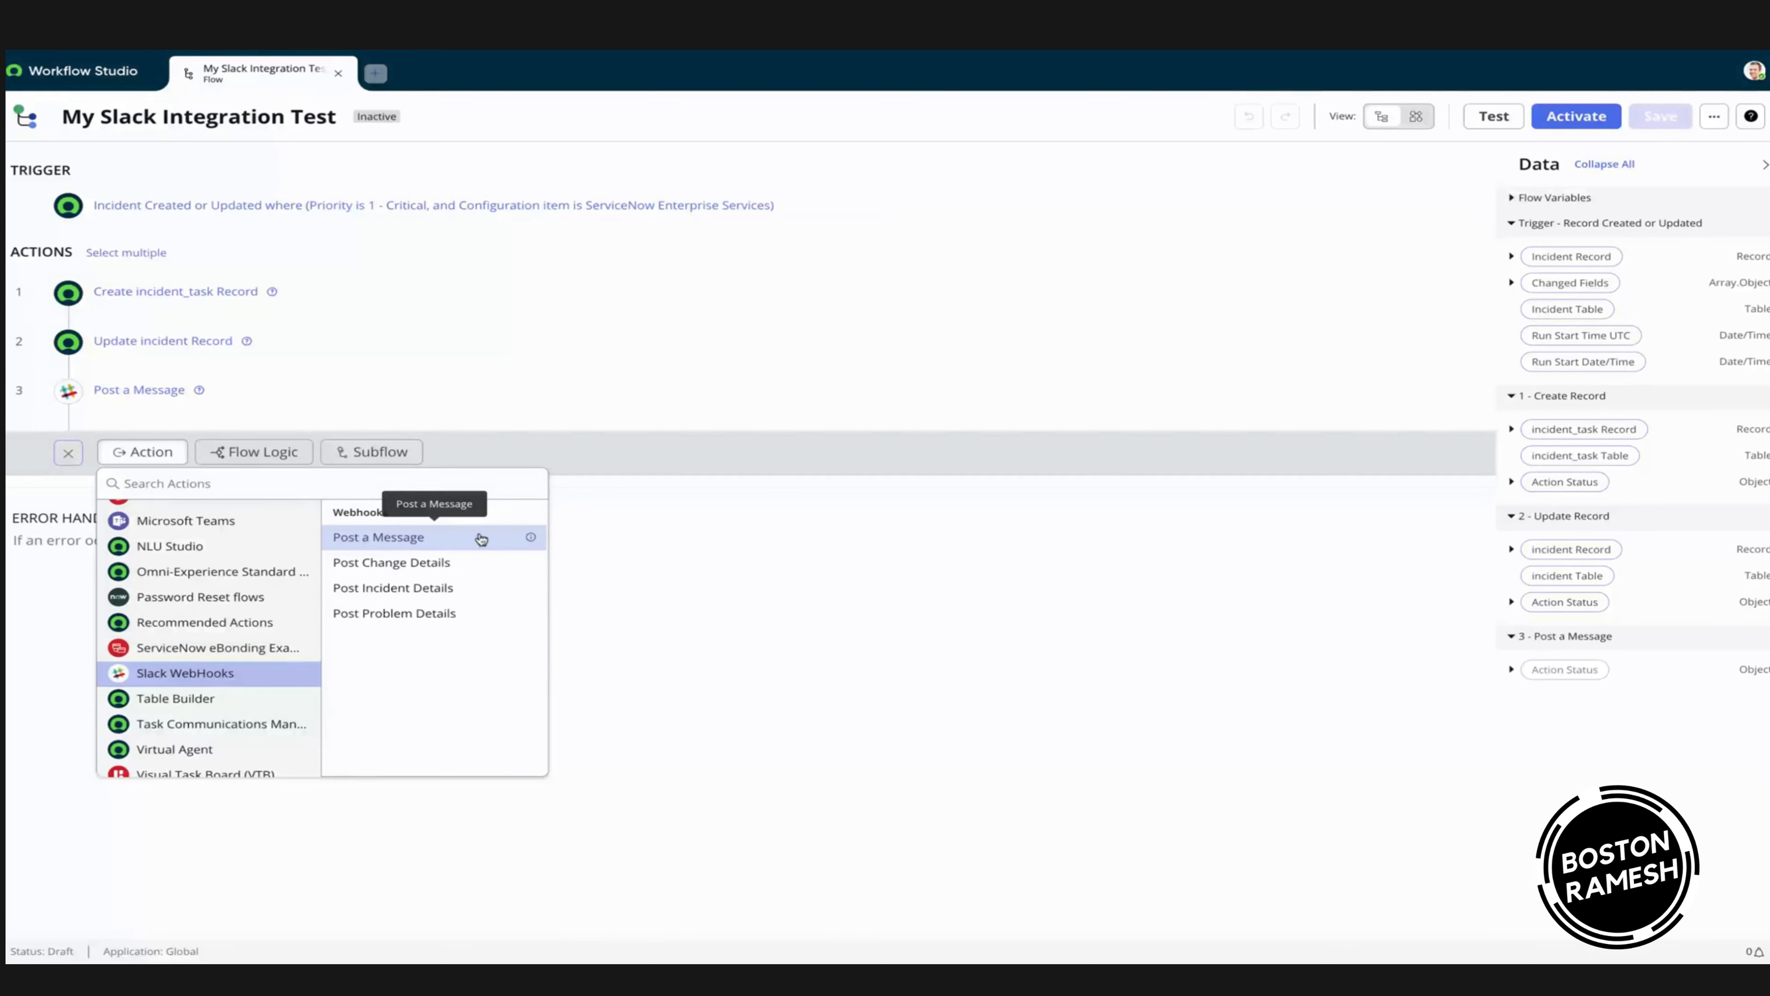
pyautogui.click(643, 621)
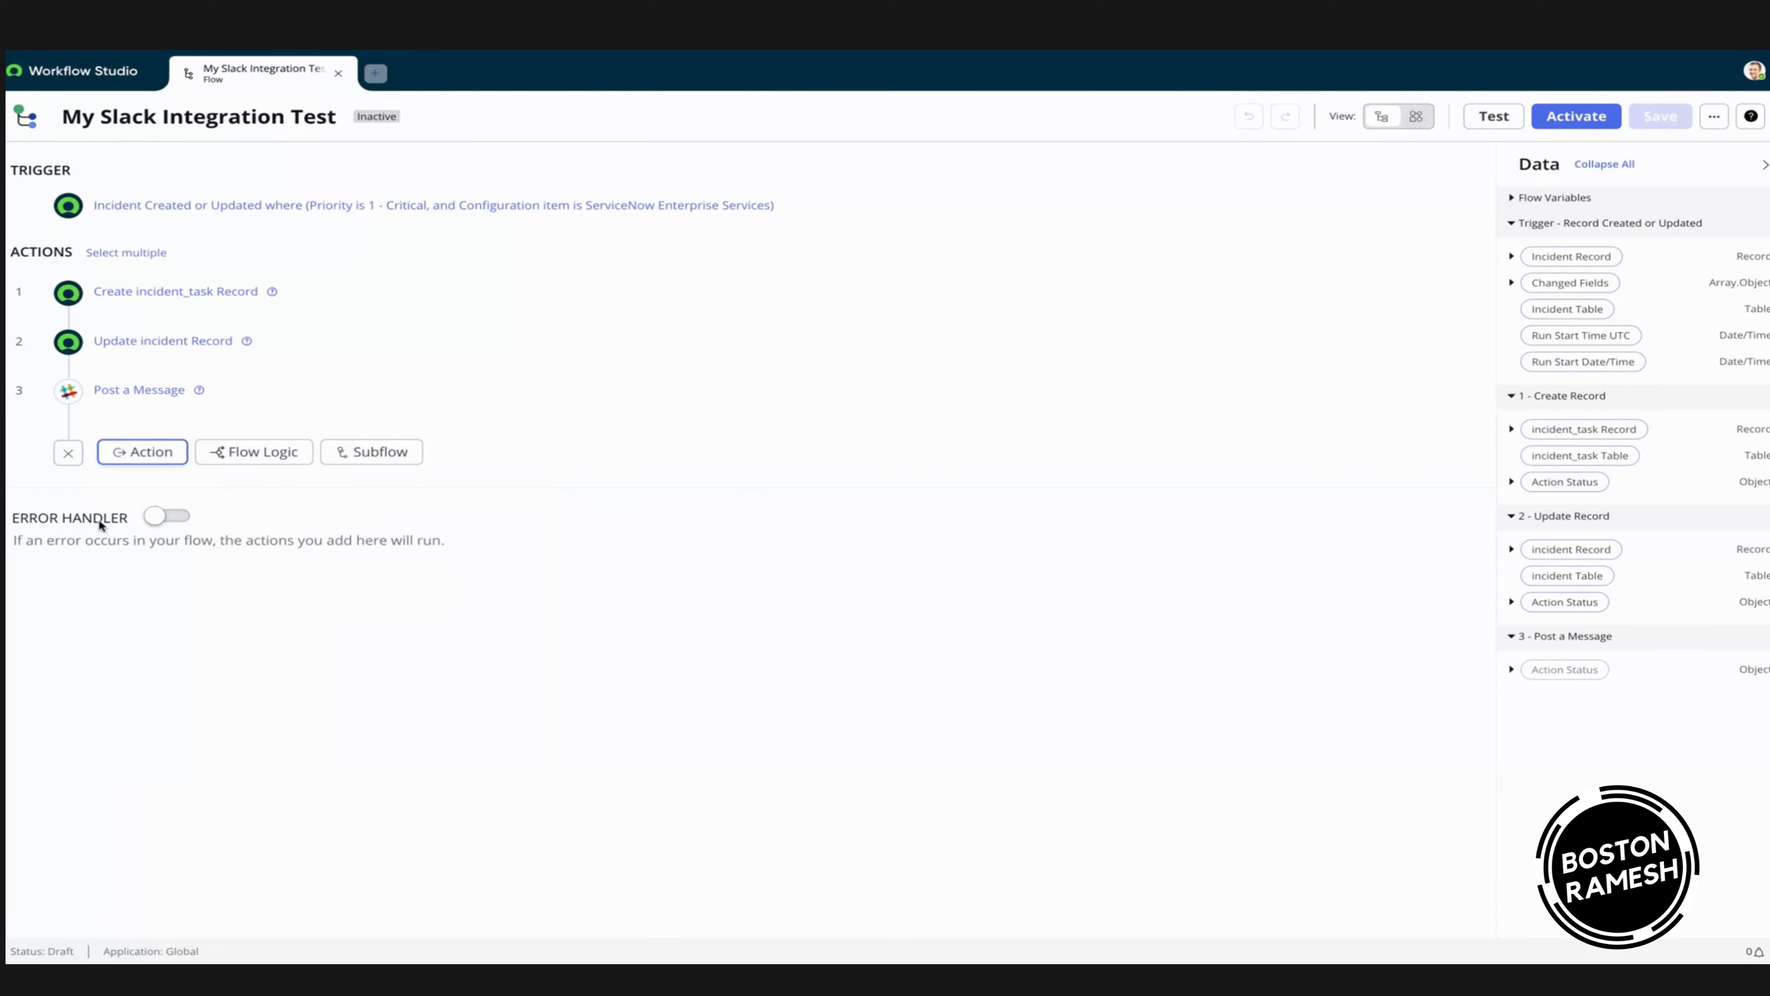
pyautogui.click(67, 453)
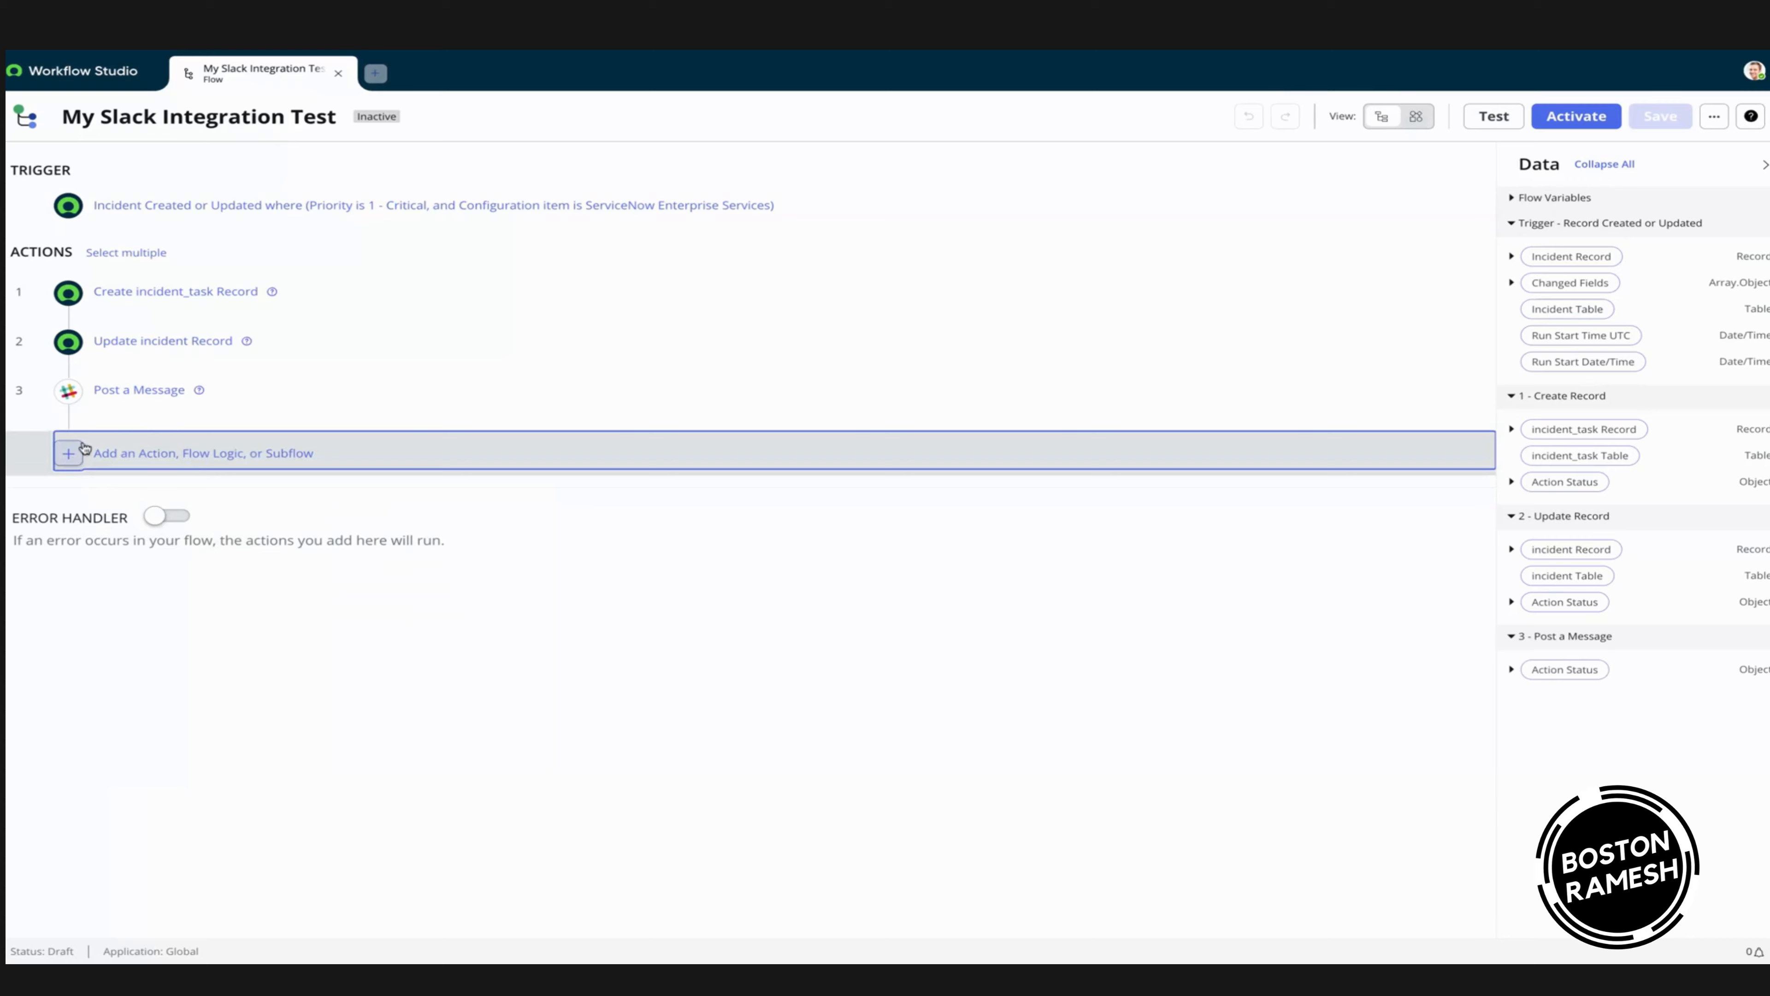
# - Inspect the webhook URL and message settings of the Post a Message action, and close the action with its settings accepted
pyautogui.click(131, 395)
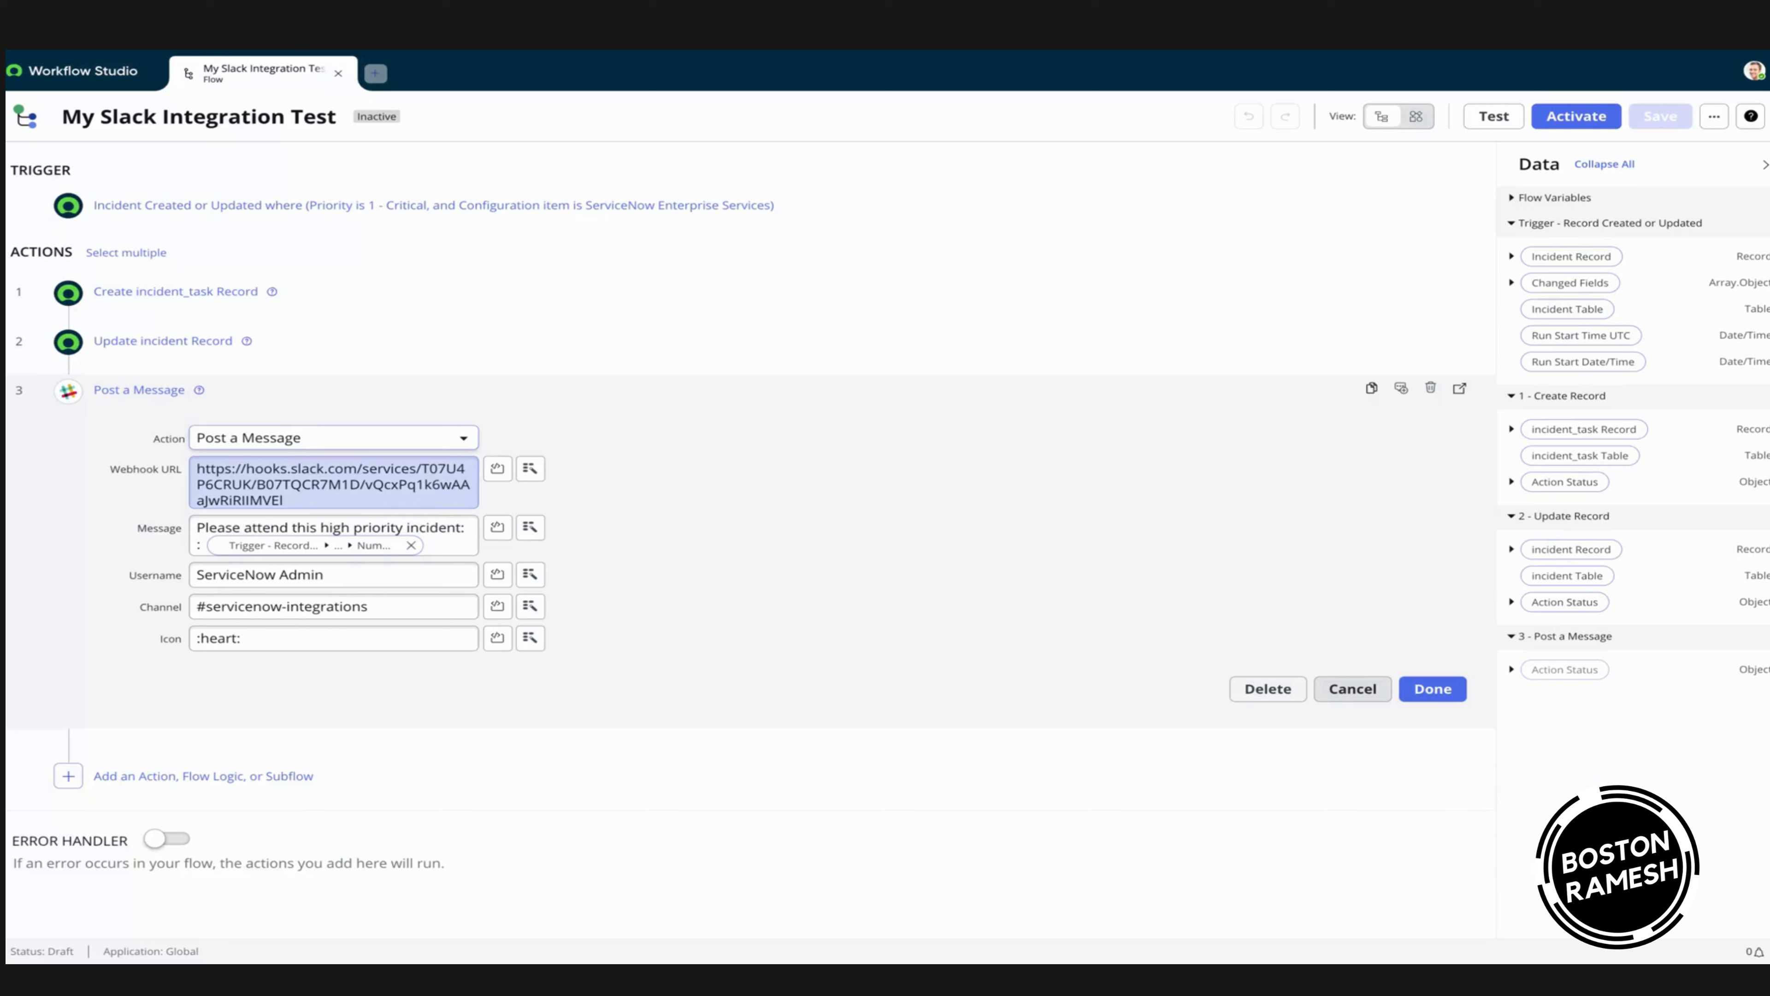
pyautogui.click(285, 500)
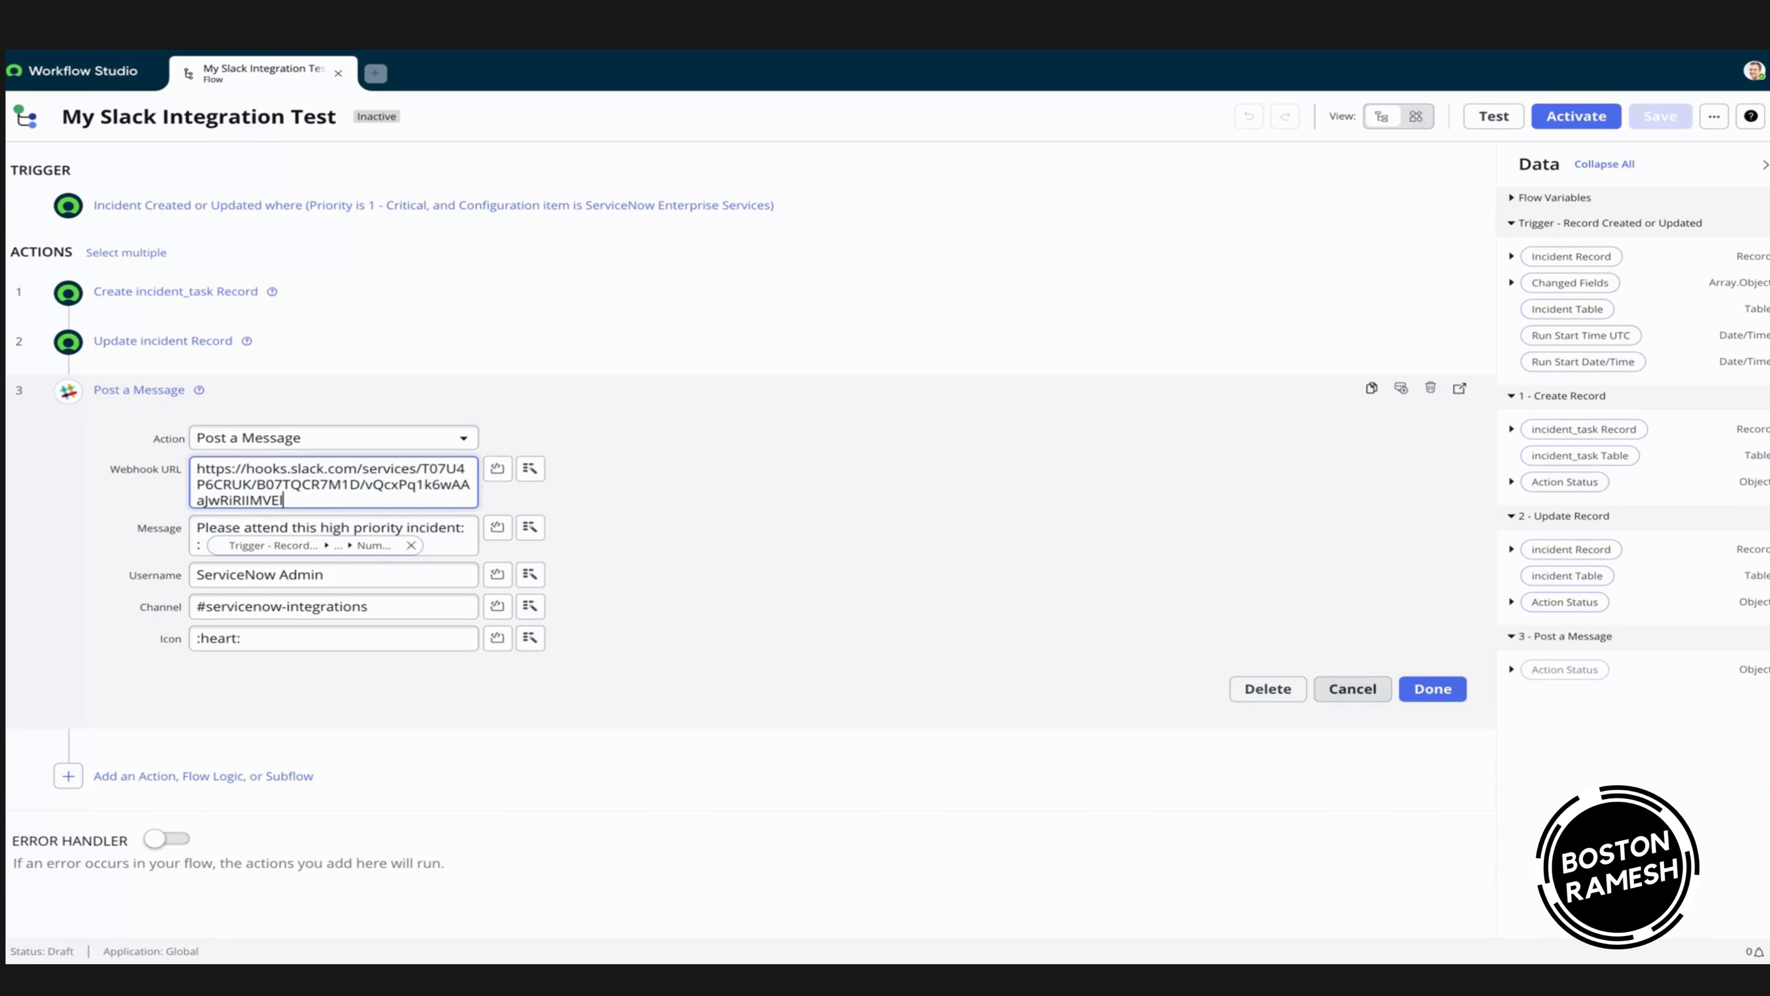
pyautogui.moveTo(285, 499); pyautogui.dragTo(197, 466)
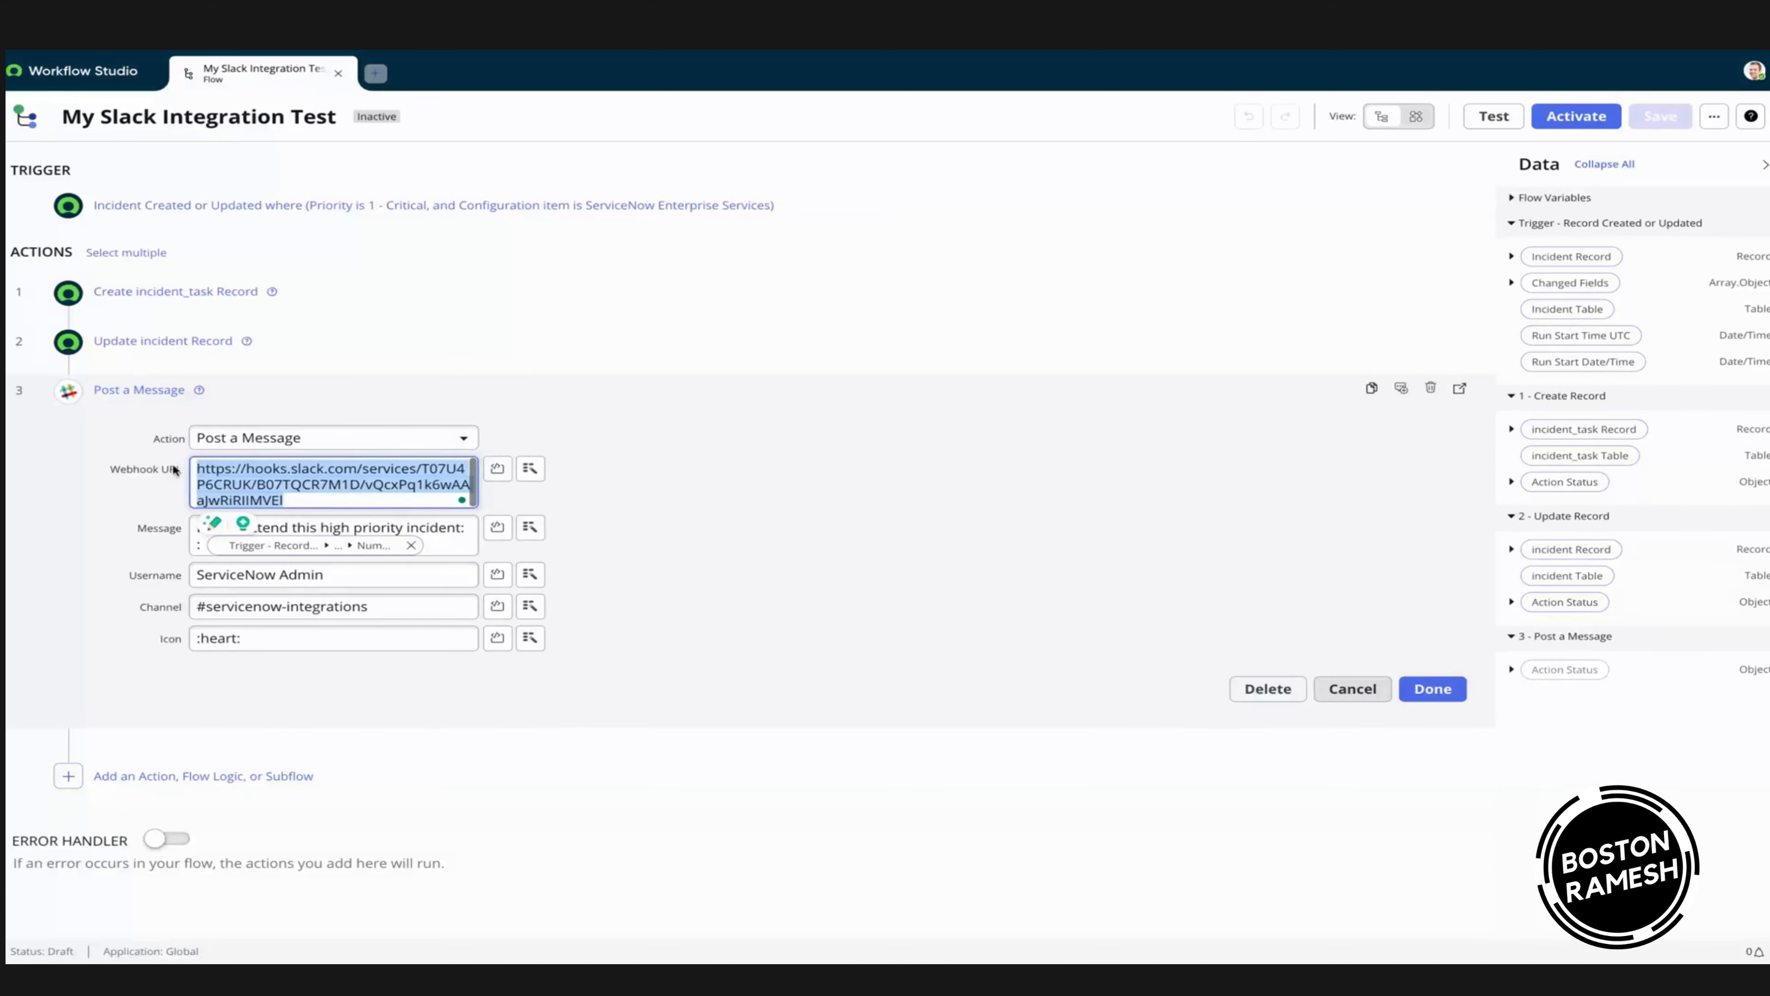
pyautogui.click(105, 489)
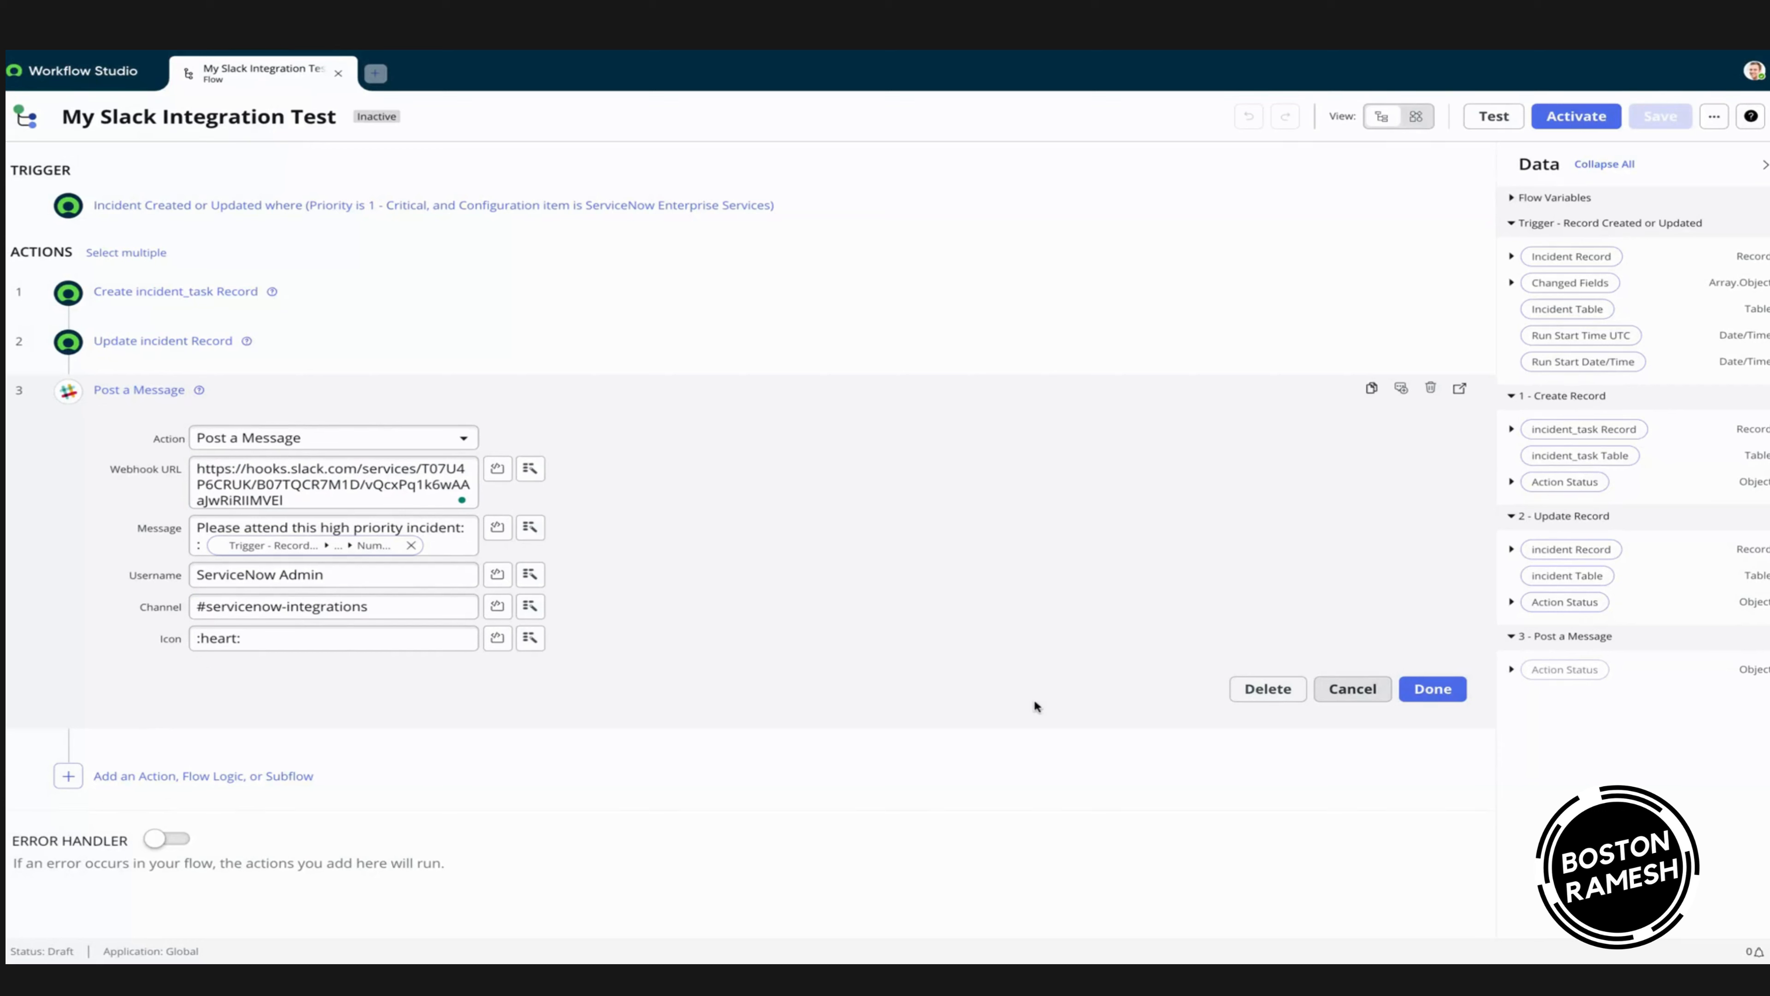
pyautogui.click(1430, 693)
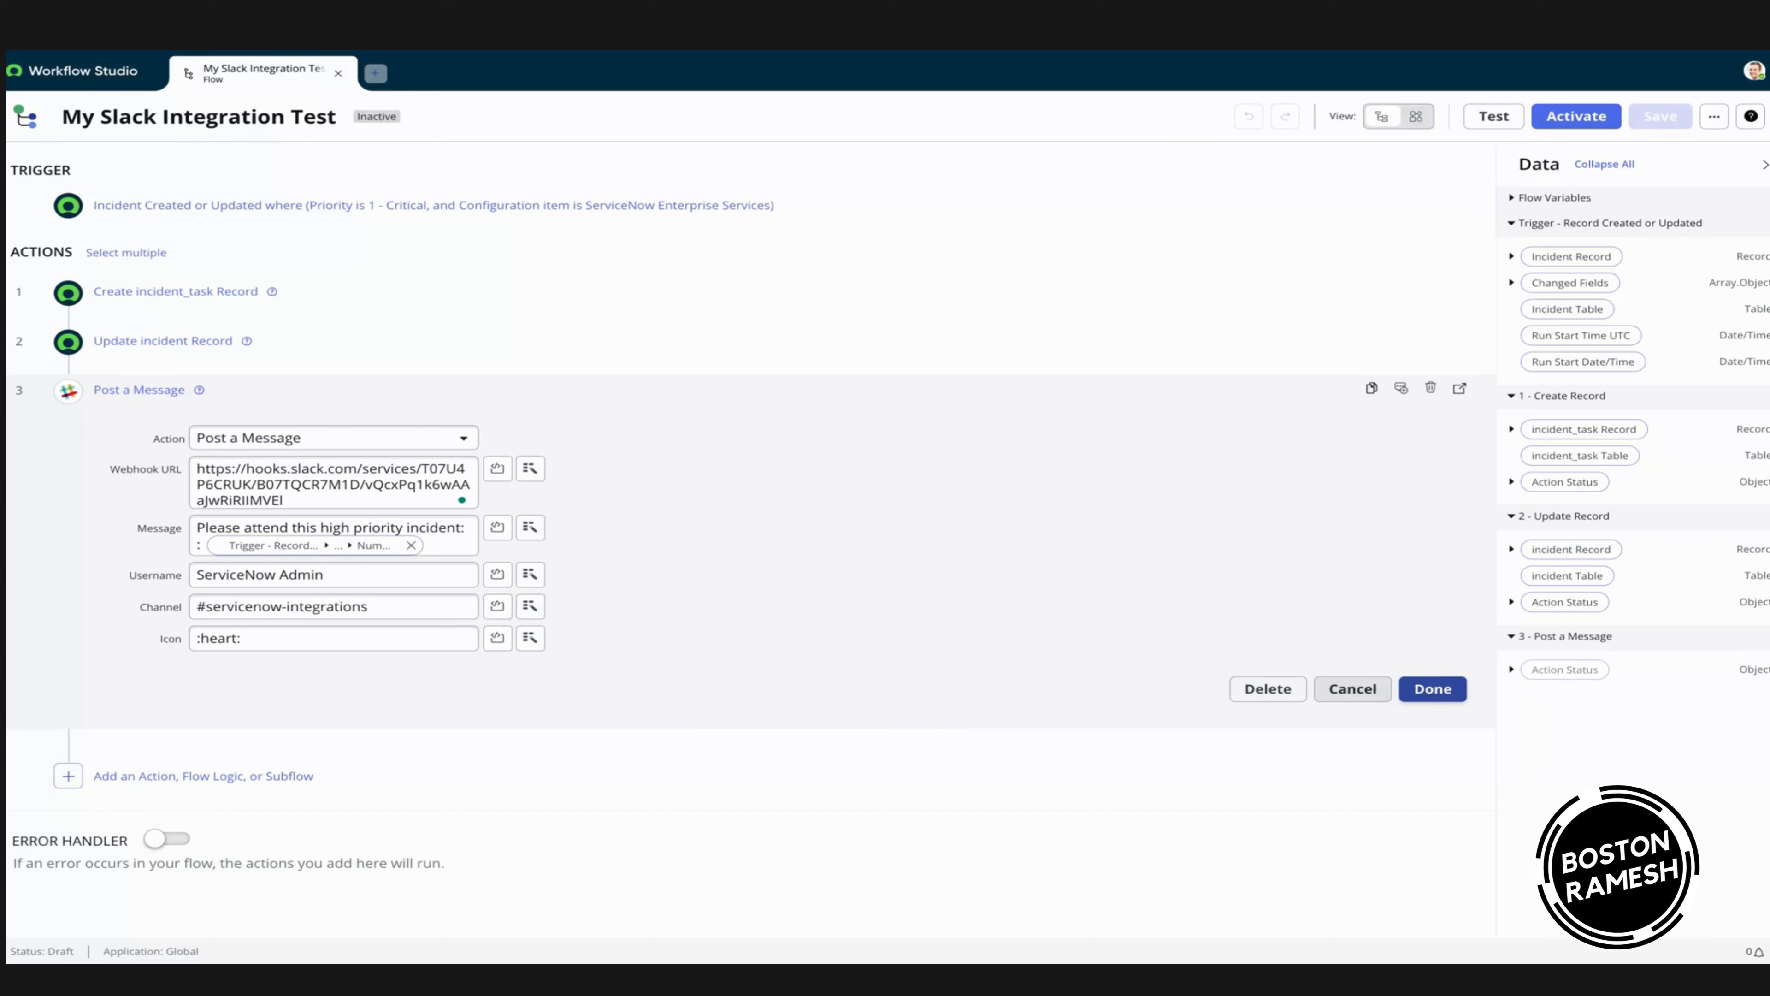
pyautogui.click(1432, 689)
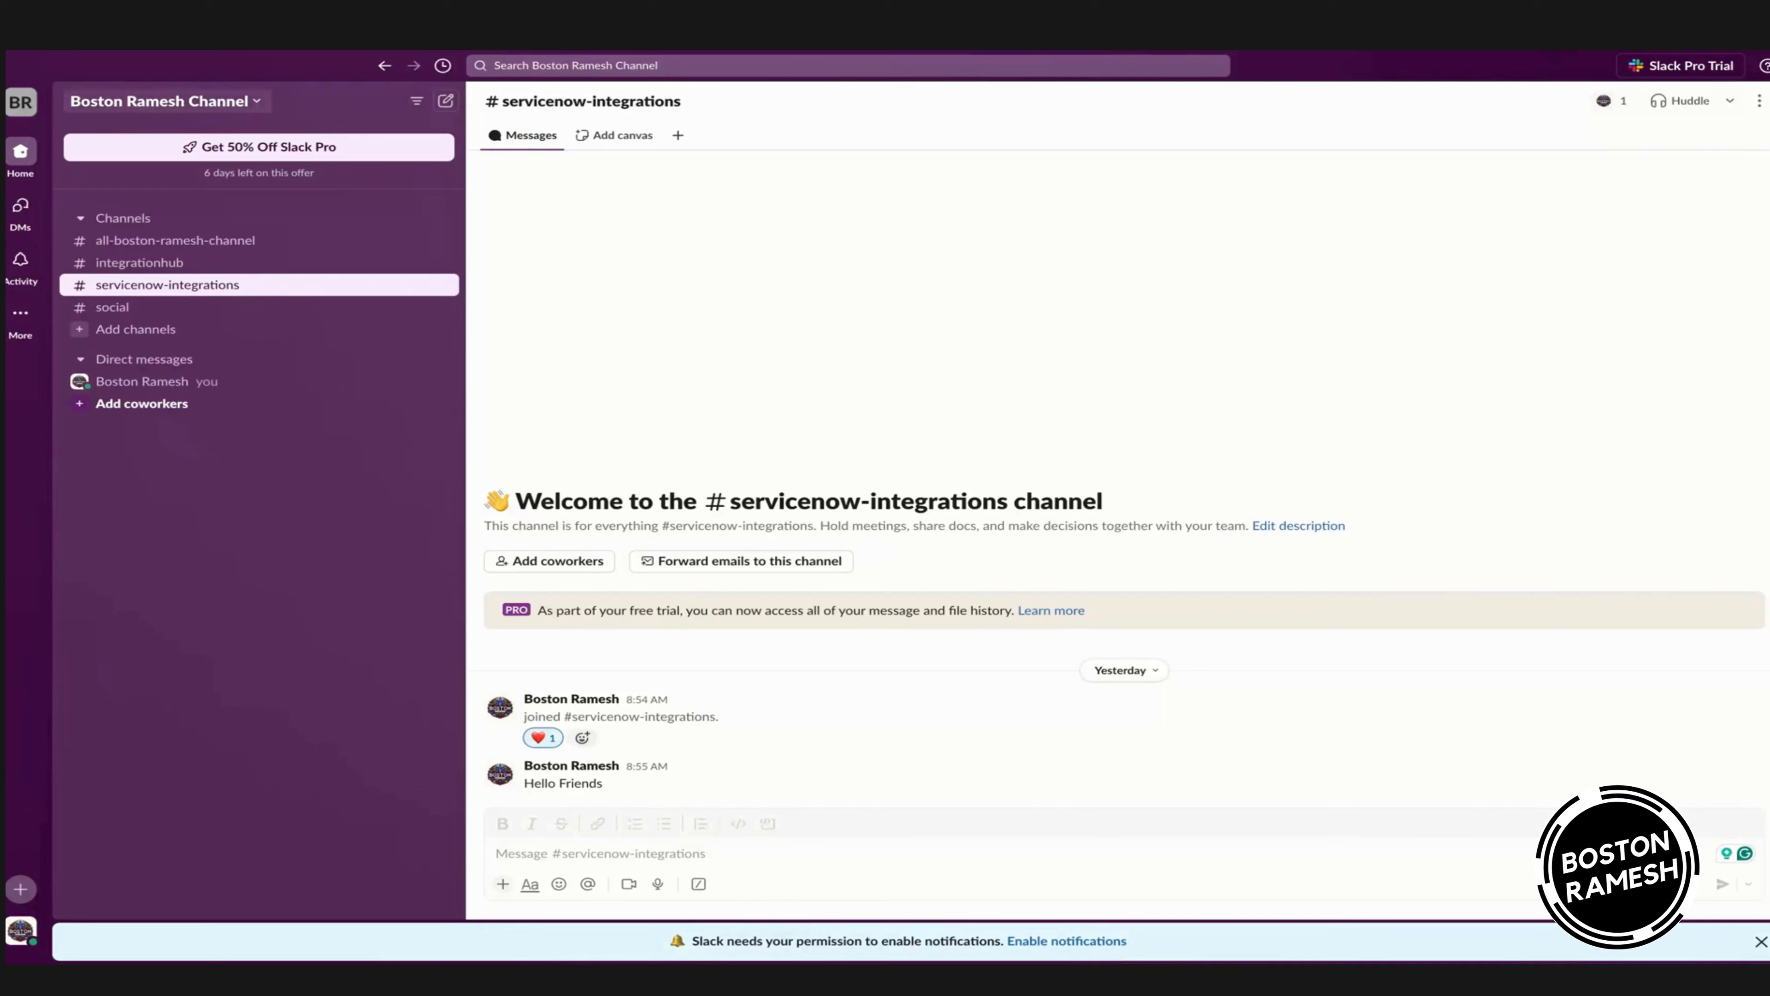
# - Switch to Slack and open the app management page of the workspace
pyautogui.click(166, 101)
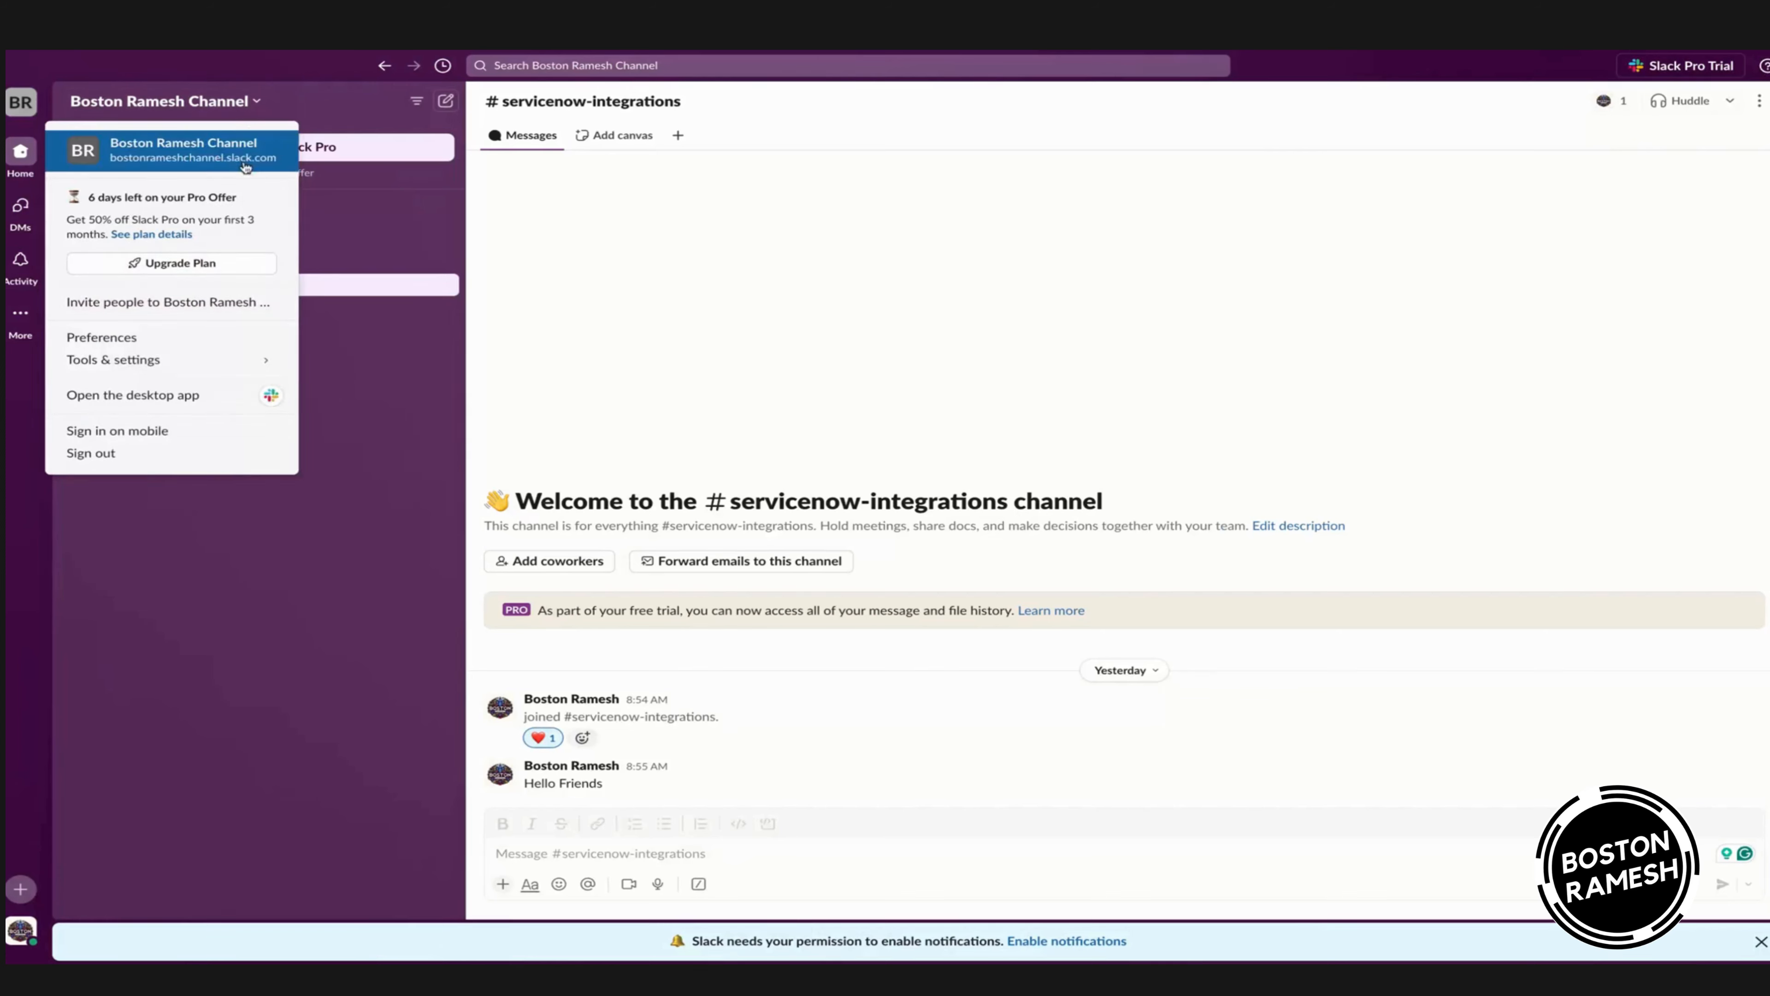
pyautogui.moveTo(255, 357)
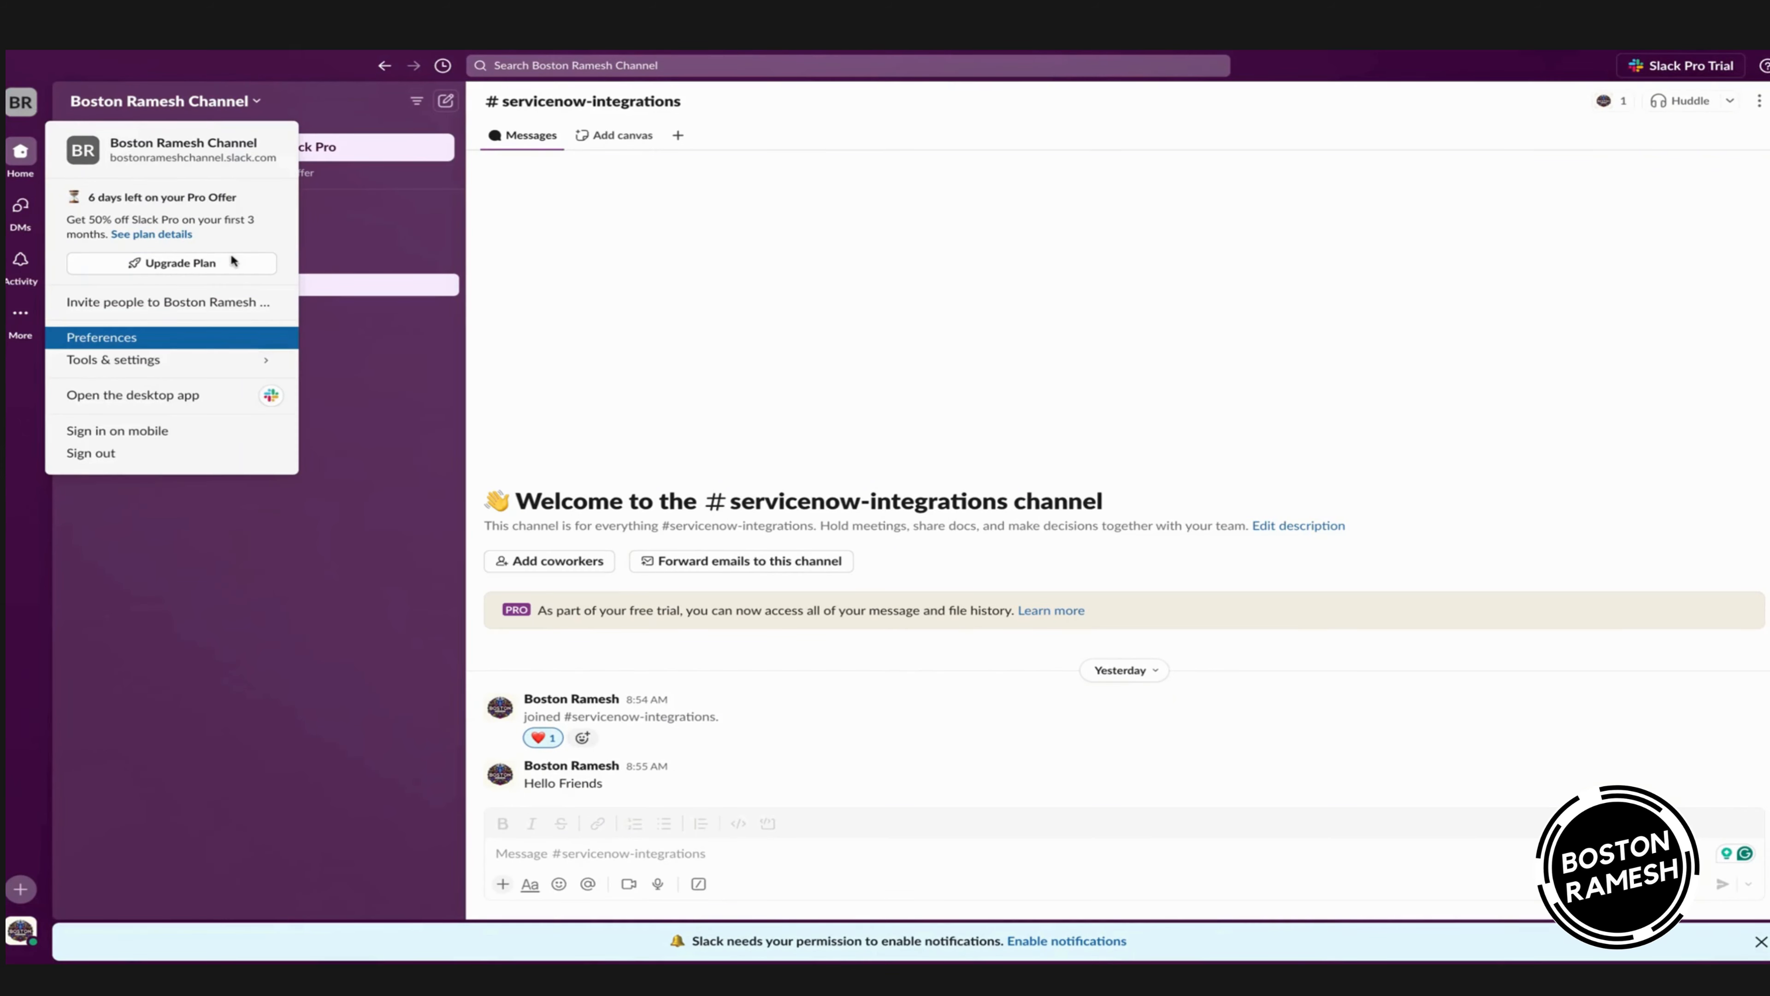
pyautogui.click(257, 103)
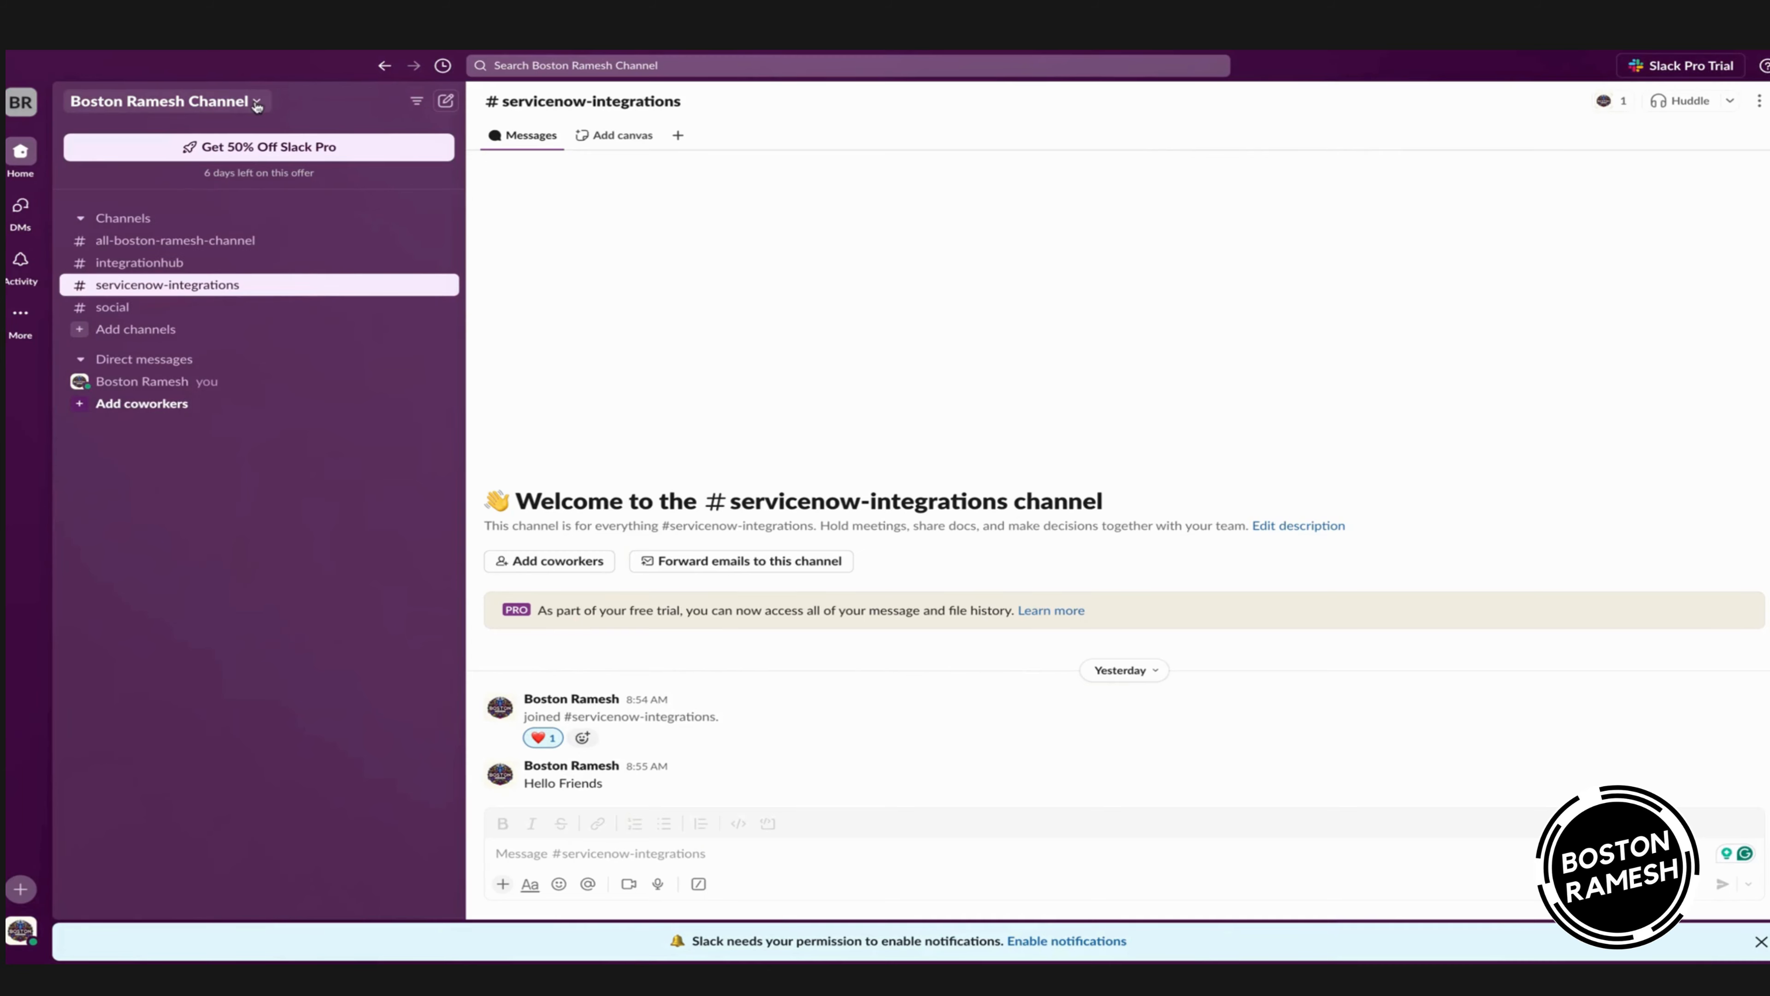
pyautogui.click(257, 103)
pyautogui.moveTo(207, 369)
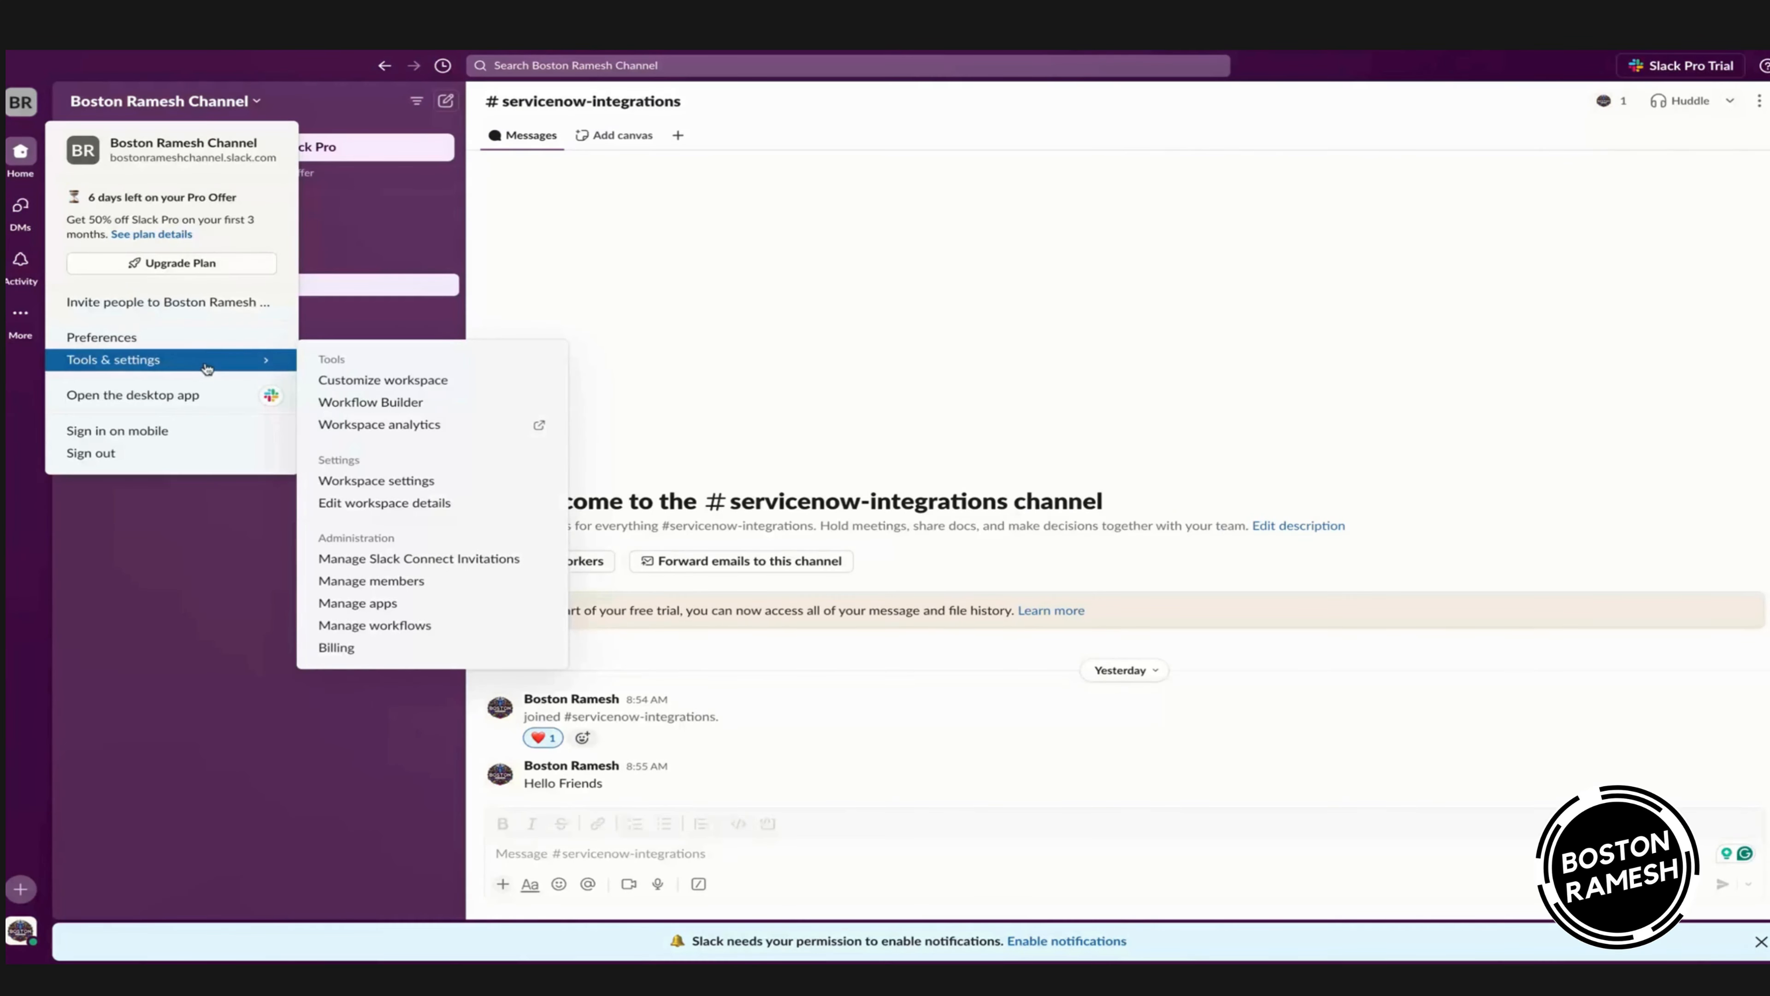
pyautogui.click(382, 607)
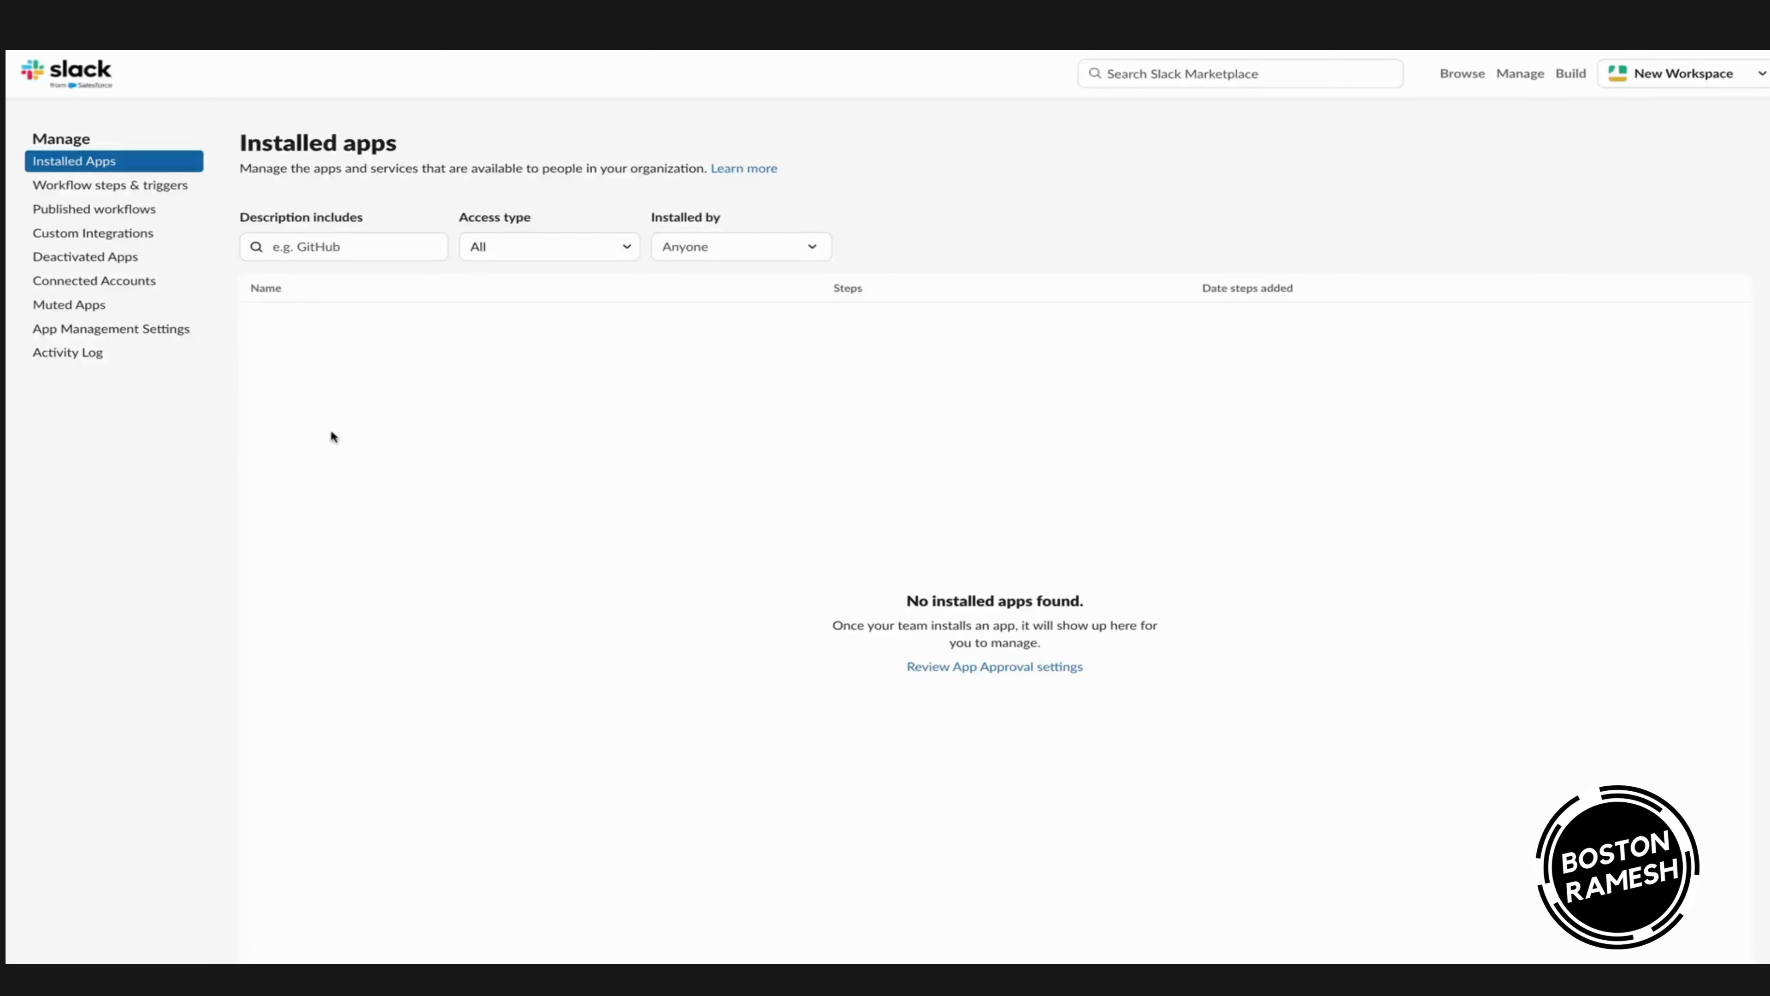
# - Open the Incoming WebHooks custom integration that posts to #integrationhub and examine its channel, webhook URL, label, name and icon settings
pyautogui.click(116, 236)
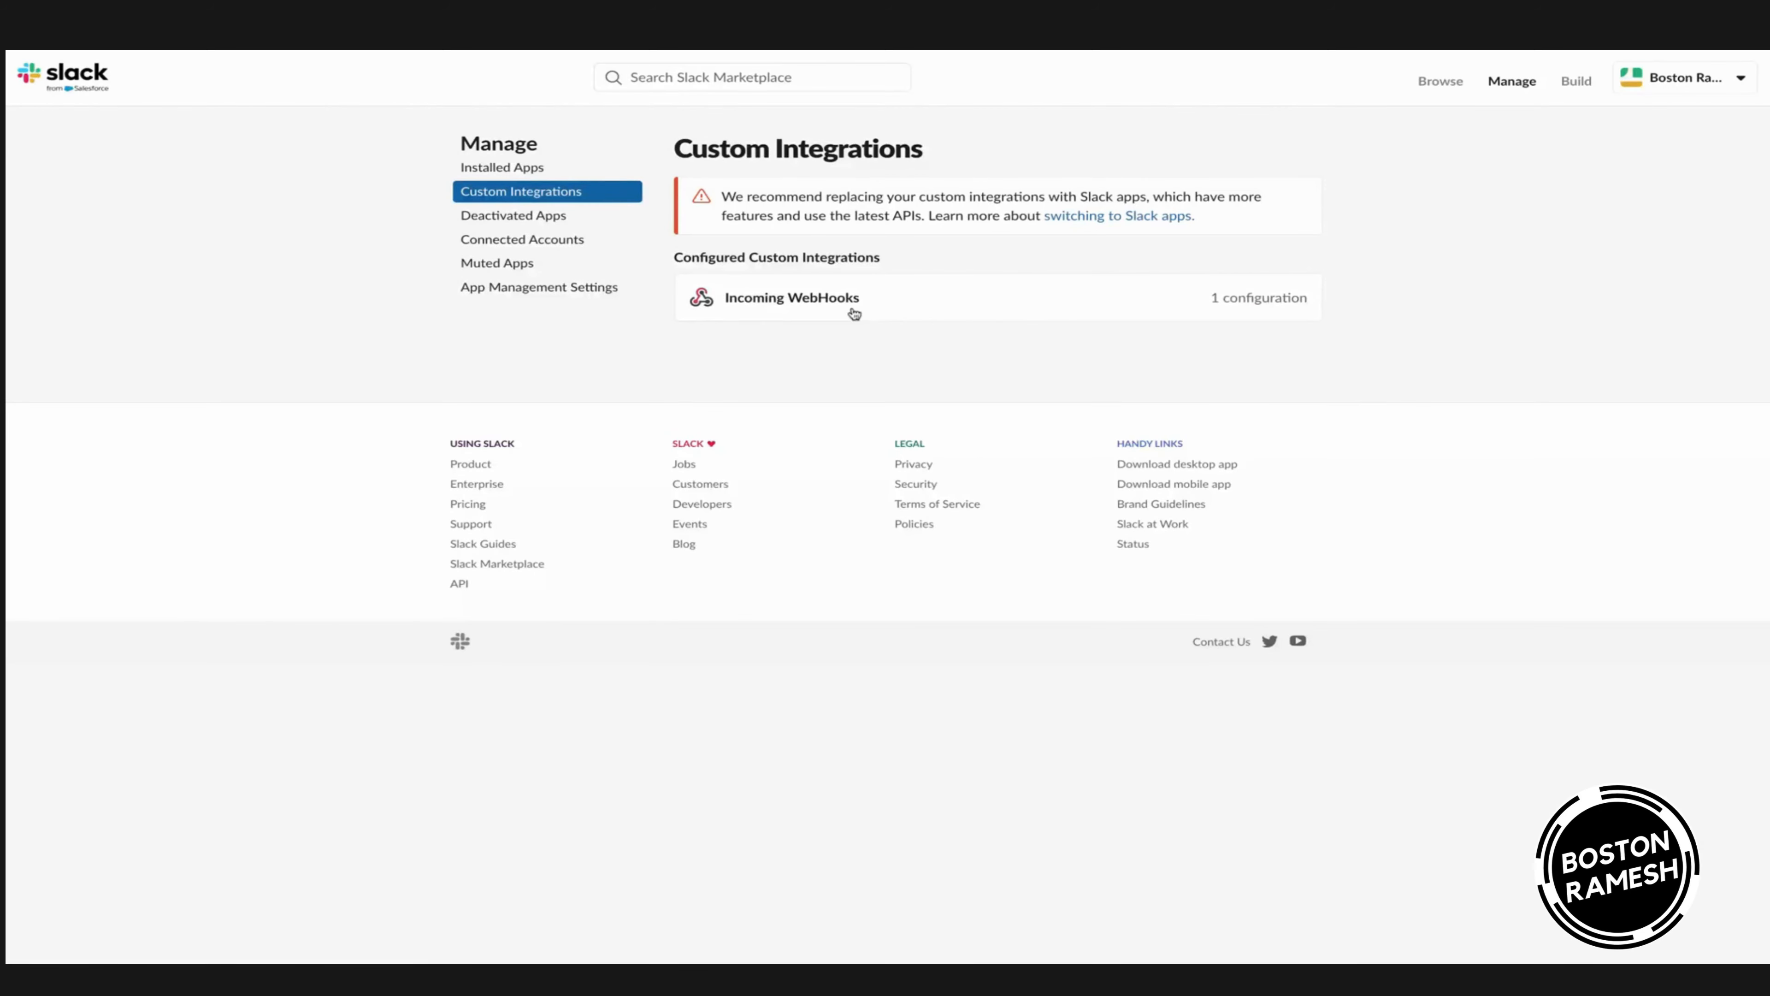
pyautogui.click(1252, 308)
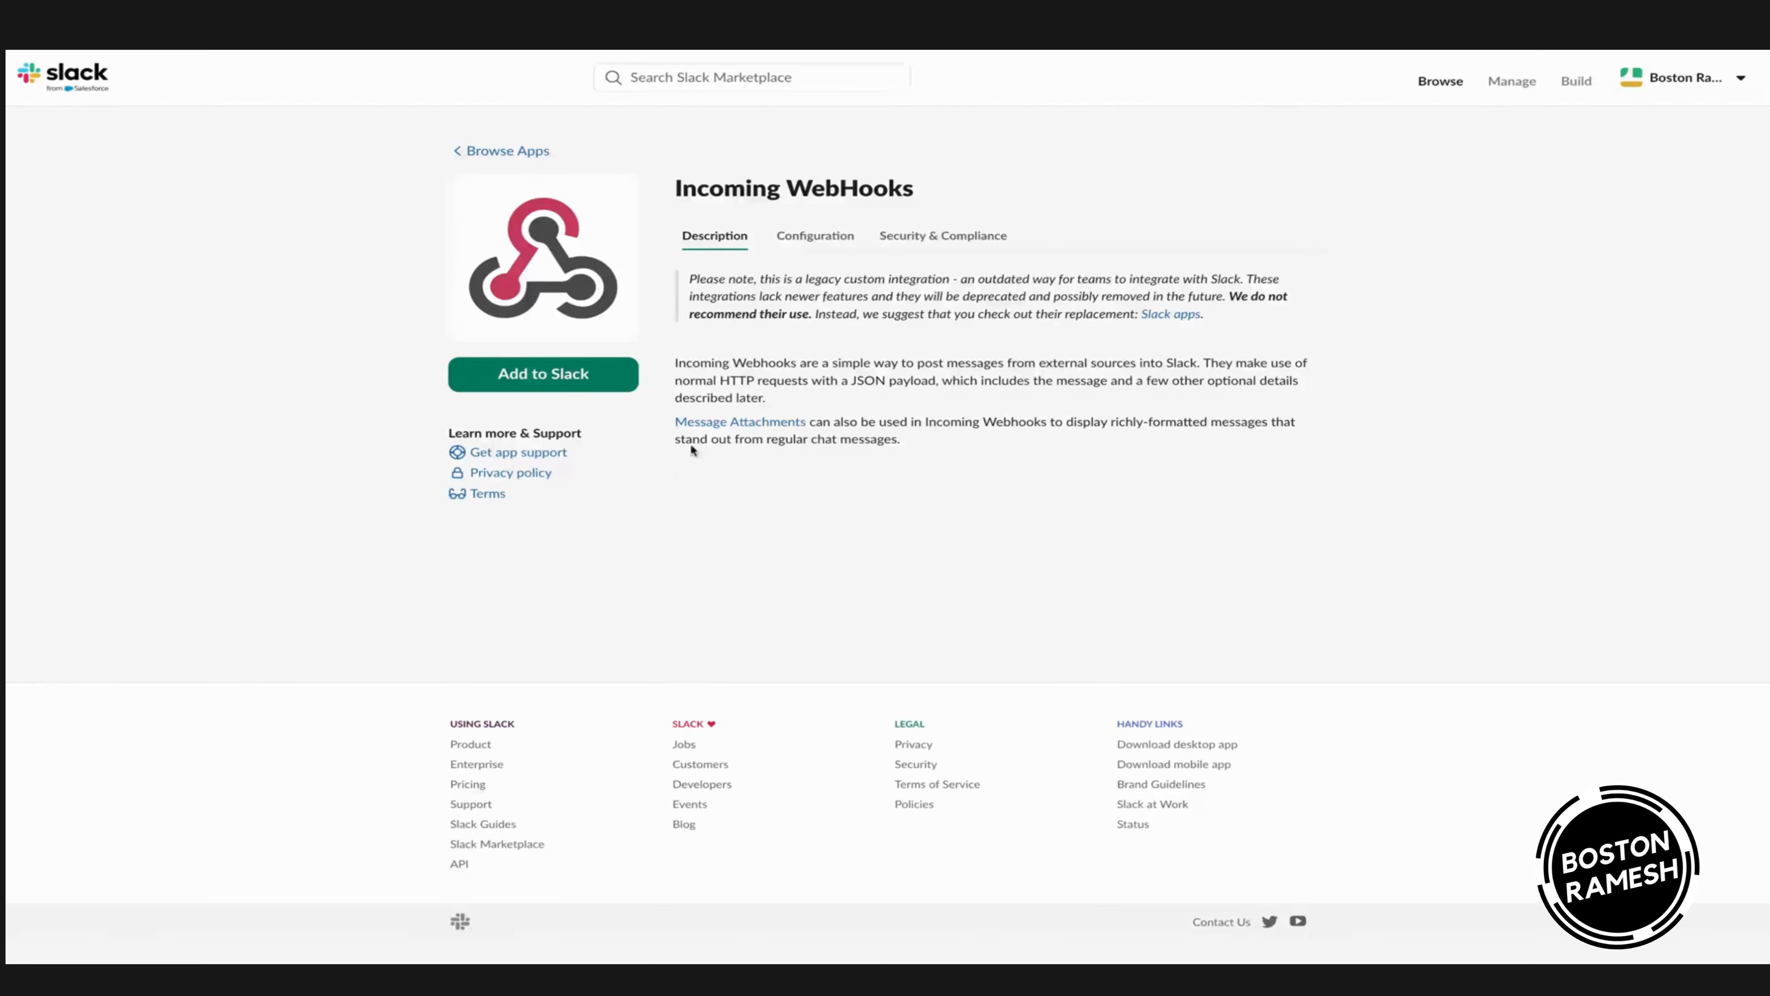
pyautogui.click(815, 235)
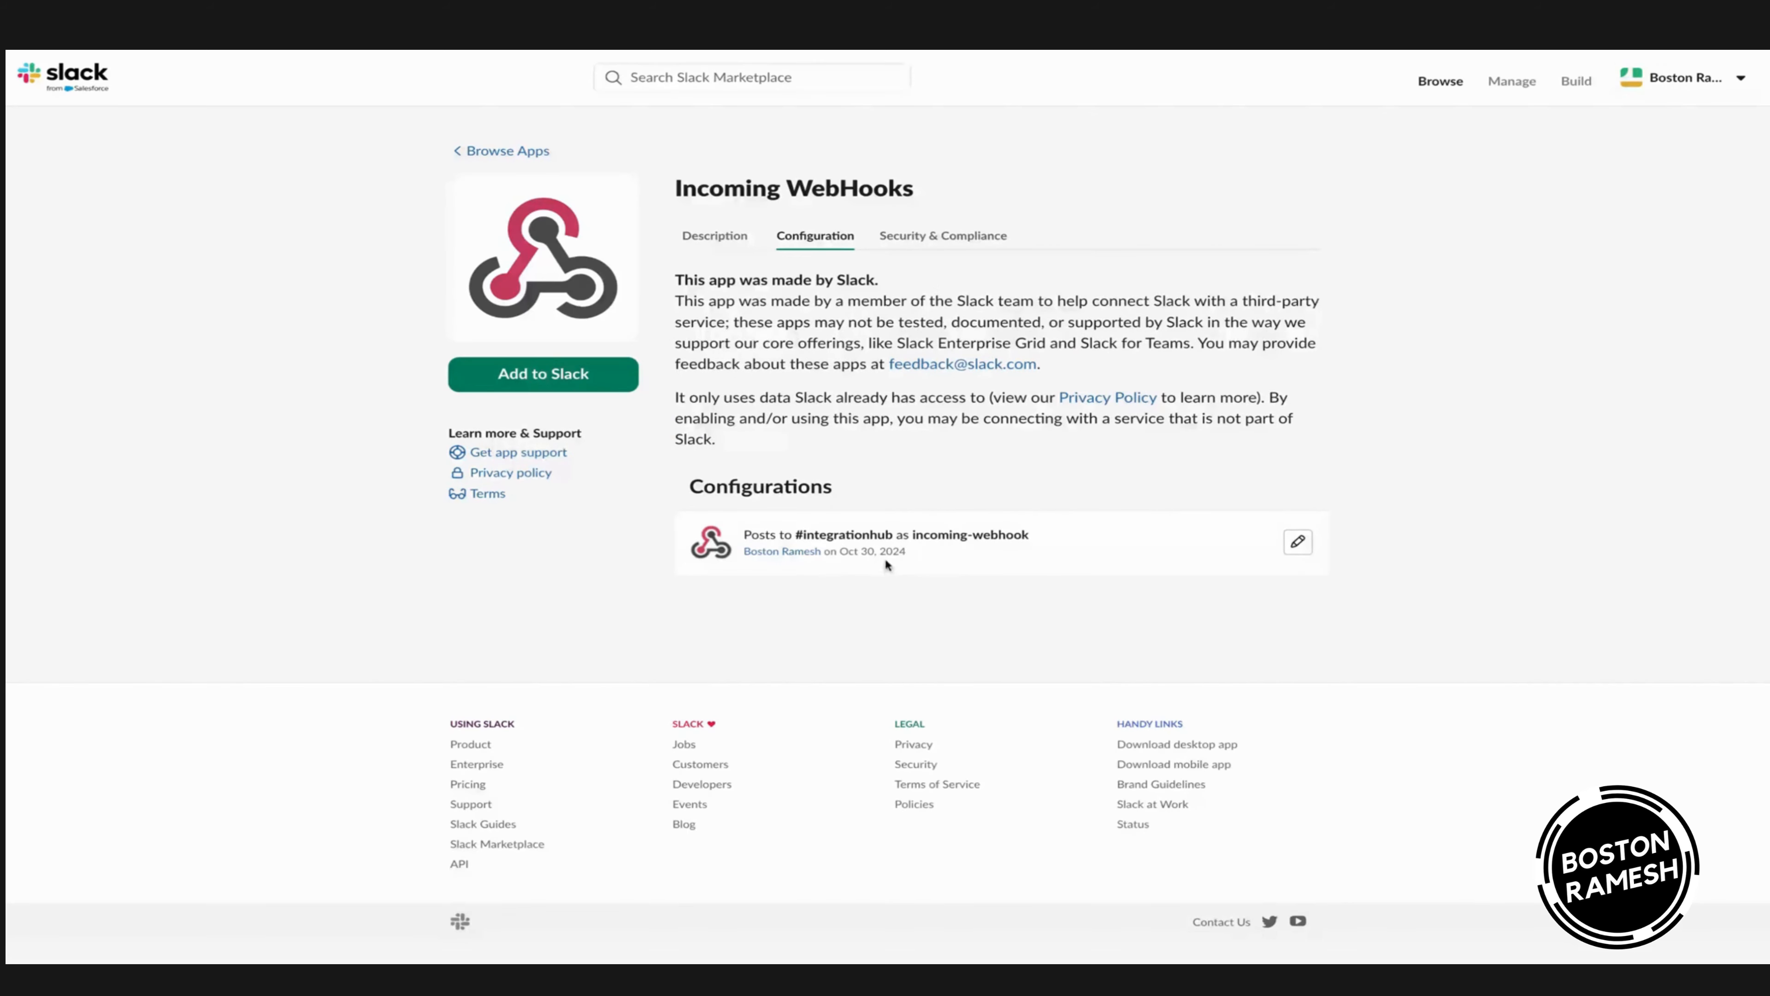
pyautogui.click(1298, 542)
pyautogui.scroll(-6, 1014, 647)
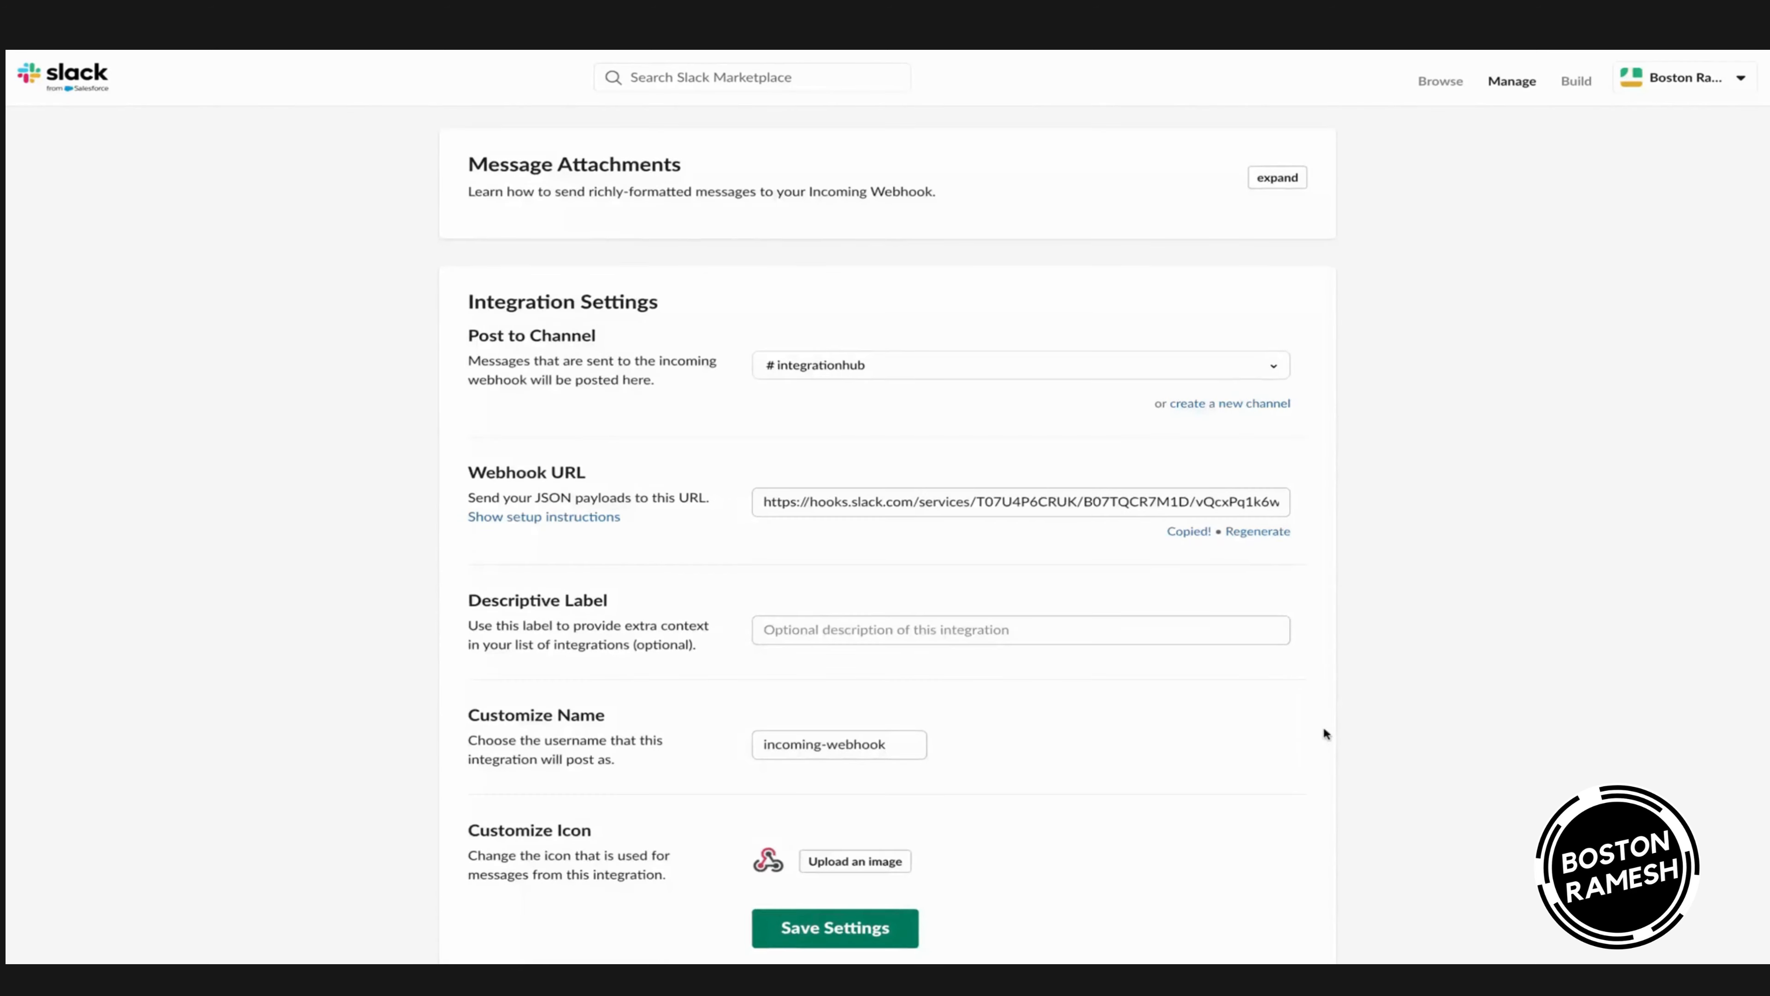
pyautogui.scroll(-4, 1323, 725)
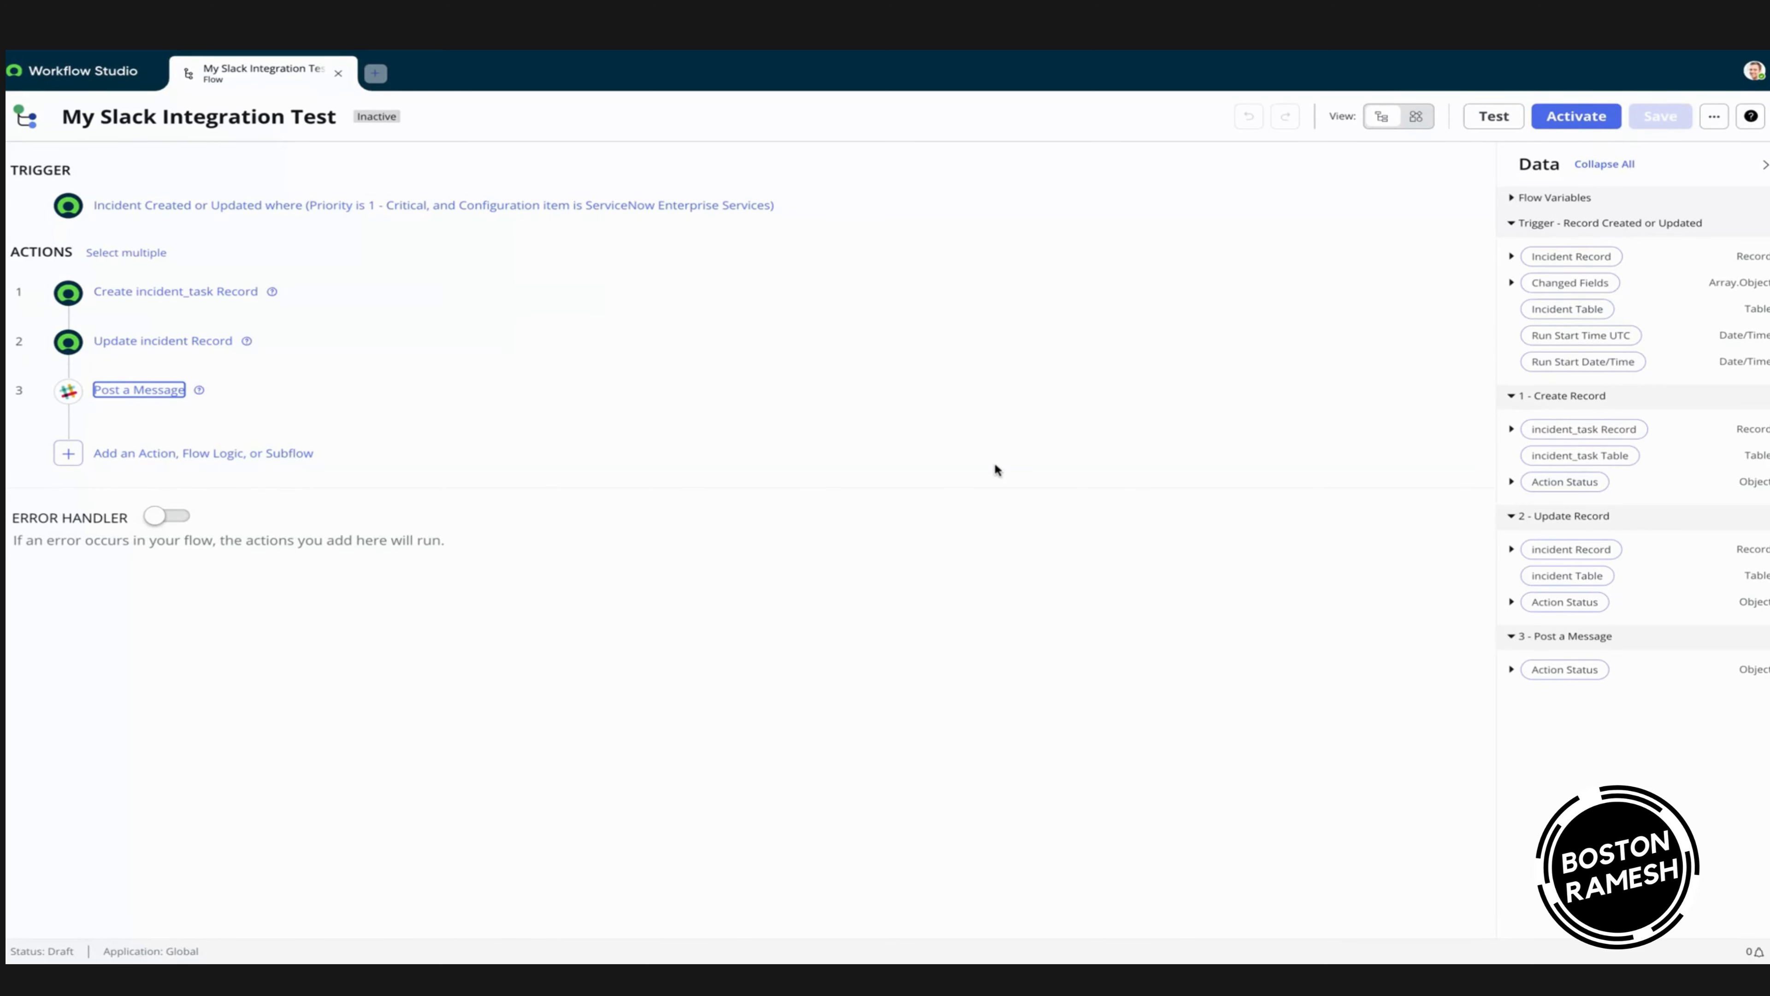
# - Open a test of the My Slack Integration Test flow in Workflow Studio and select incident INC0008001 as its Incident Record
pyautogui.click(1491, 117)
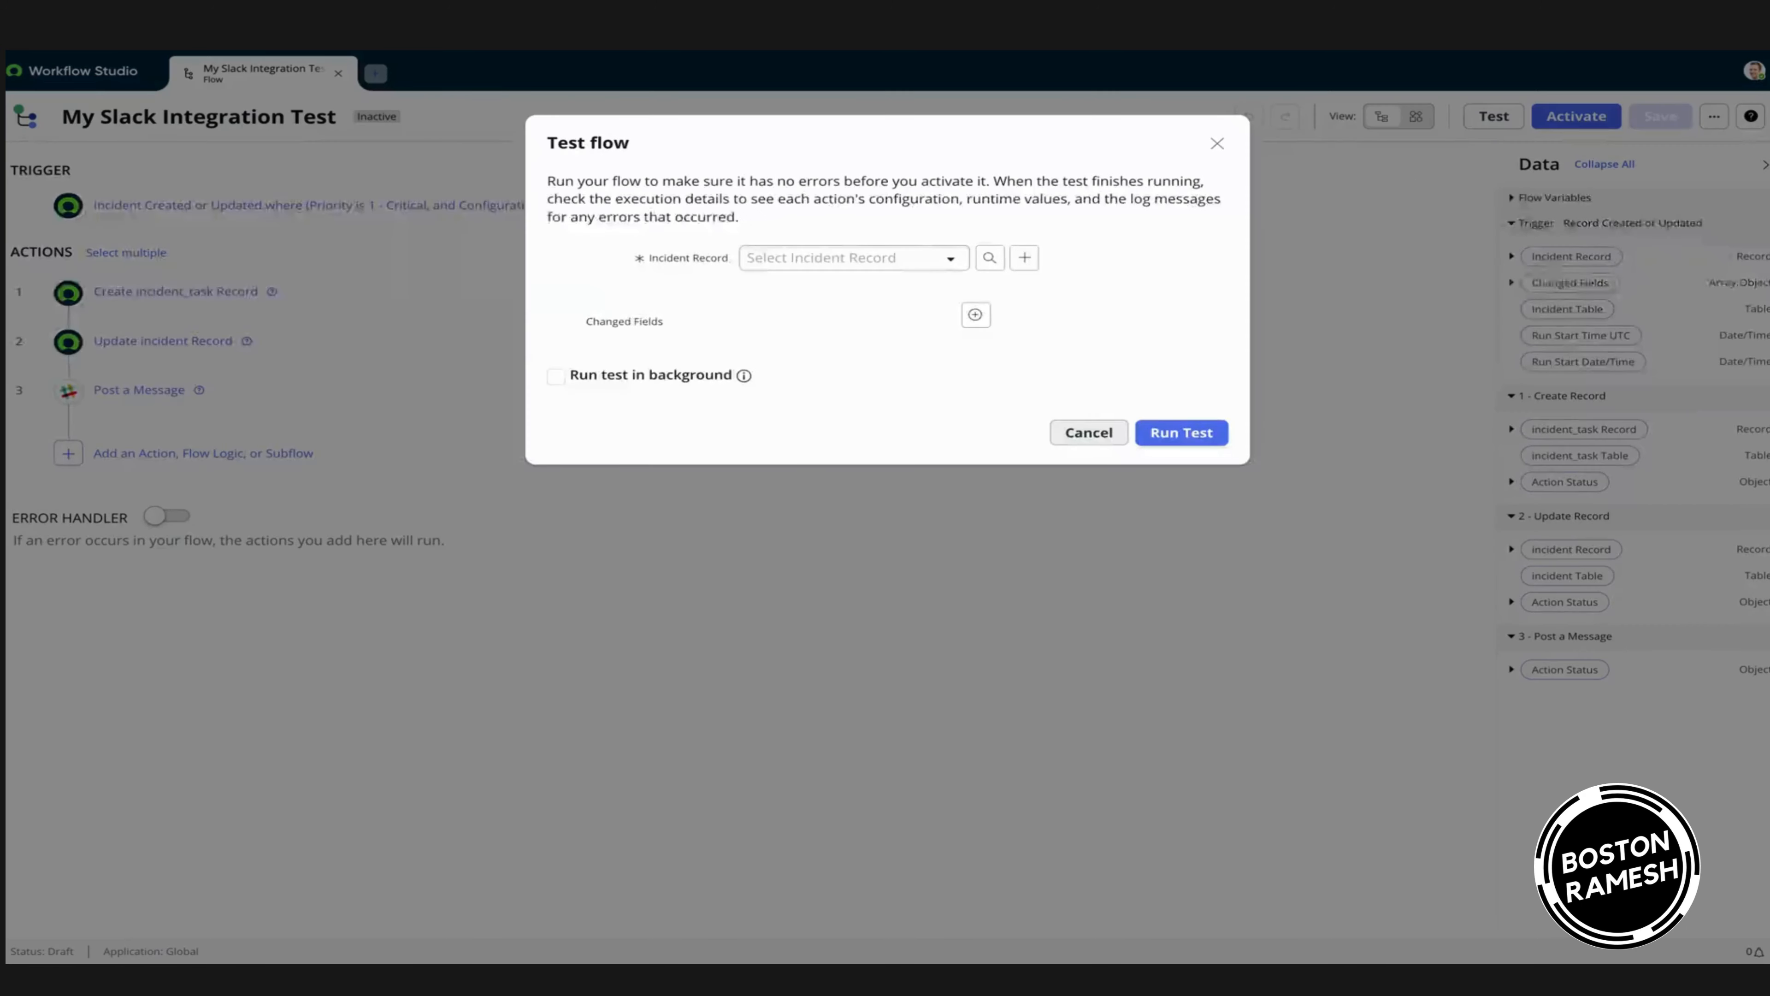
pyautogui.click(948, 259)
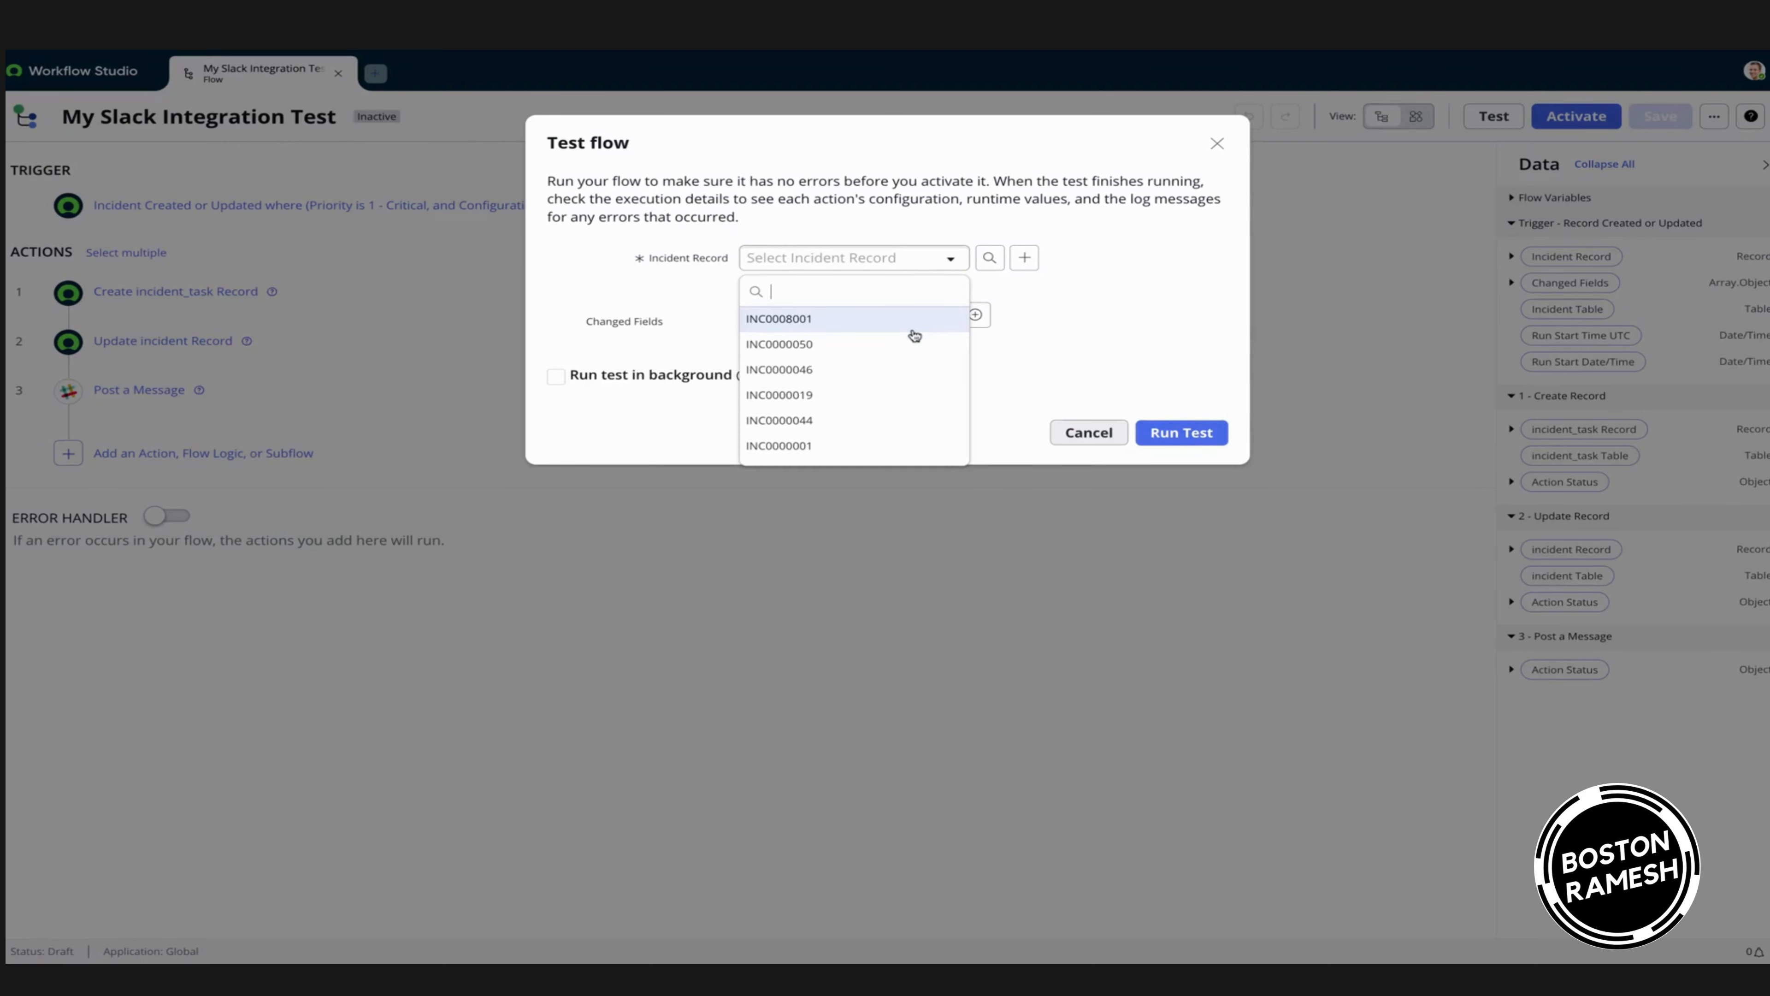
pyautogui.scroll(-5, 909, 404)
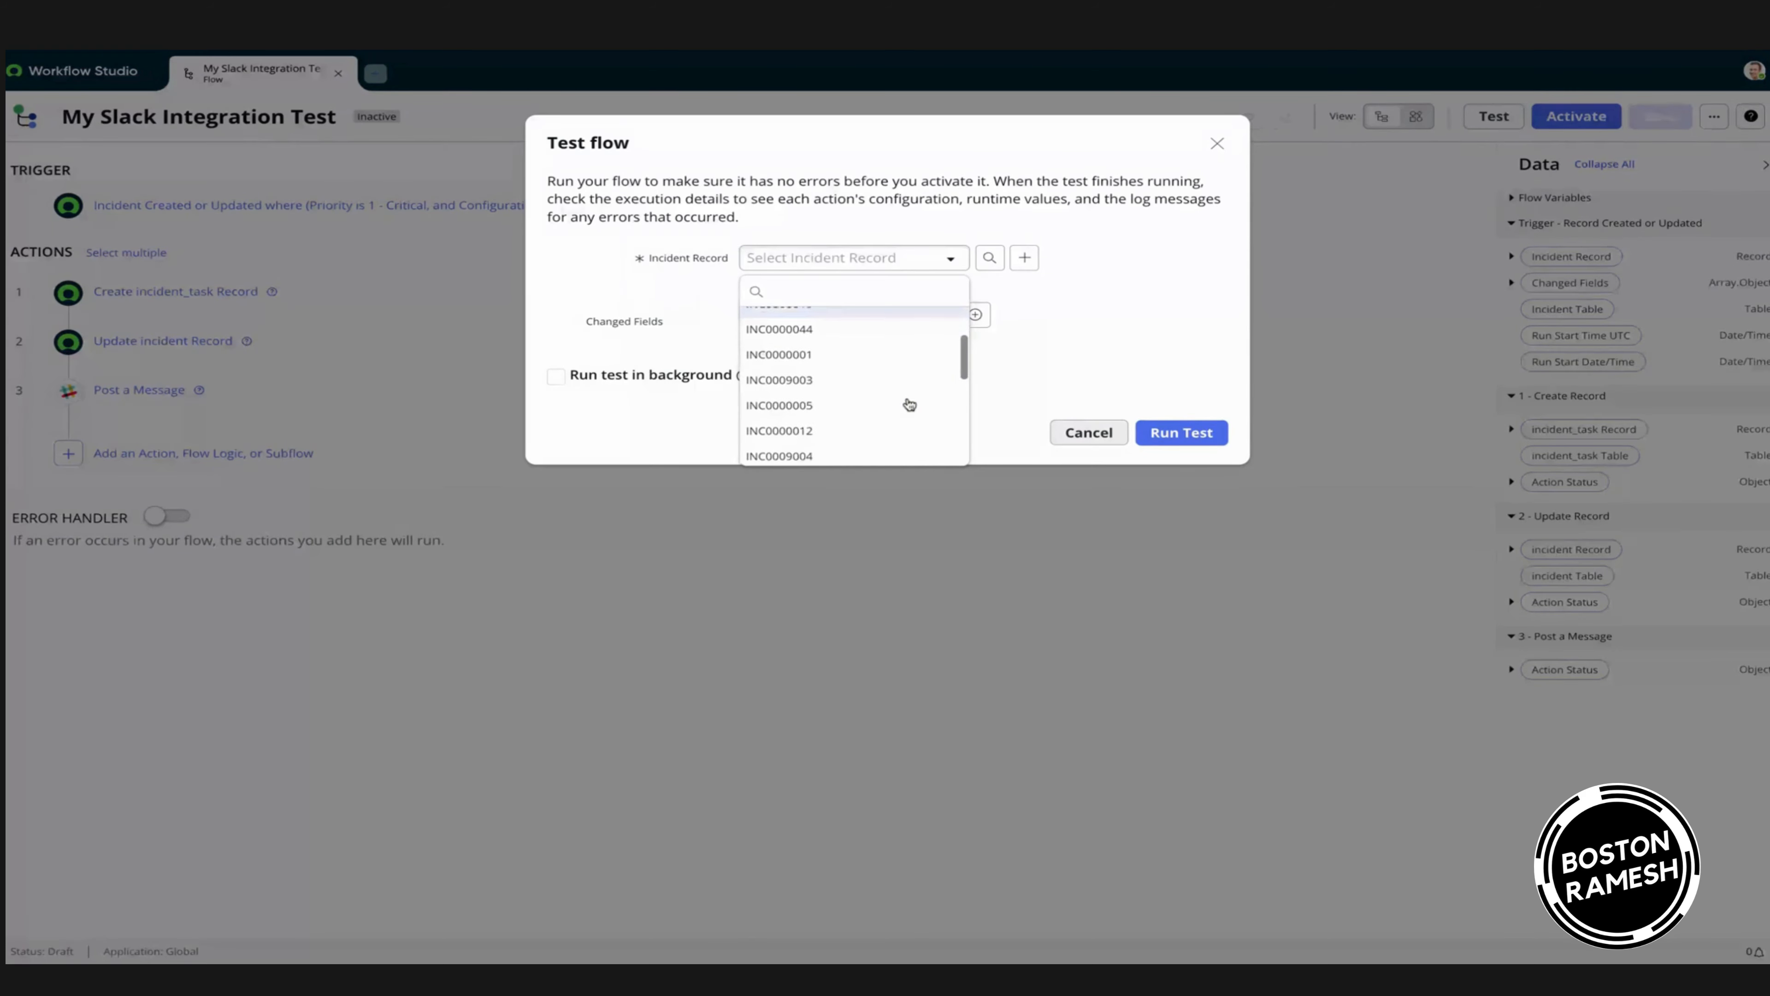
pyautogui.scroll(-3, 908, 403)
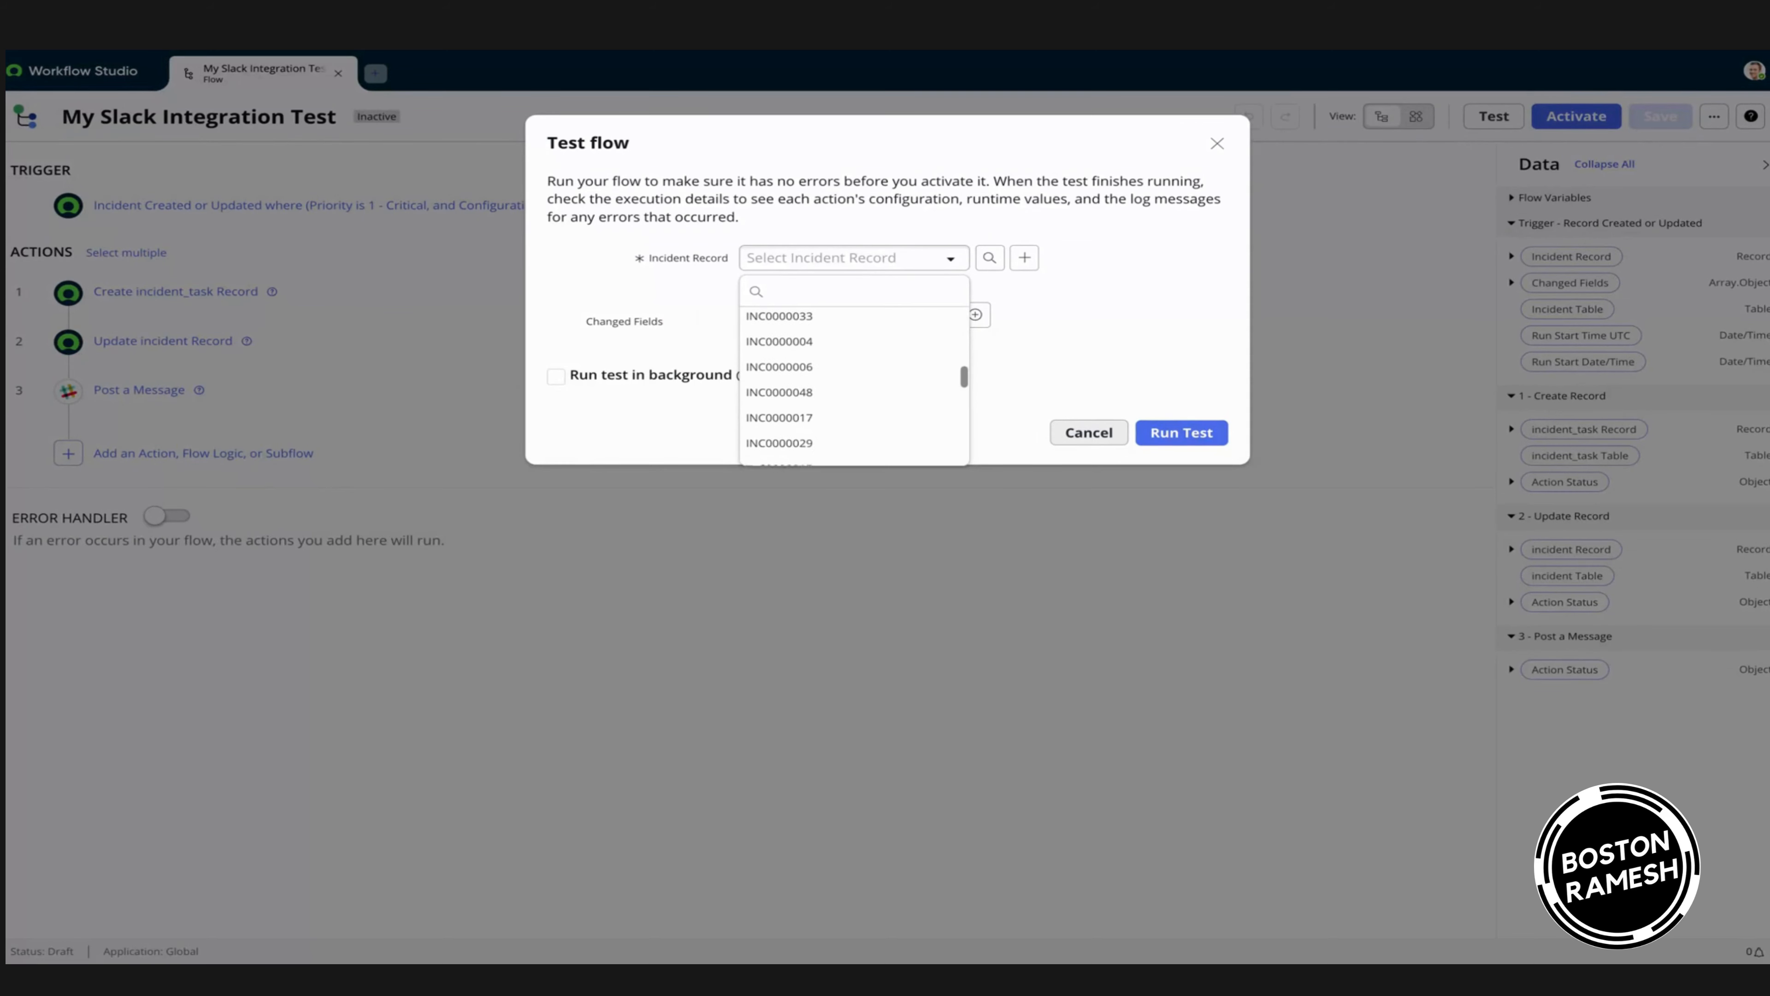
pyautogui.scroll(4, 908, 404)
pyautogui.scroll(4, 893, 385)
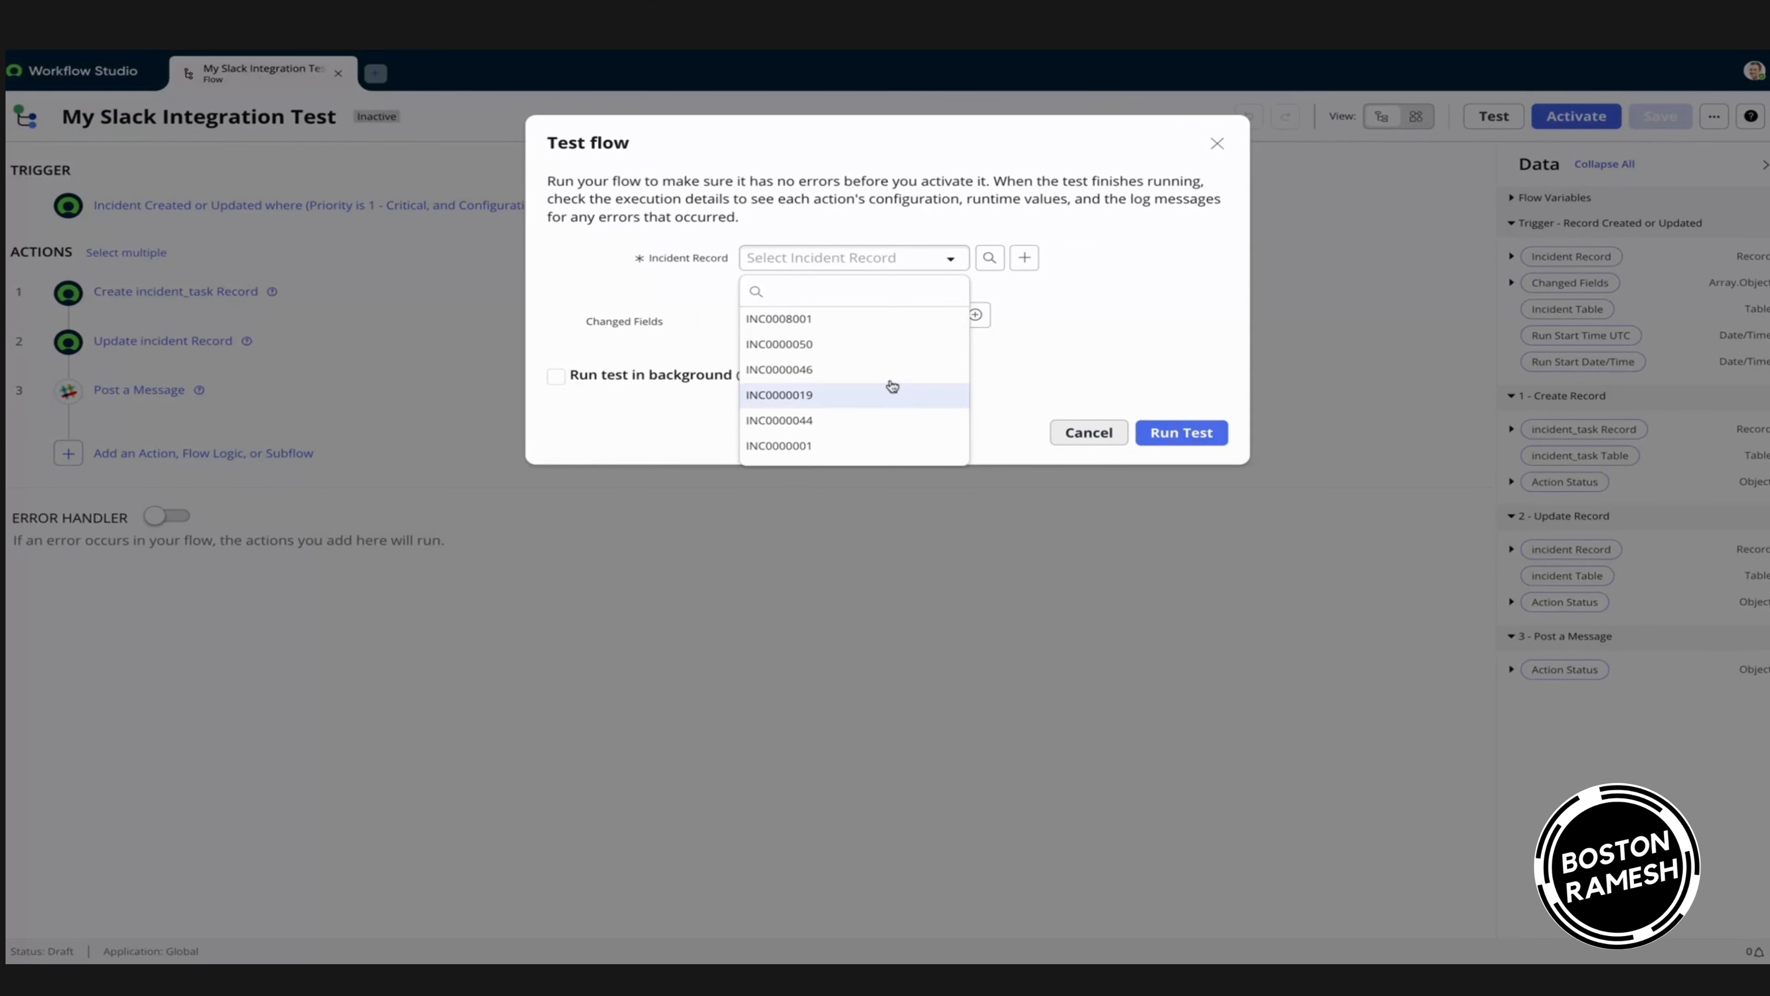
pyautogui.click(816, 320)
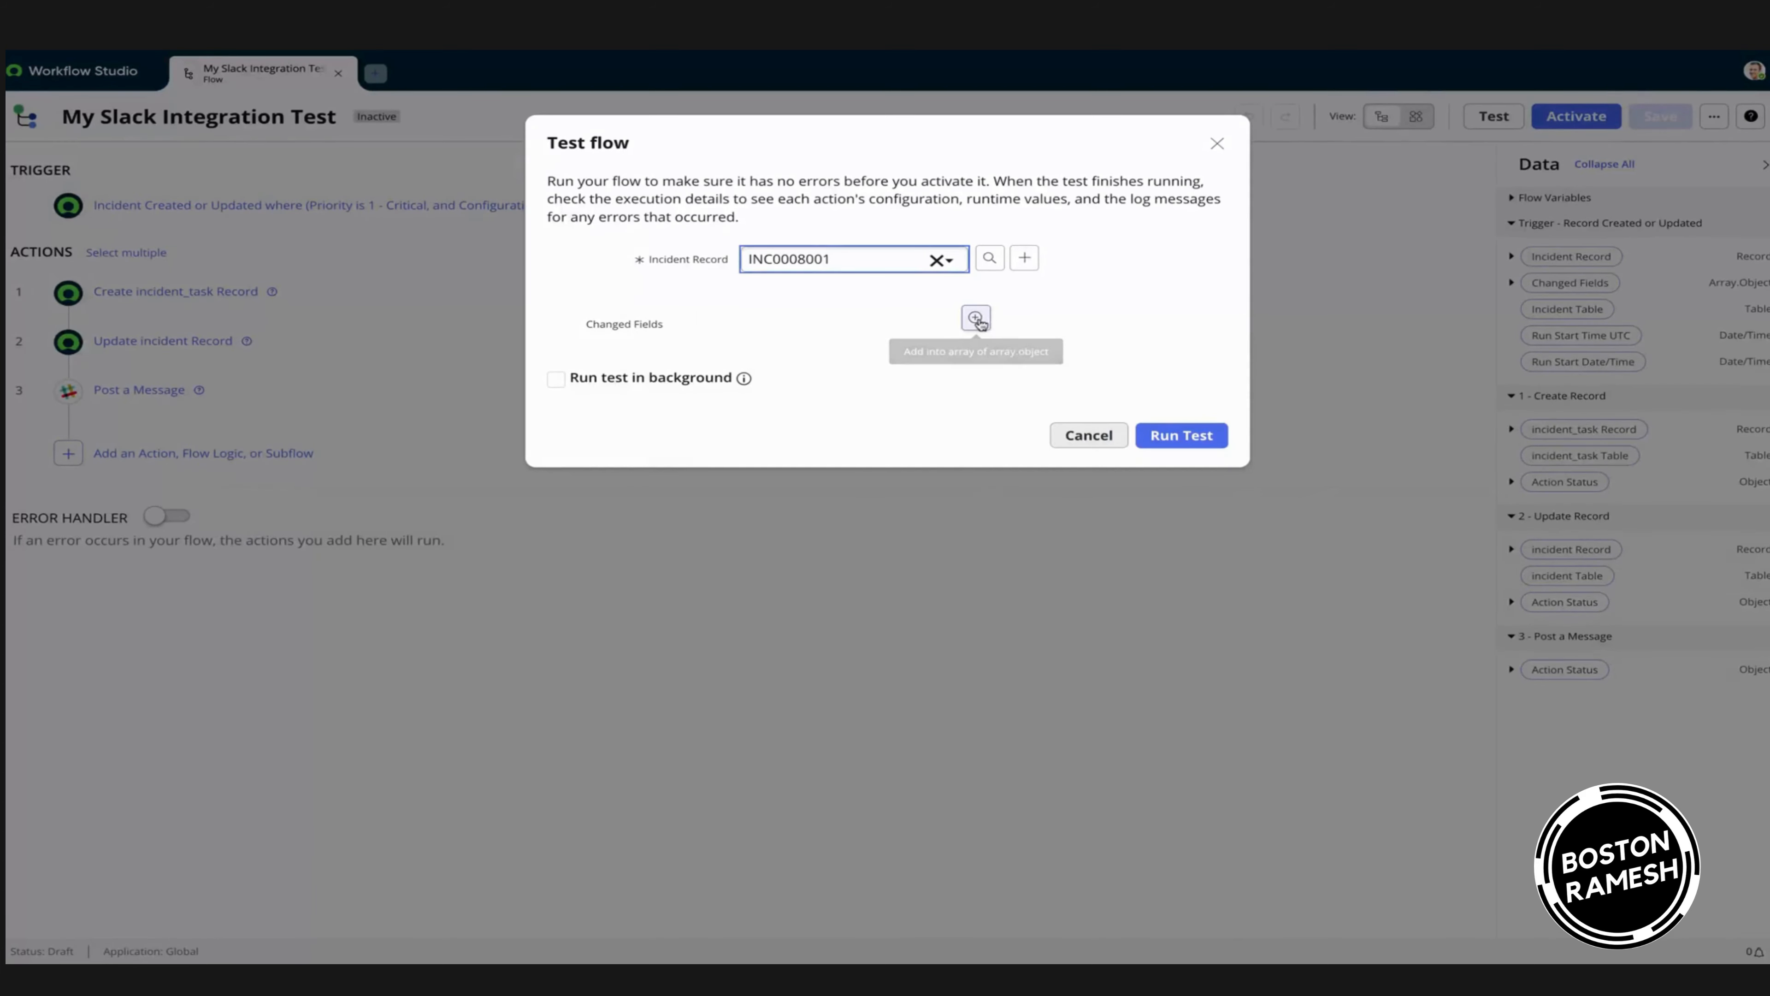
# - Start a new incident from the flow test, fill in the caller's name, and set Impact and Urgency to 1 - High
pyautogui.click(1032, 263)
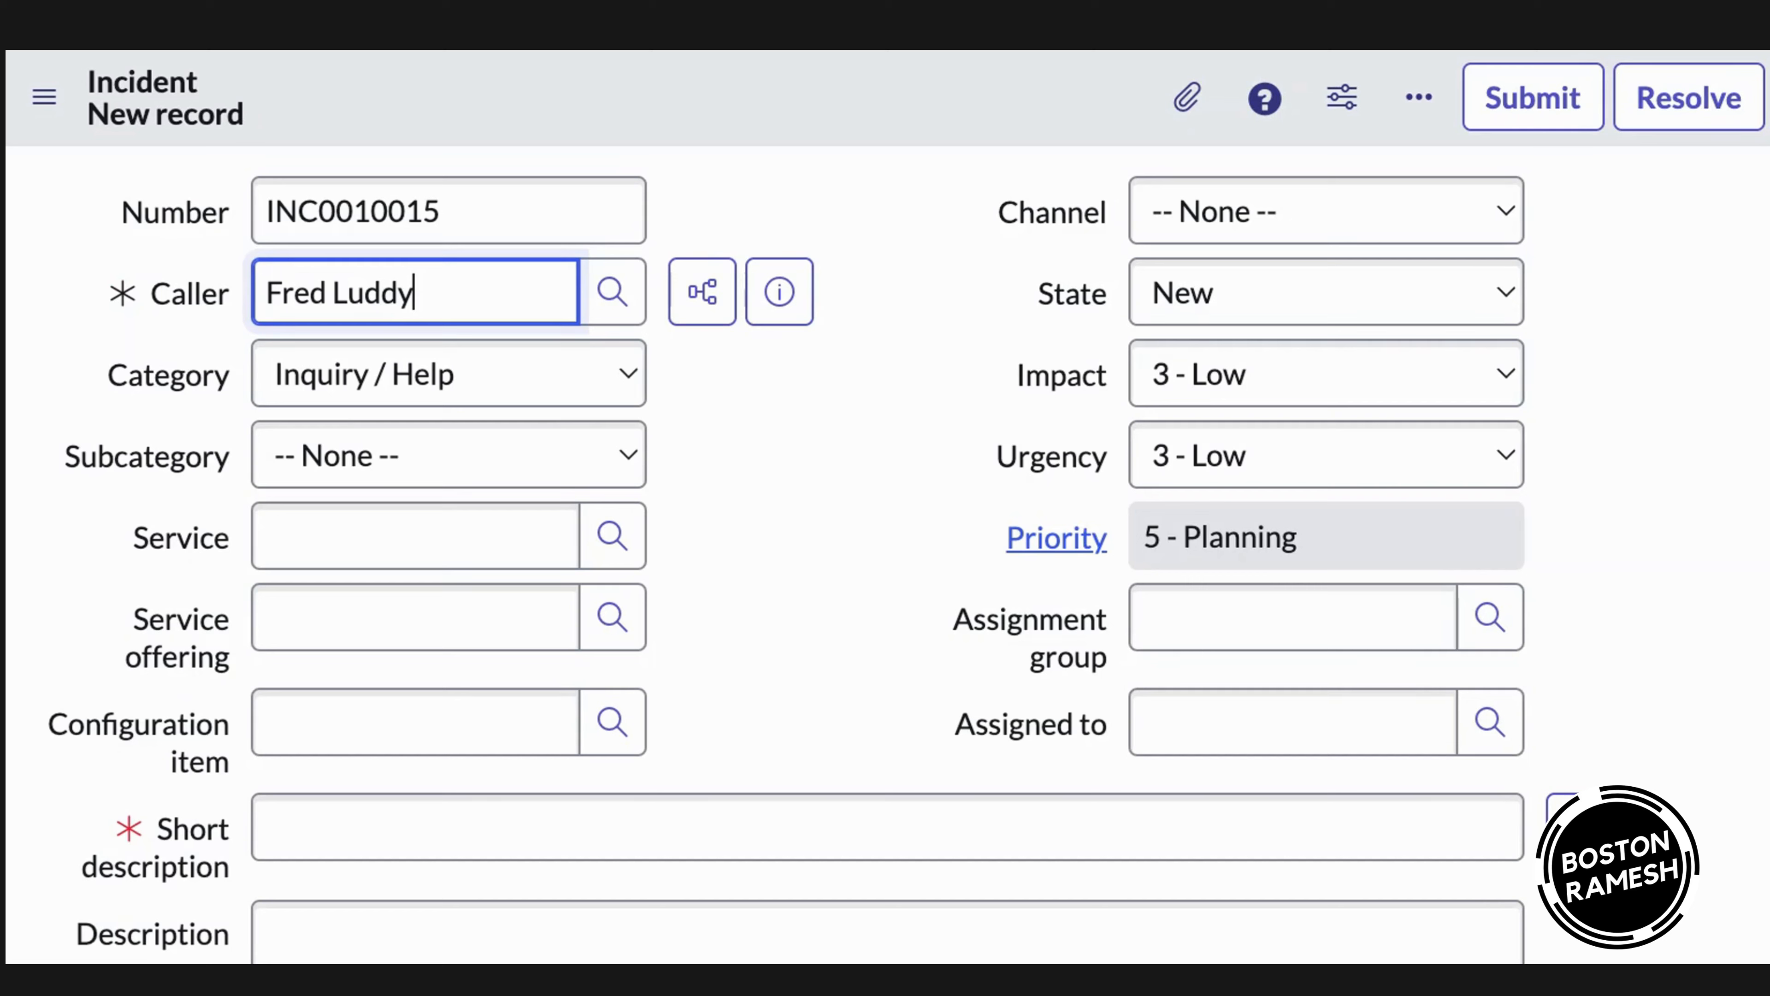
pyautogui.click(1289, 374)
pyautogui.click(1288, 444)
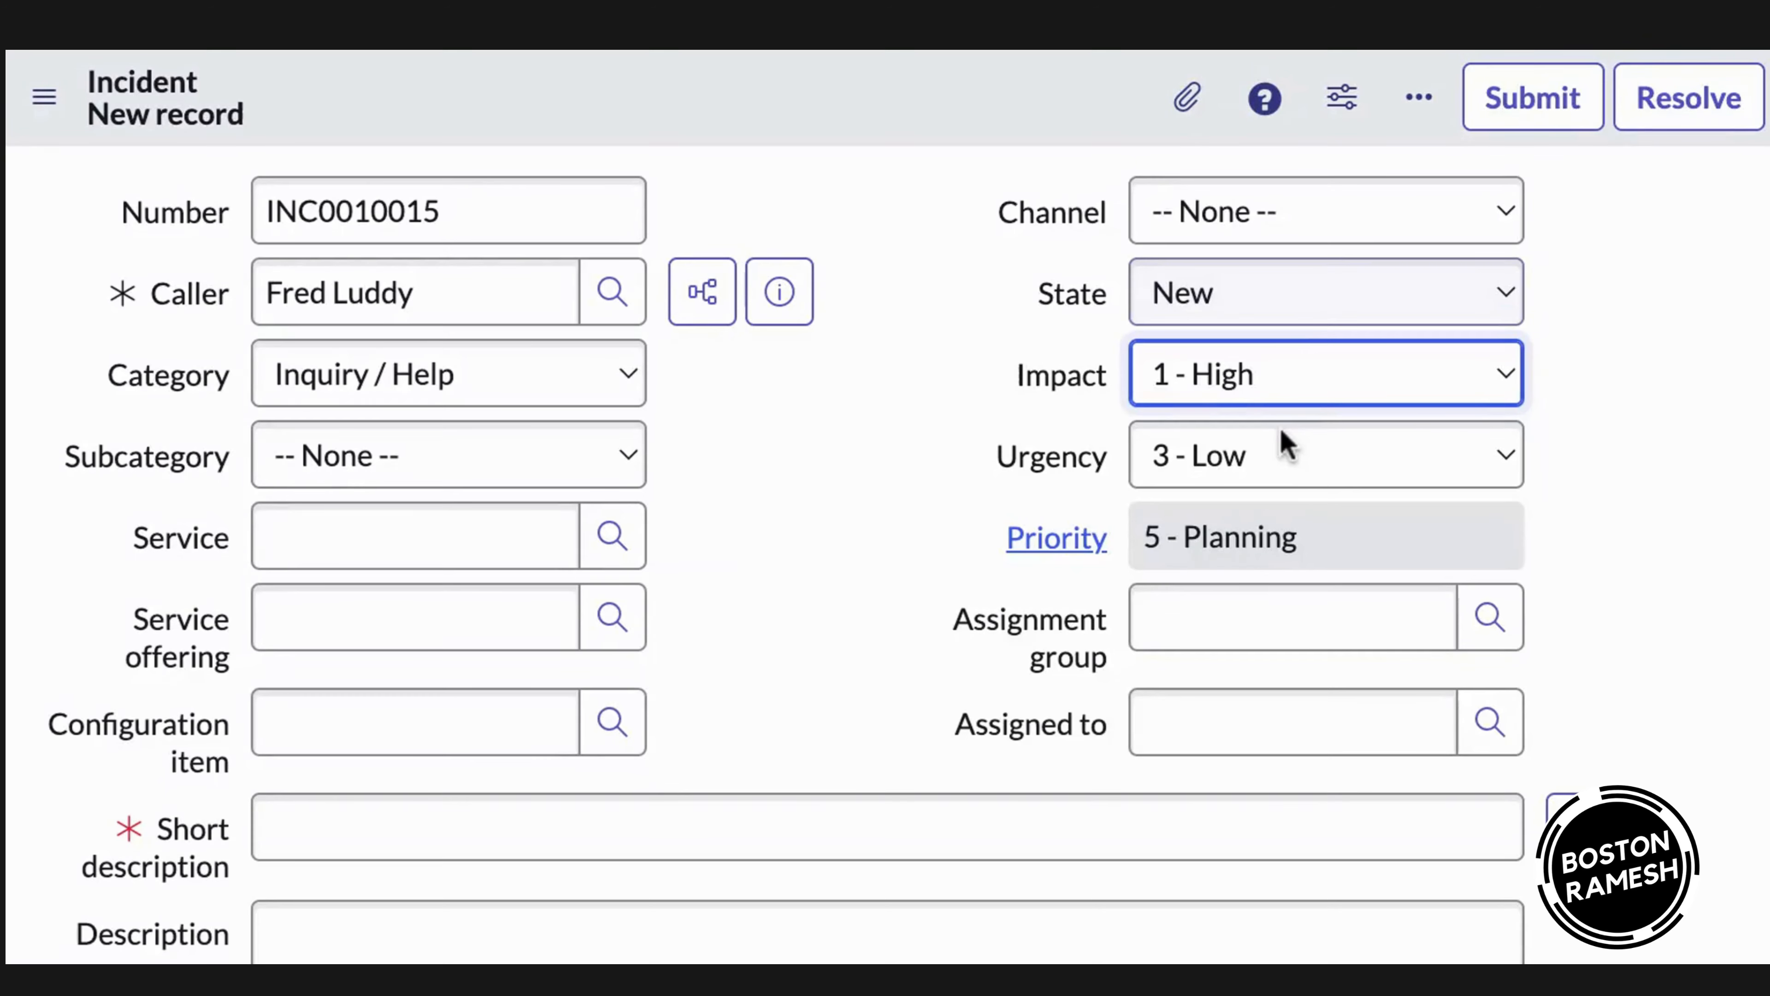
pyautogui.click(1296, 489)
pyautogui.click(1307, 373)
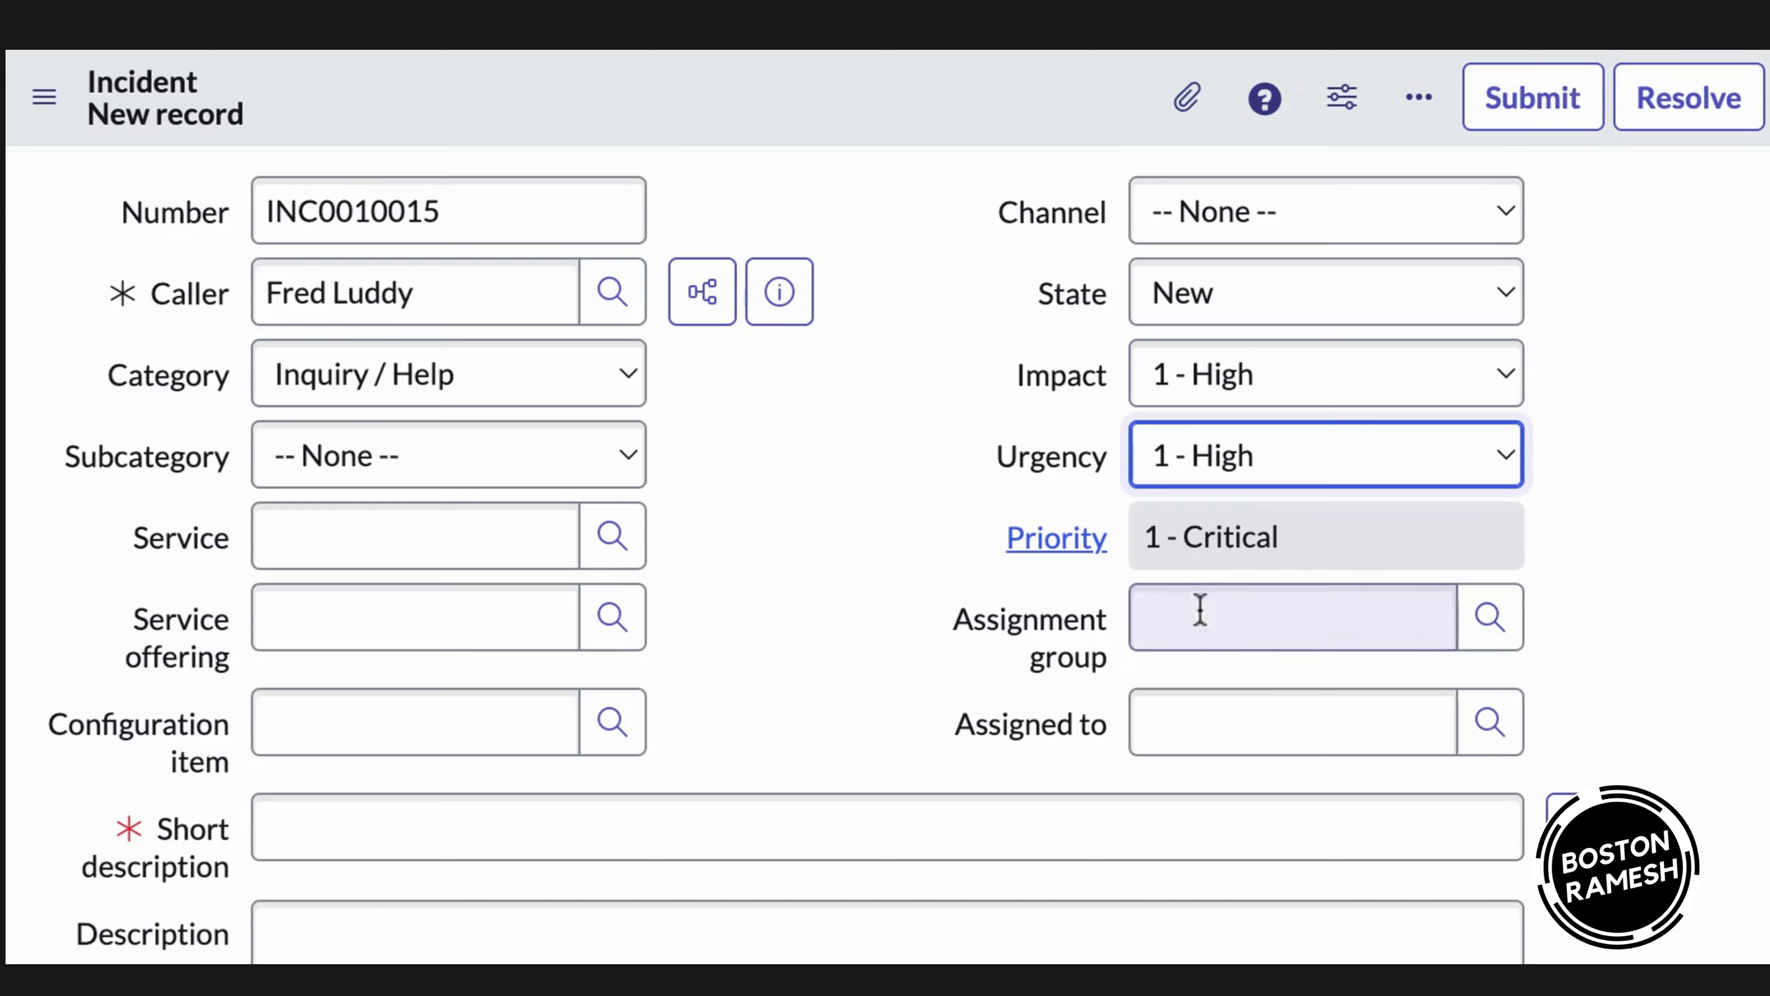
# - Enter "My high priority incident" as the new incident's short description
pyautogui.click(358, 840)
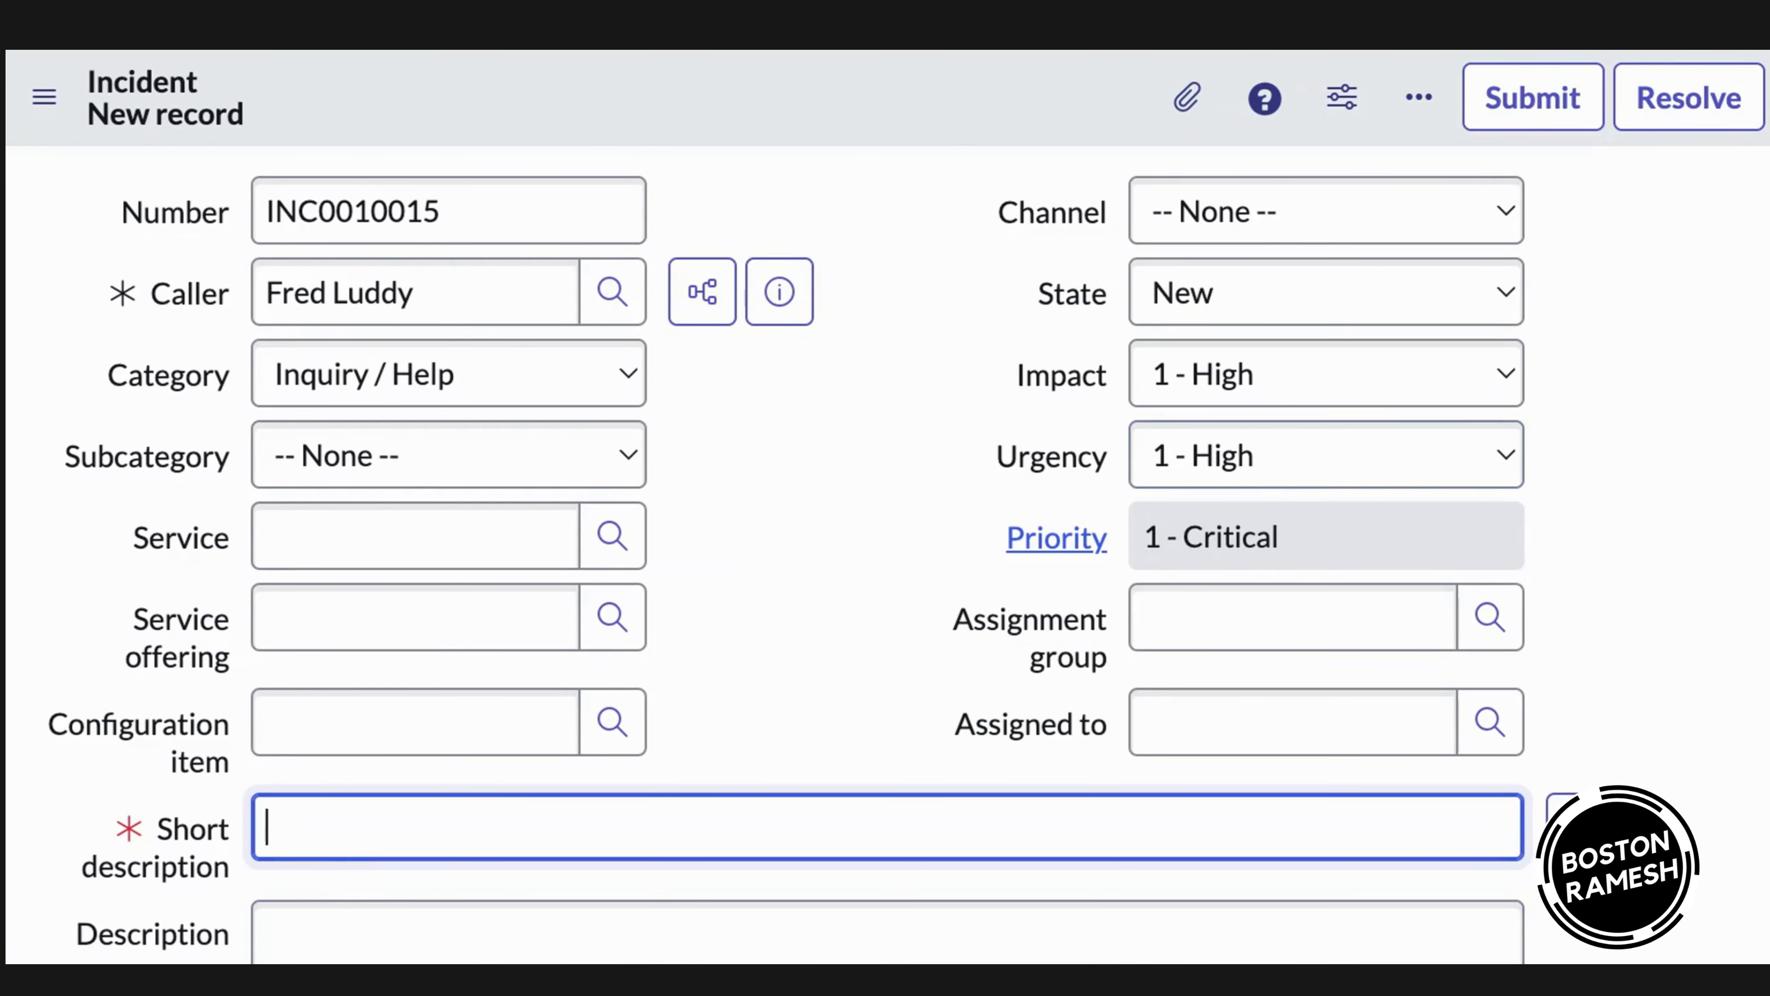
pyautogui.write('My high pr')
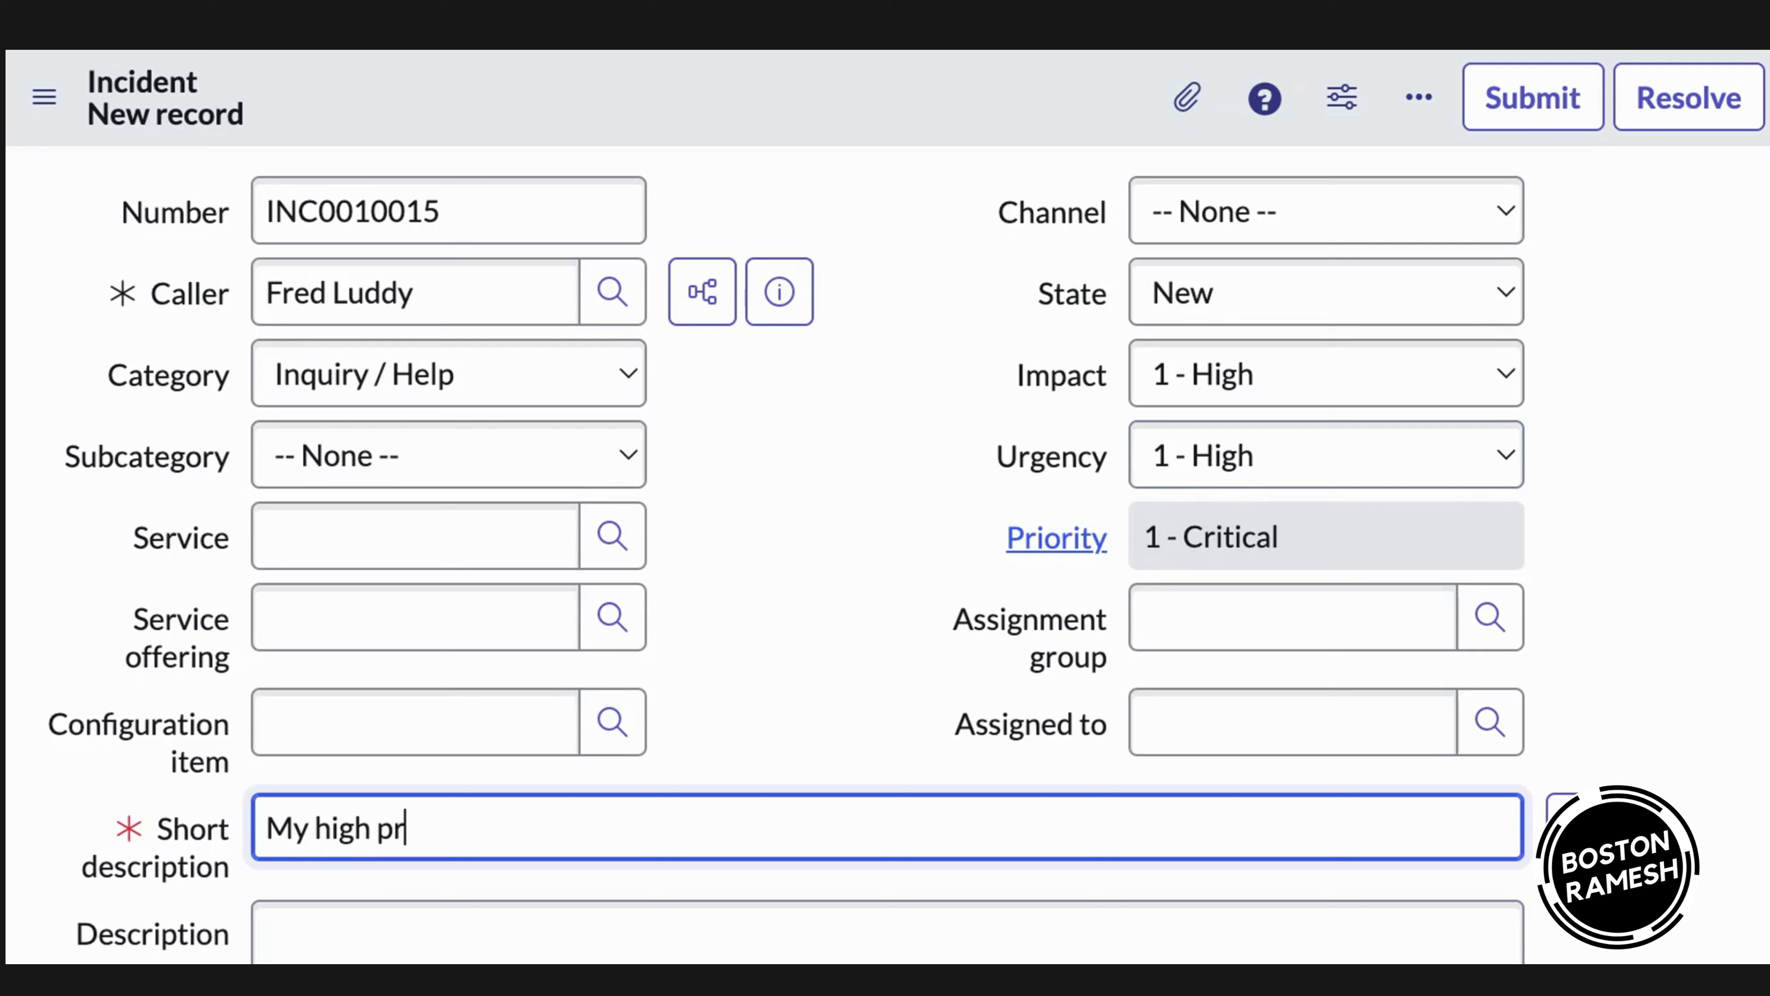
pyautogui.write('iority incident')
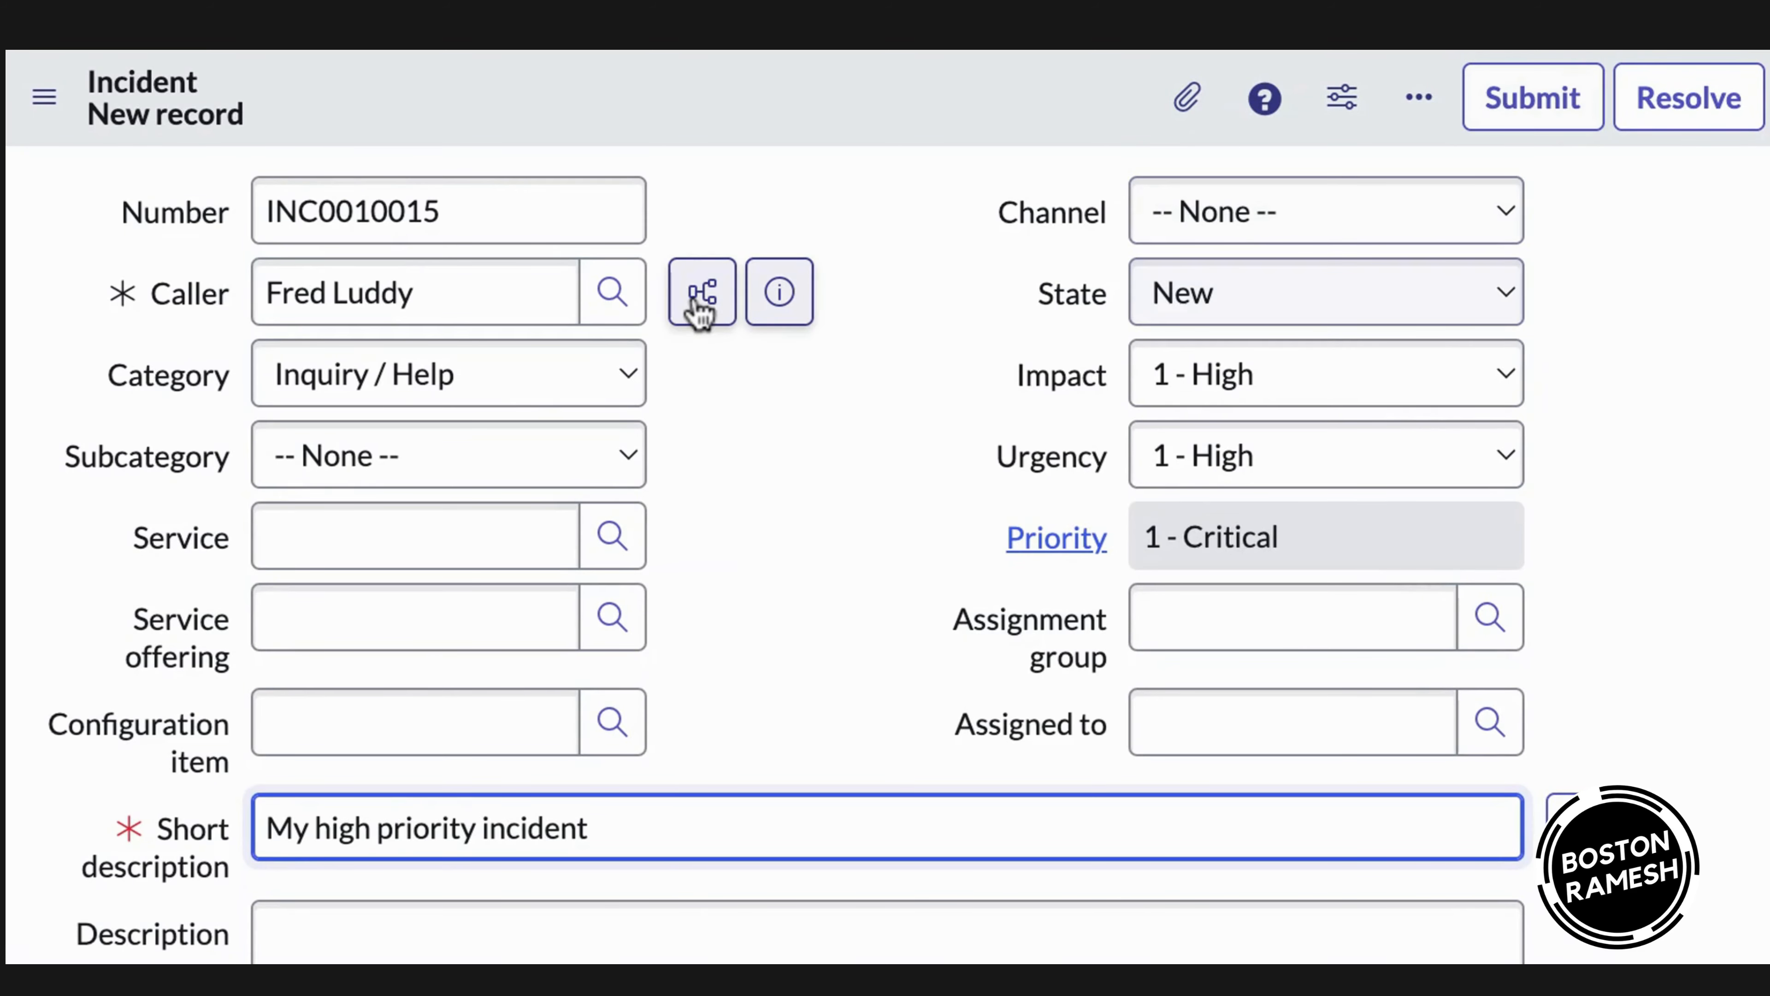
# - Select the new incident's number for reuse and submit the incident
pyautogui.click(486, 217)
pyautogui.moveTo(486, 217); pyautogui.dragTo(225, 226)
pyautogui.click(377, 210)
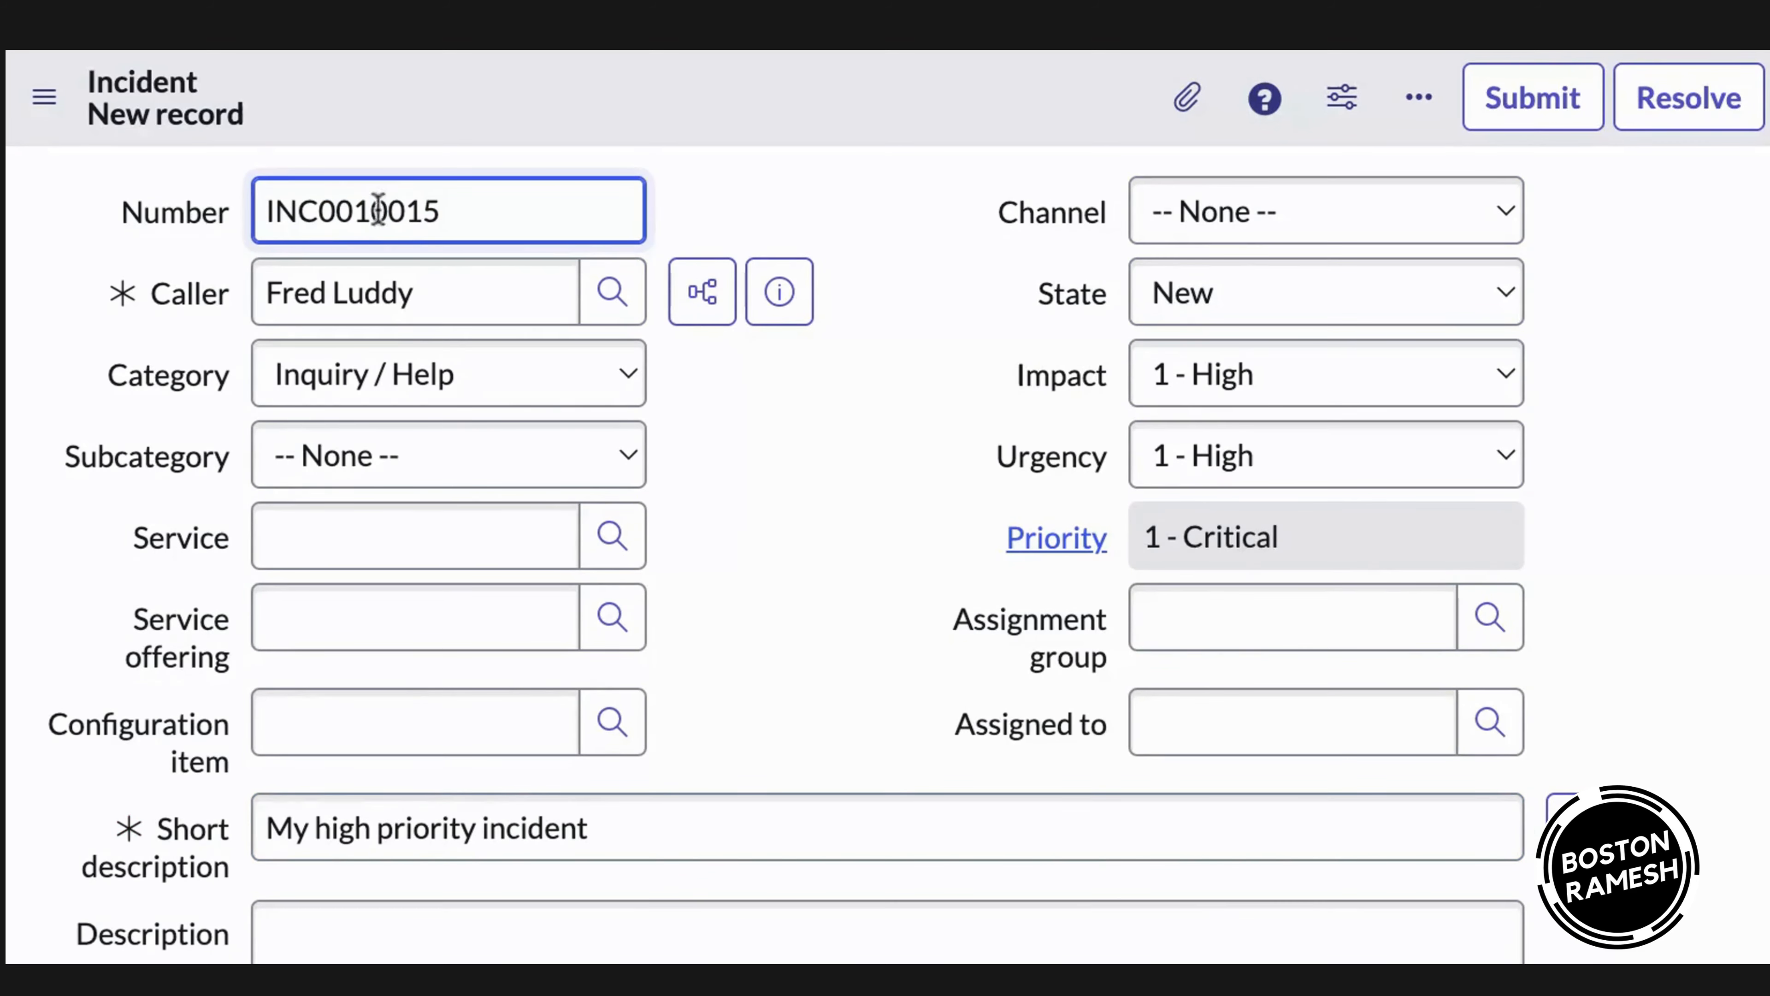
pyautogui.moveTo(502, 210); pyautogui.dragTo(248, 210)
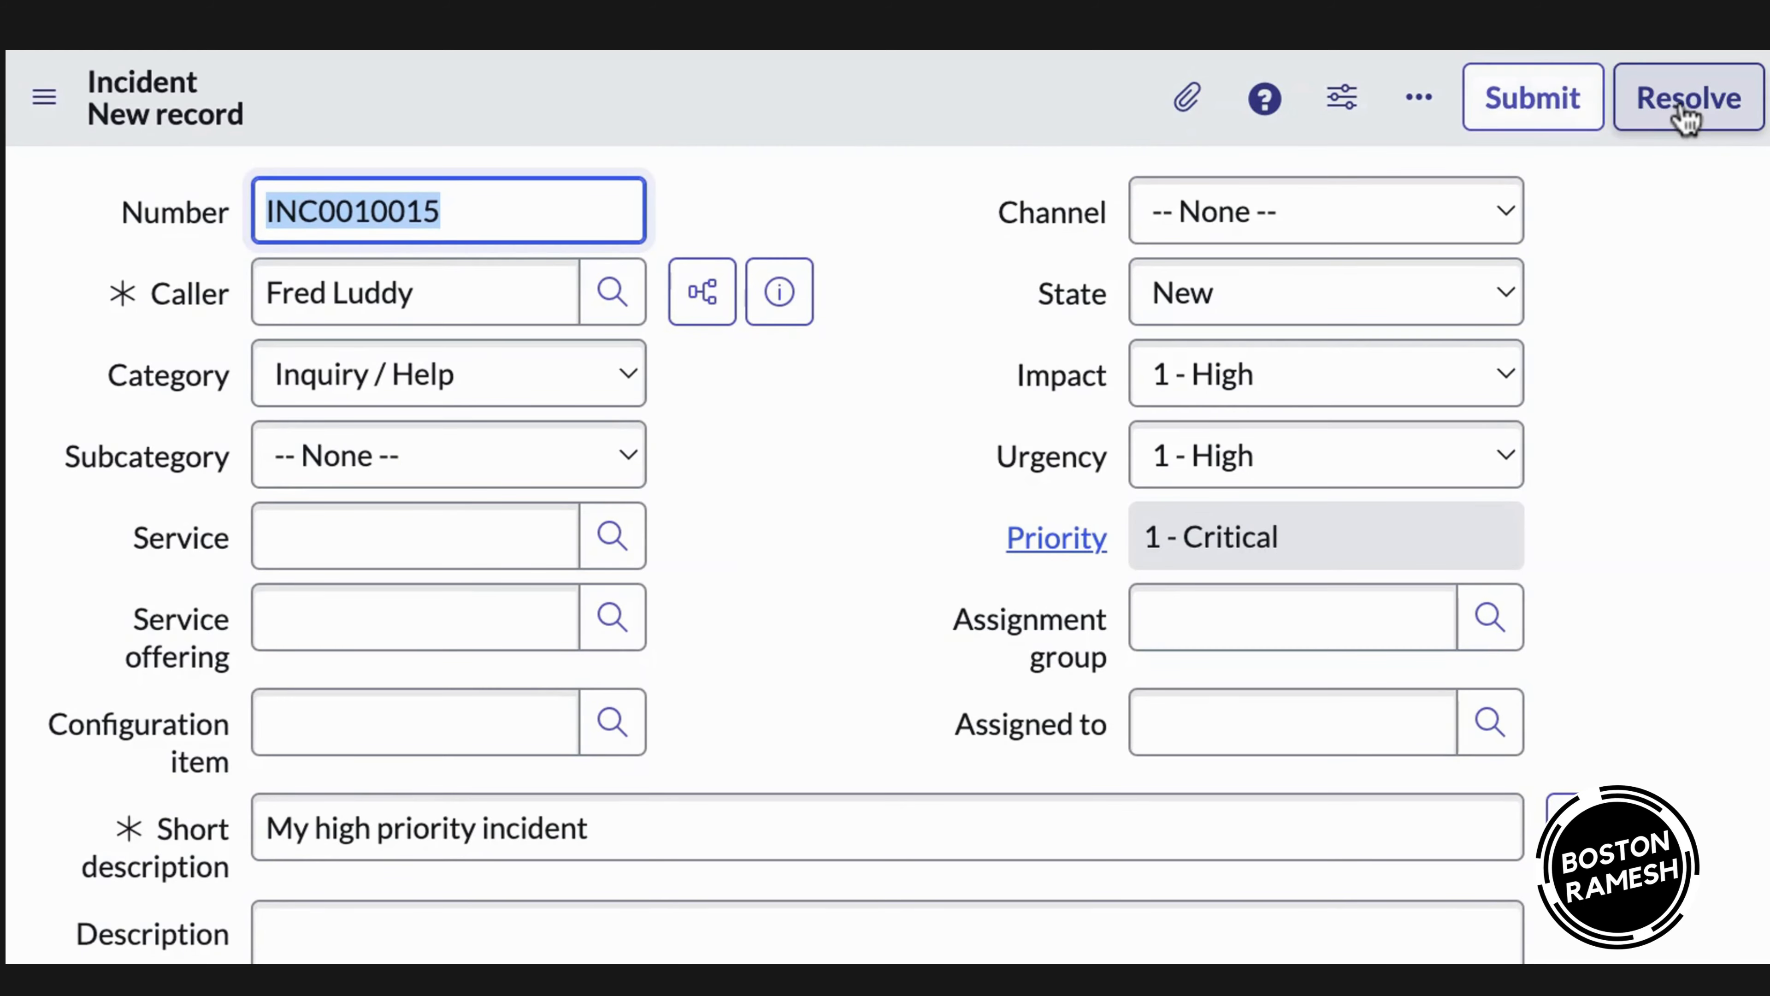
pyautogui.click(1545, 111)
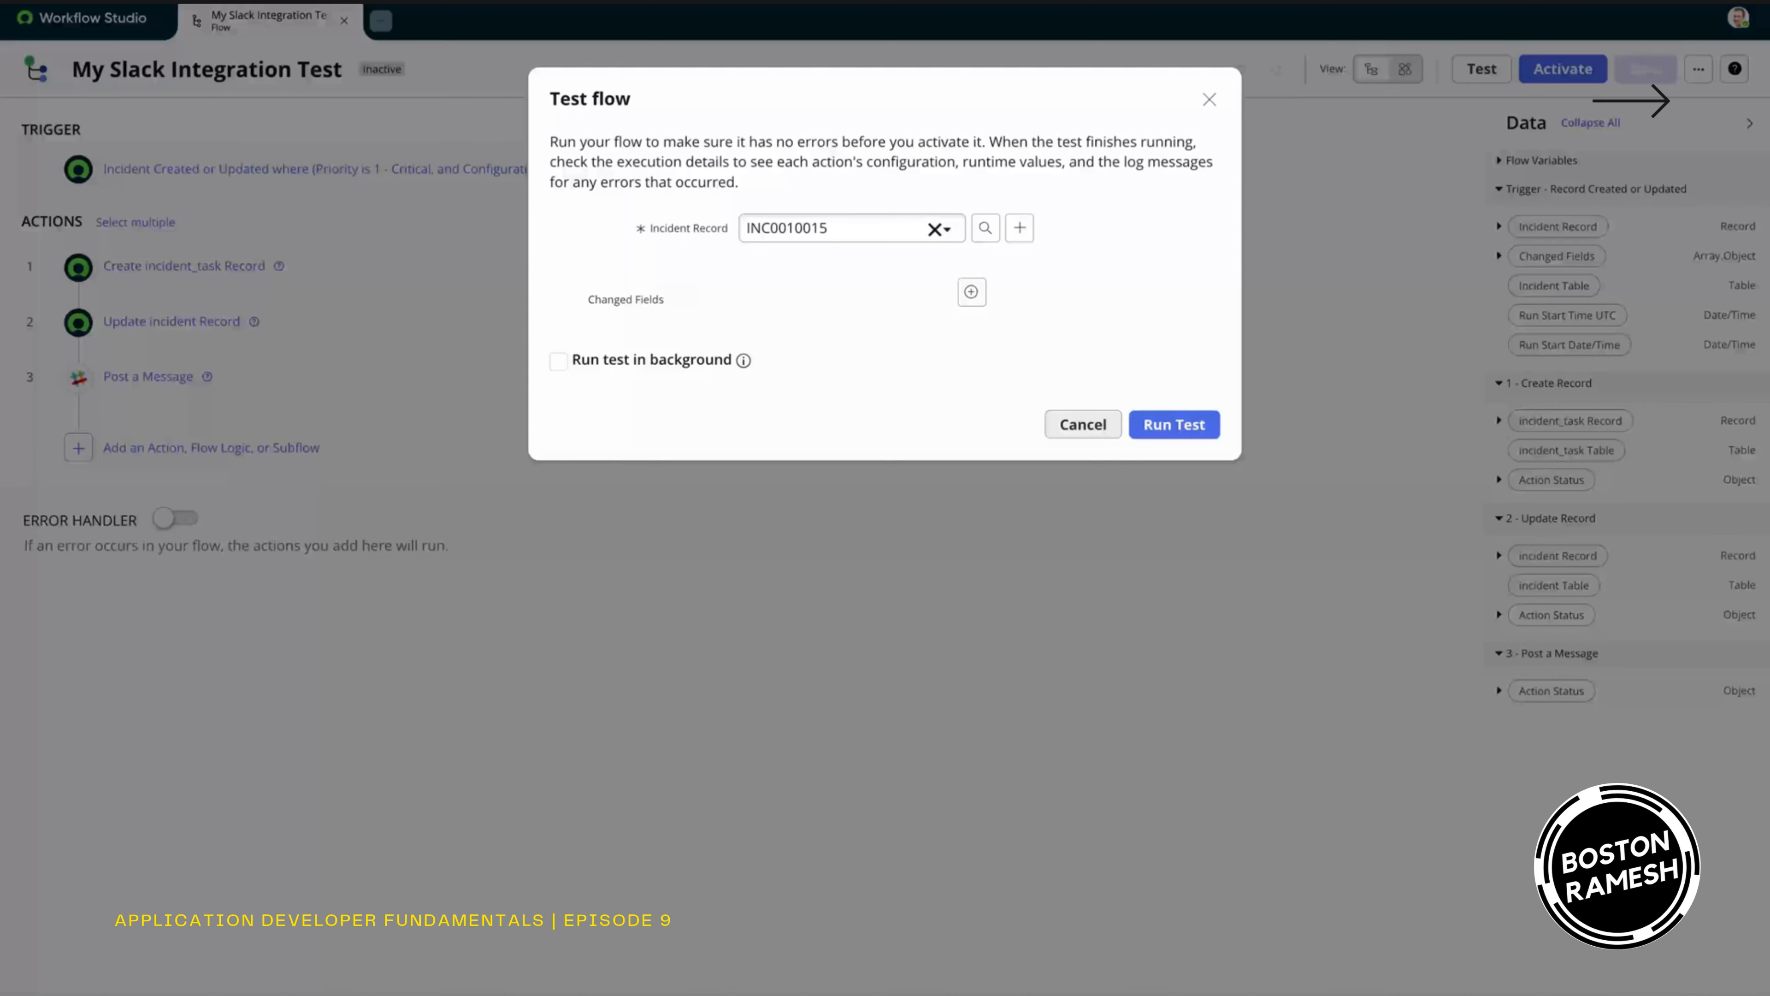
# - Run the flow test on incident INC0010015 and open its flow execution details
pyautogui.click(1168, 424)
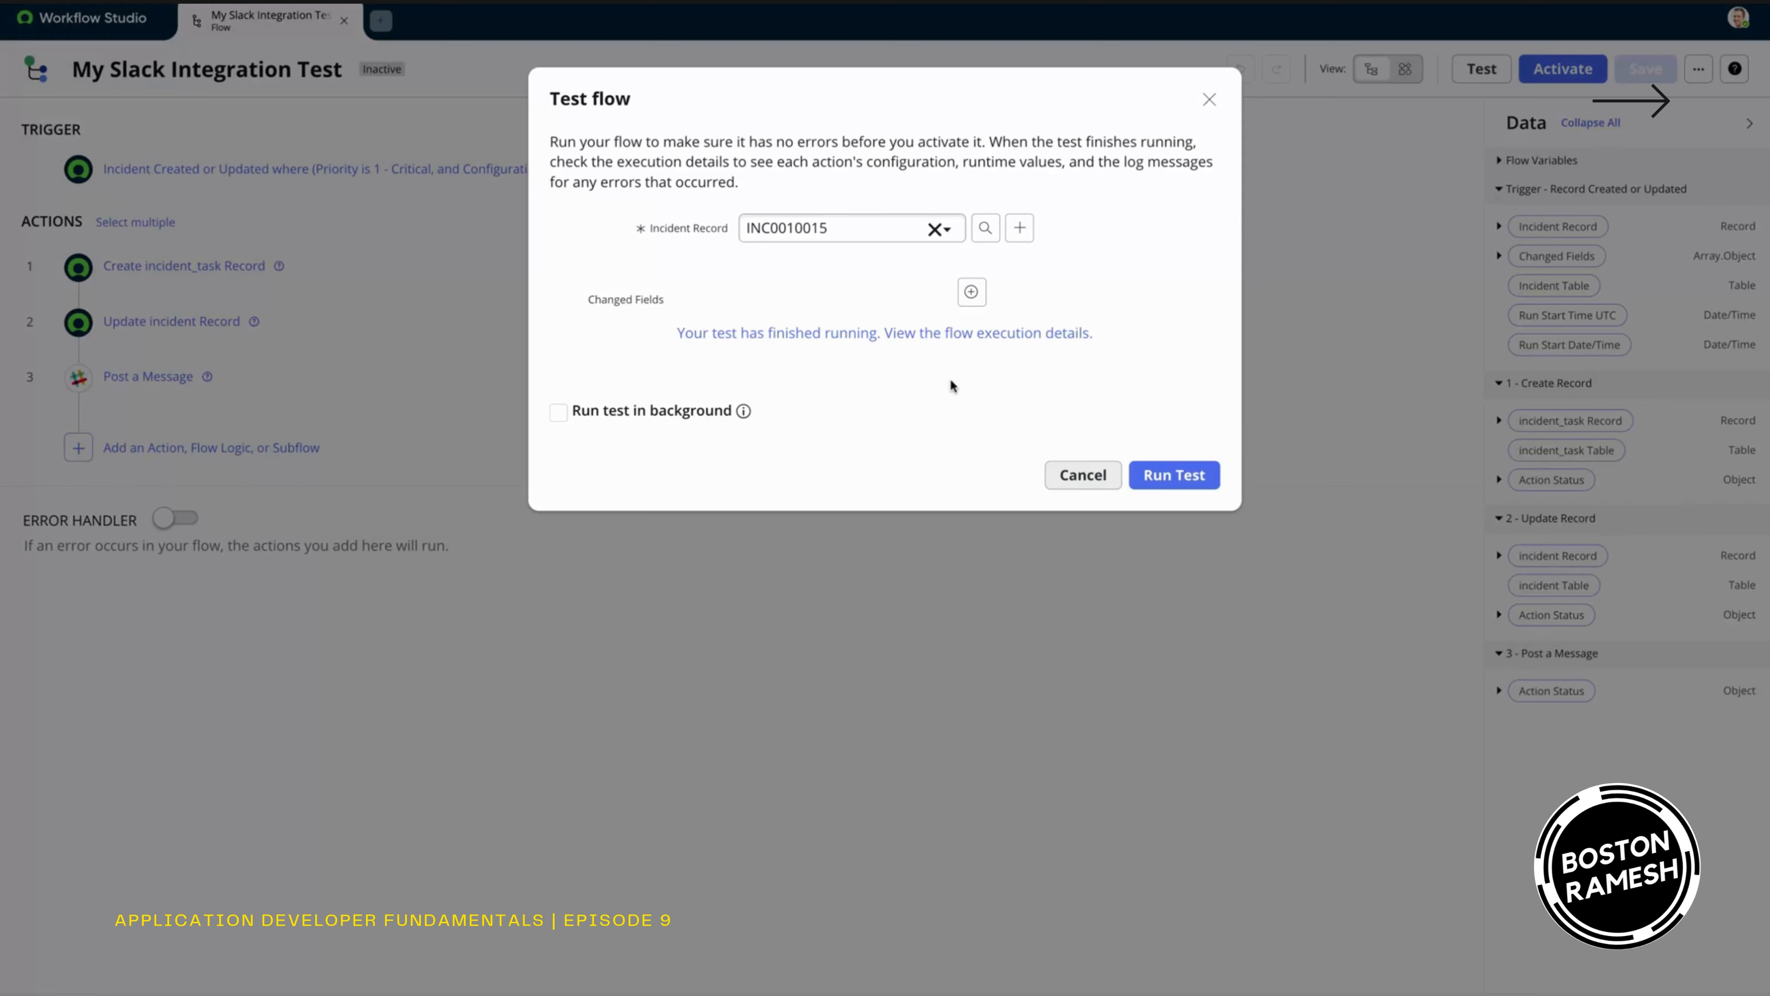
pyautogui.click(954, 335)
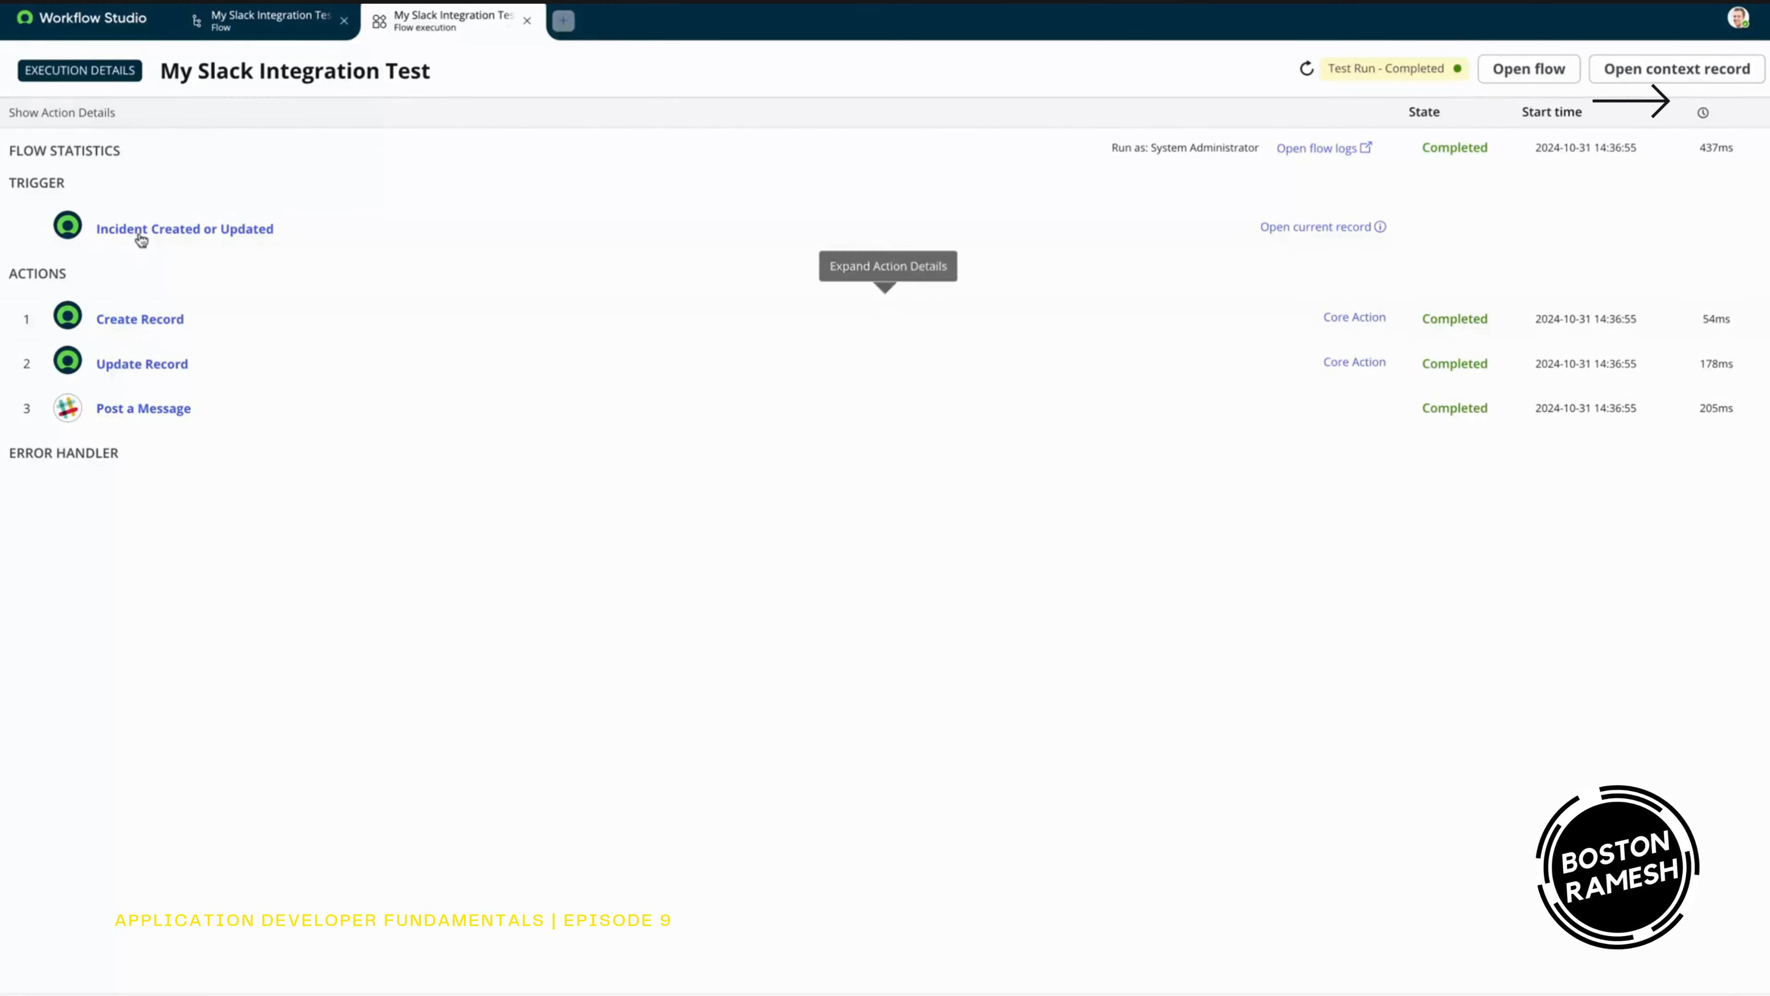
# - Examine the execution details of the Create Record action and the trigger, and preview the incident in the trigger output
pyautogui.click(136, 326)
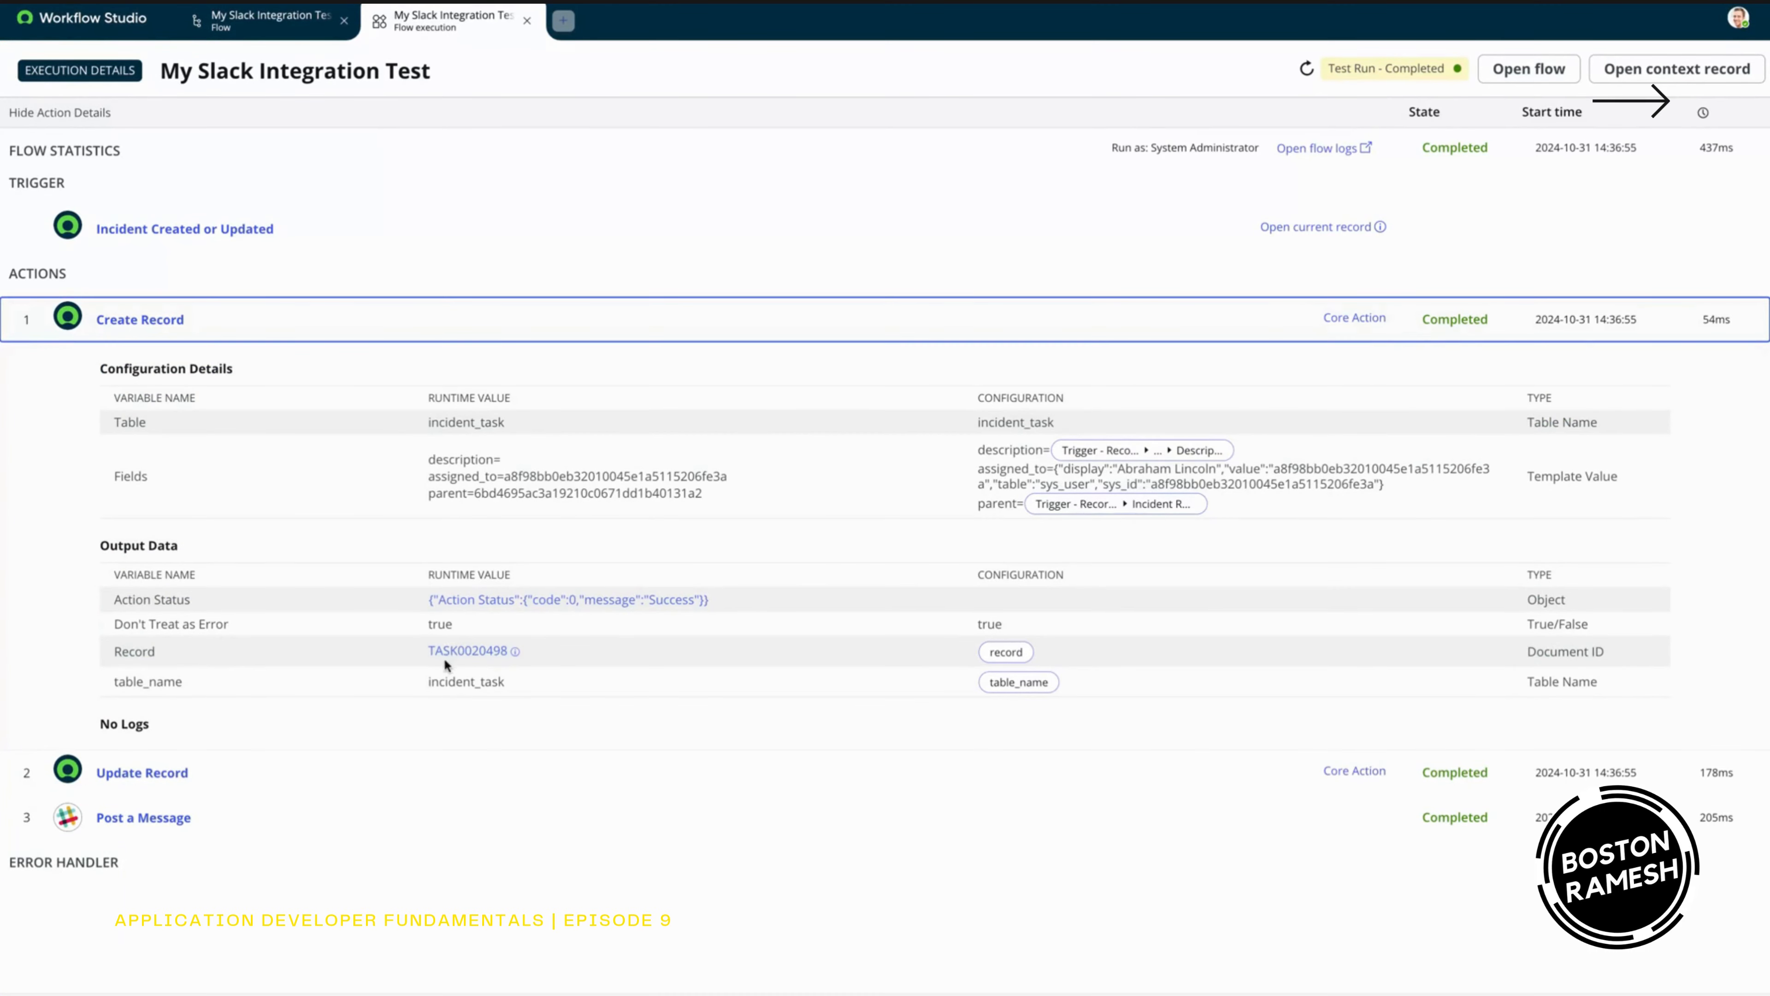
pyautogui.click(139, 230)
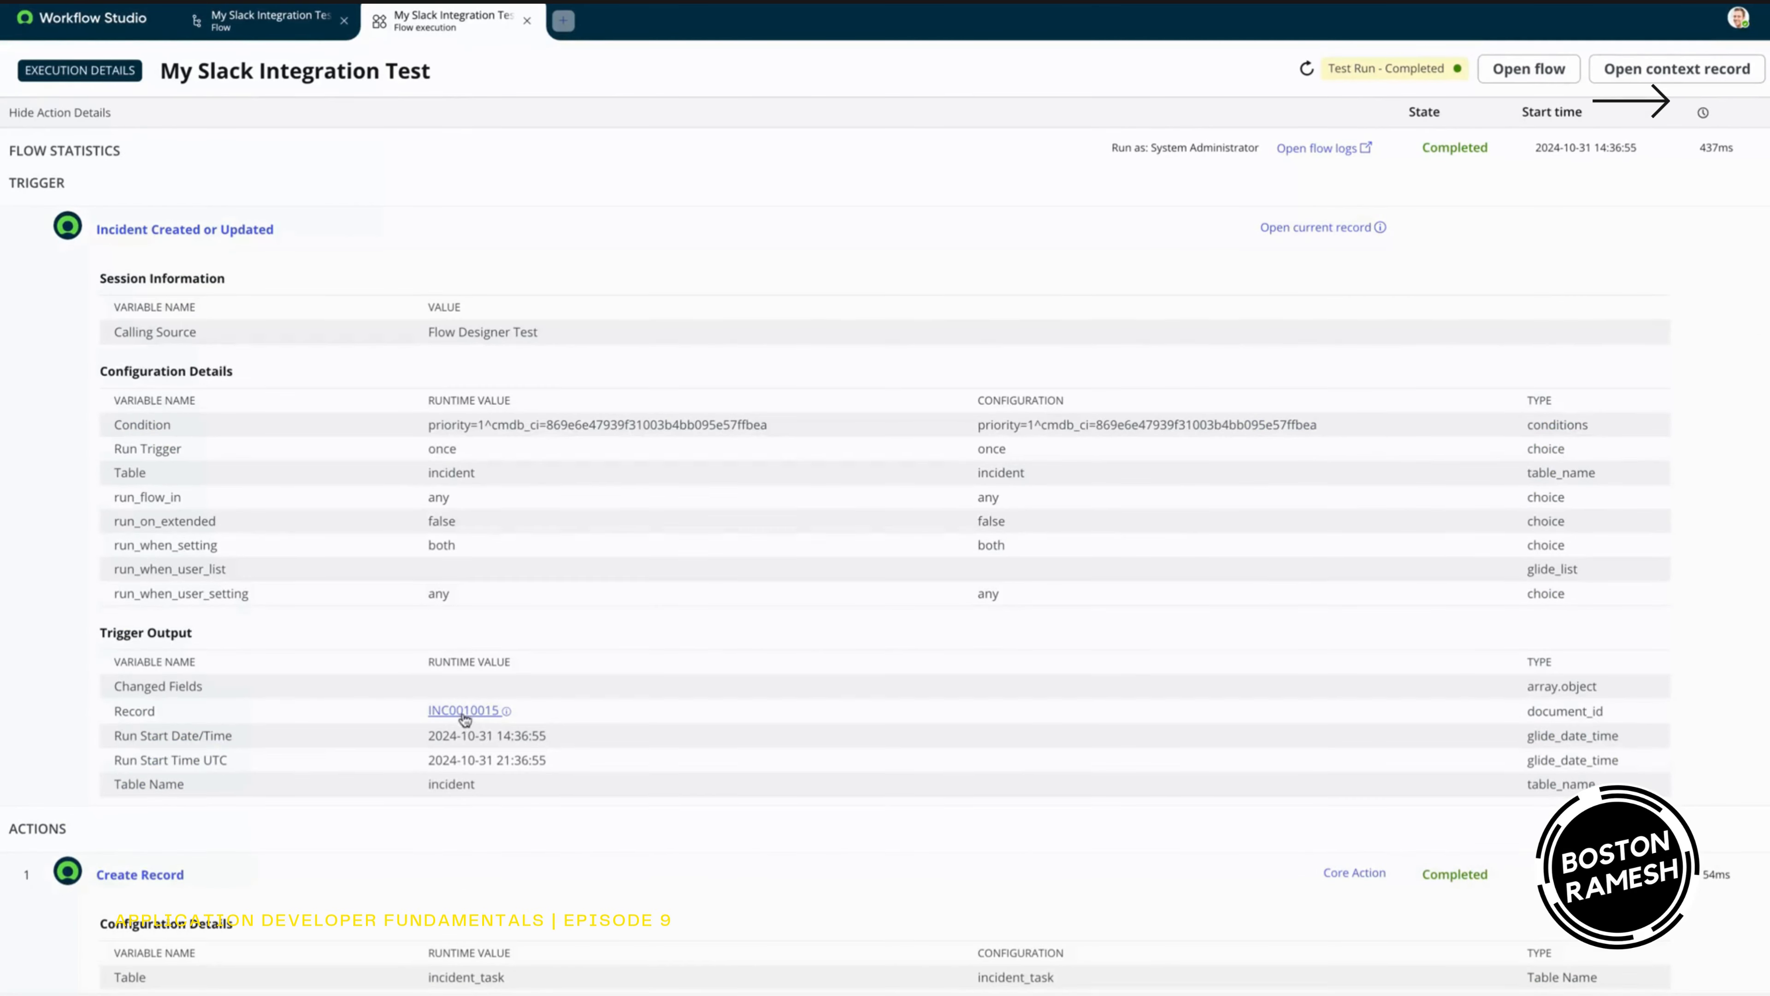
pyautogui.click(465, 710)
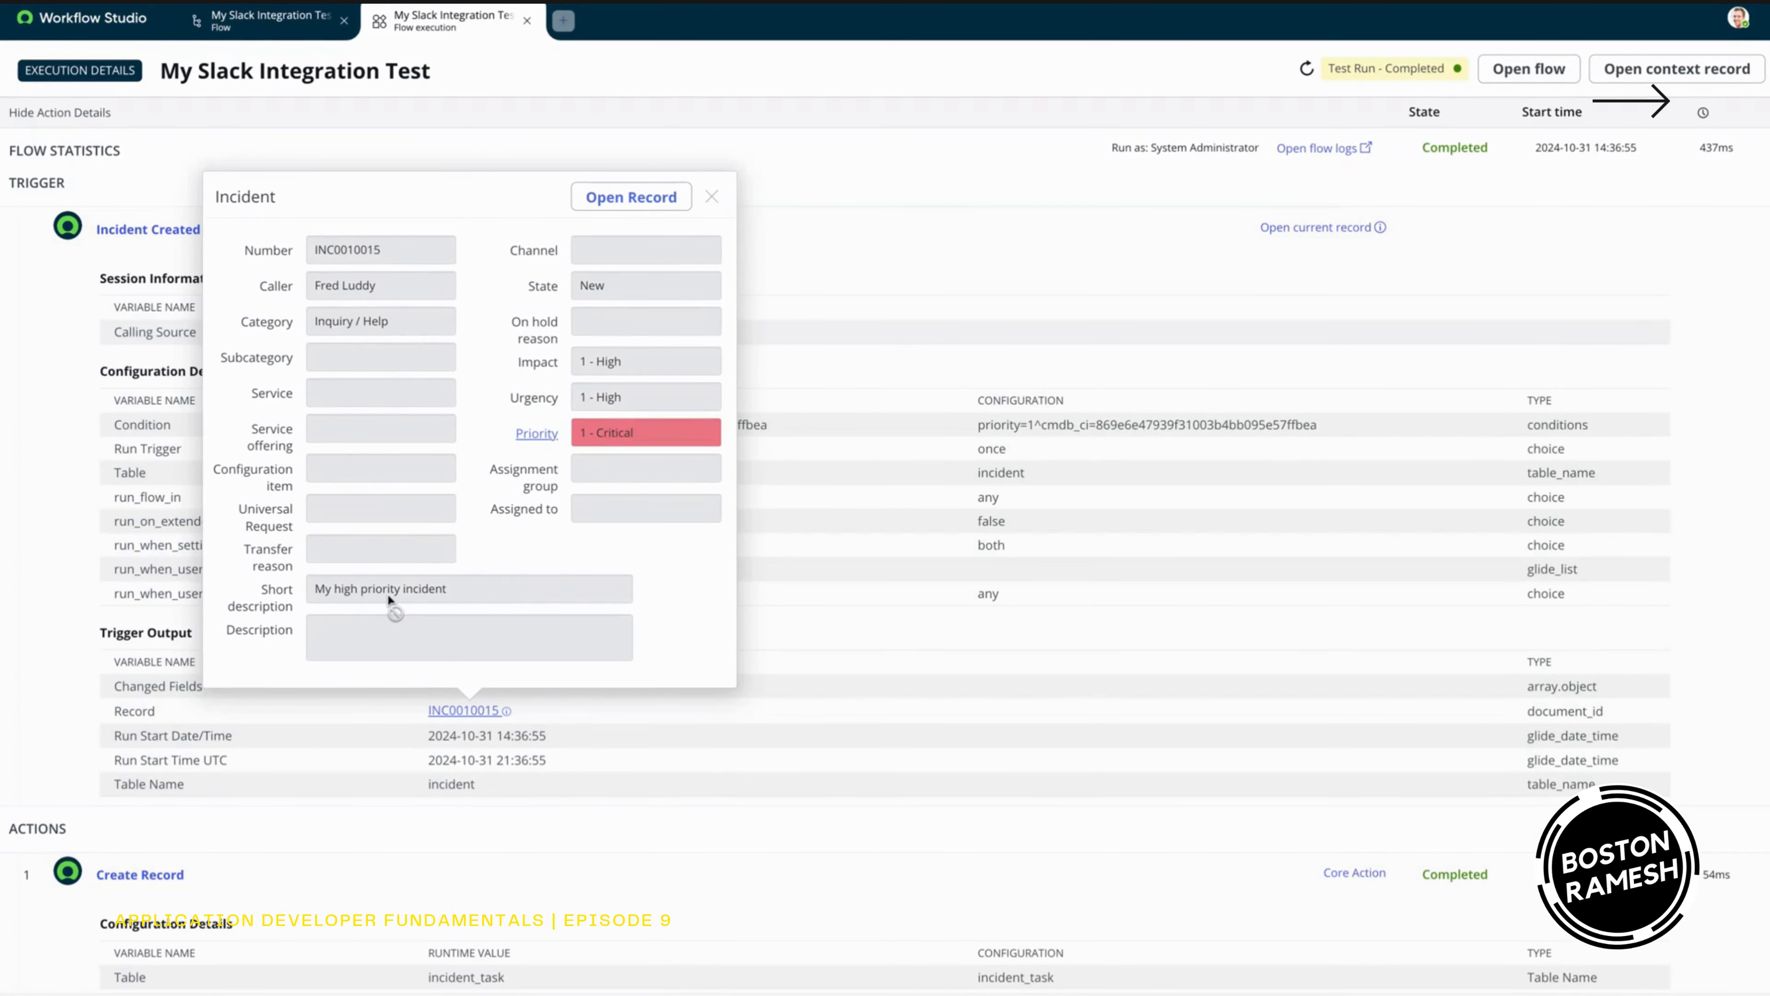
# - Open the full record of the previewed incident and examine its fields, work notes, activities and task SLAs
pyautogui.click(620, 205)
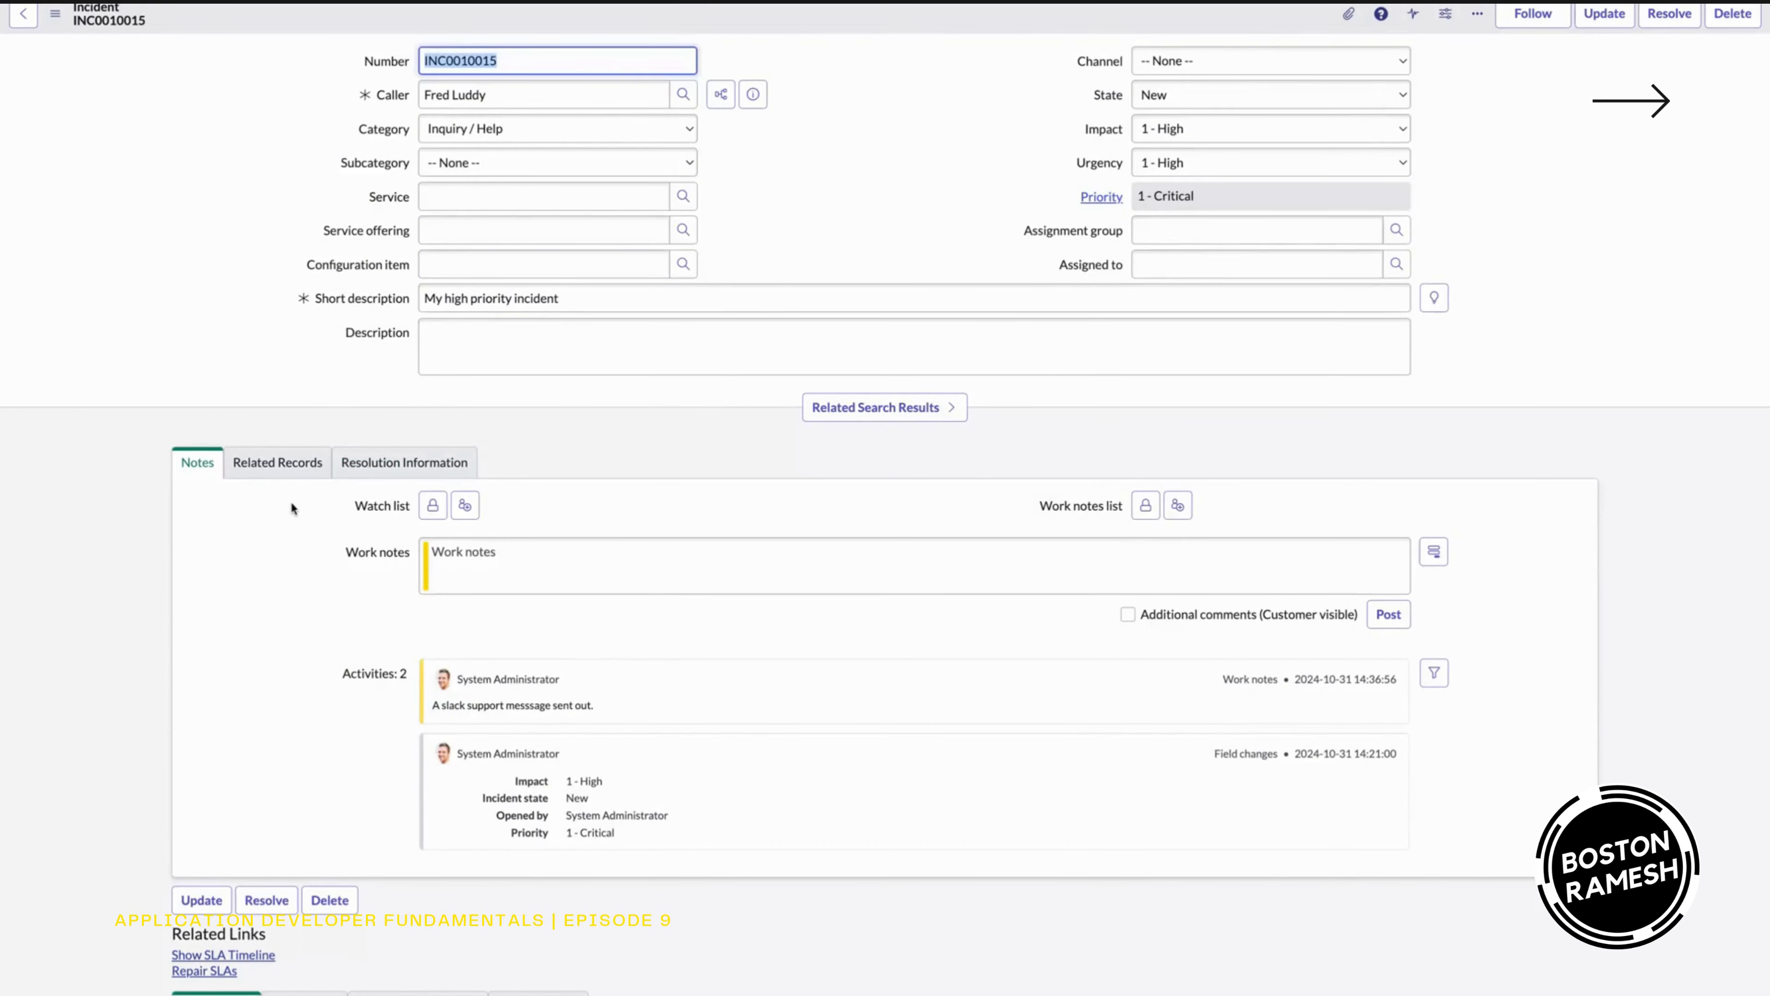
pyautogui.scroll(-3, 290, 501)
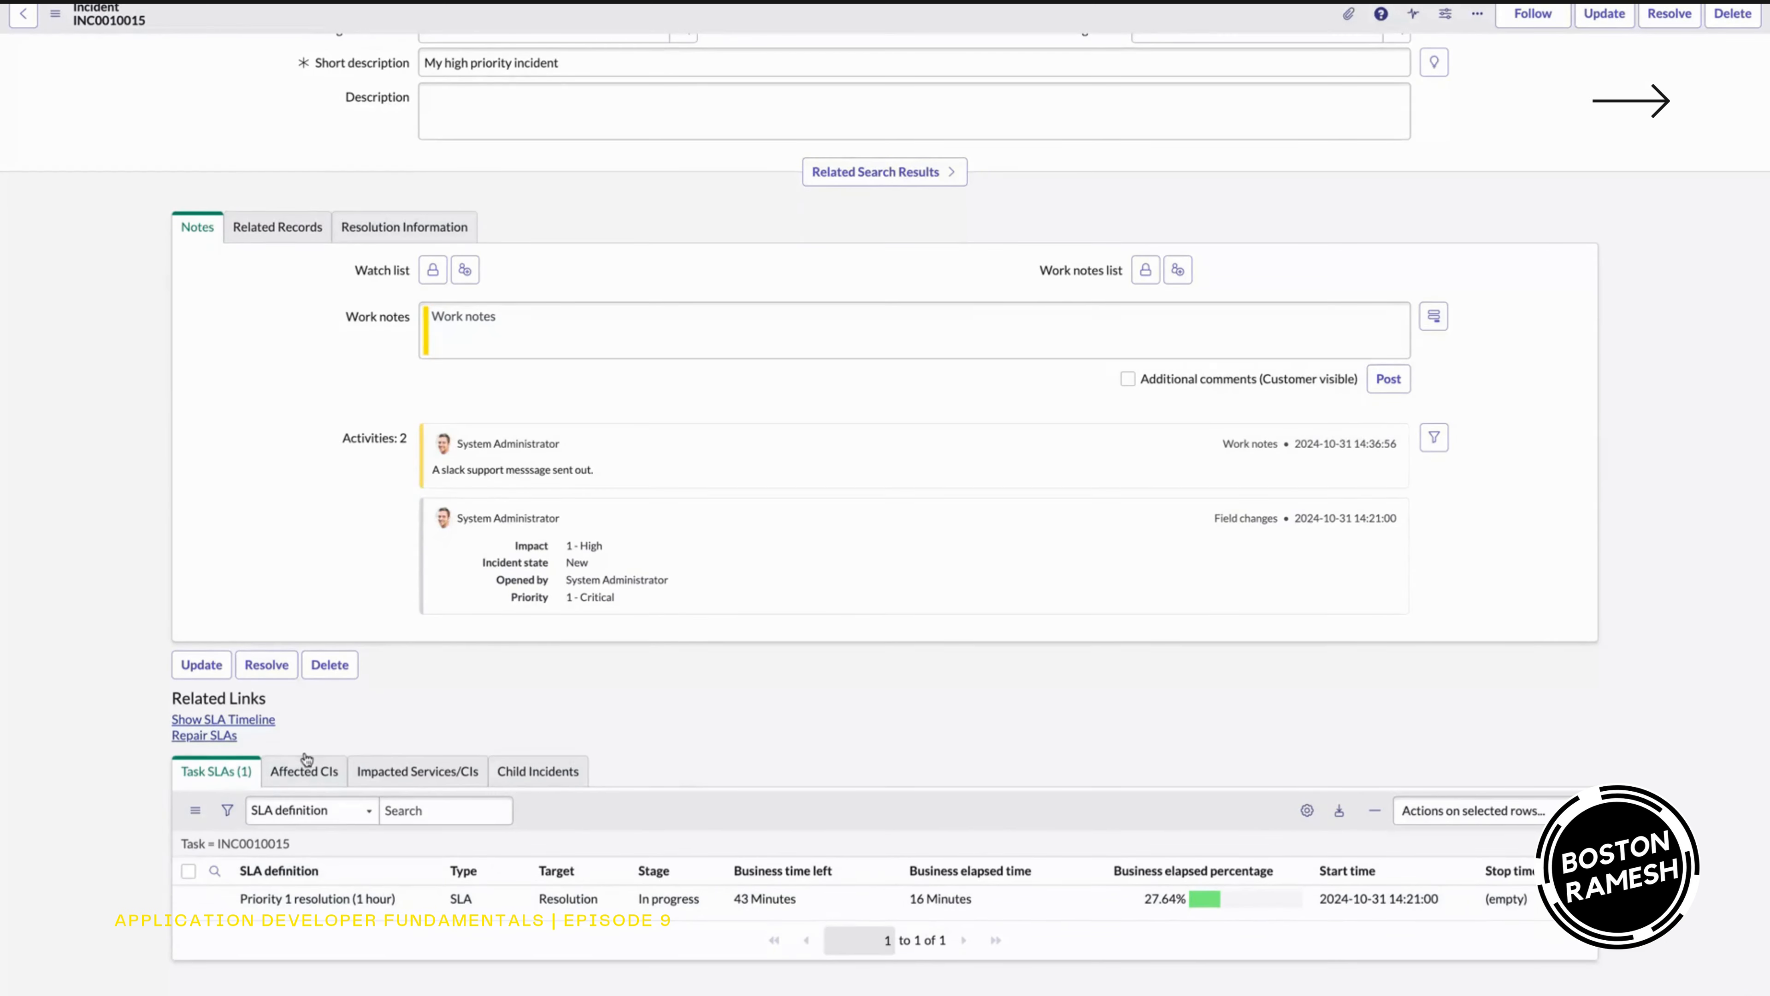
pyautogui.scroll(3, 306, 759)
pyautogui.scroll(-3, 700, 887)
pyautogui.scroll(3, 463, 720)
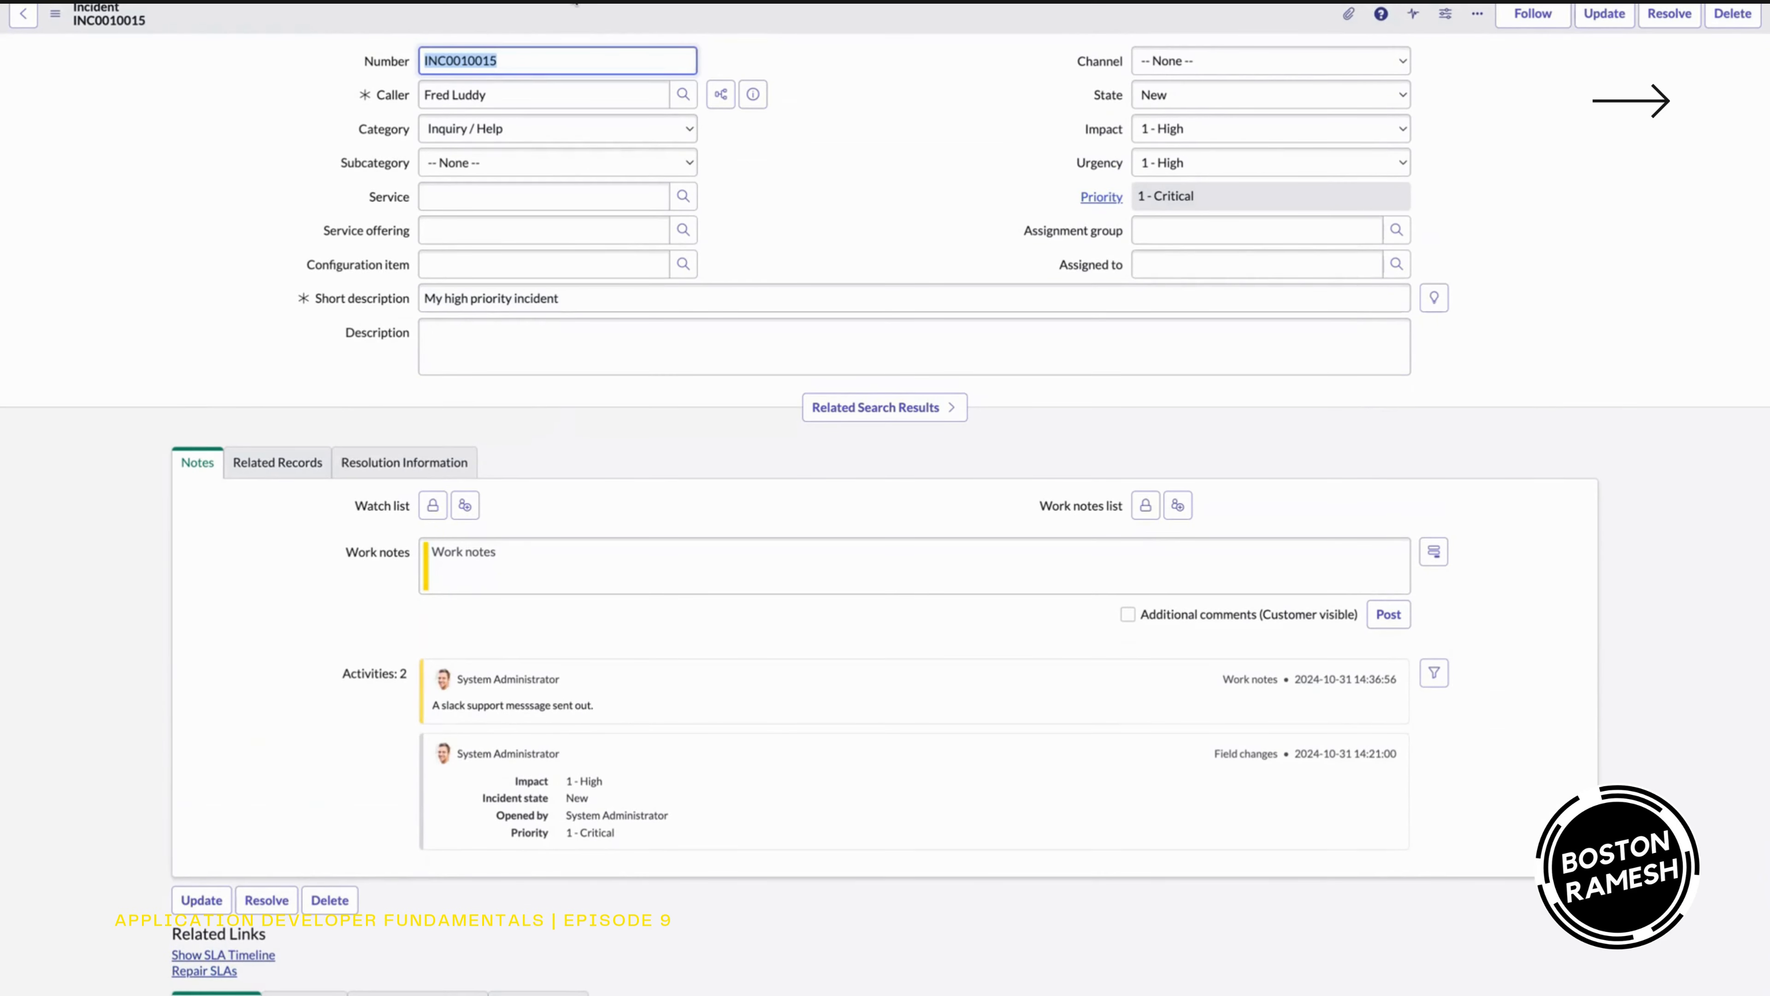
# - Open the incident task record from the Create Record output in the flow execution, examine its fields, and return to the execution details
pyautogui.click(574, 3)
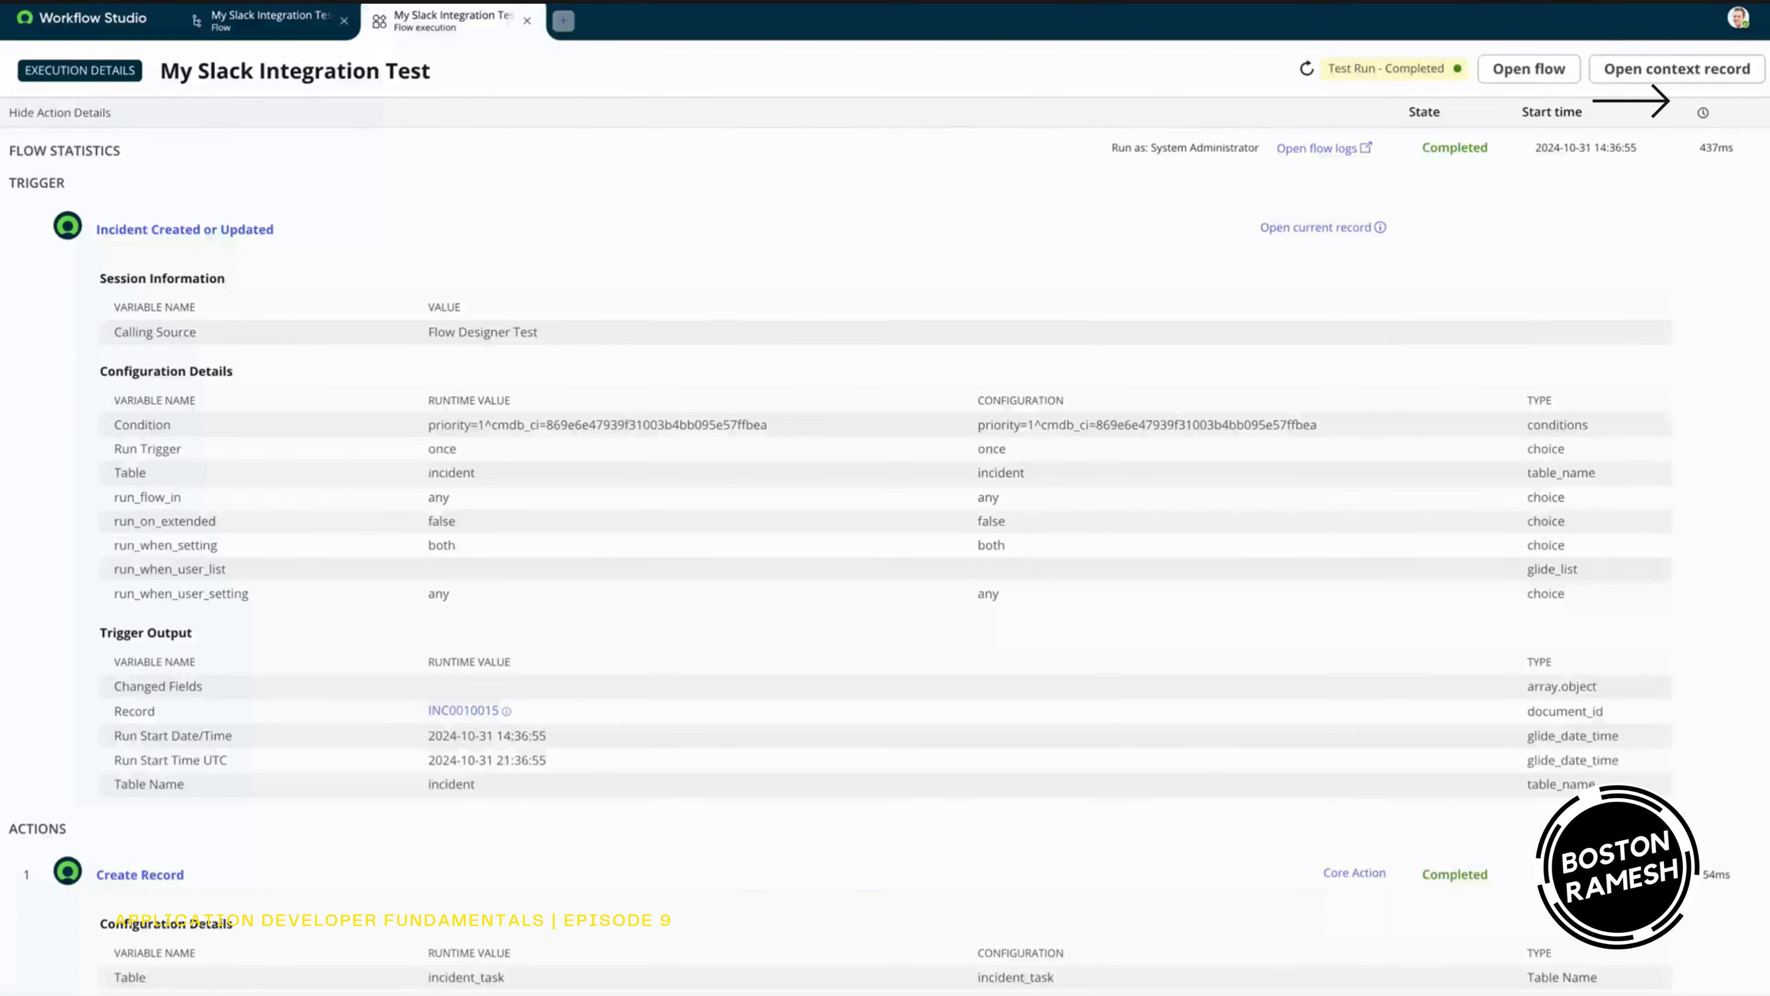
pyautogui.scroll(-8, 742, 753)
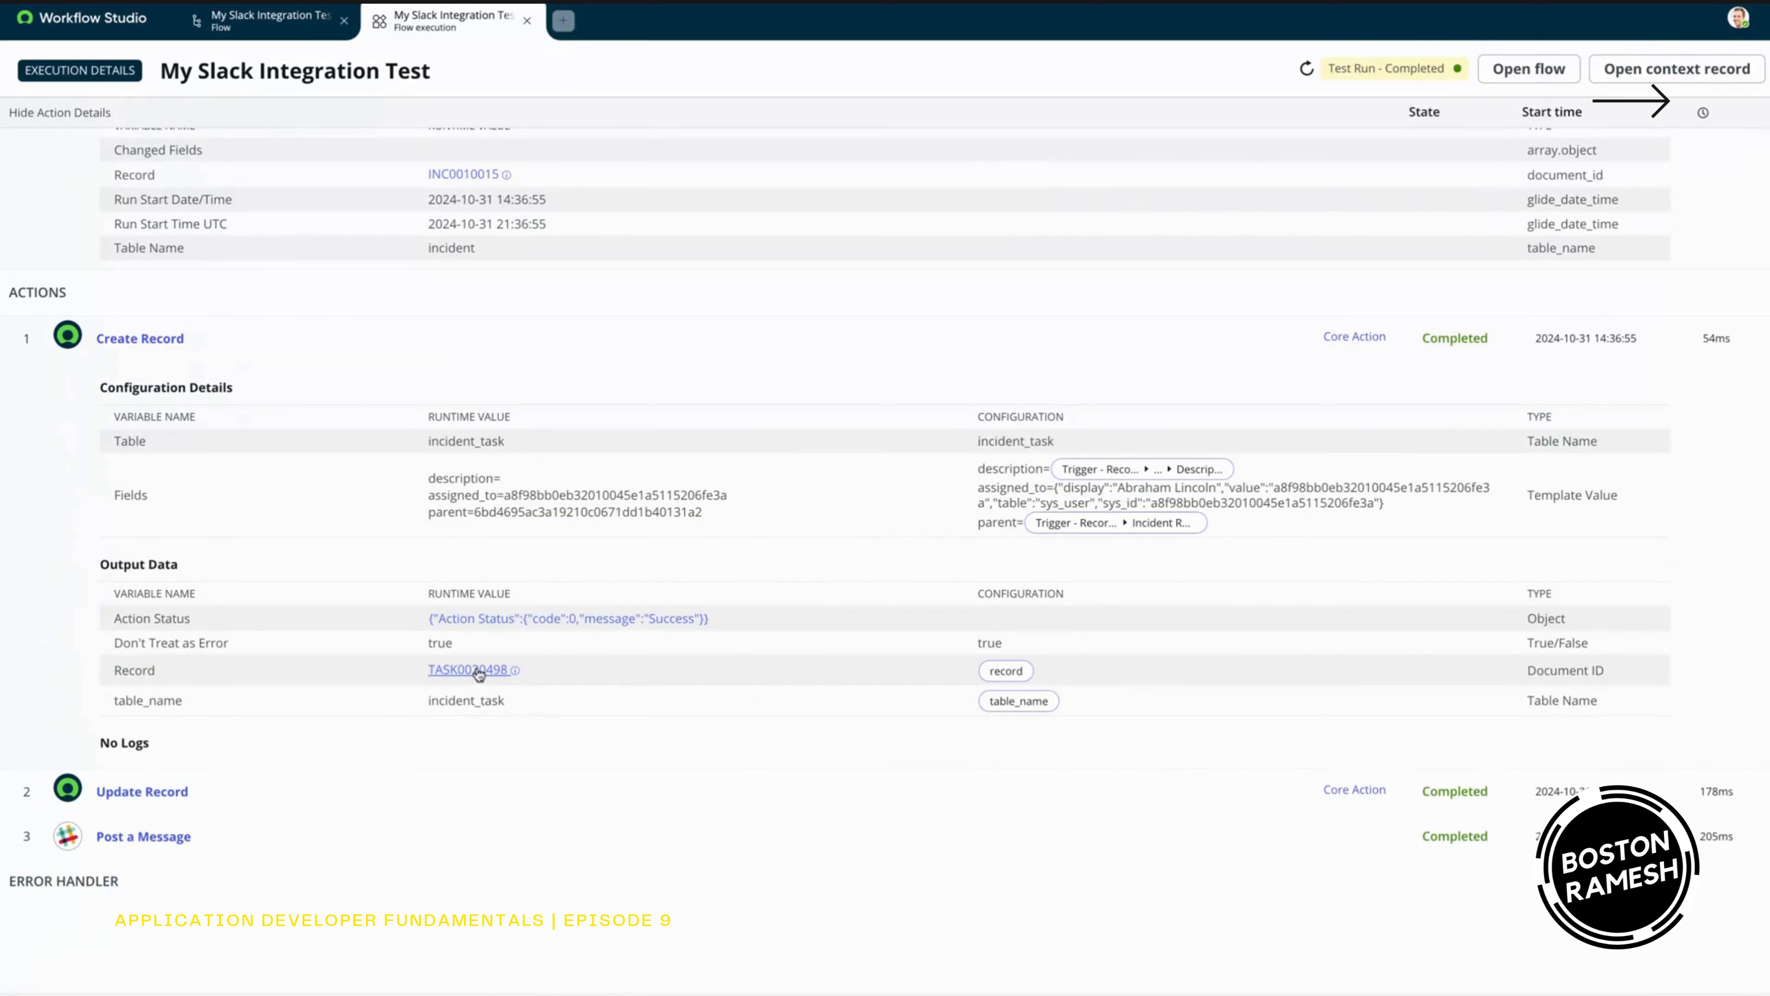
pyautogui.click(478, 671)
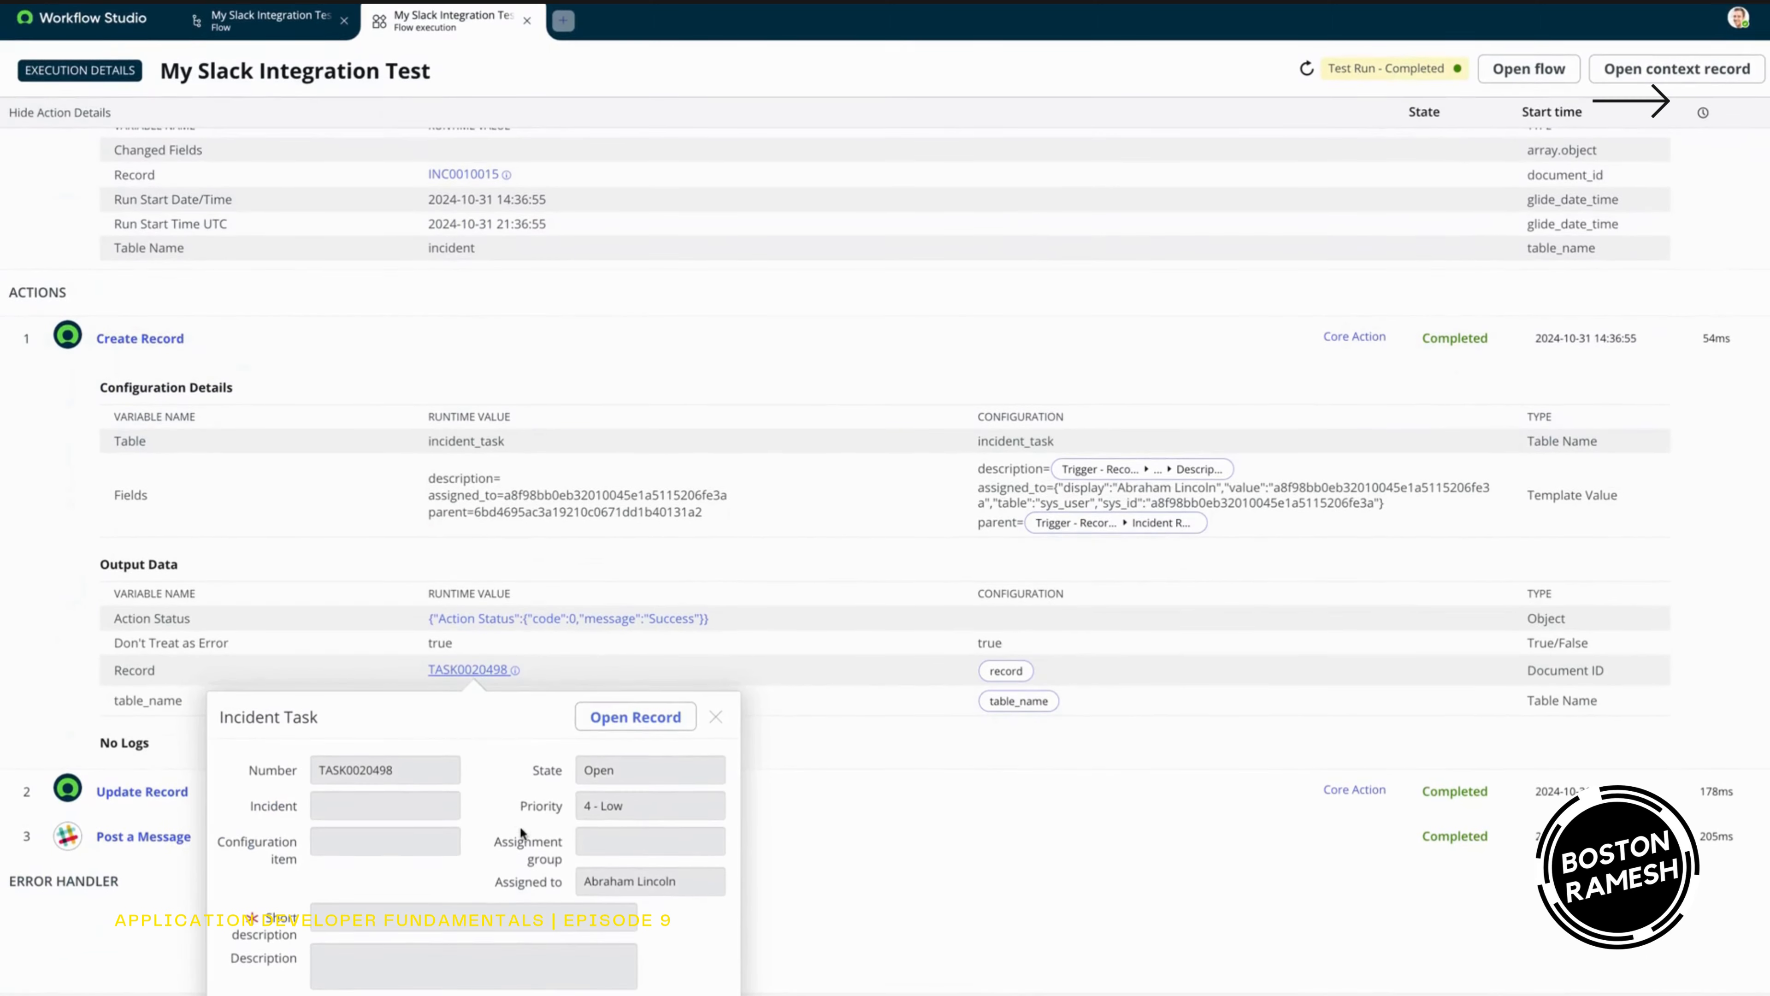
pyautogui.click(628, 719)
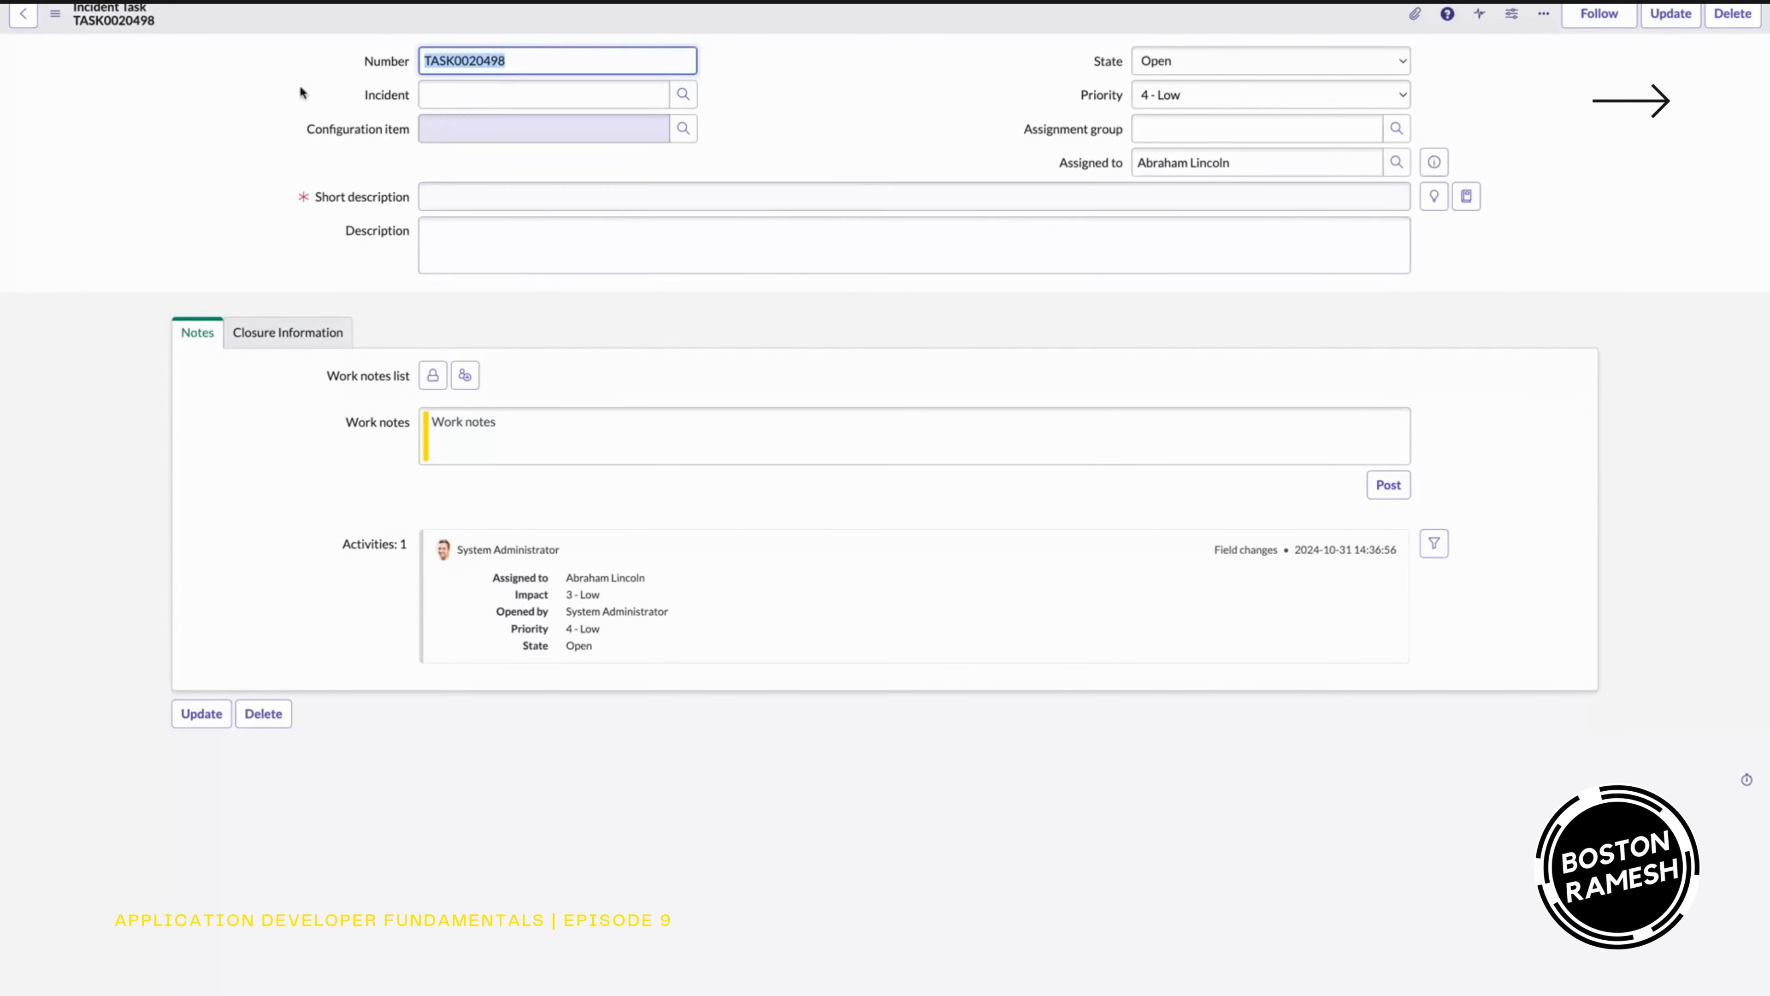
pyautogui.click(497, 2)
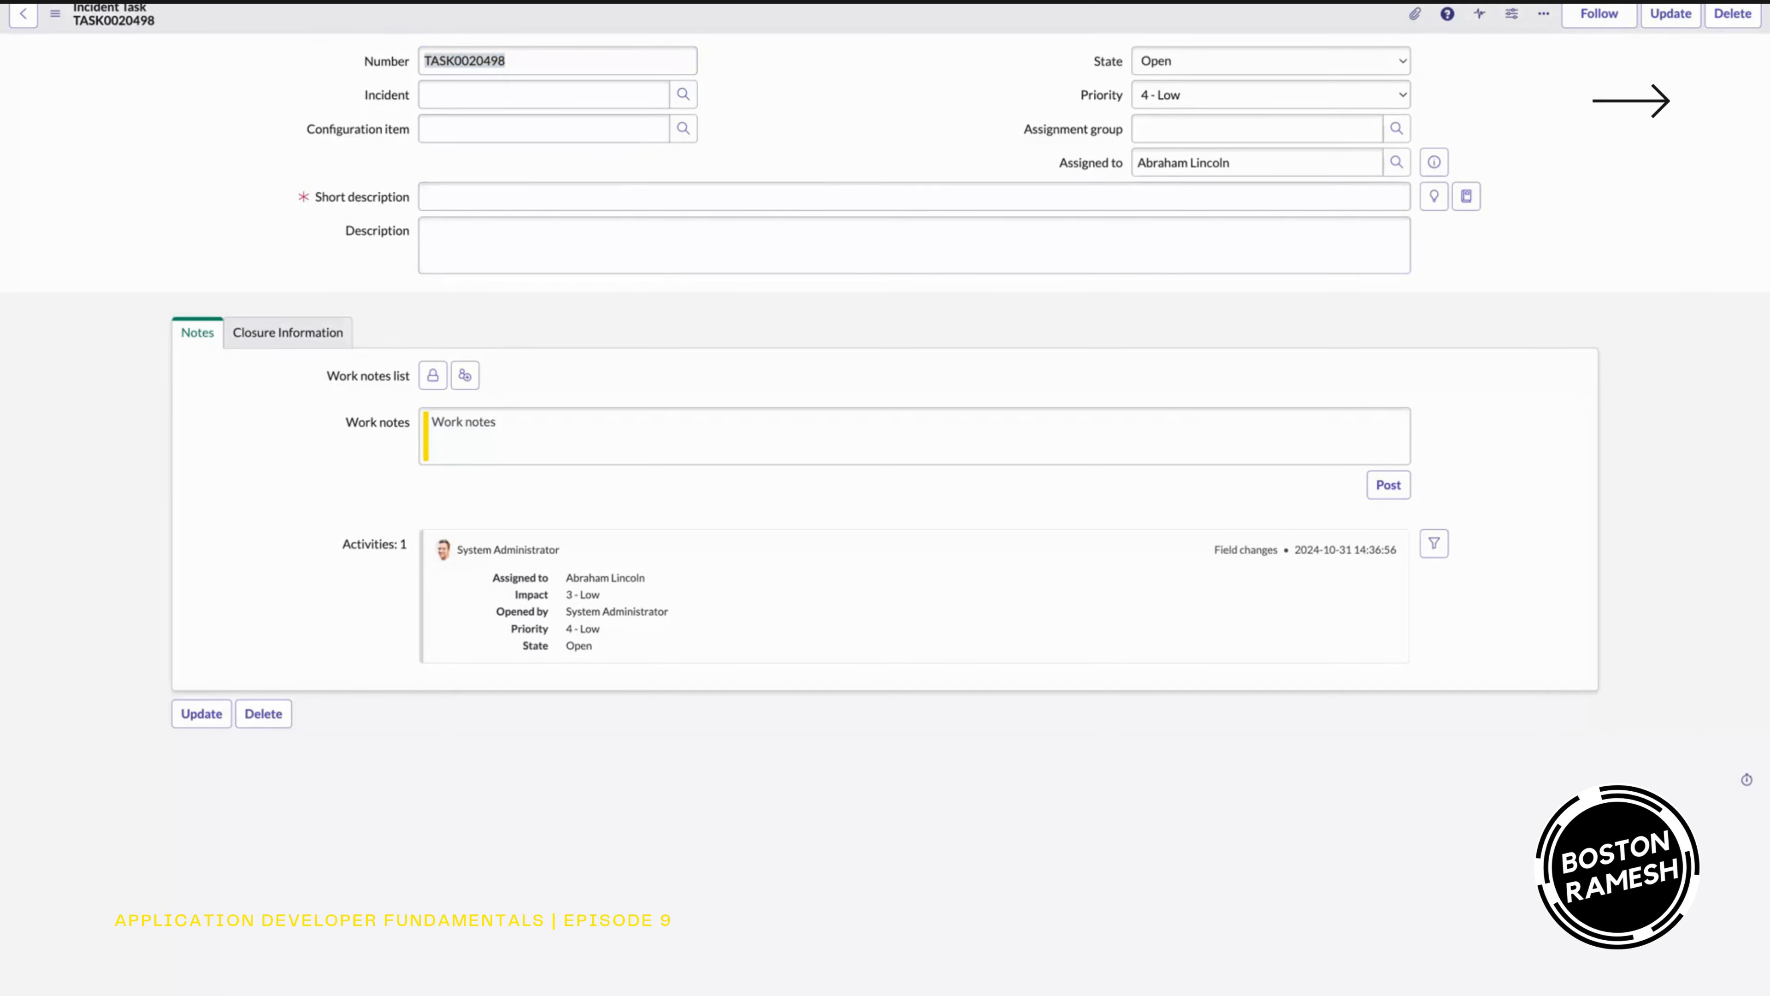
pyautogui.click(498, 3)
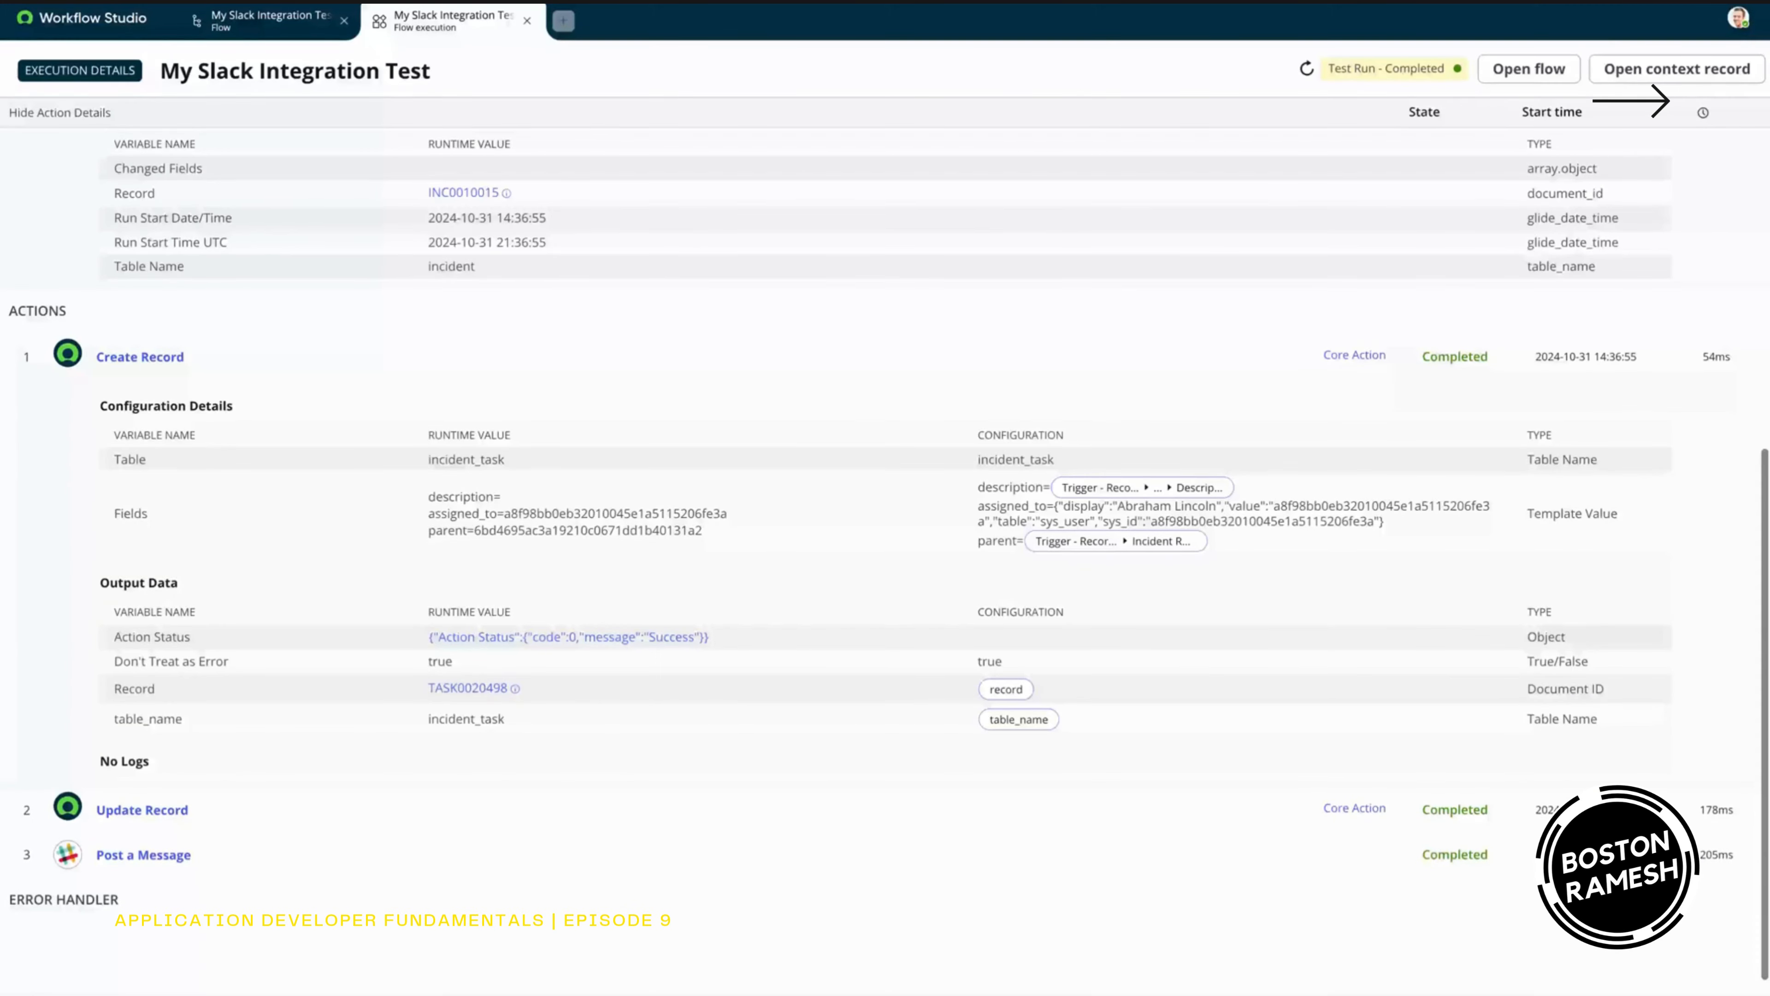
# - Examine the Update Record action's execution details, check the work note on its output incident's full record, and return to the execution
pyautogui.click(167, 809)
pyautogui.scroll(-5, 400, 844)
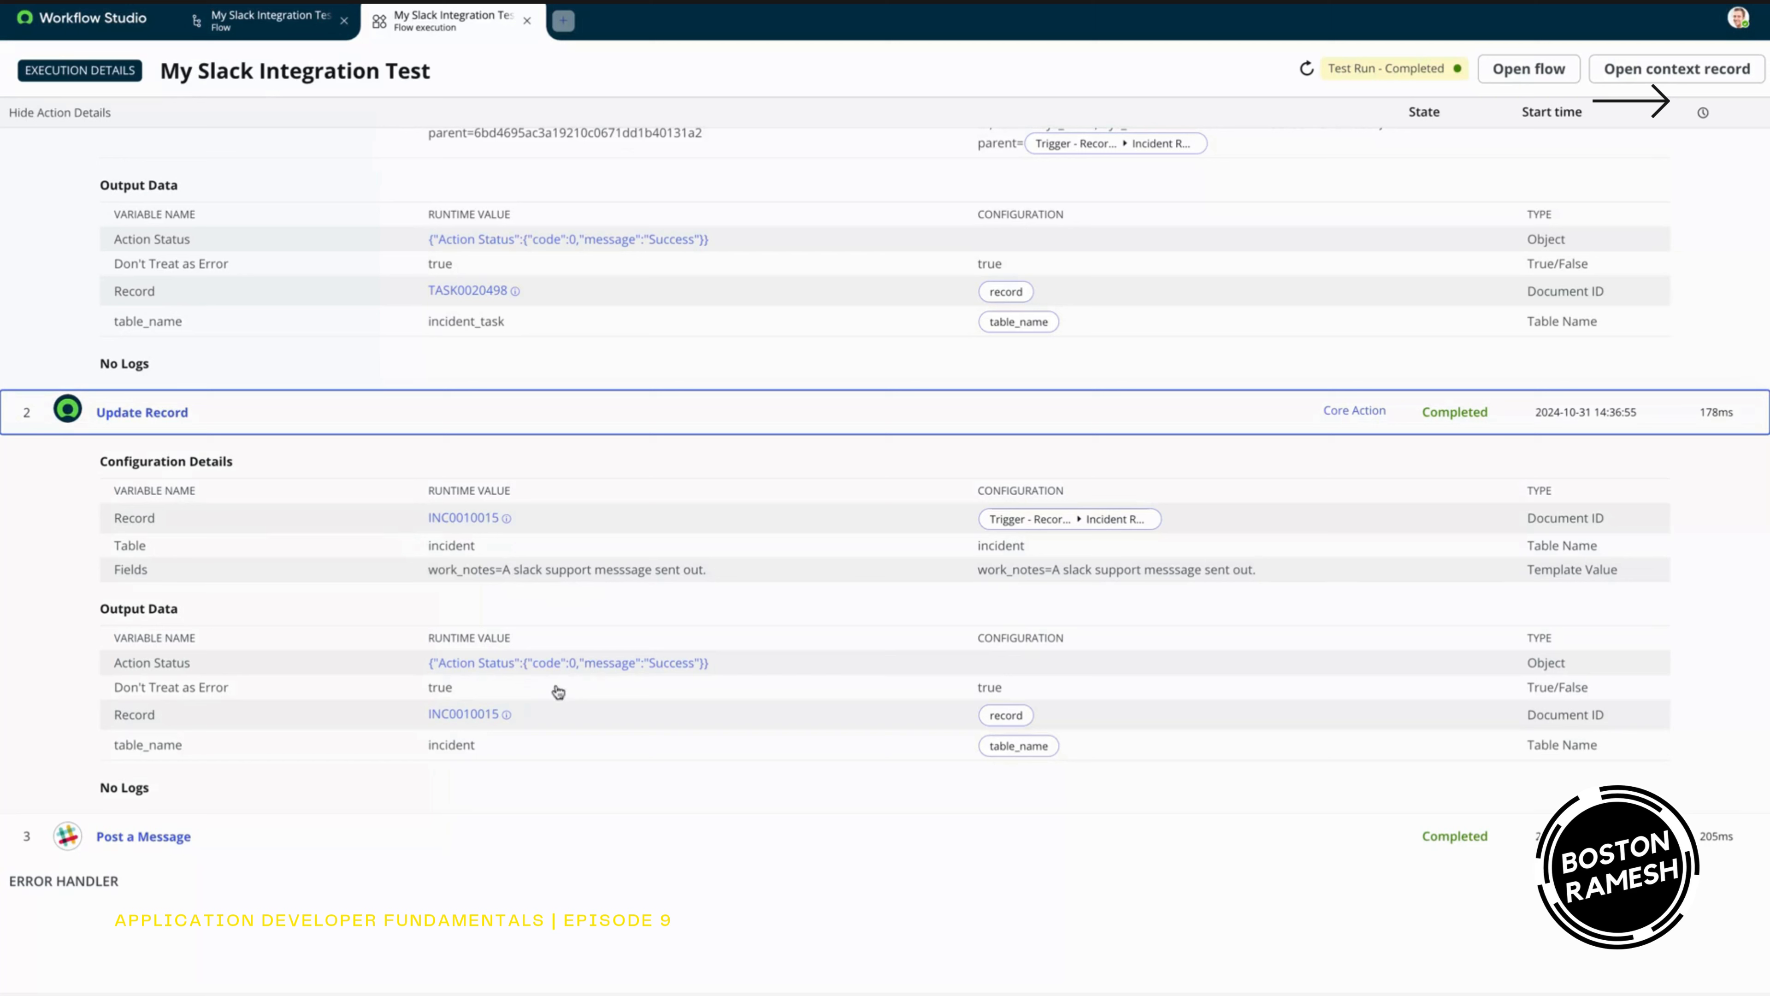
pyautogui.click(477, 723)
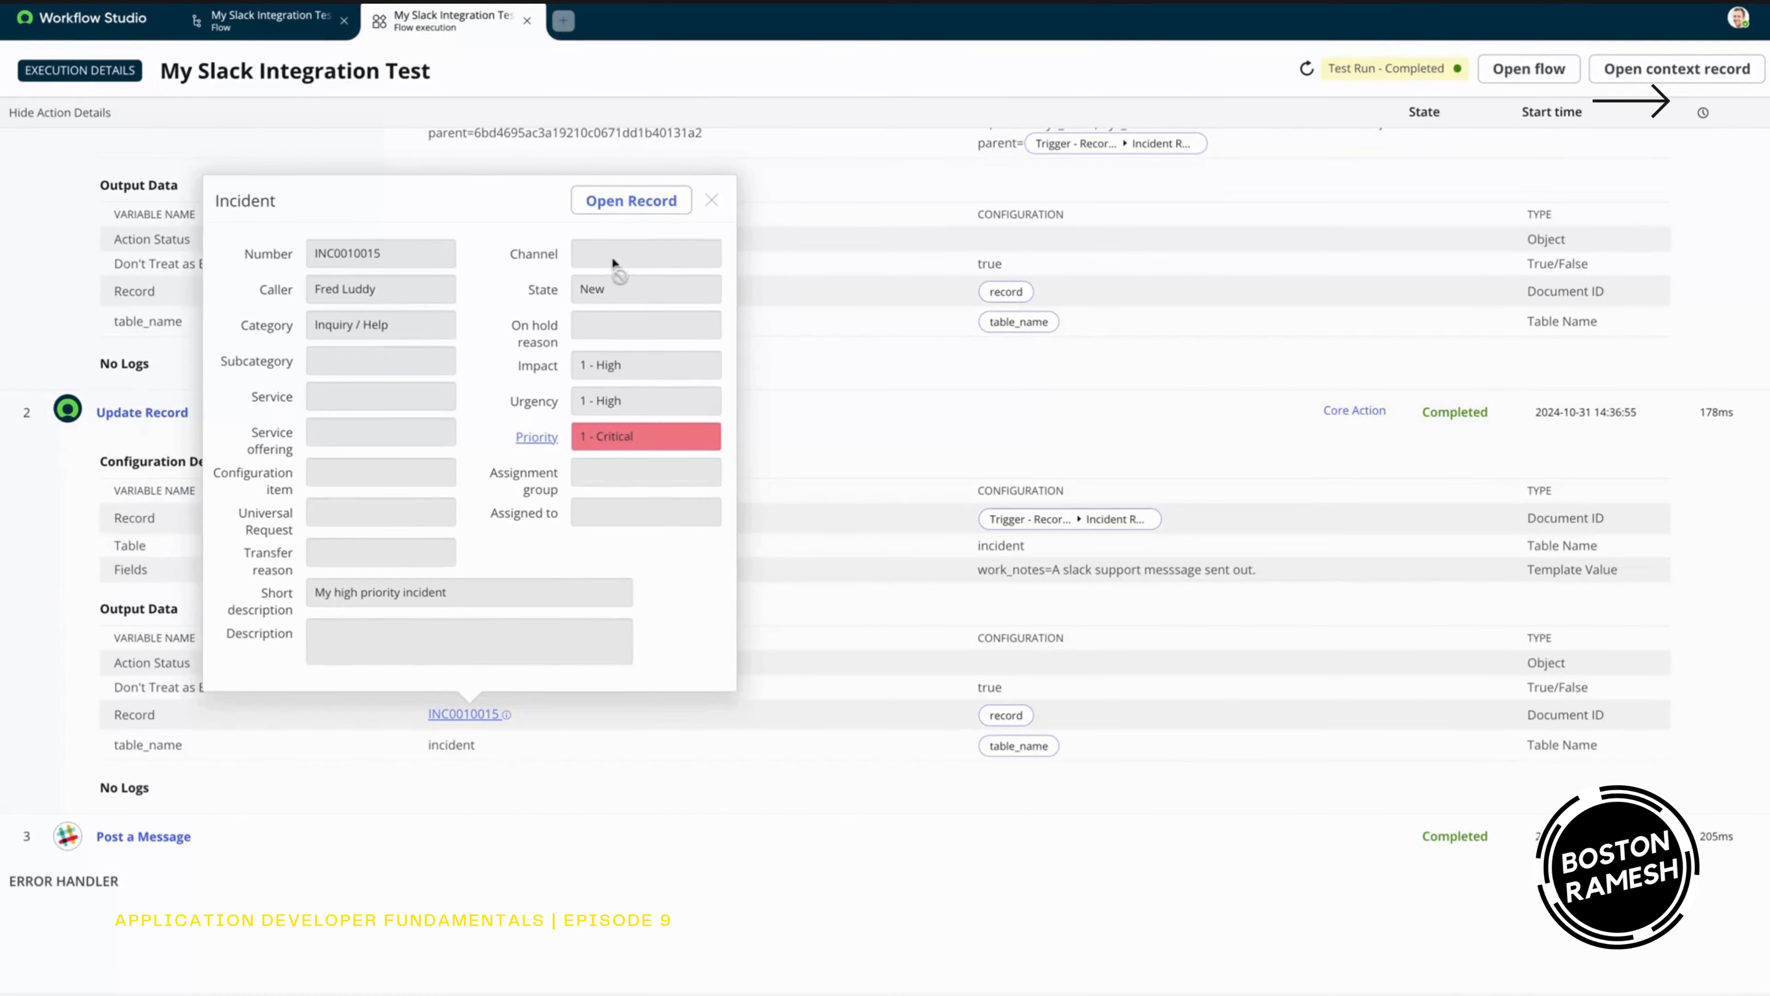
pyautogui.click(624, 204)
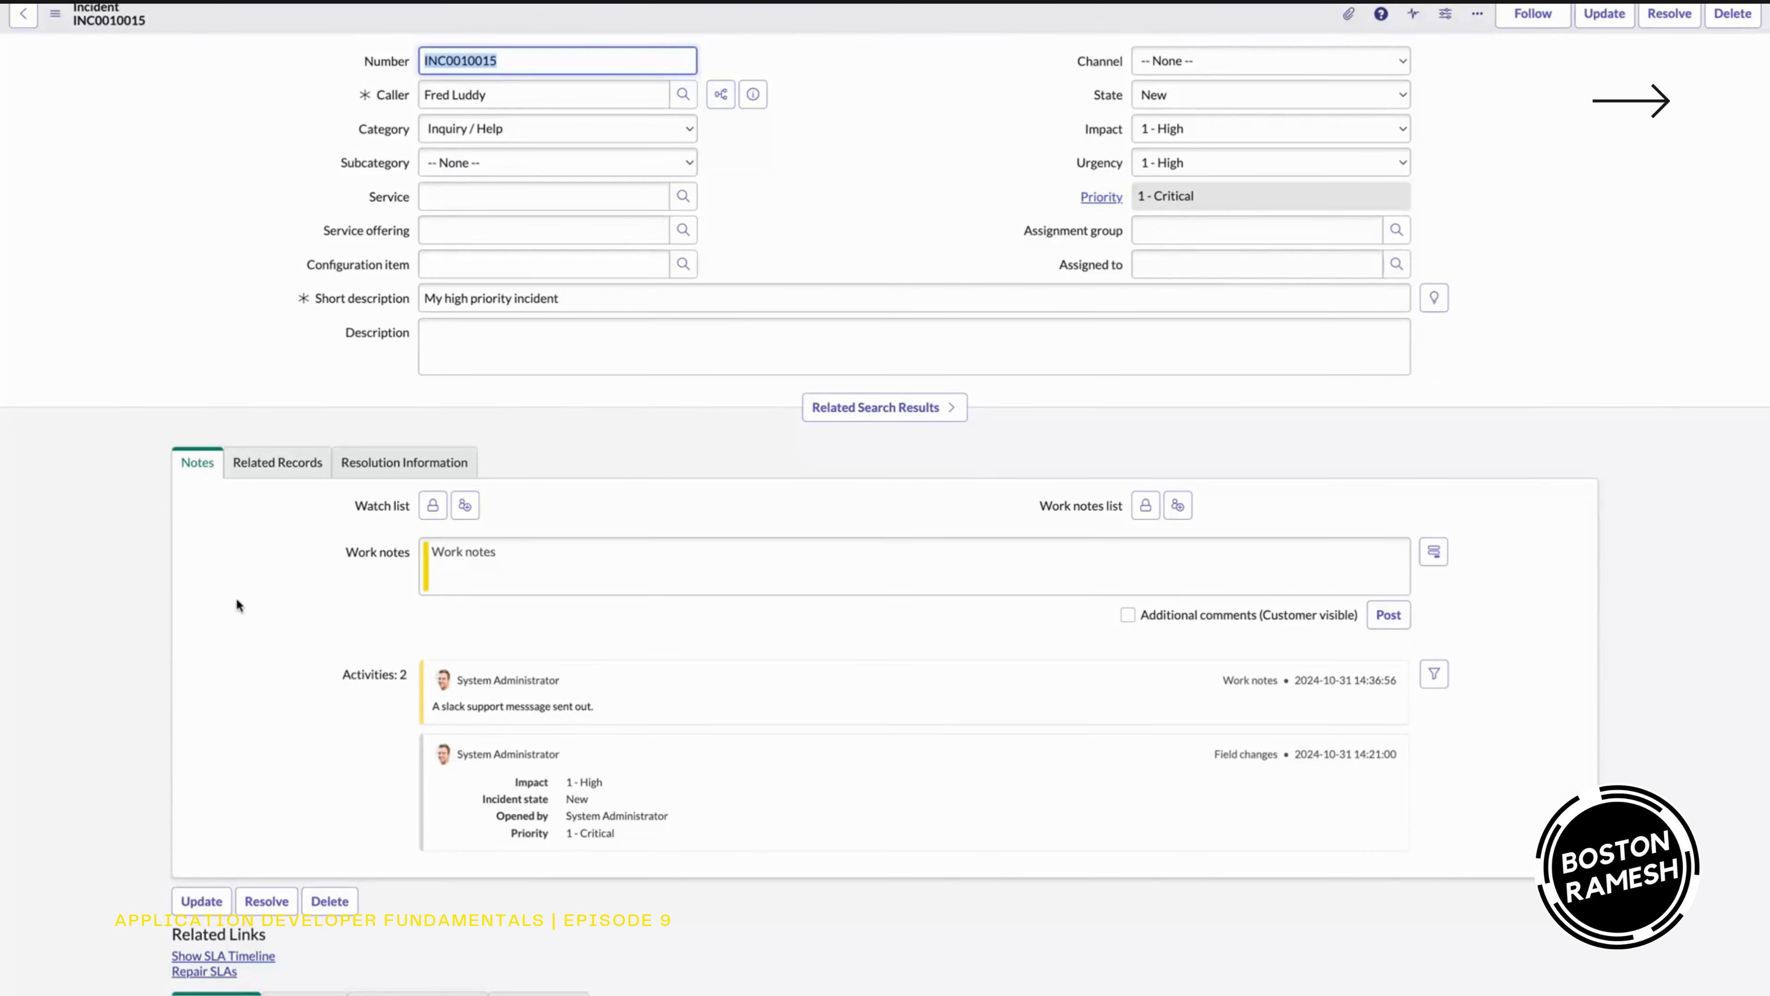
pyautogui.scroll(-1, 237, 600)
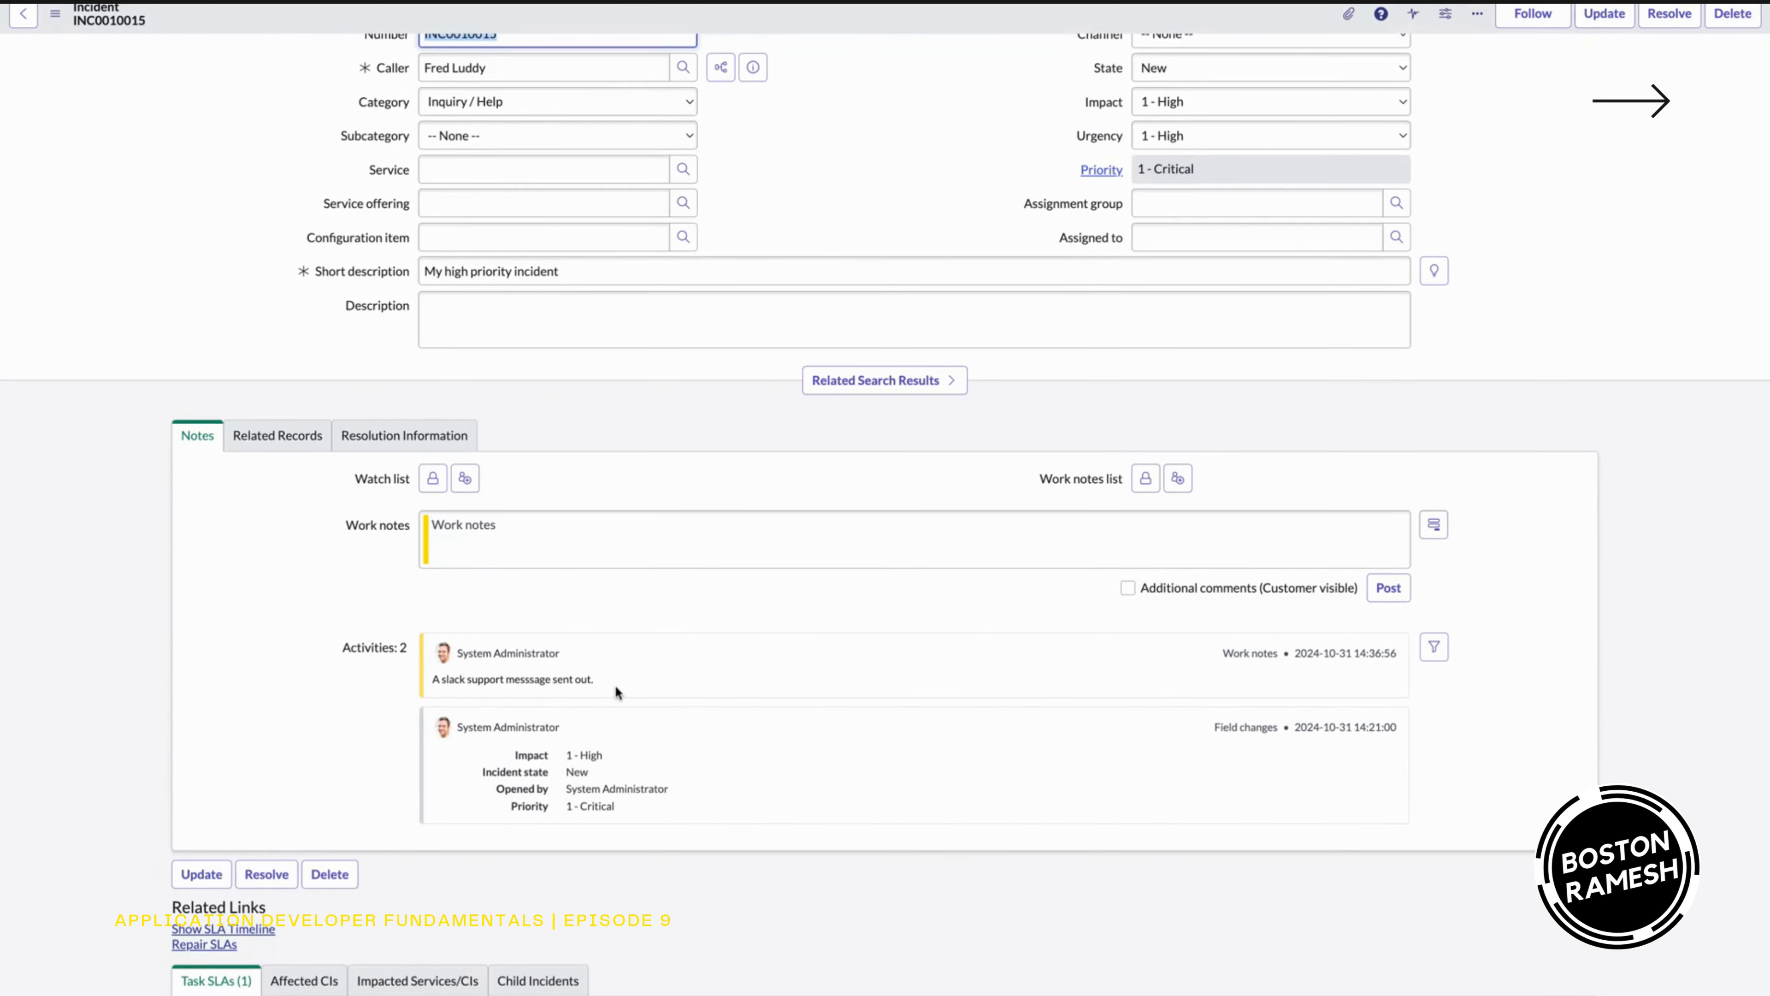
pyautogui.click(686, 1)
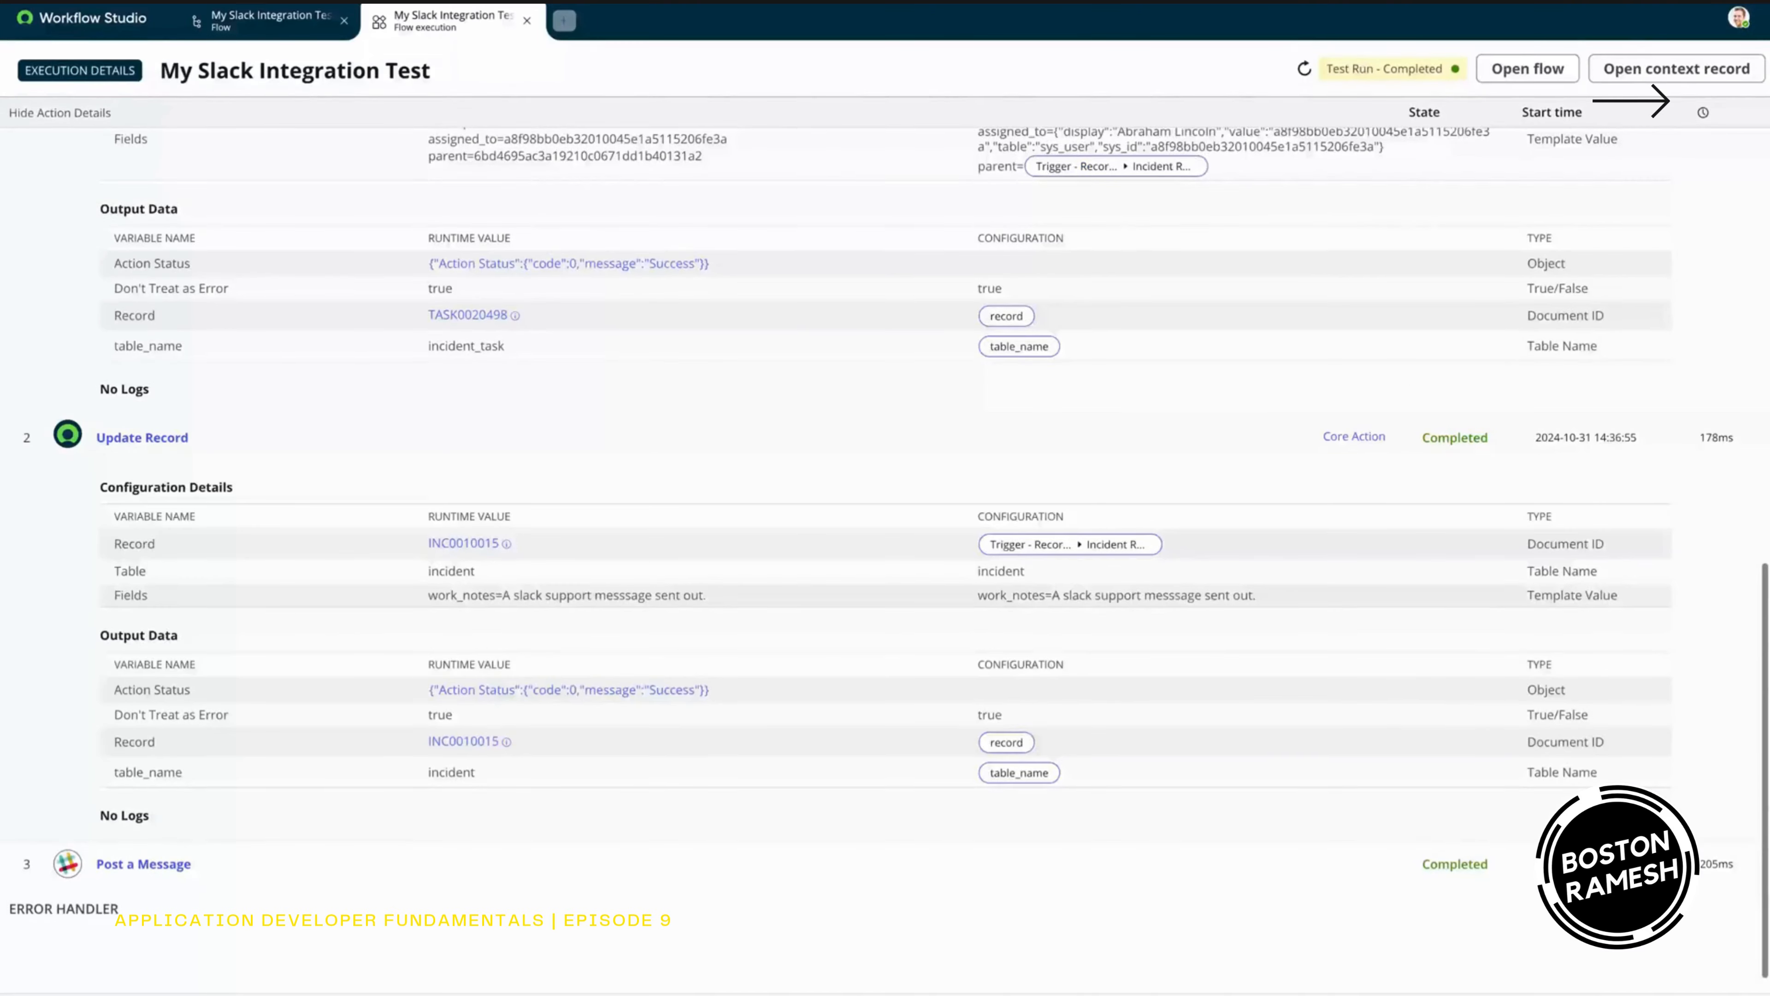
# - Examine the Post a Message action's execution details and highlight the incident number in its message value
pyautogui.scroll(-1, 643, 520)
pyautogui.click(218, 836)
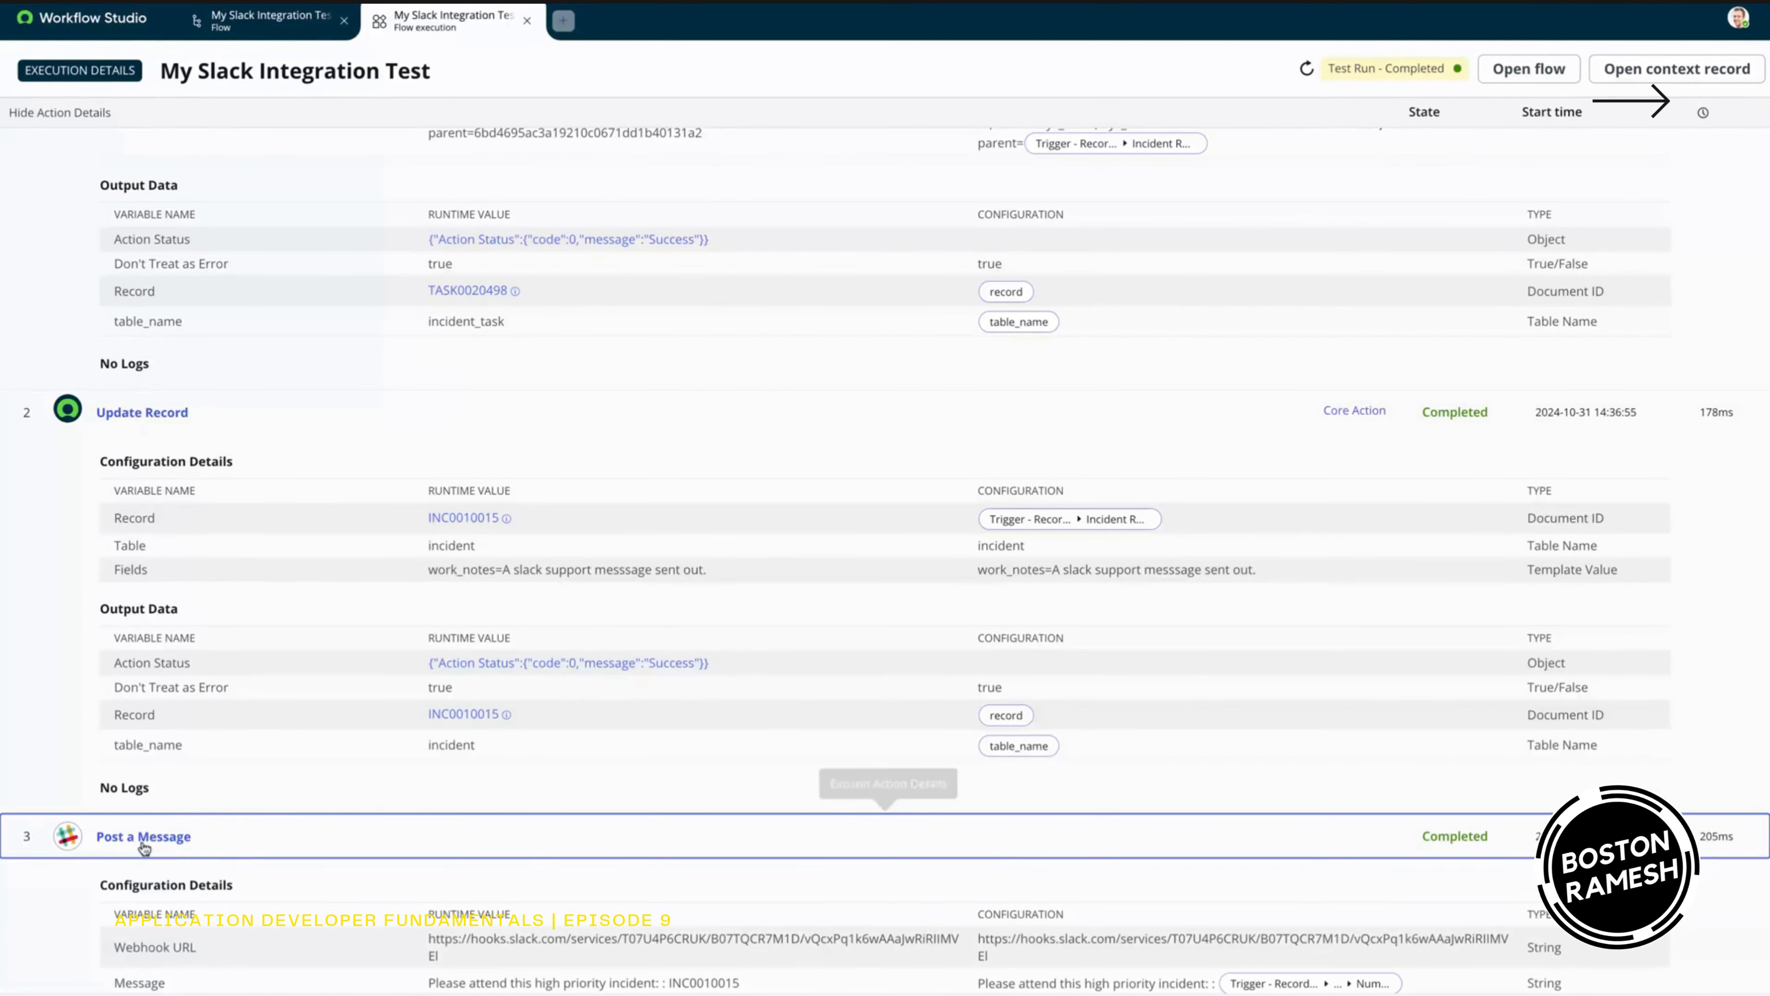
pyautogui.scroll(-5, 362, 799)
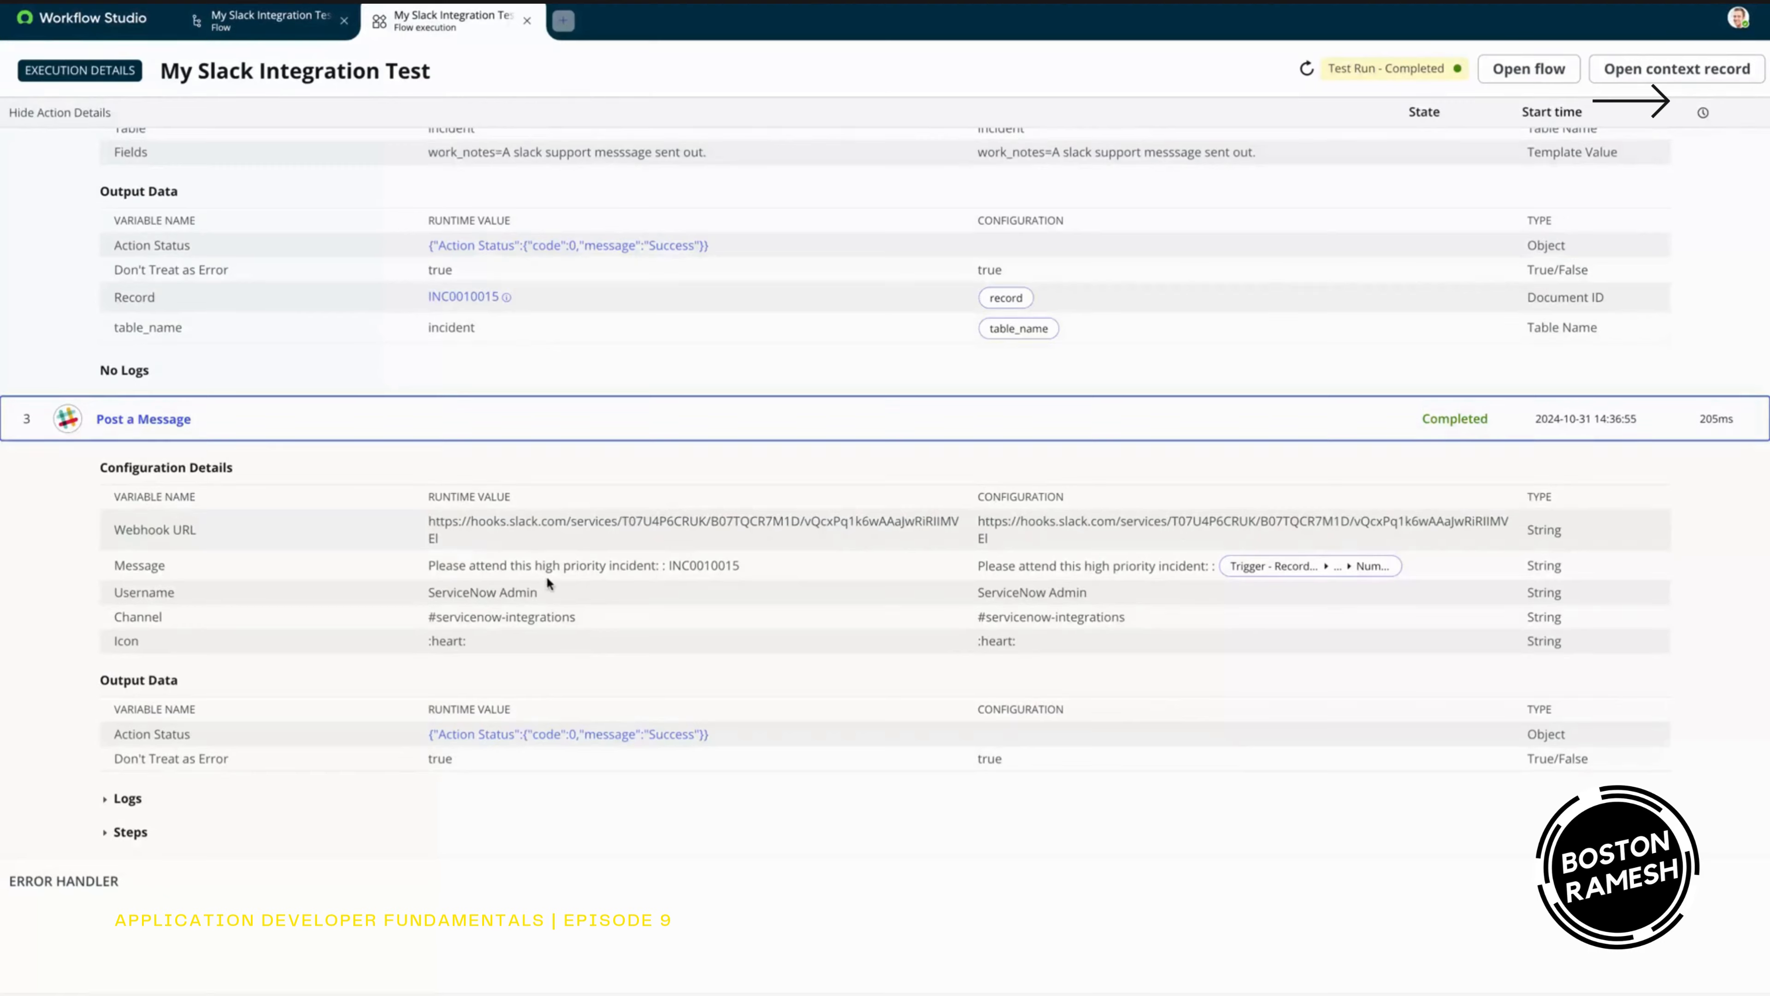
pyautogui.doubleClick(702, 565)
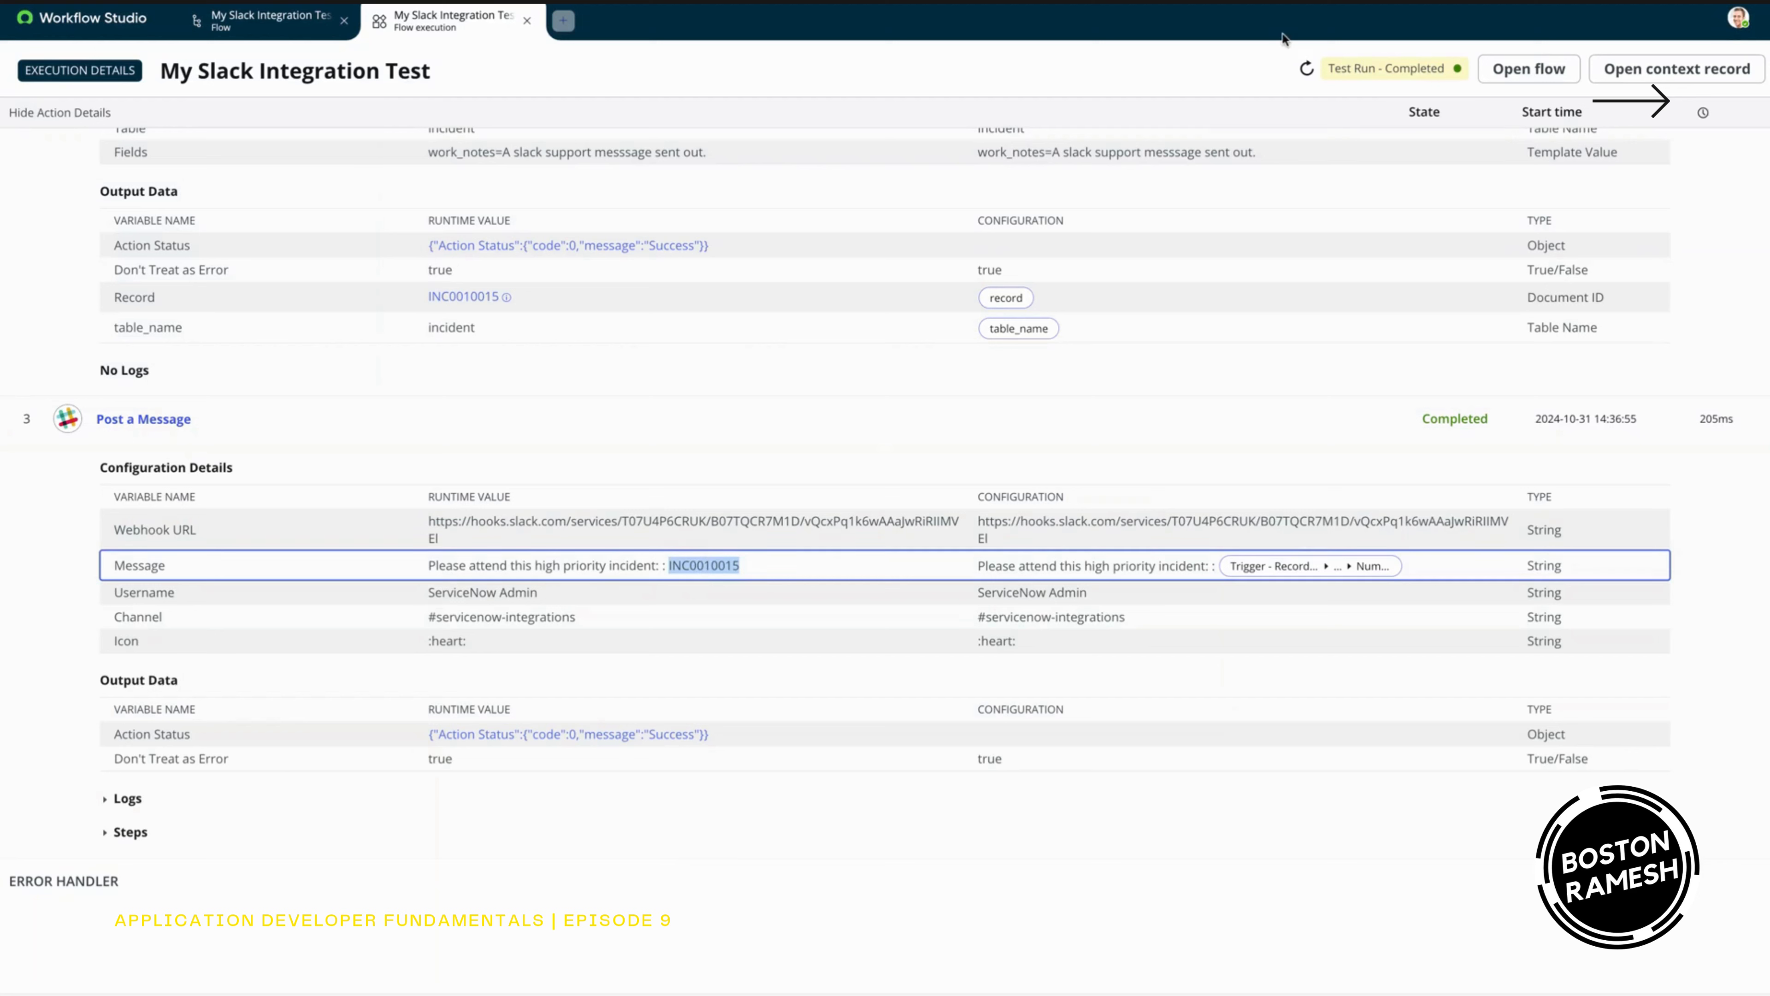
# - Switch to Slack and check the ServiceNow Admin message in the #servicenow-integrations channel, highlighting its incident number
pyautogui.click(1286, 3)
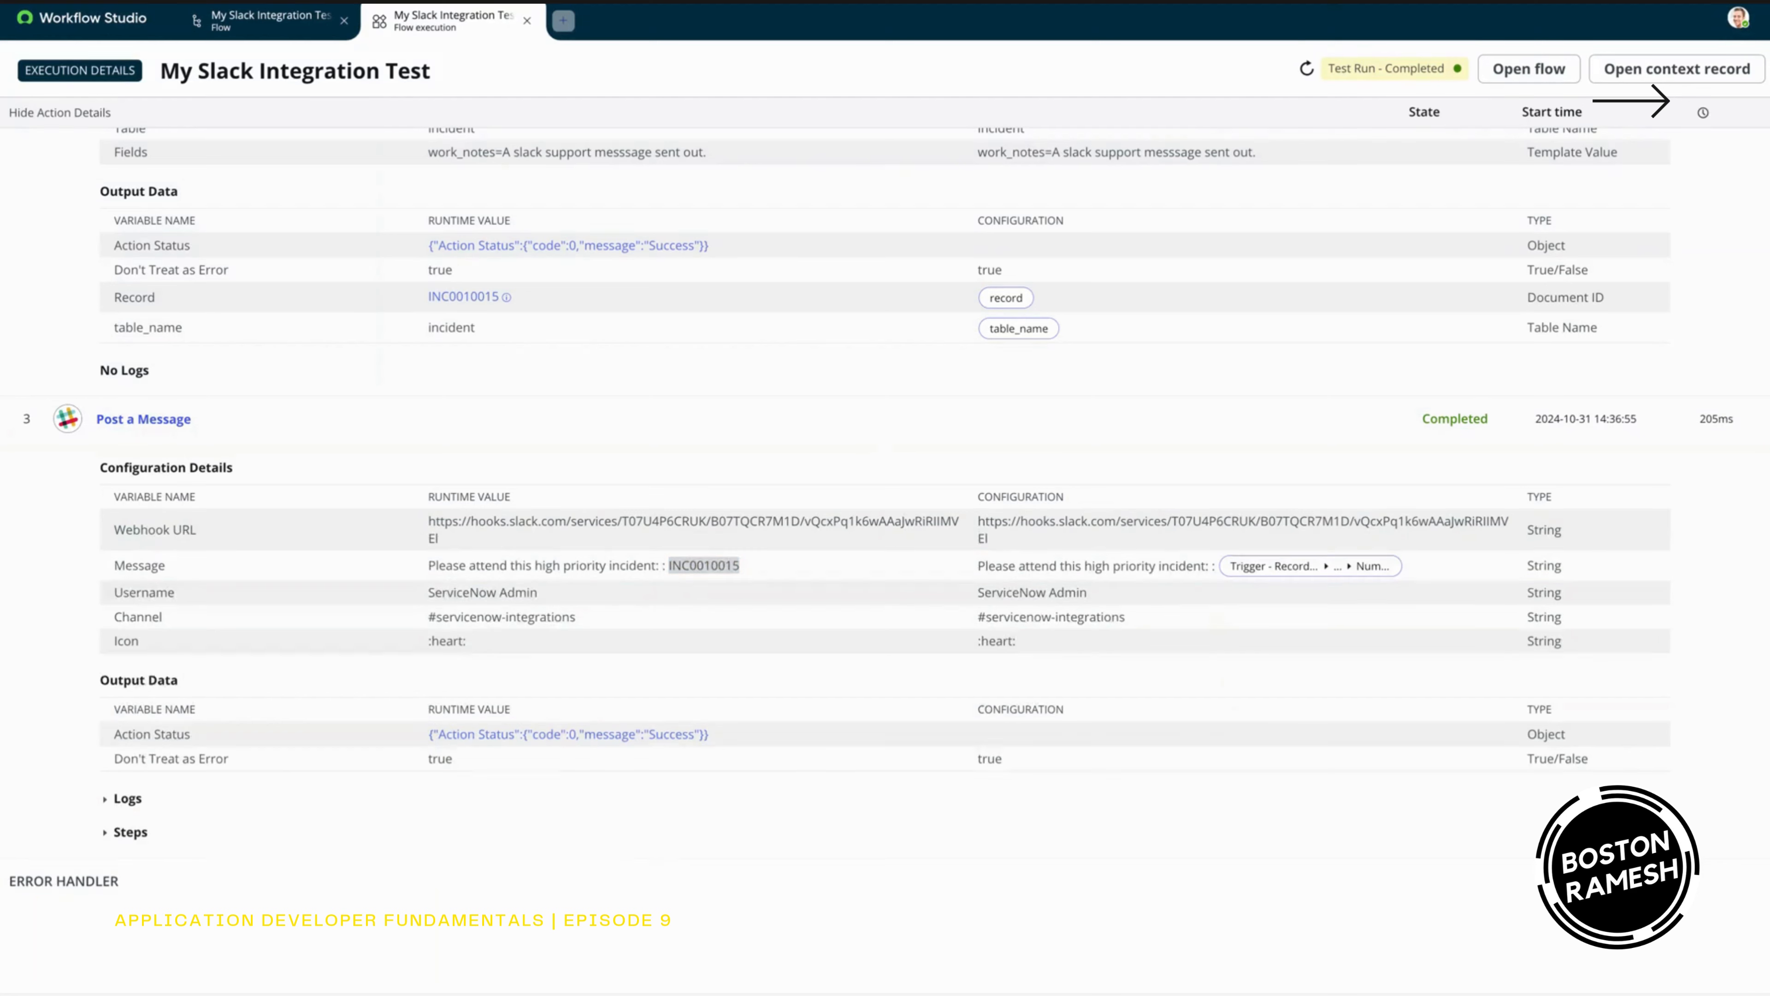
pyautogui.click(603, 2)
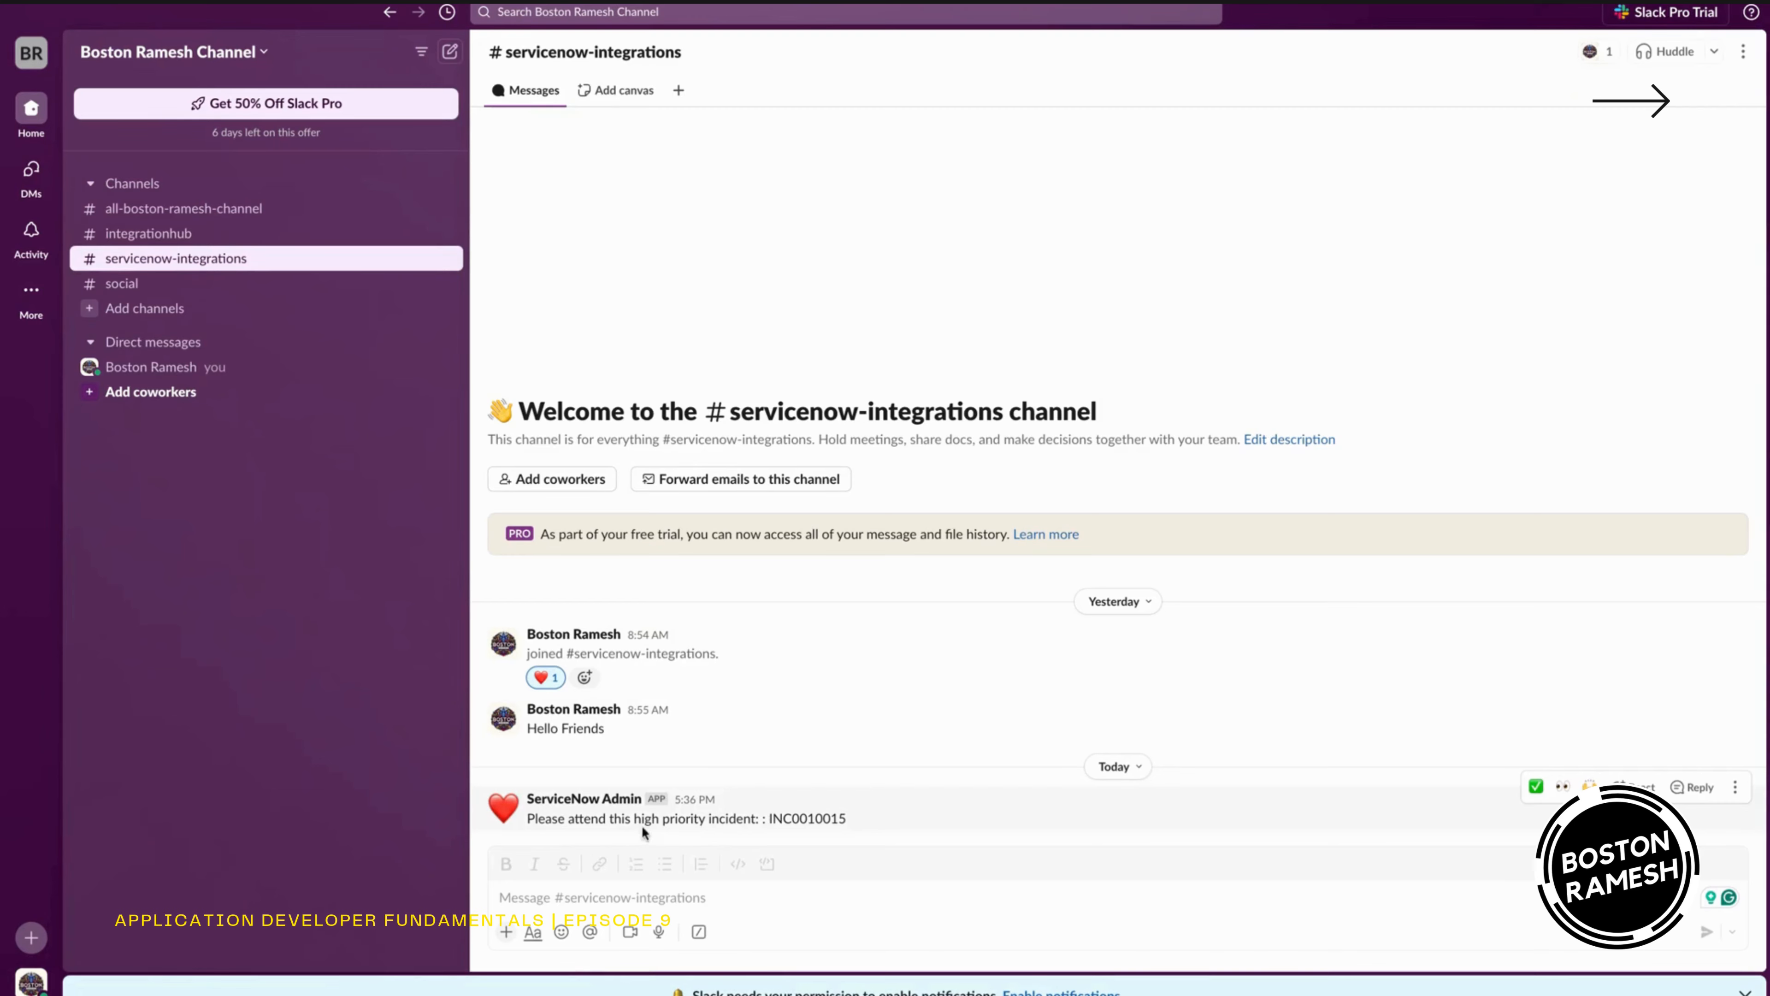
pyautogui.doubleClick(805, 820)
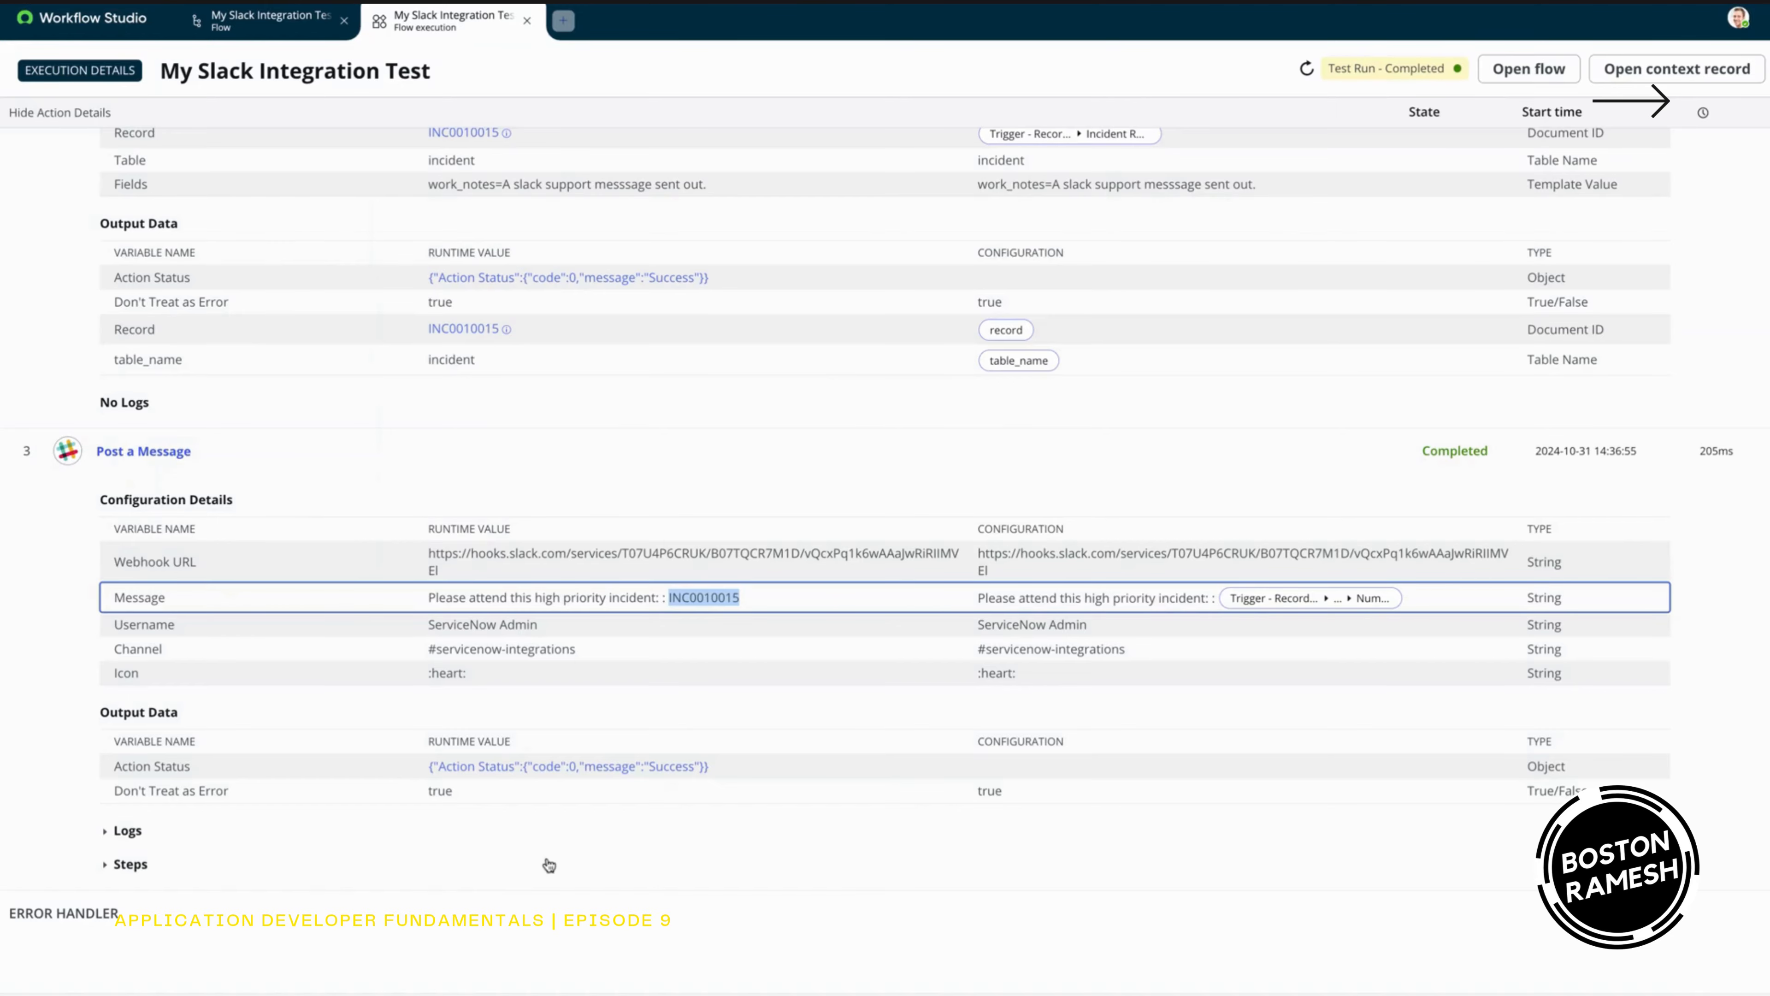
# - Return from the execution details to the My Slack Integration Test flow and dismiss its test dialog
pyautogui.click(1544, 69)
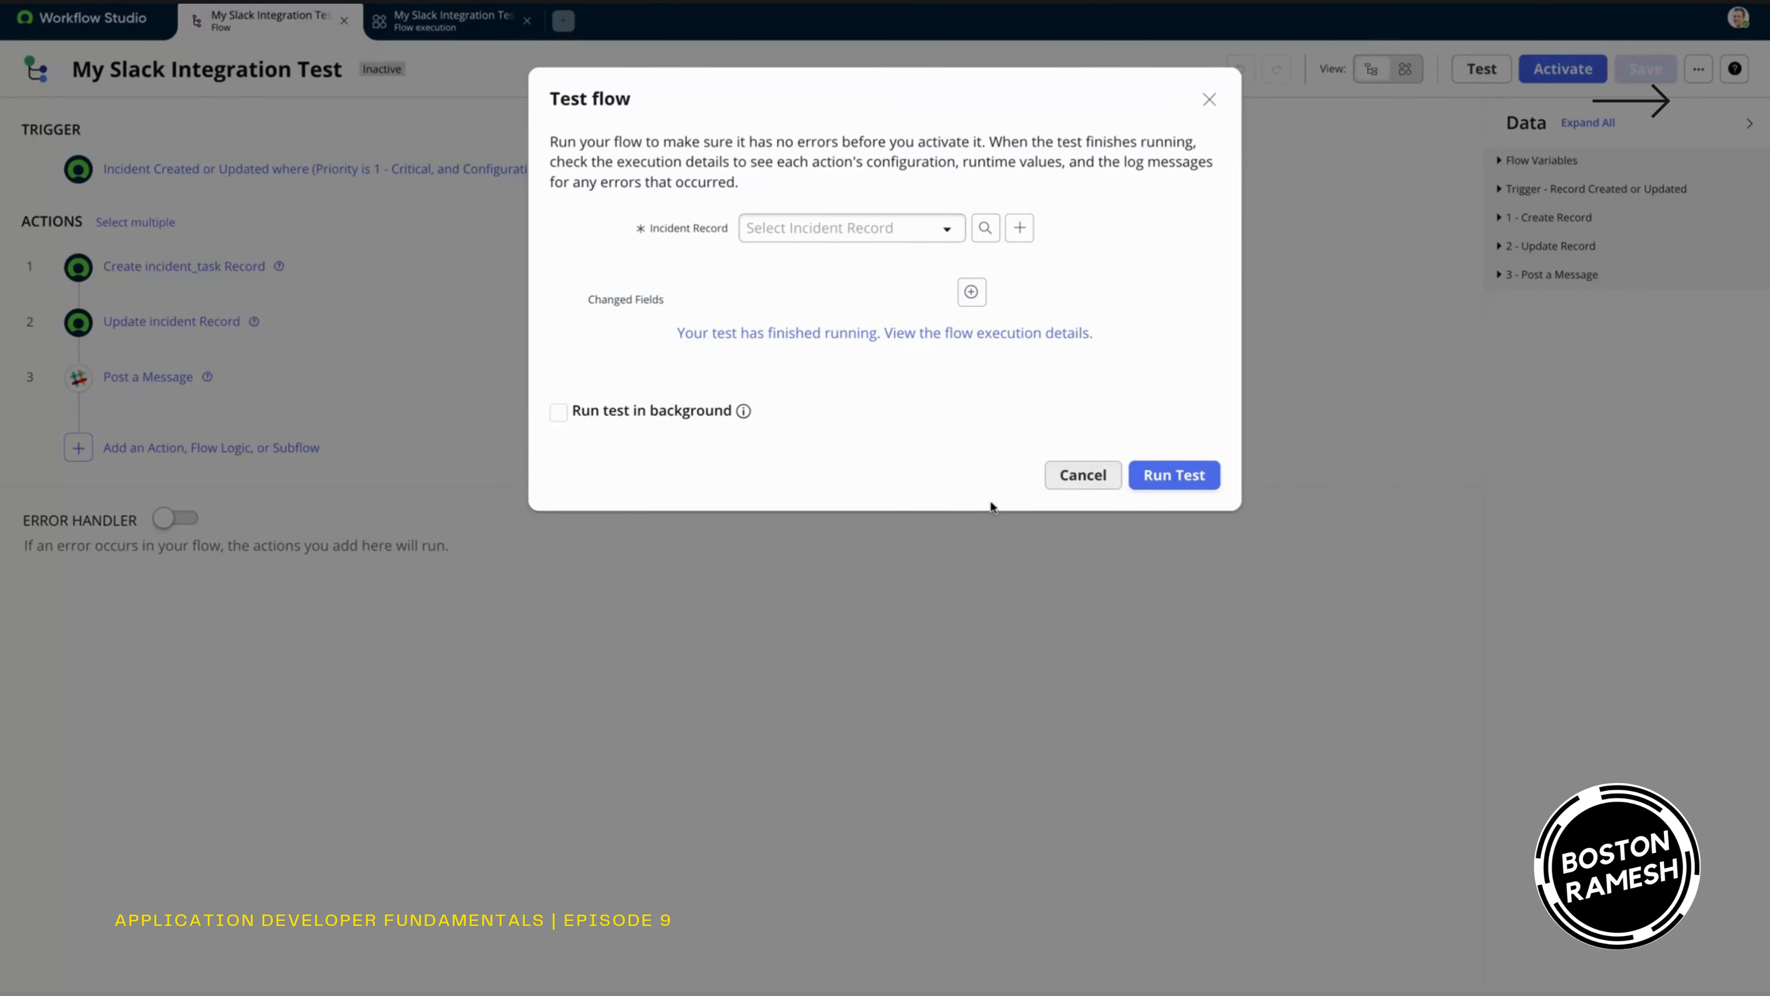
pyautogui.click(1081, 487)
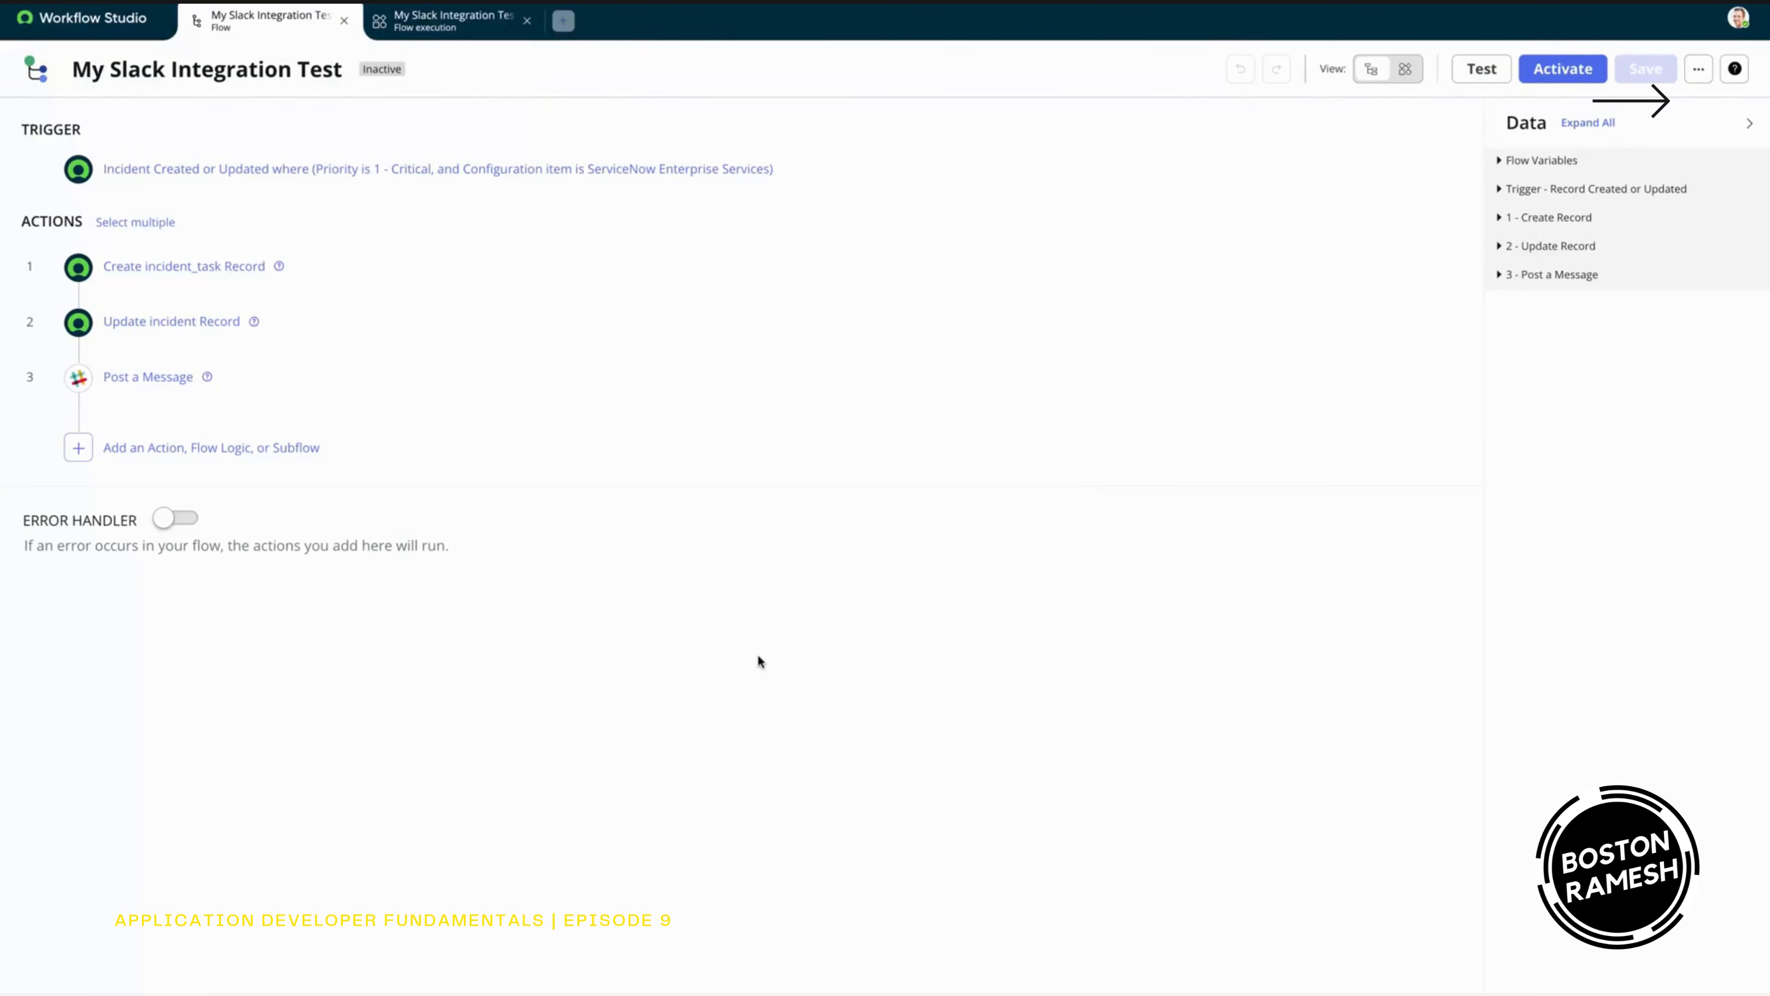
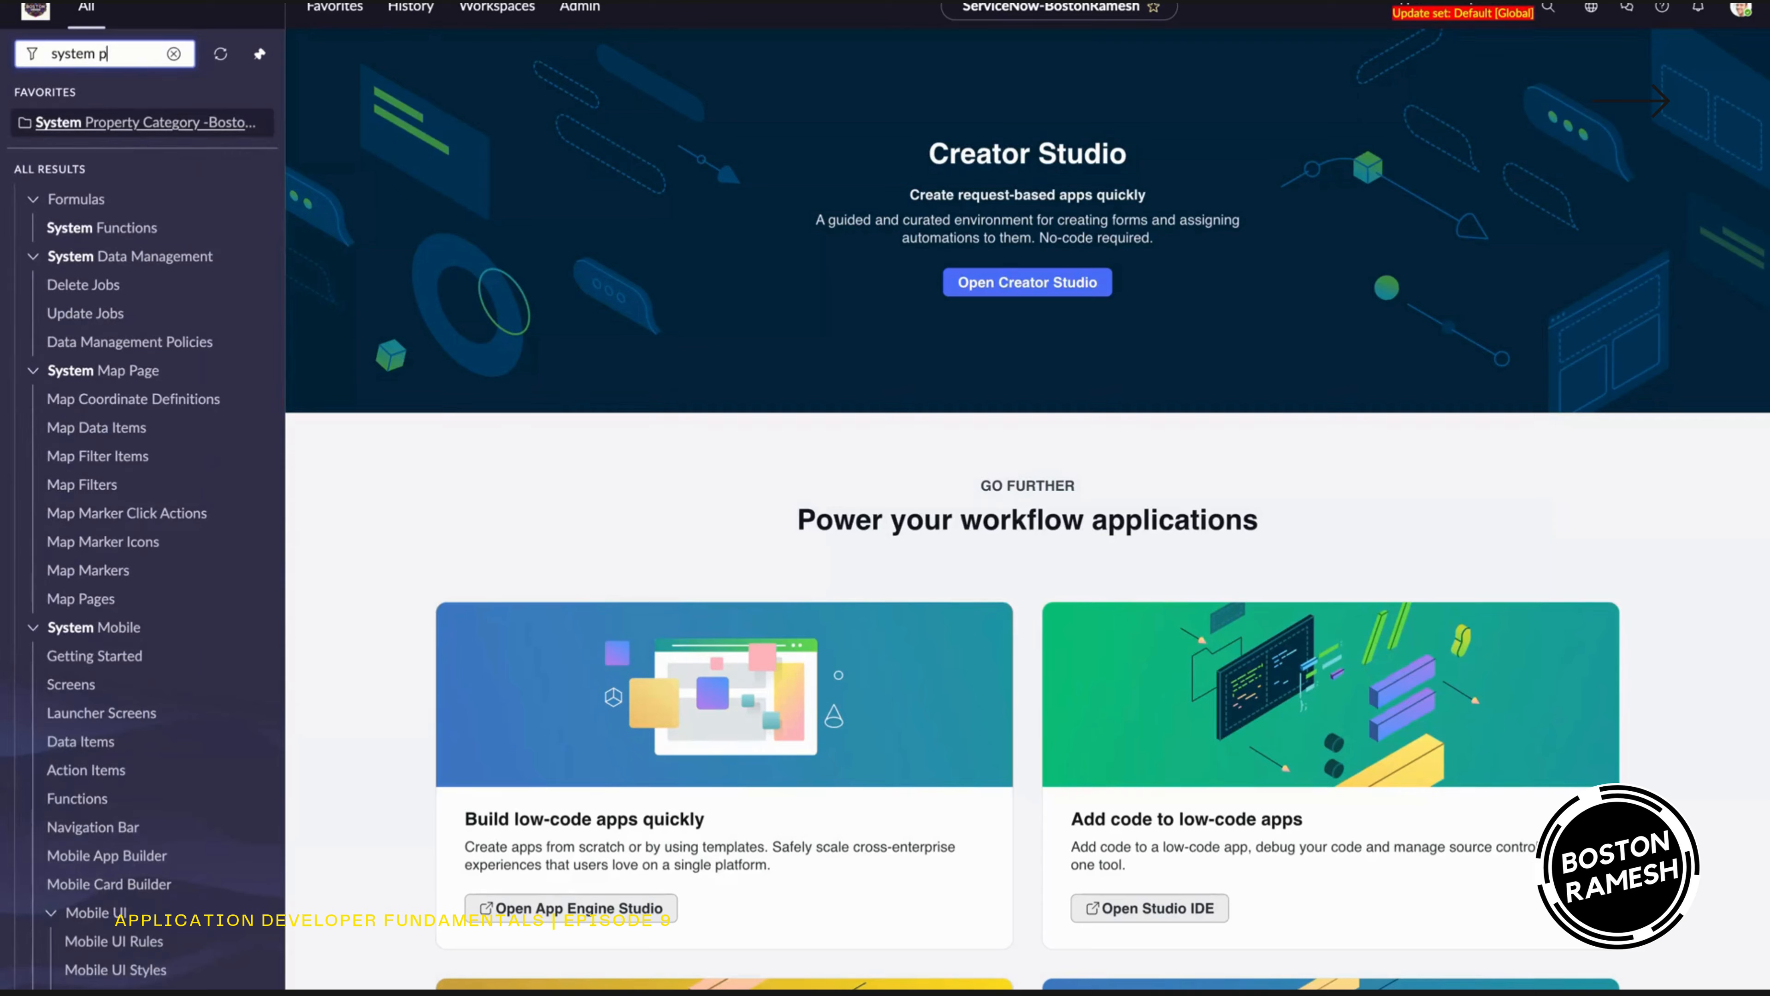
# - Filter the navigator by "system properties" and open Email Properties to view the outbound and inbound email settings
pyautogui.write('p')
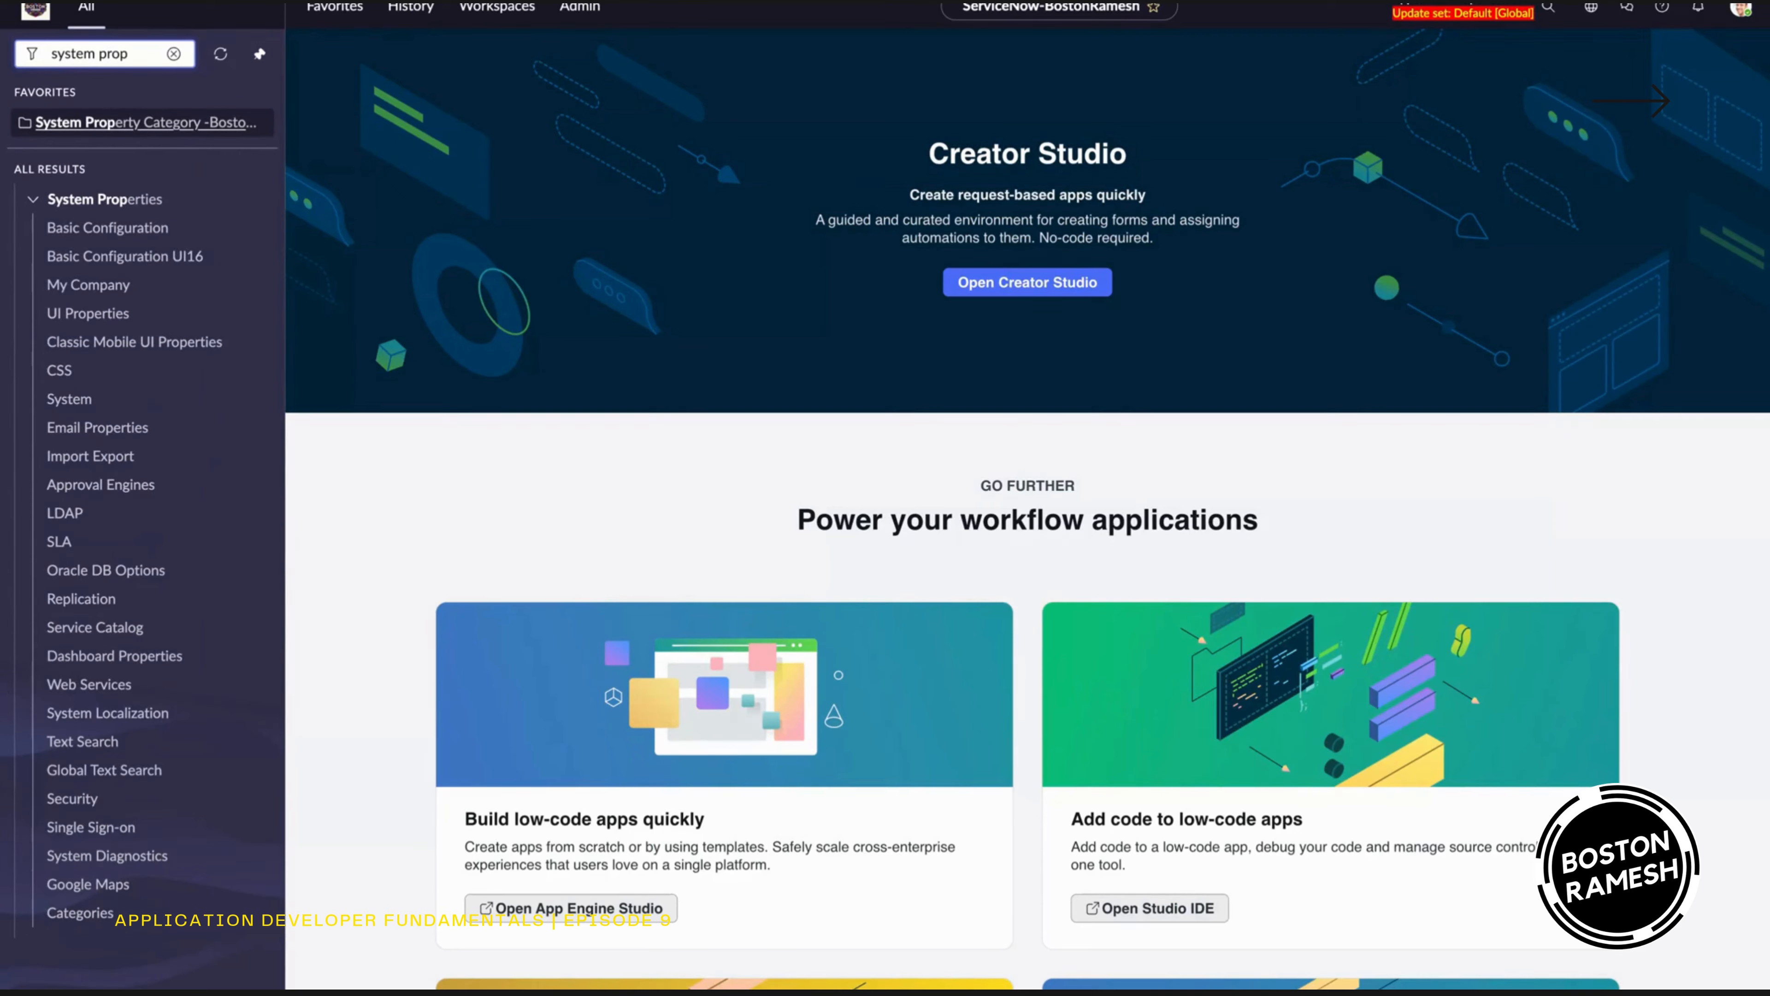
pyautogui.write('erties')
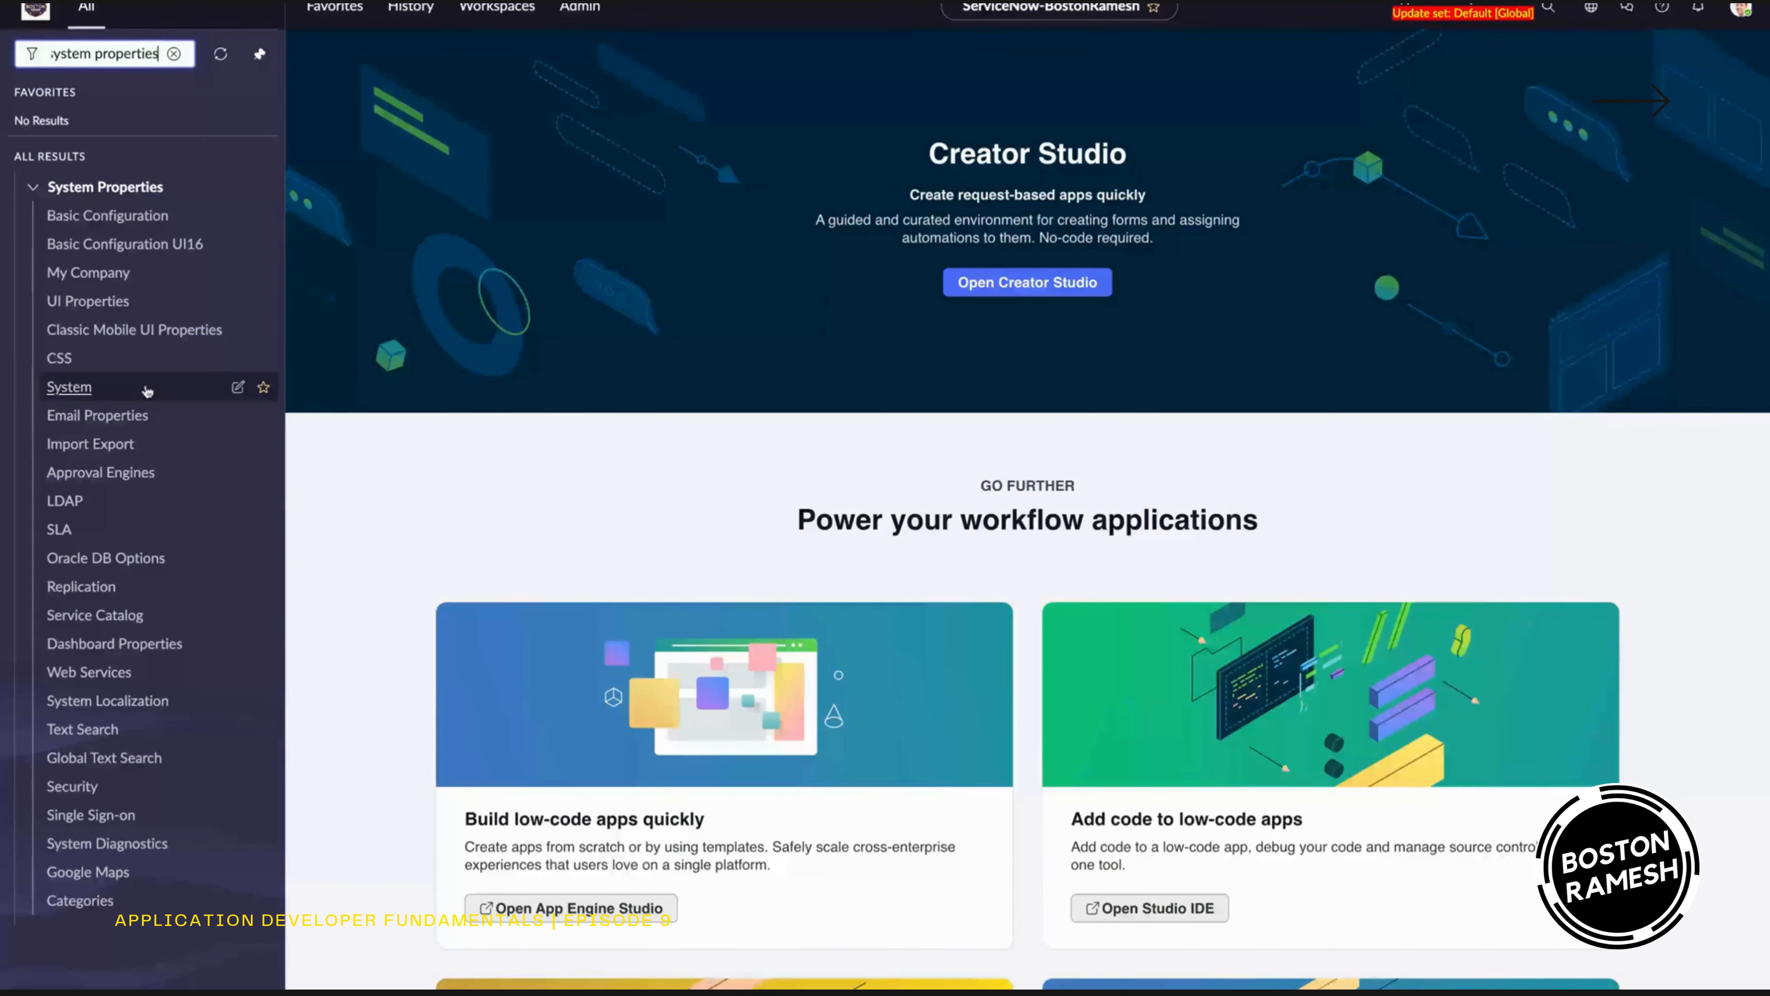
pyautogui.click(120, 419)
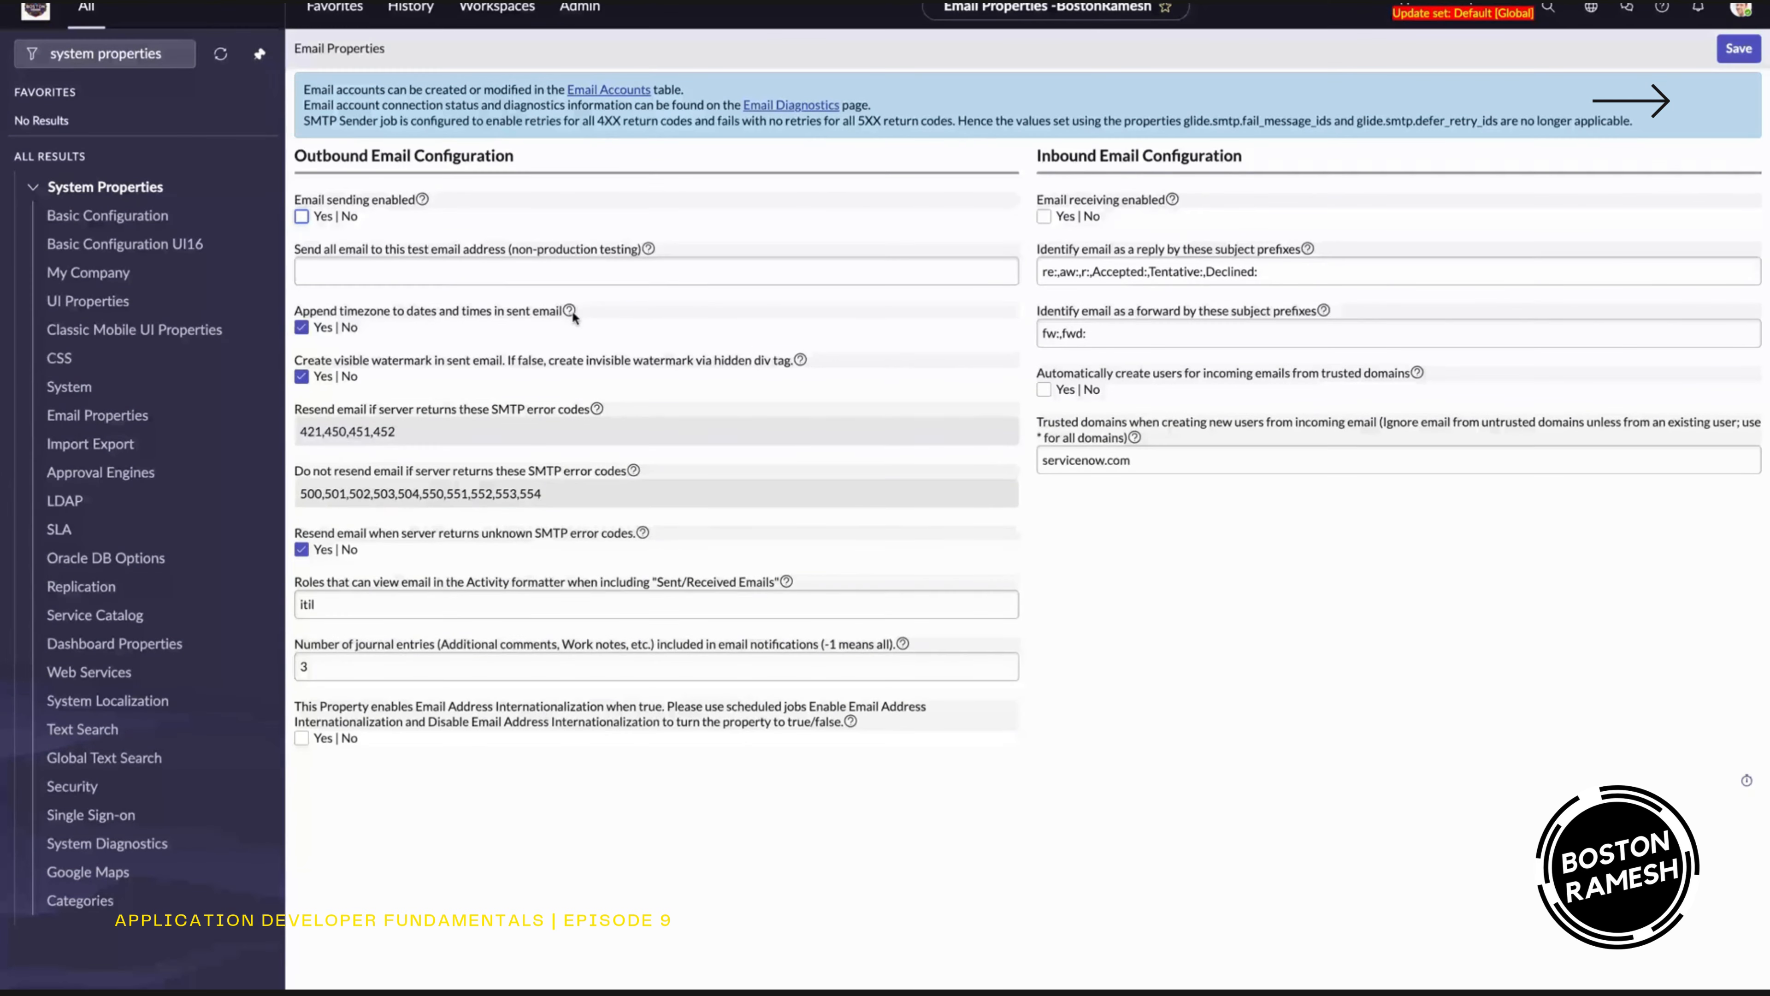
pyautogui.moveTo(570, 311)
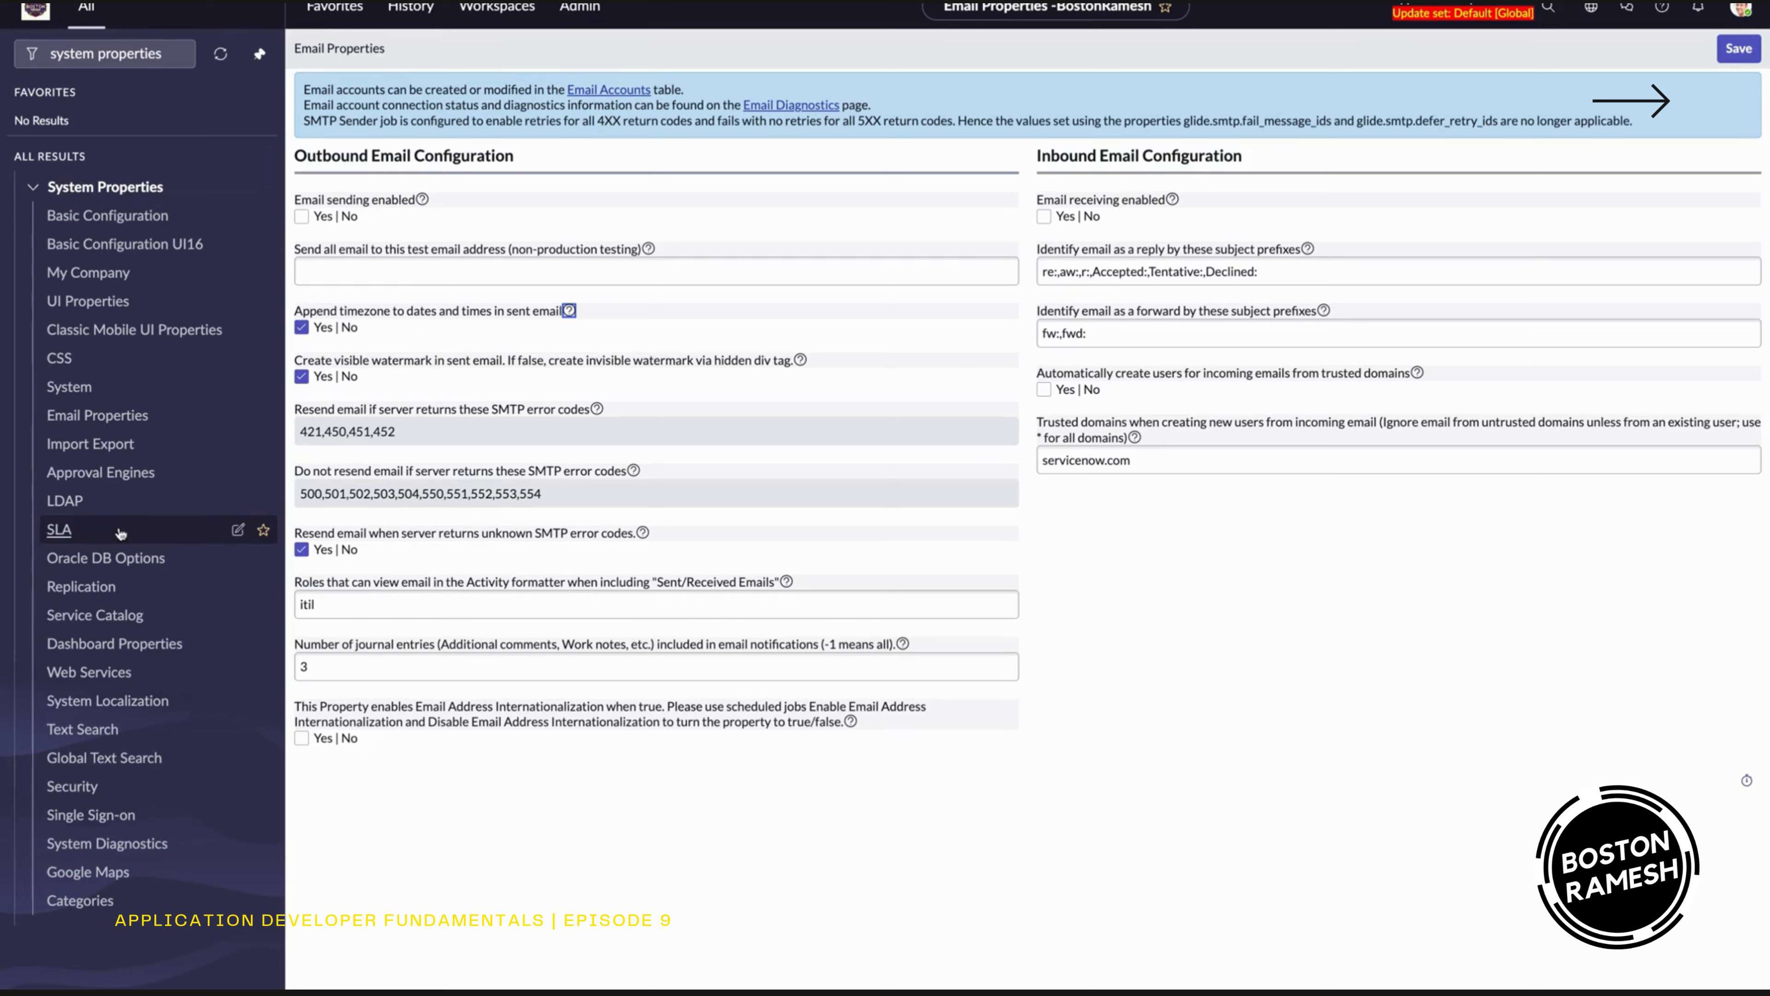
# - Replace the navigator filter with "properties" and open Incident Properties under Incident administration
pyautogui.click(167, 54)
pyautogui.click(173, 54)
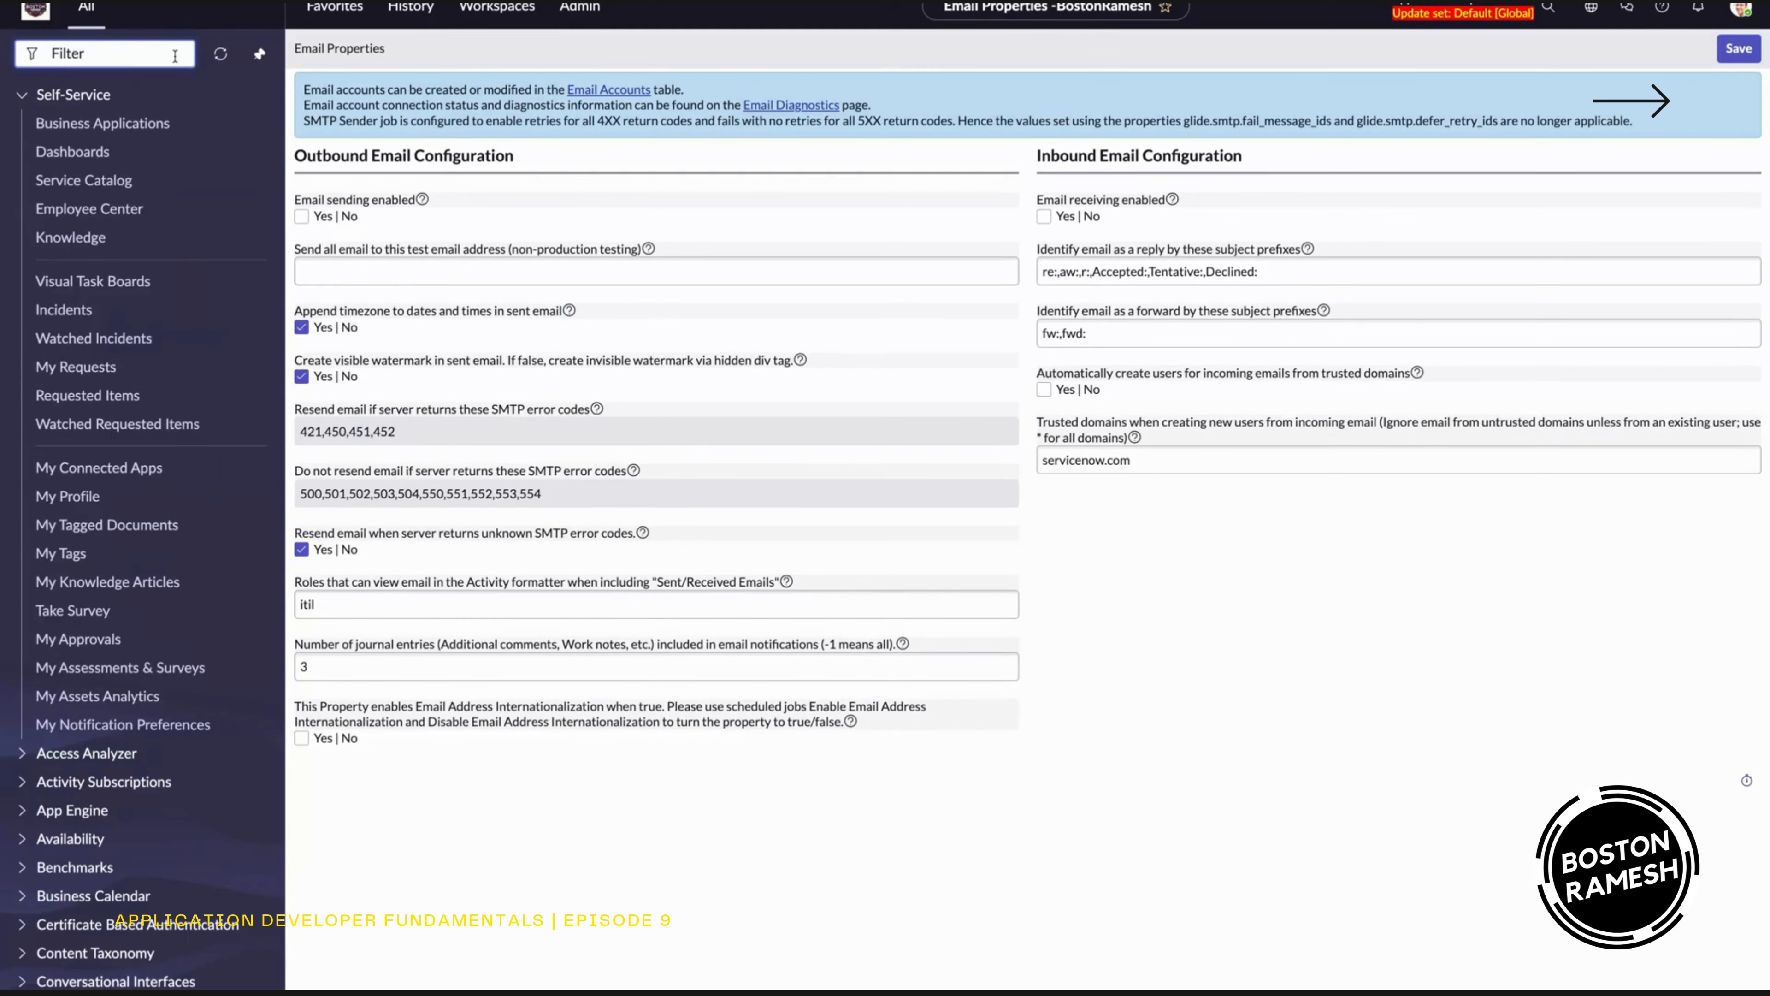
pyautogui.write('properties')
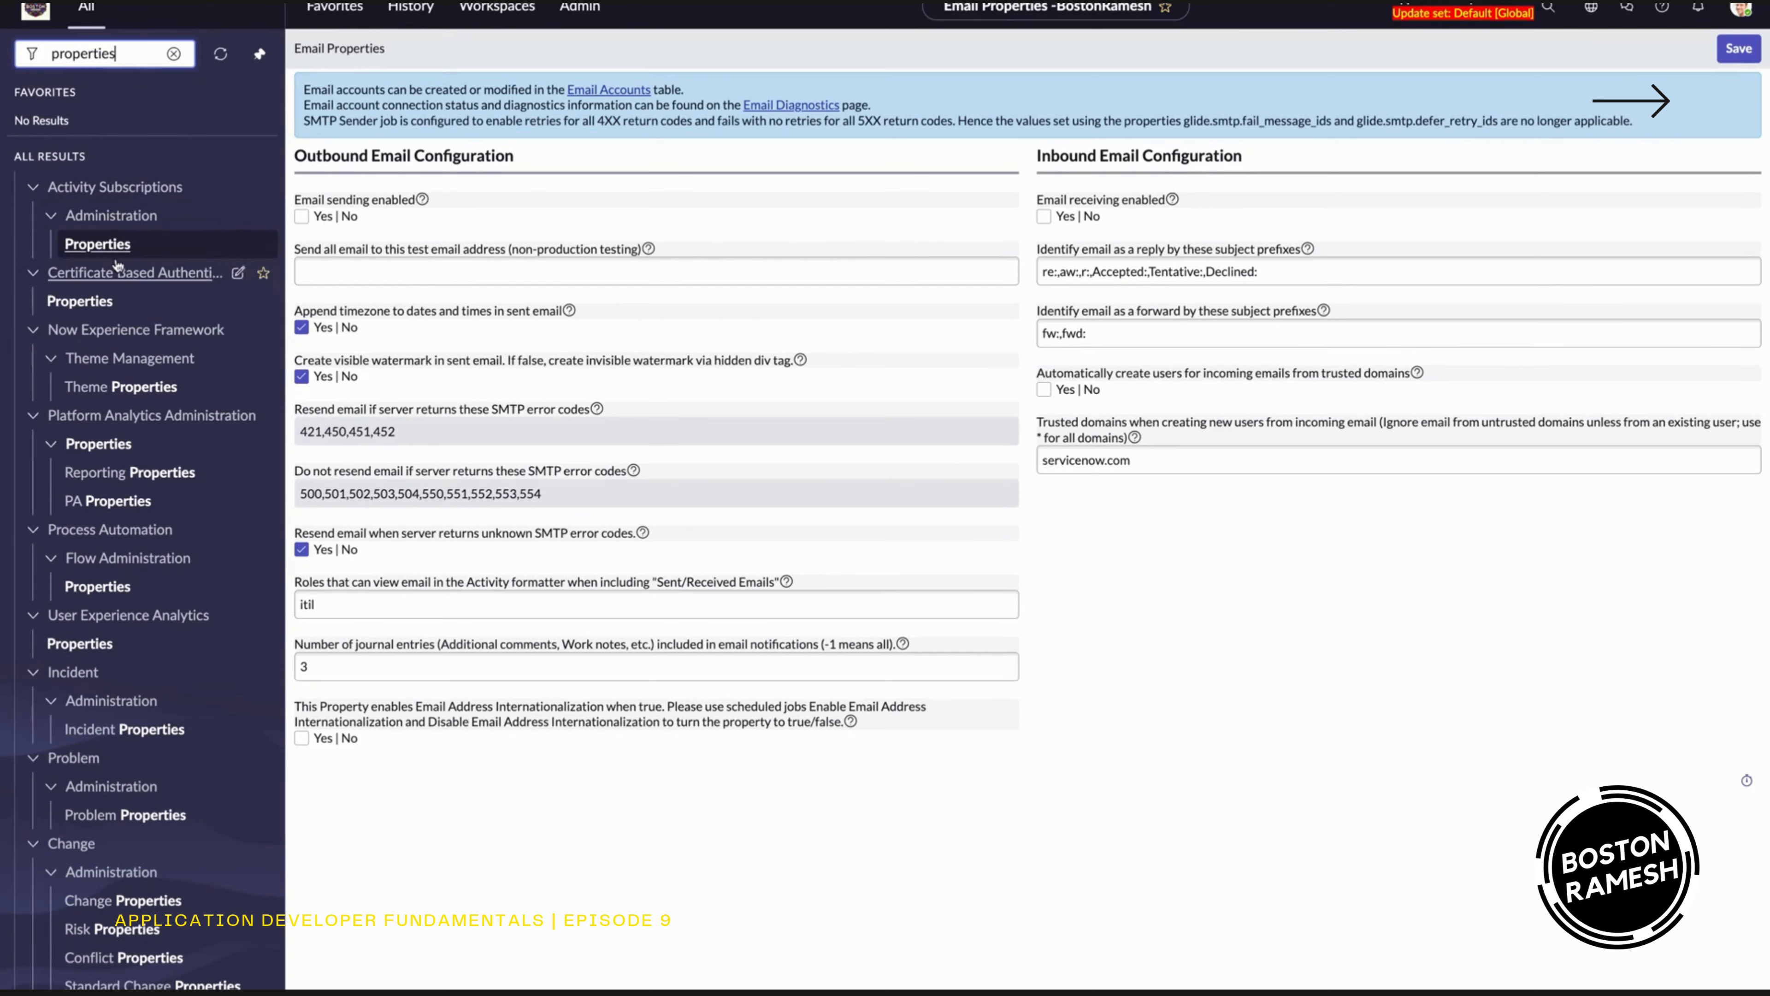
pyautogui.scroll(-4, 154, 529)
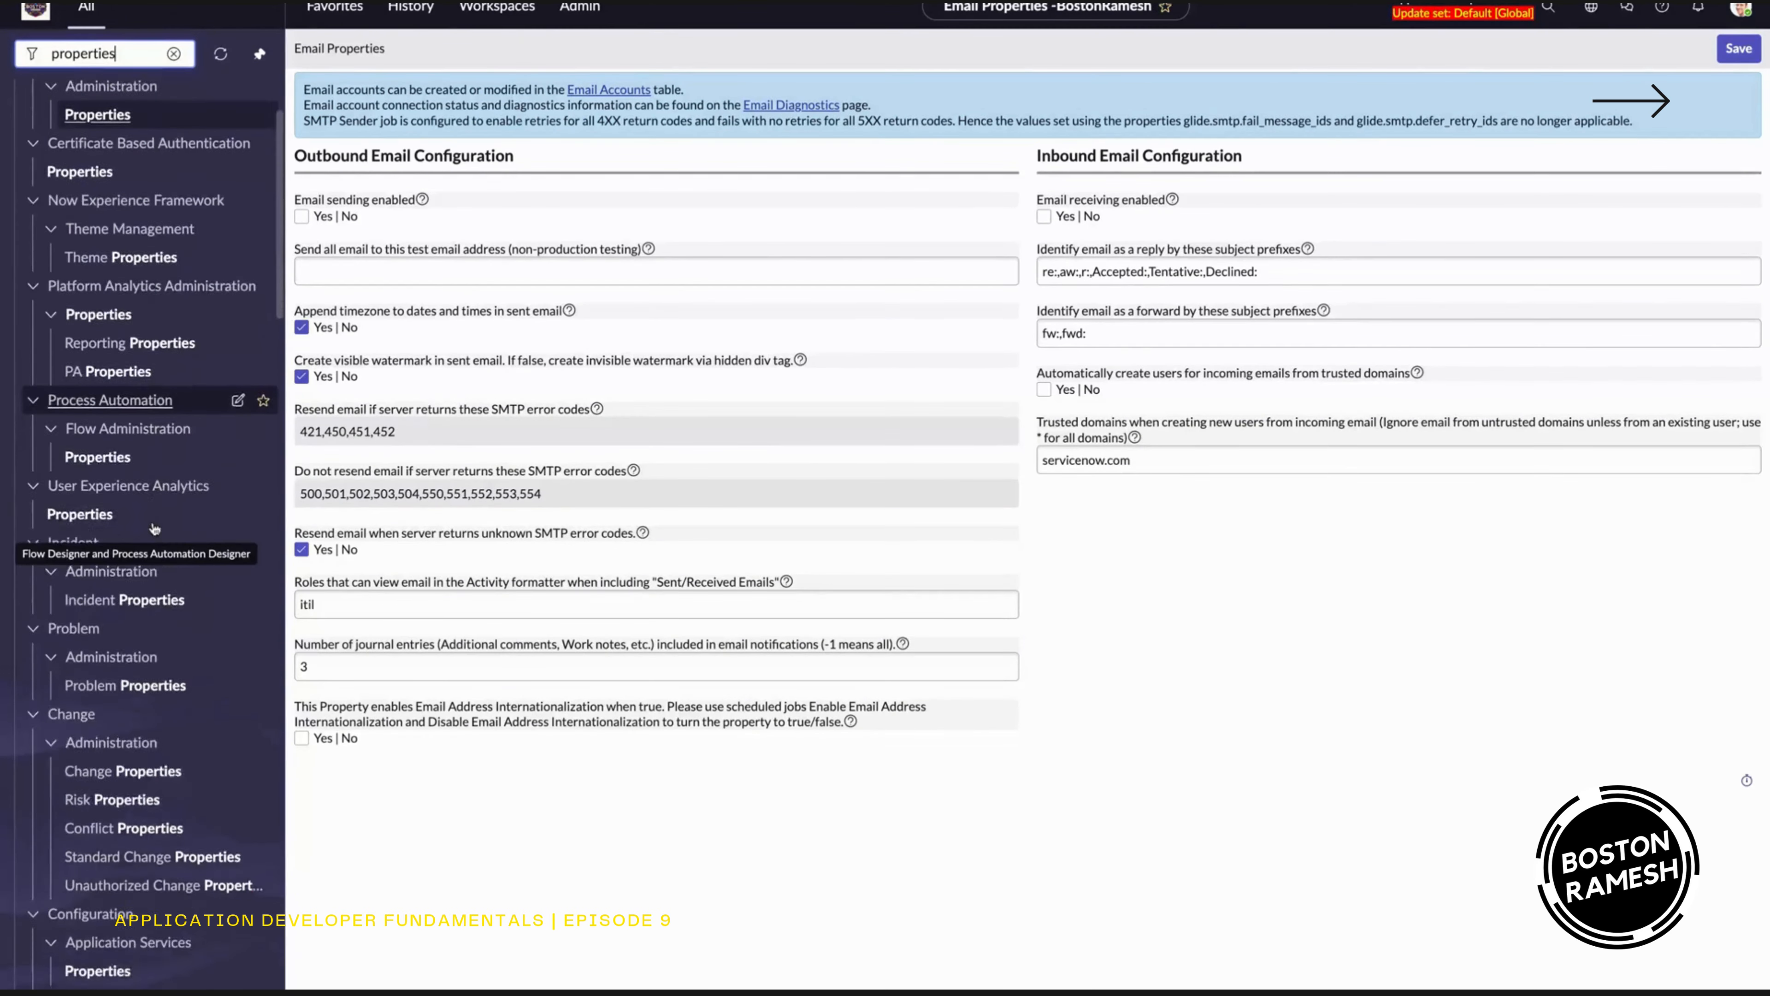
pyautogui.scroll(-1, 154, 529)
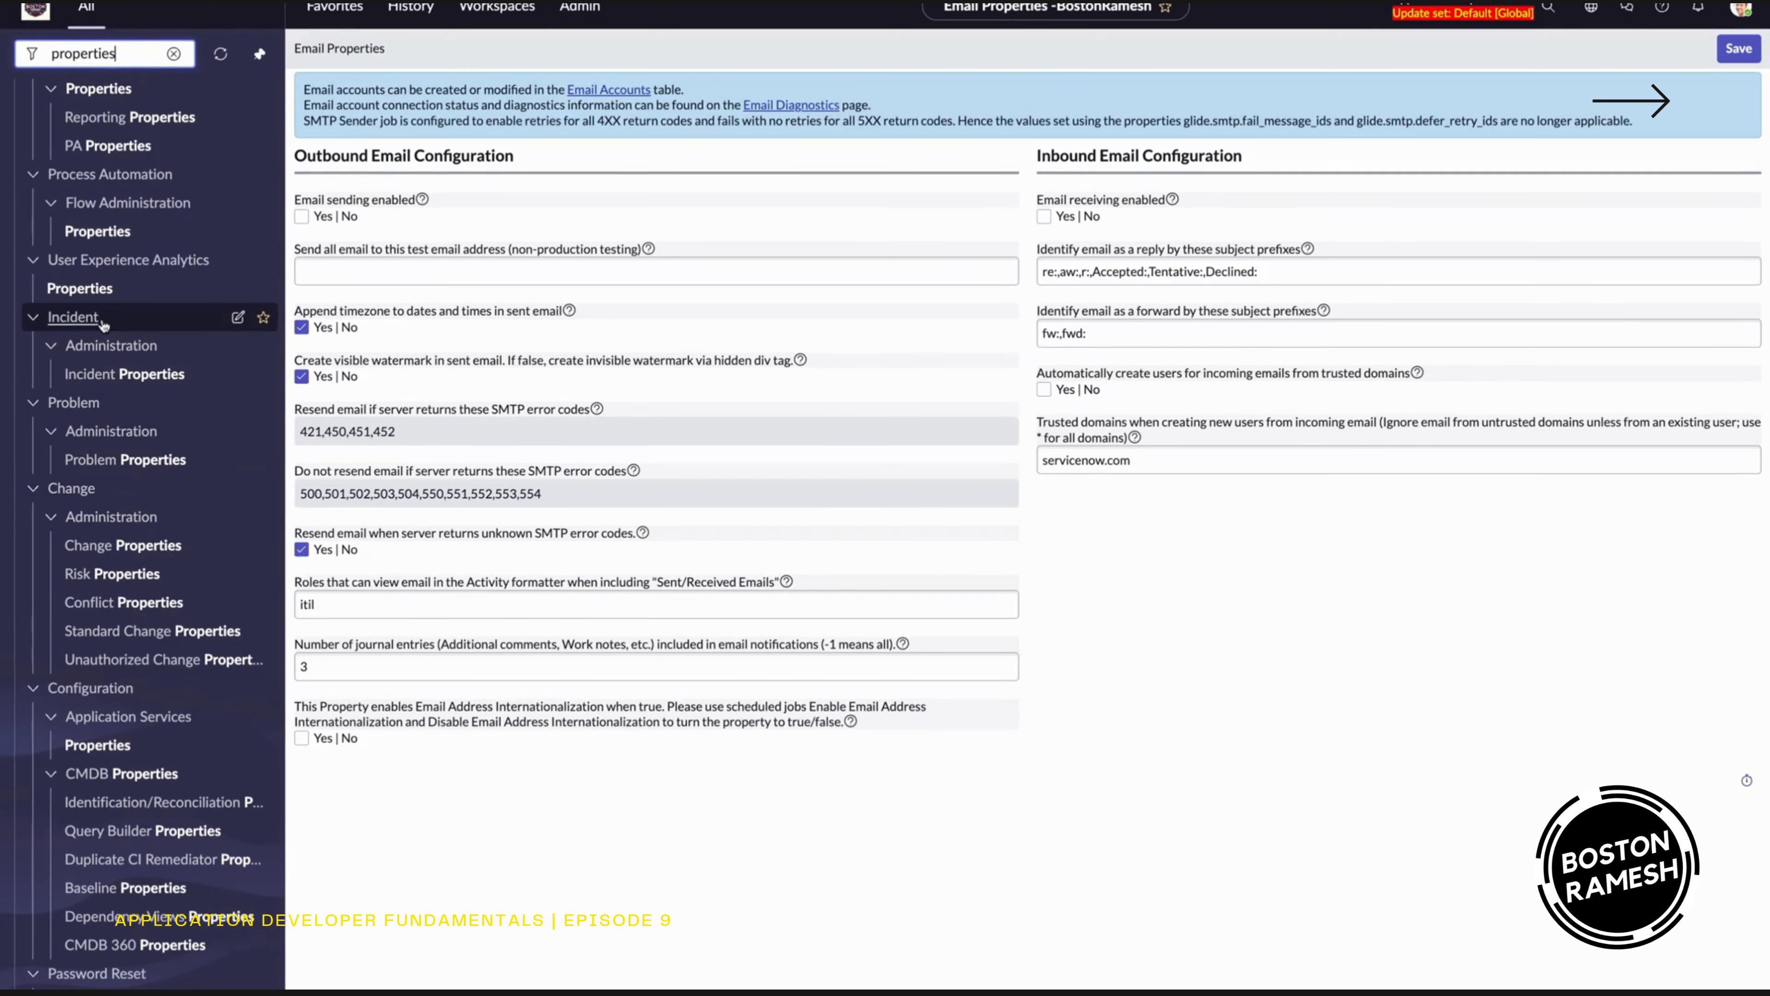
pyautogui.click(124, 374)
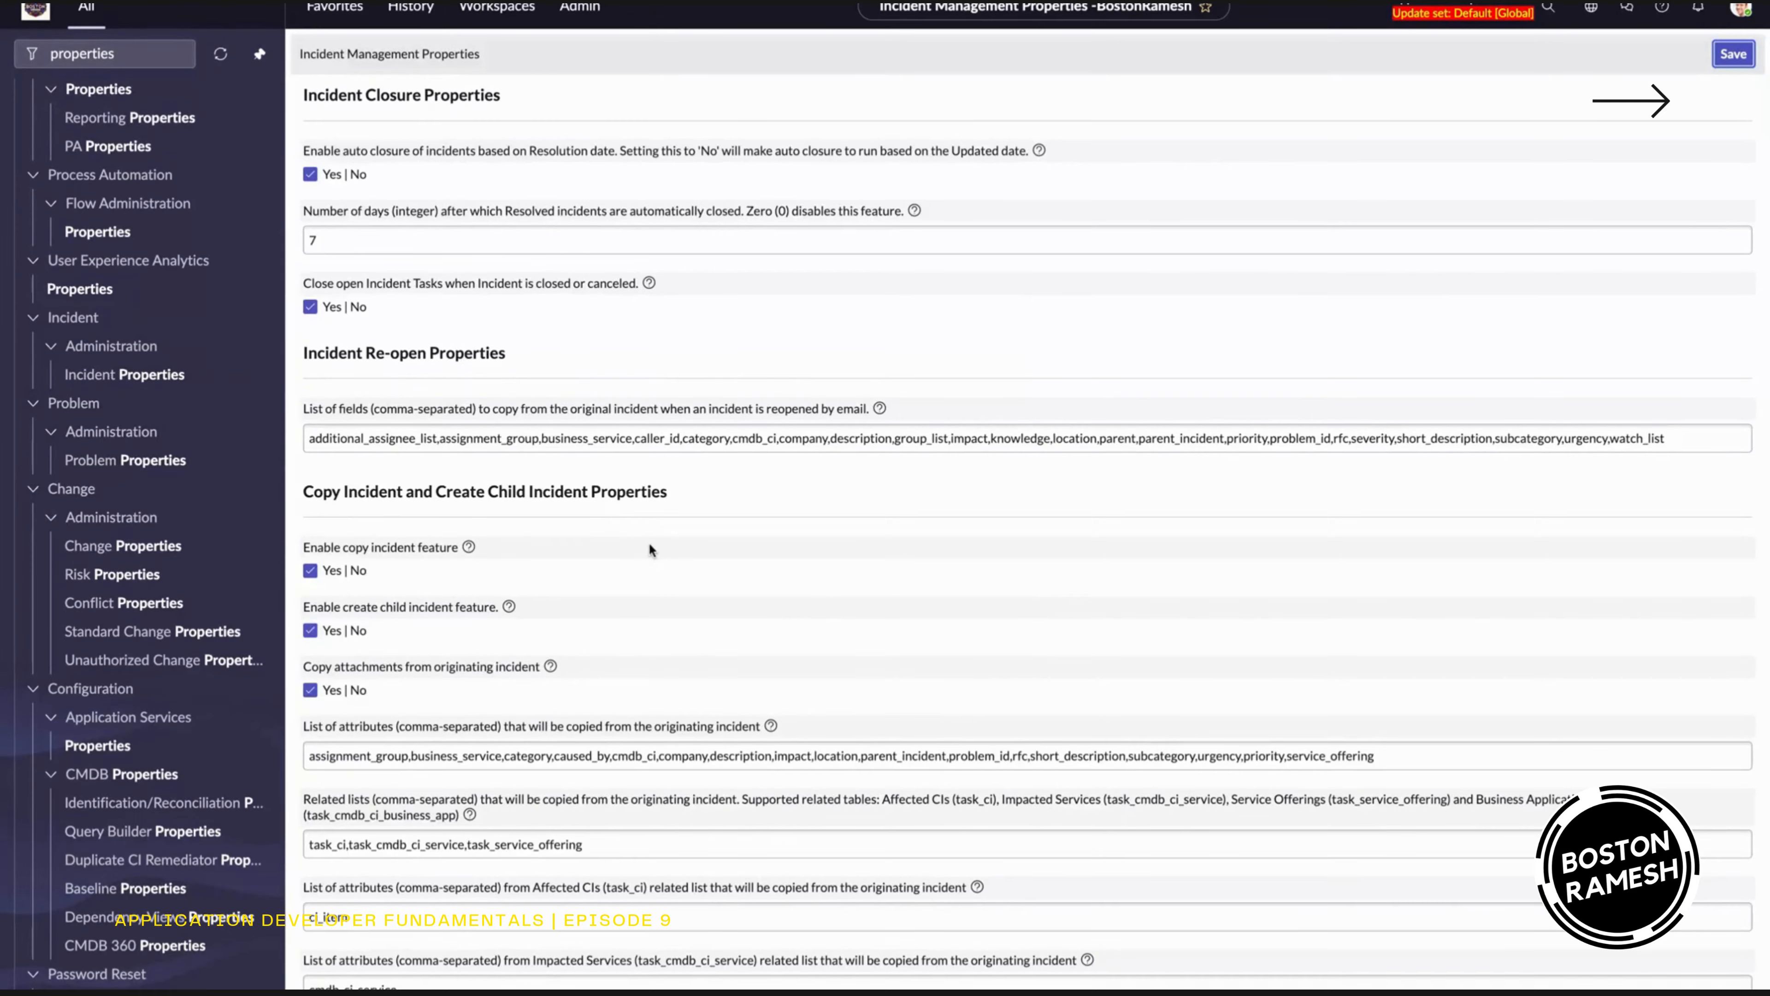
# - Examine the incident management properties, including the auto-closure option and the number of days before resolved incidents close
pyautogui.scroll(-10, 649, 543)
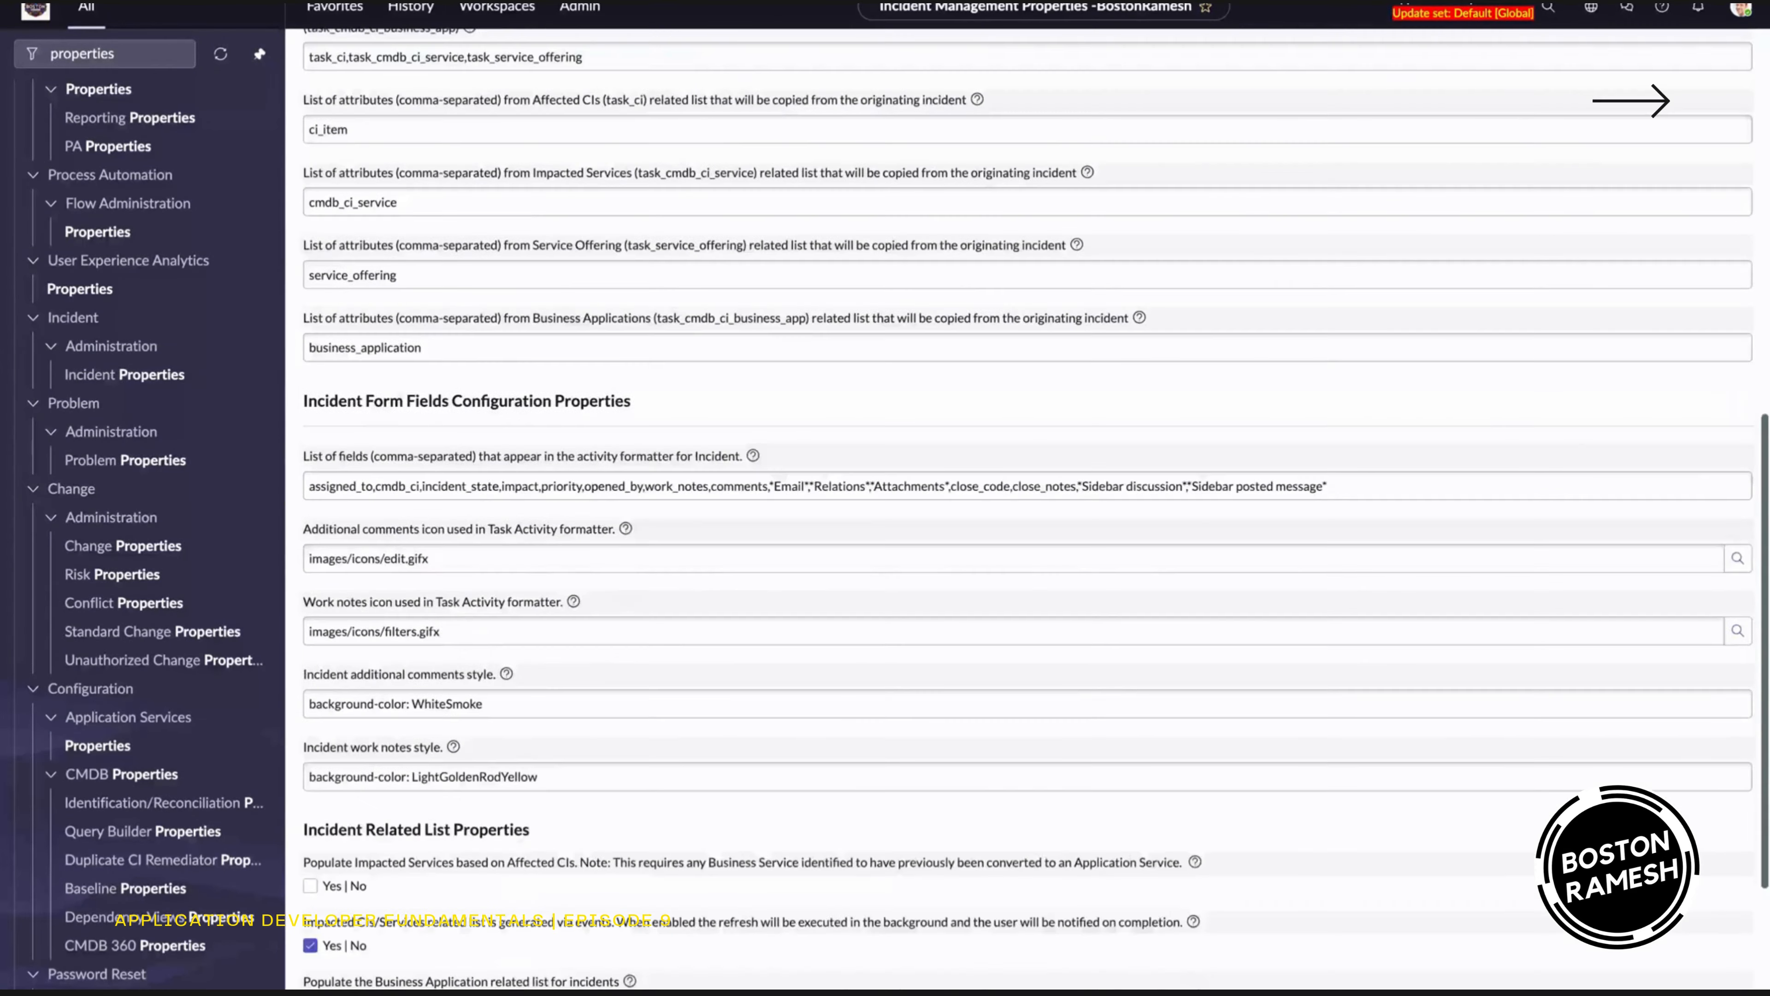
pyautogui.scroll(-4, 1028, 508)
pyautogui.scroll(7, 1028, 509)
pyautogui.scroll(6, 523, 176)
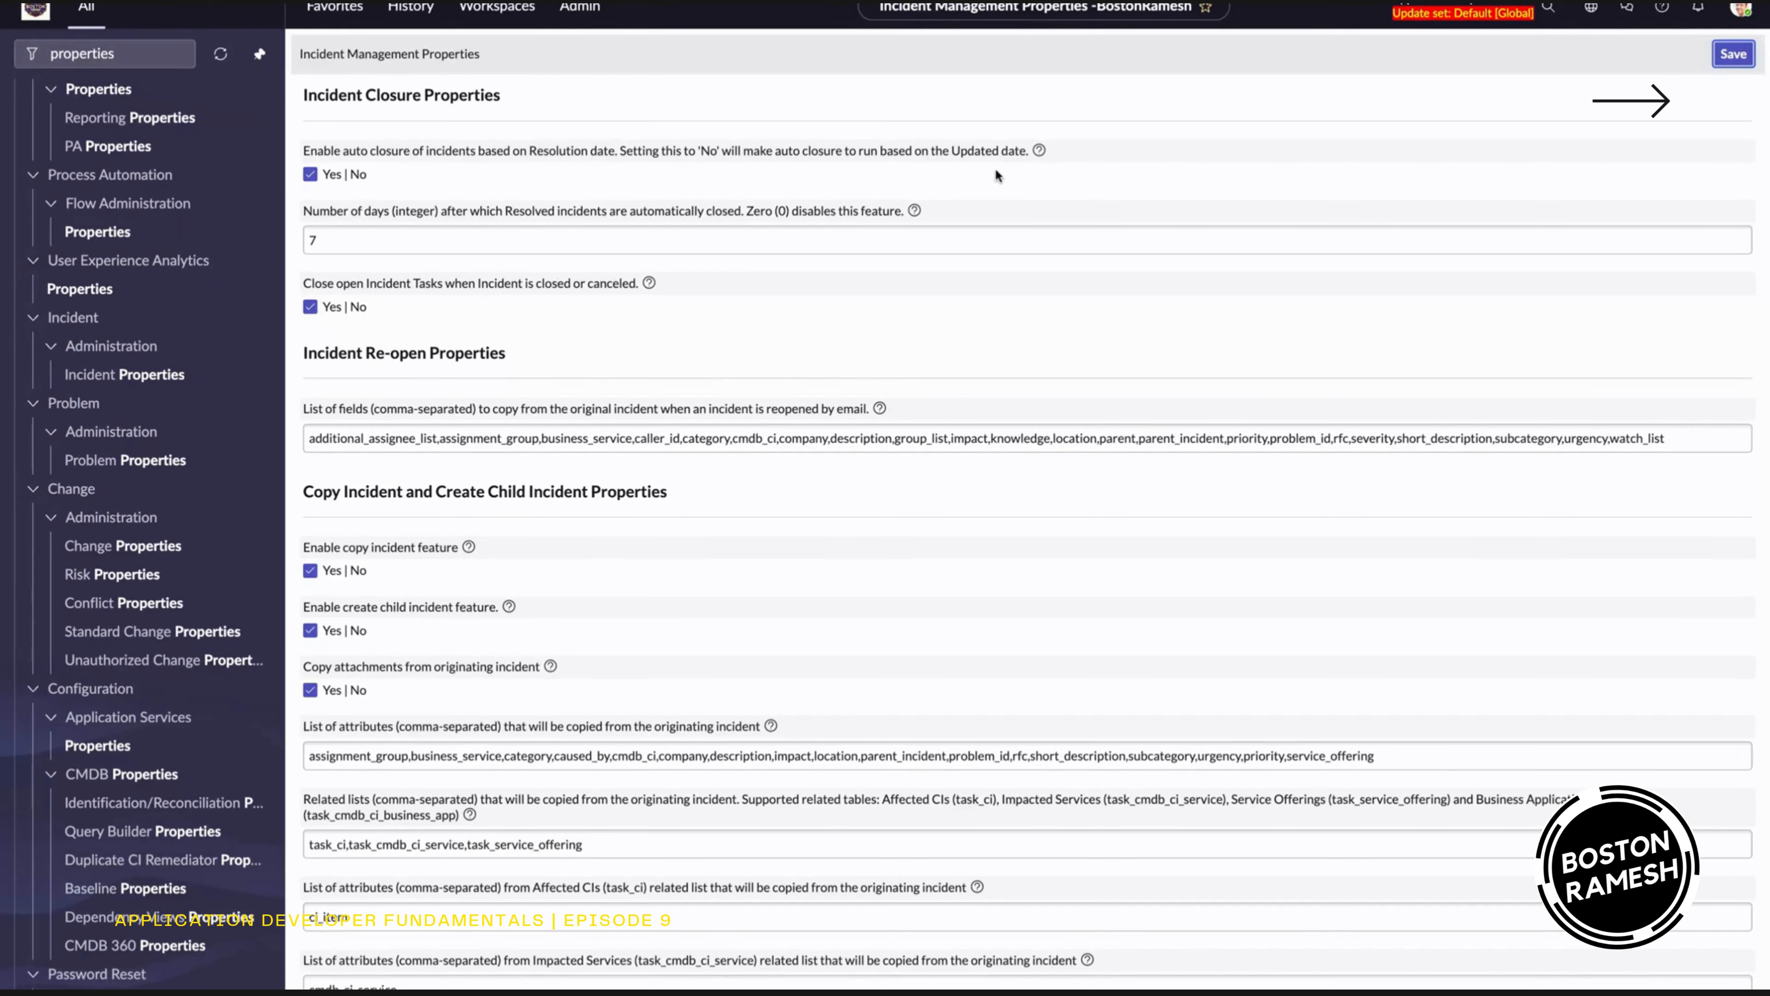
pyautogui.click(1039, 150)
pyautogui.click(319, 243)
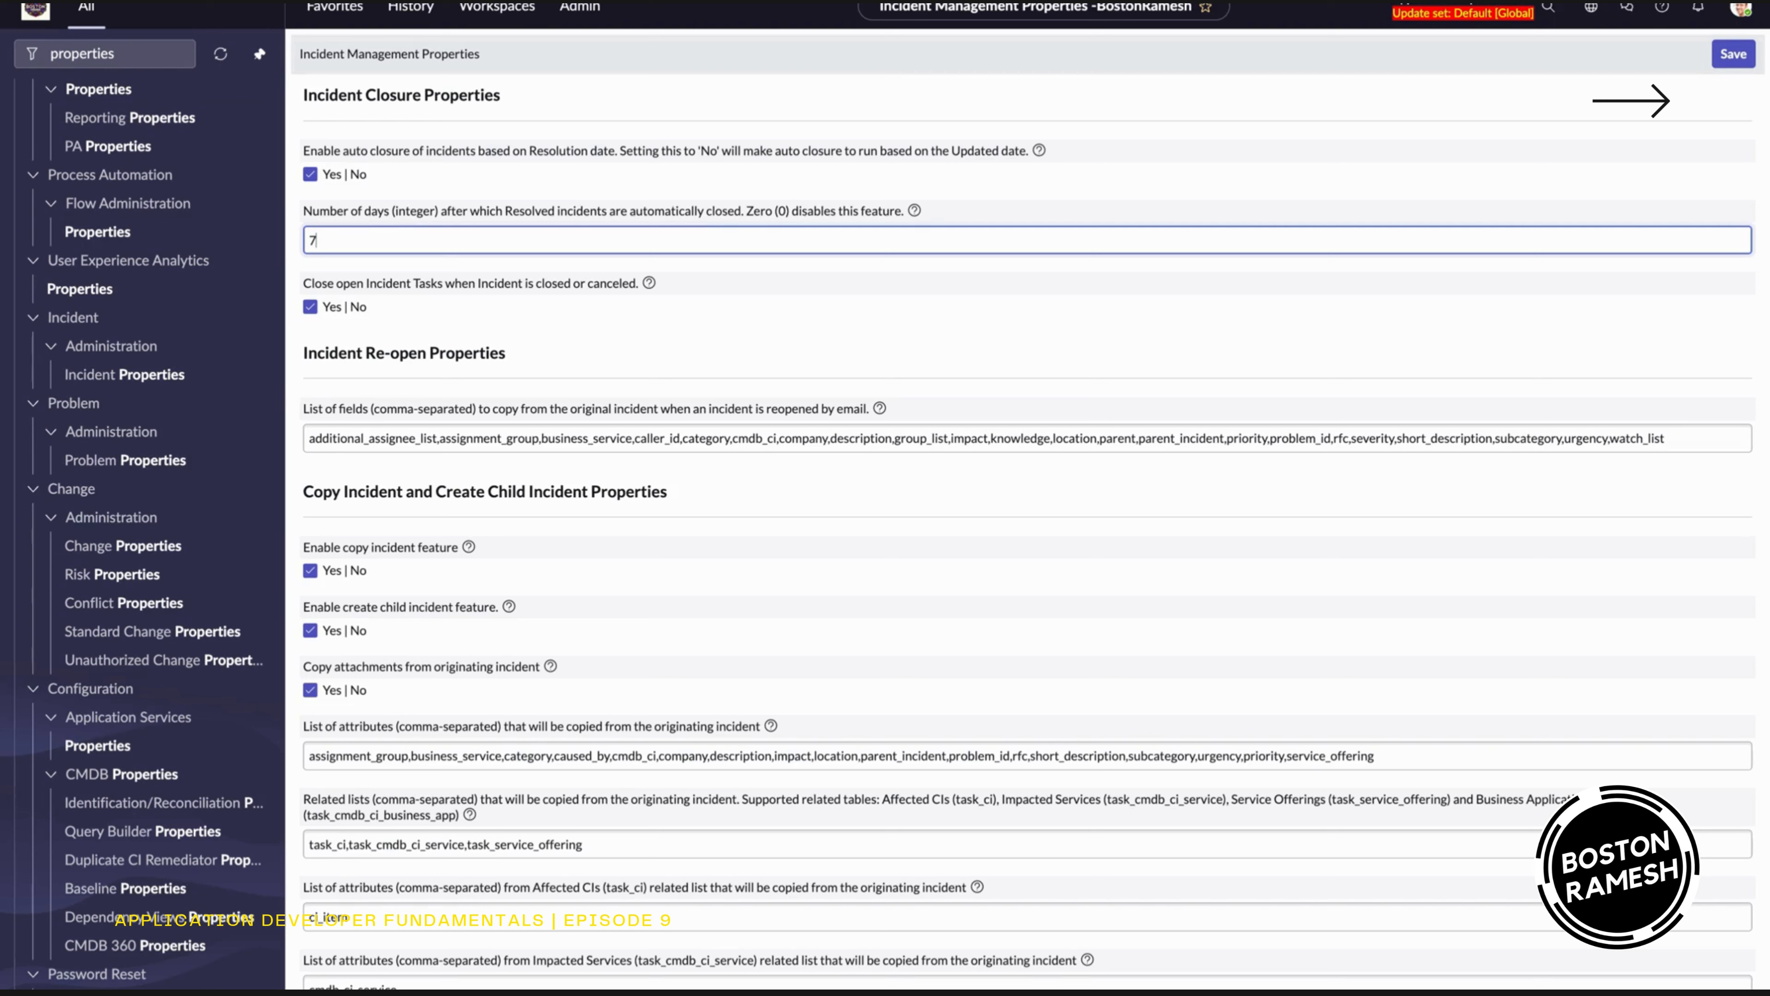
pyautogui.moveTo(332, 238); pyautogui.dragTo(301, 242)
pyautogui.click(702, 269)
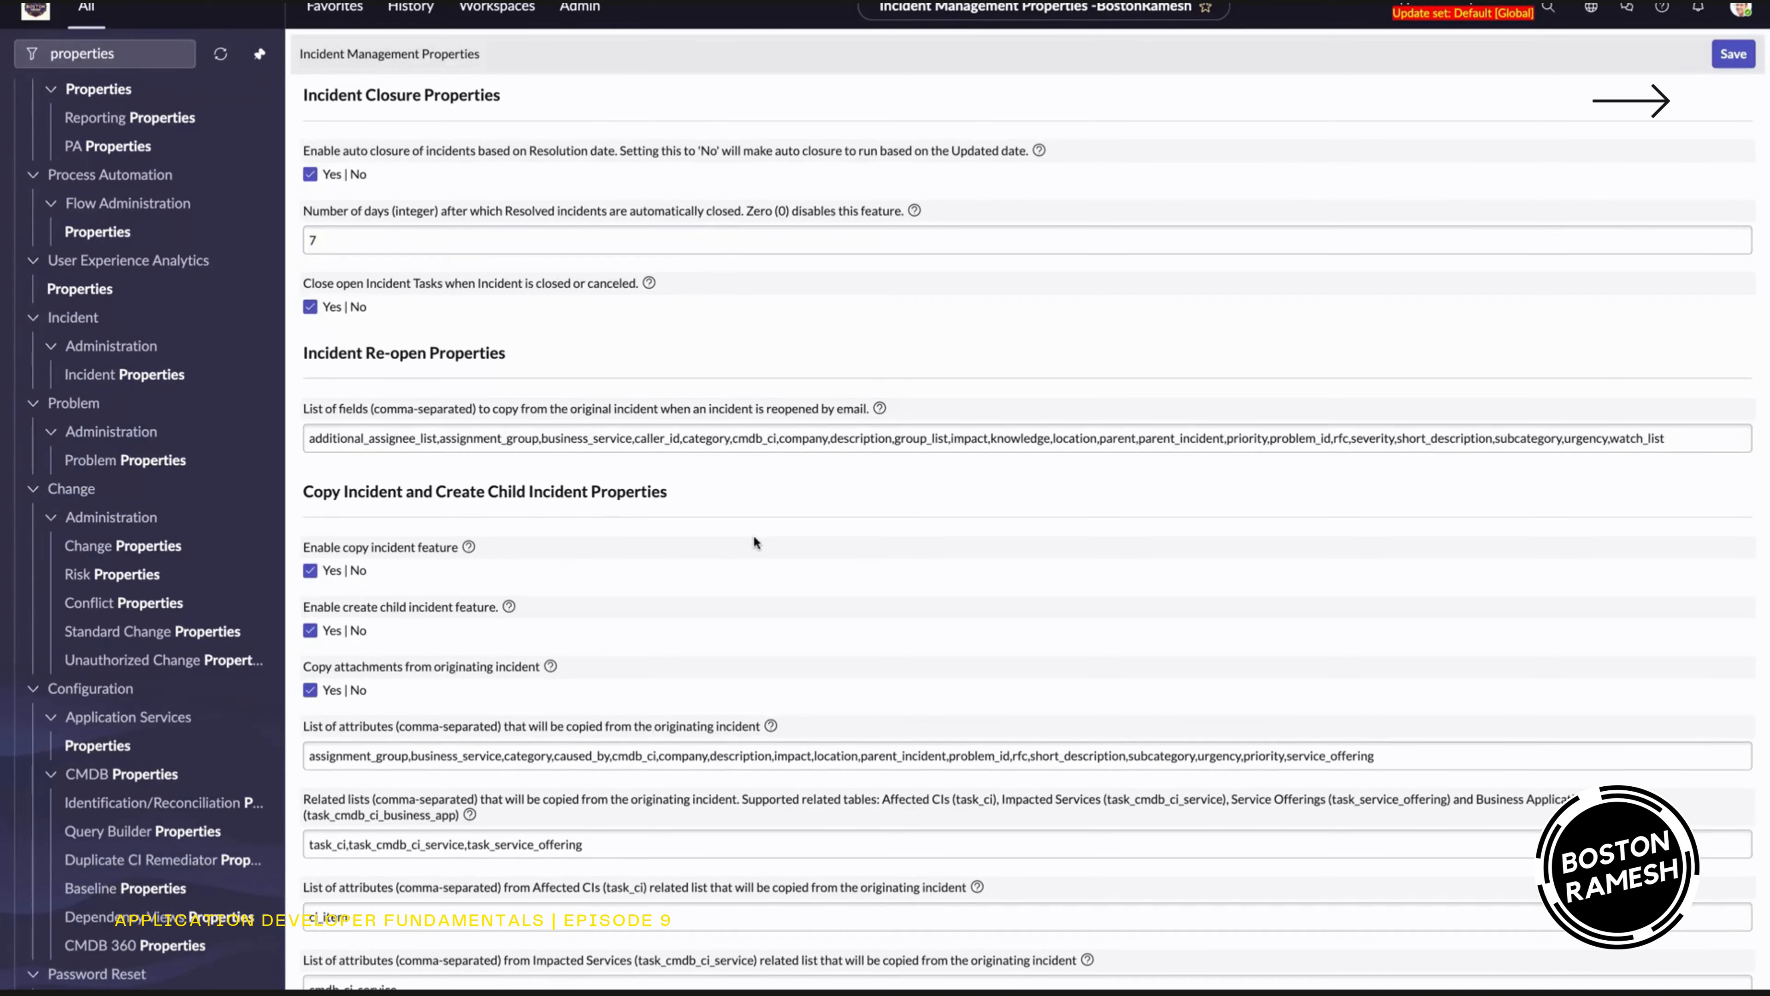
pyautogui.scroll(-10, 753, 538)
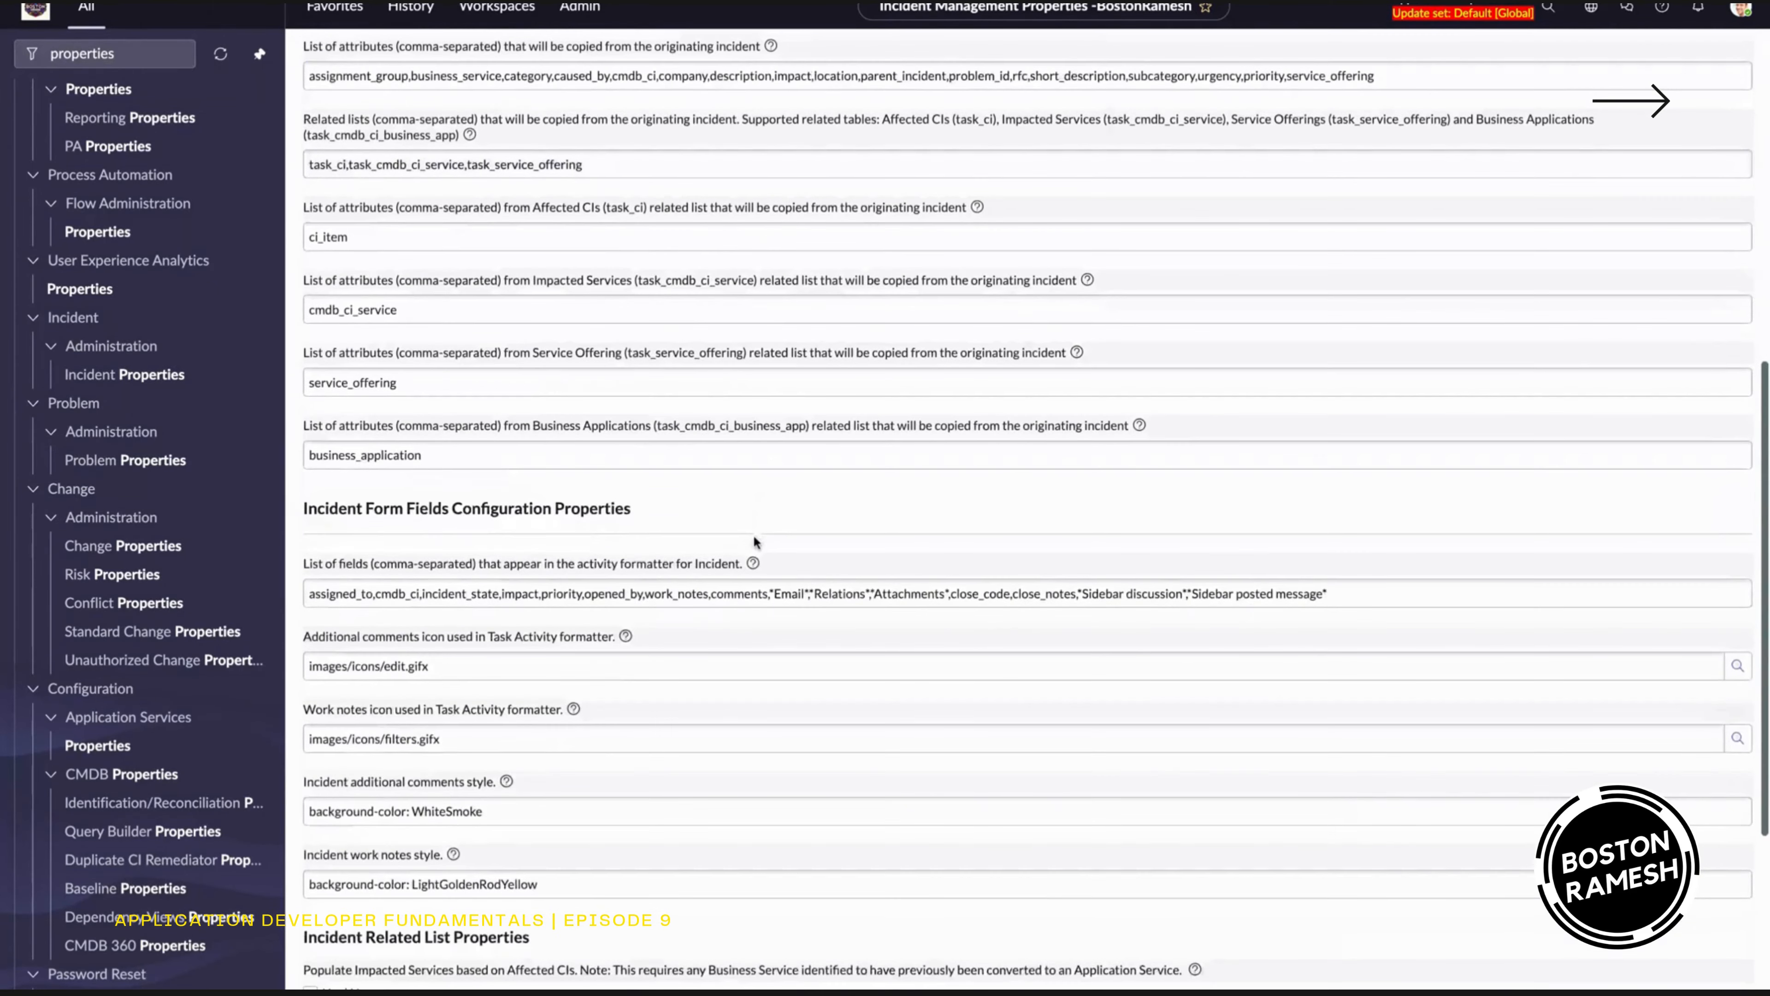
# - Replace the navigator filter with "bostonra" and open BR Application Properties under BostonRamesh Application
pyautogui.click(137, 56)
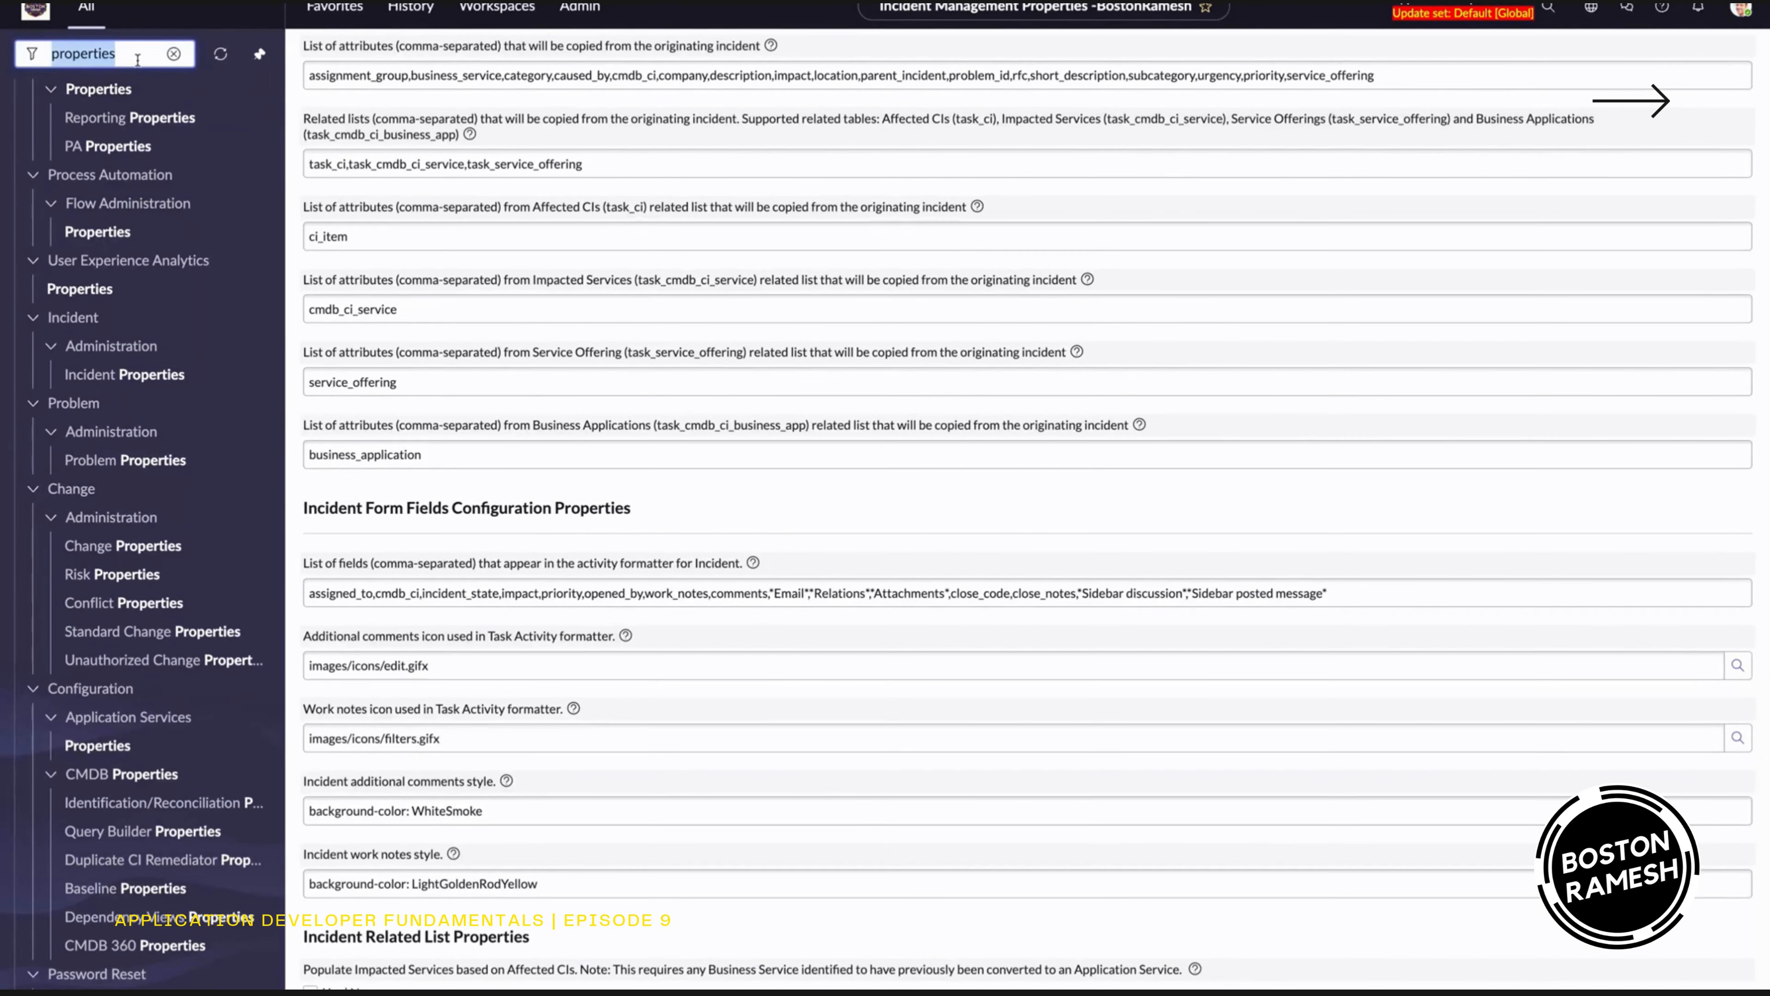
pyautogui.press('BackSpace')
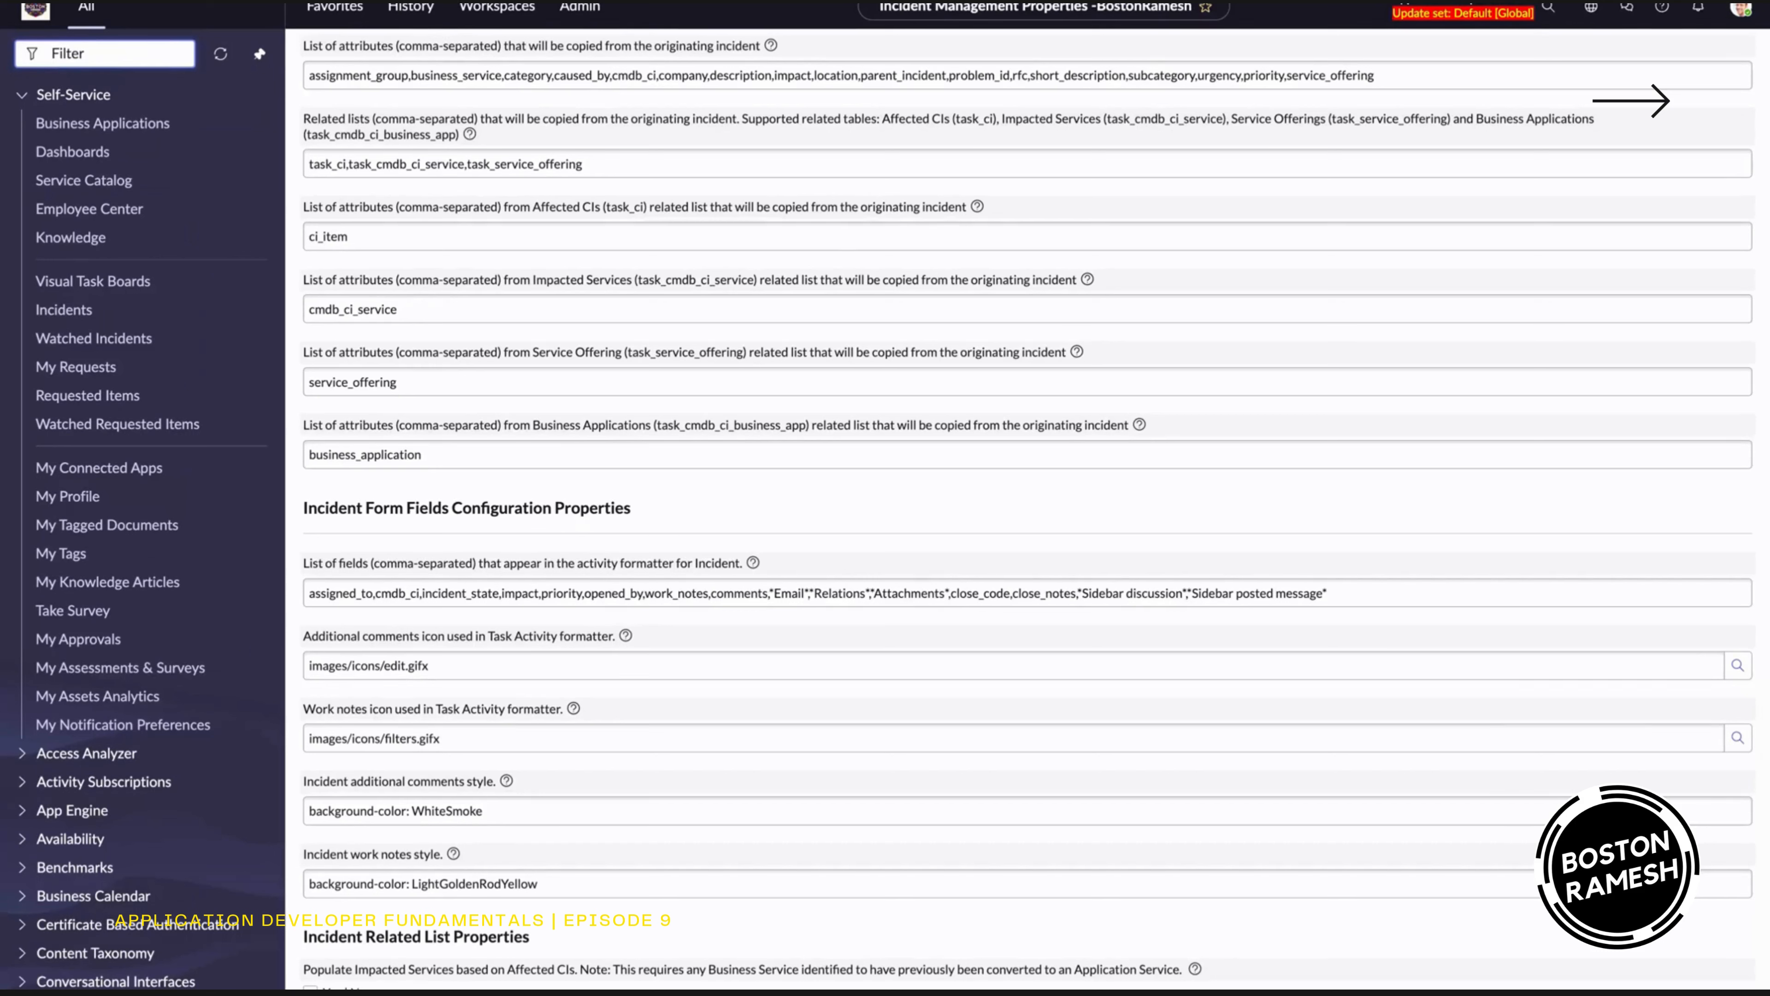
pyautogui.write('bostonra')
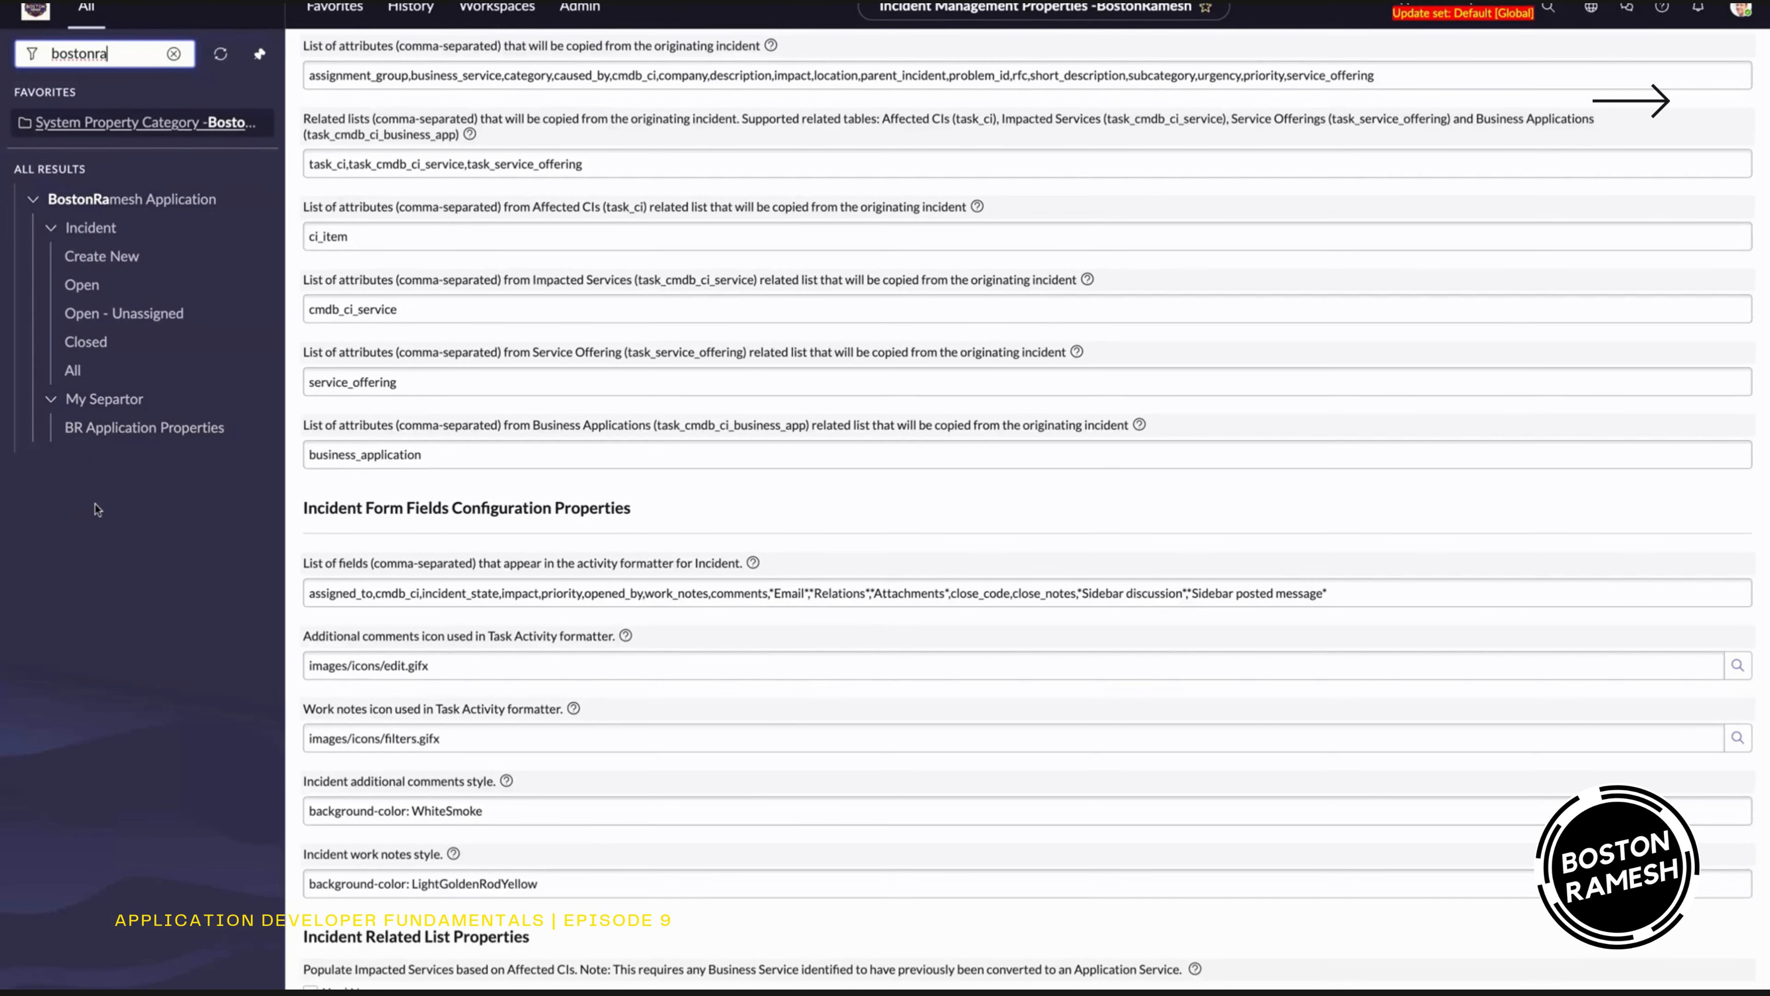
pyautogui.click(148, 431)
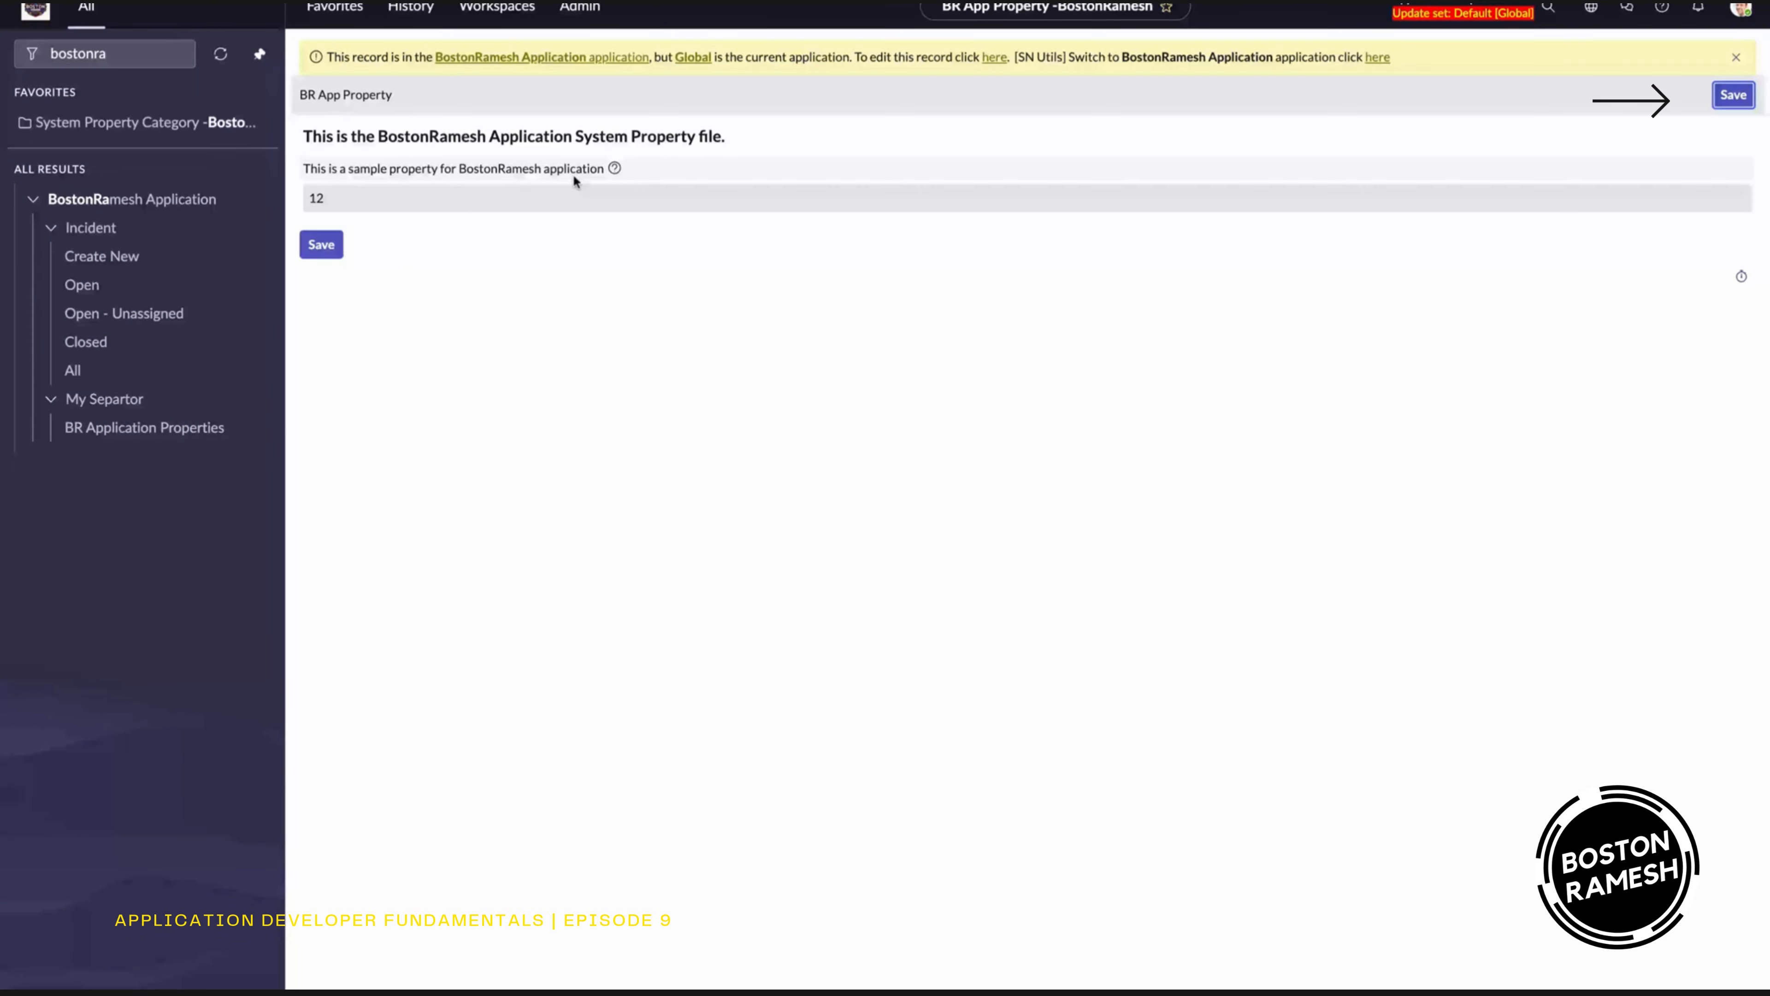
pyautogui.click(337, 197)
pyautogui.click(1508, 24)
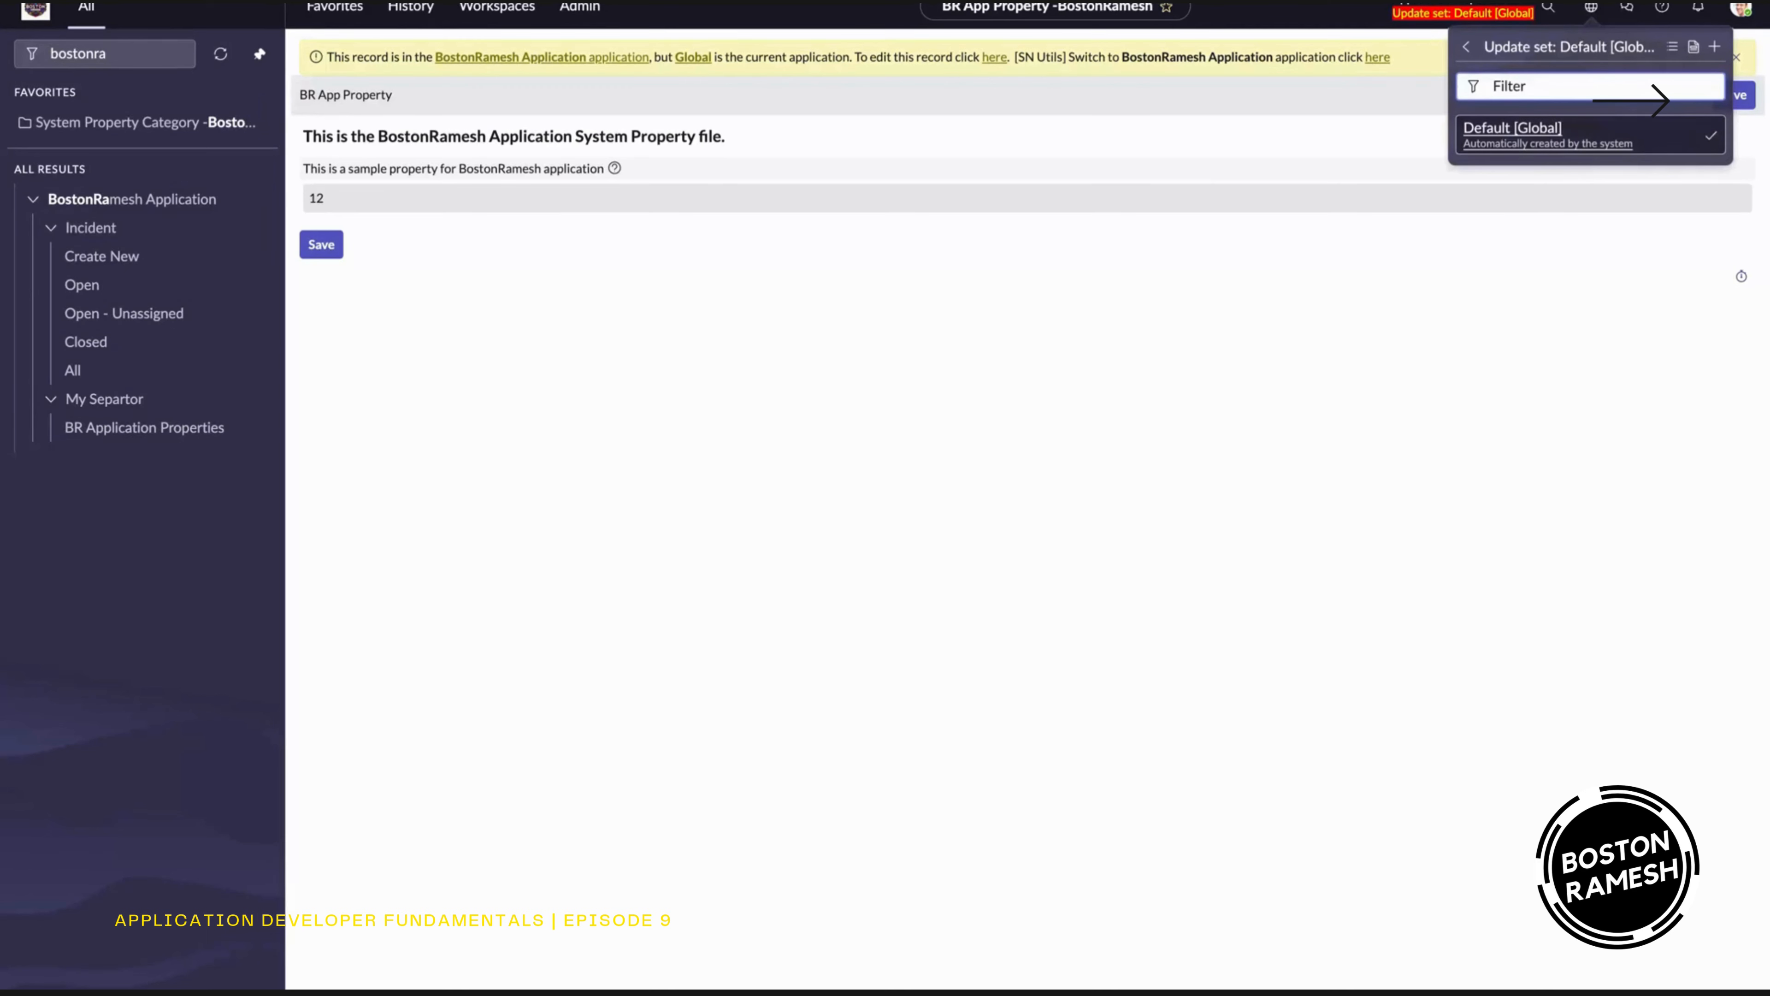
pyautogui.write('o')
pyautogui.press('BackSpace')
pyautogui.write('boston')
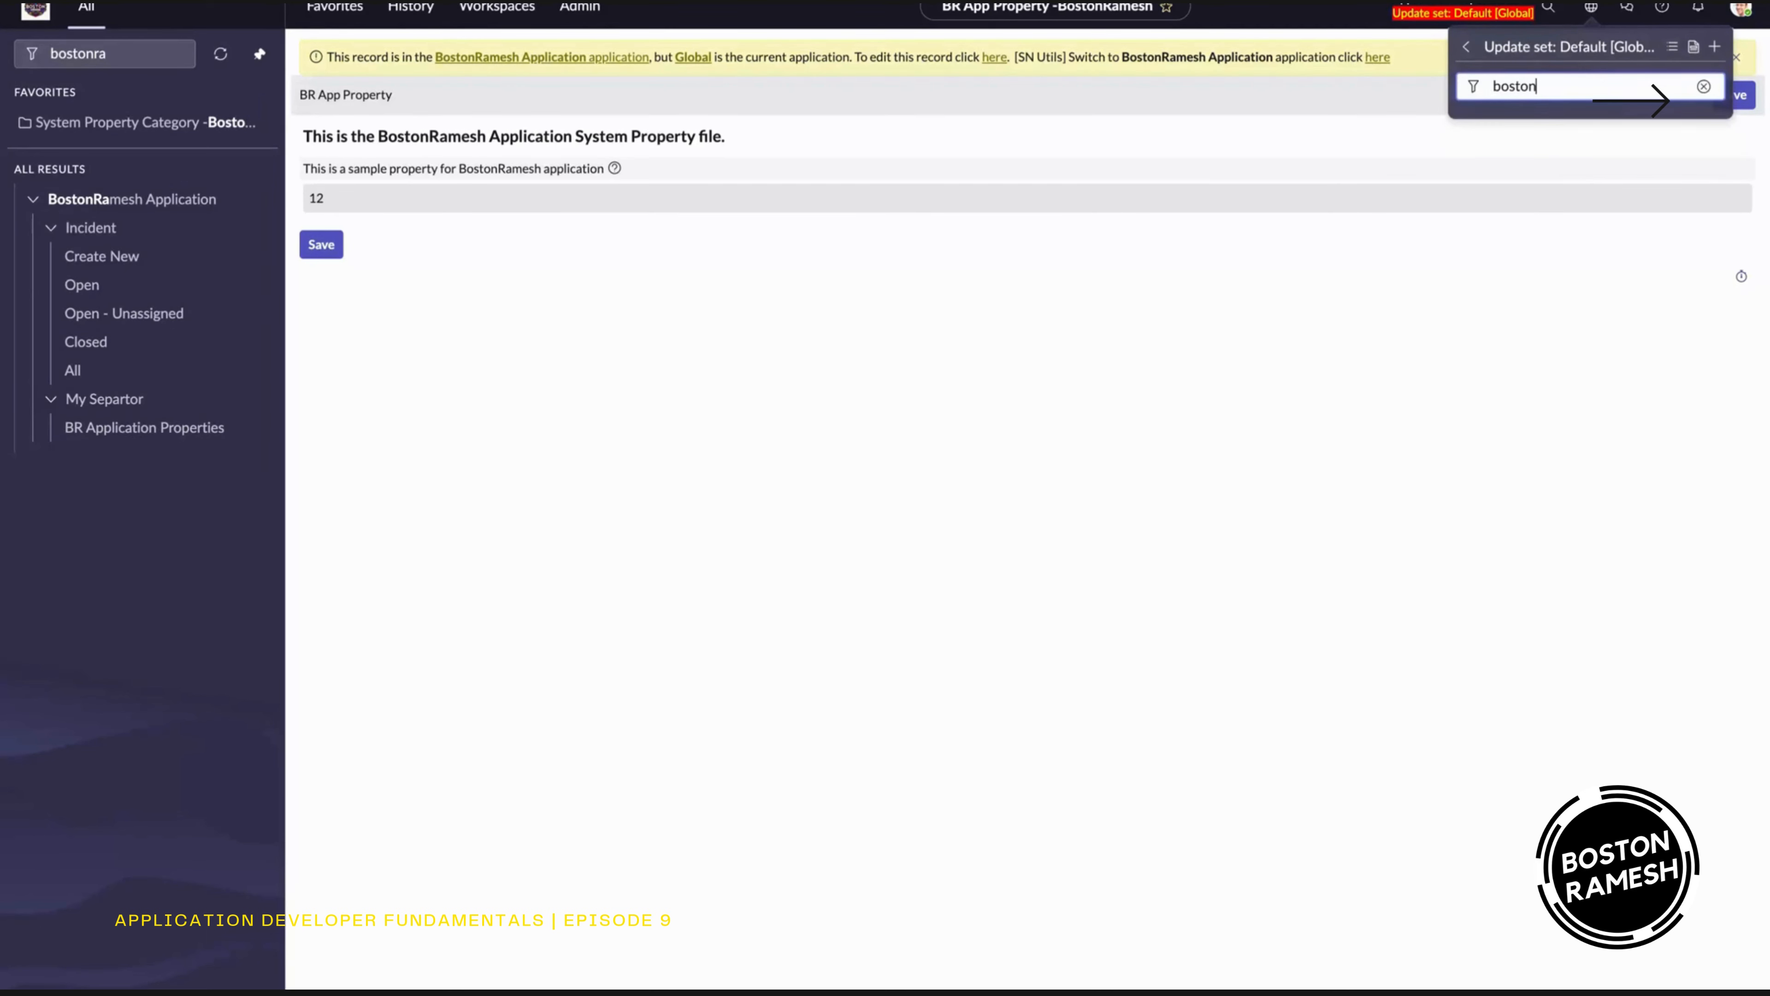
pyautogui.press('BackSpace')
pyautogui.press('BackSpace')
pyautogui.press('BackSpace')
pyautogui.click(1554, 221)
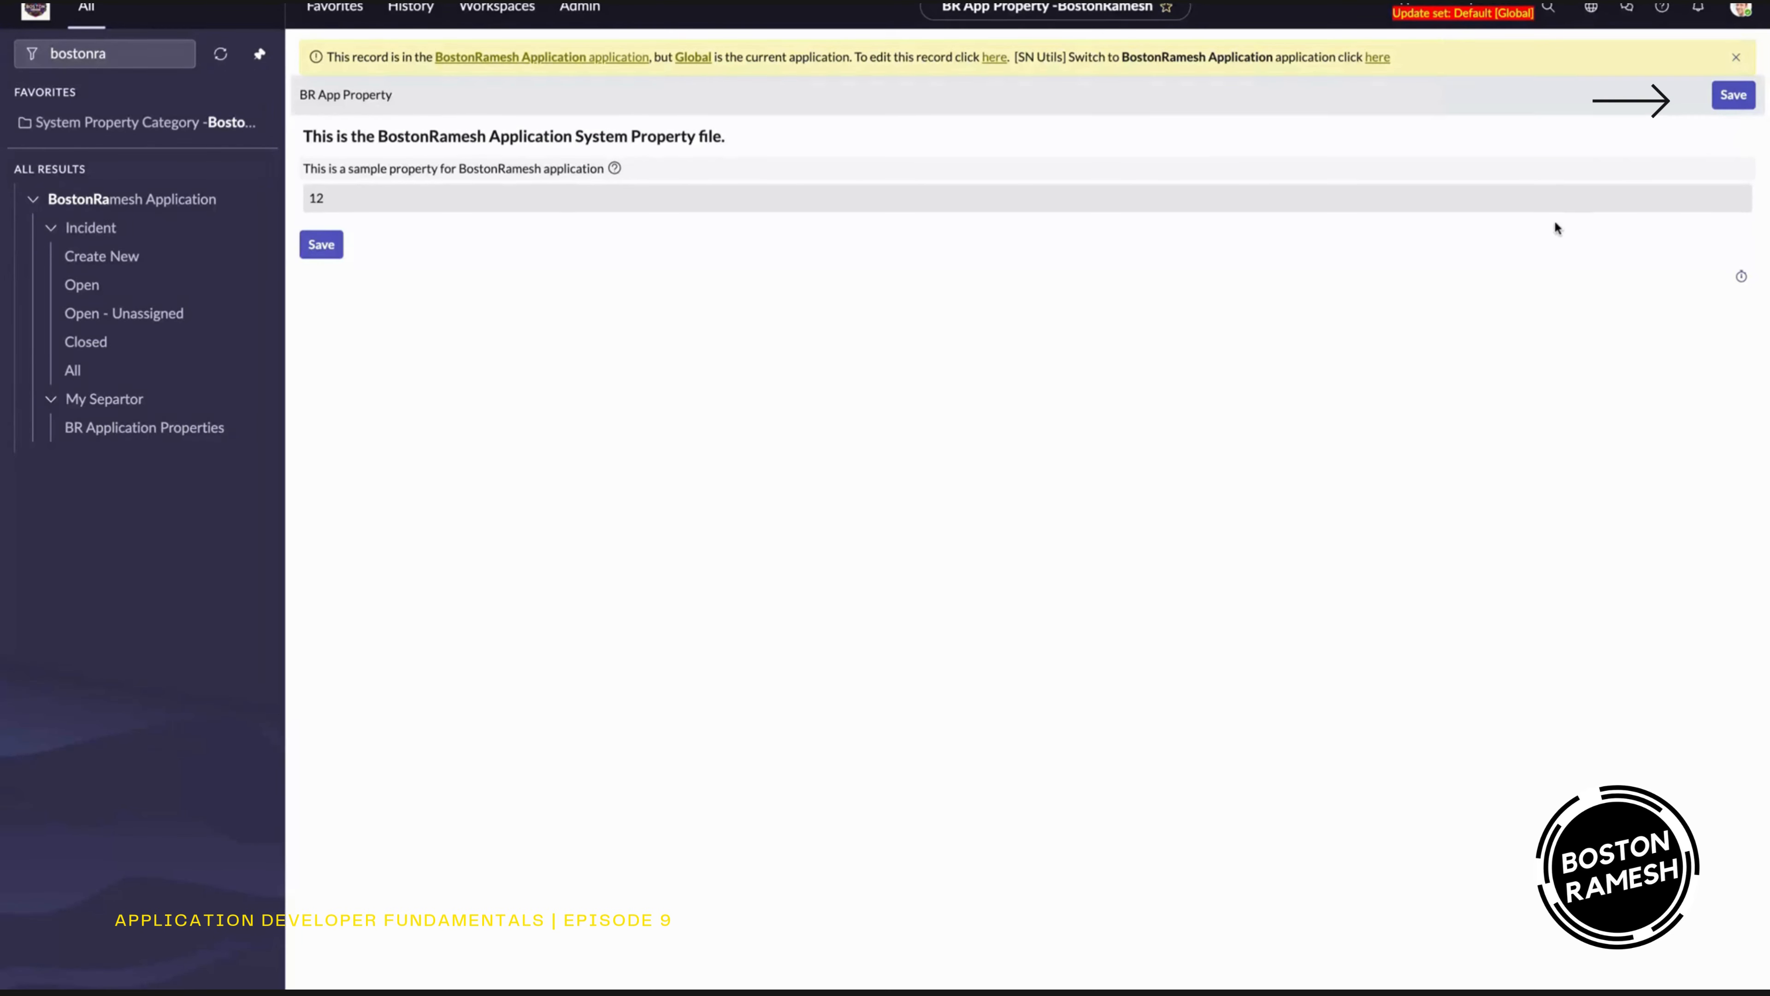
# - Switch the application scope to BostonRamesh Application, filtering the scope list by "boston"
pyautogui.click(1593, 12)
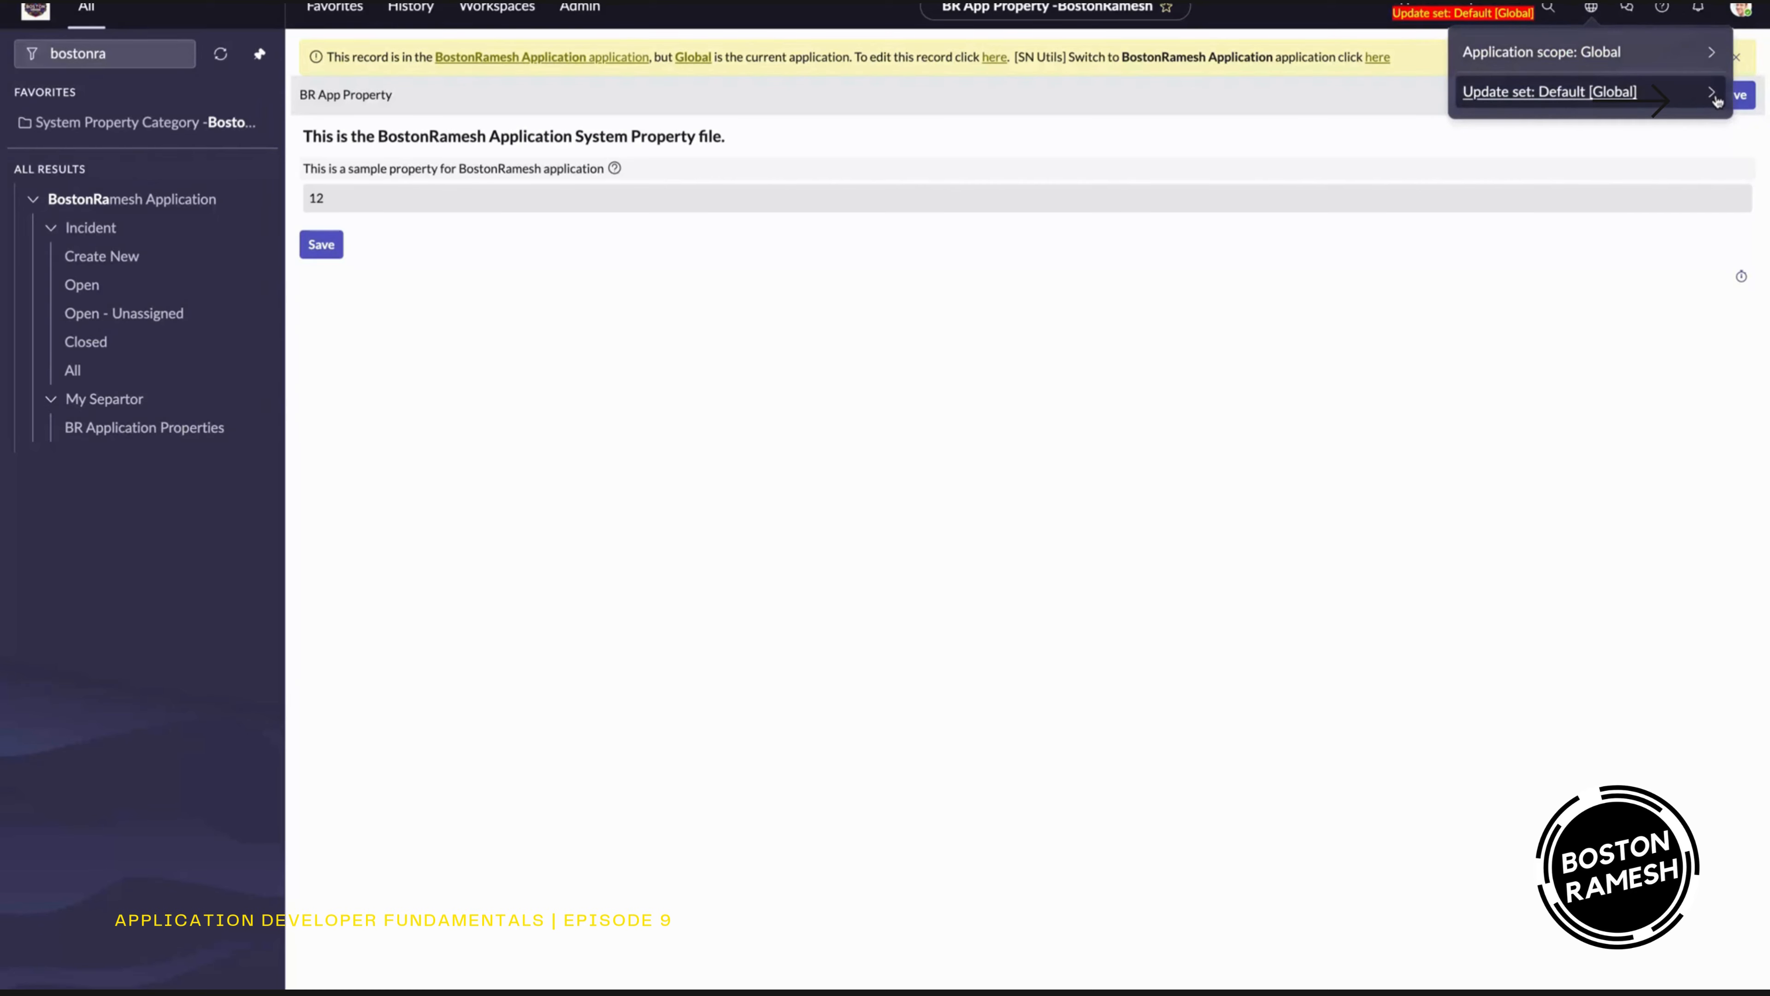
pyautogui.click(1715, 57)
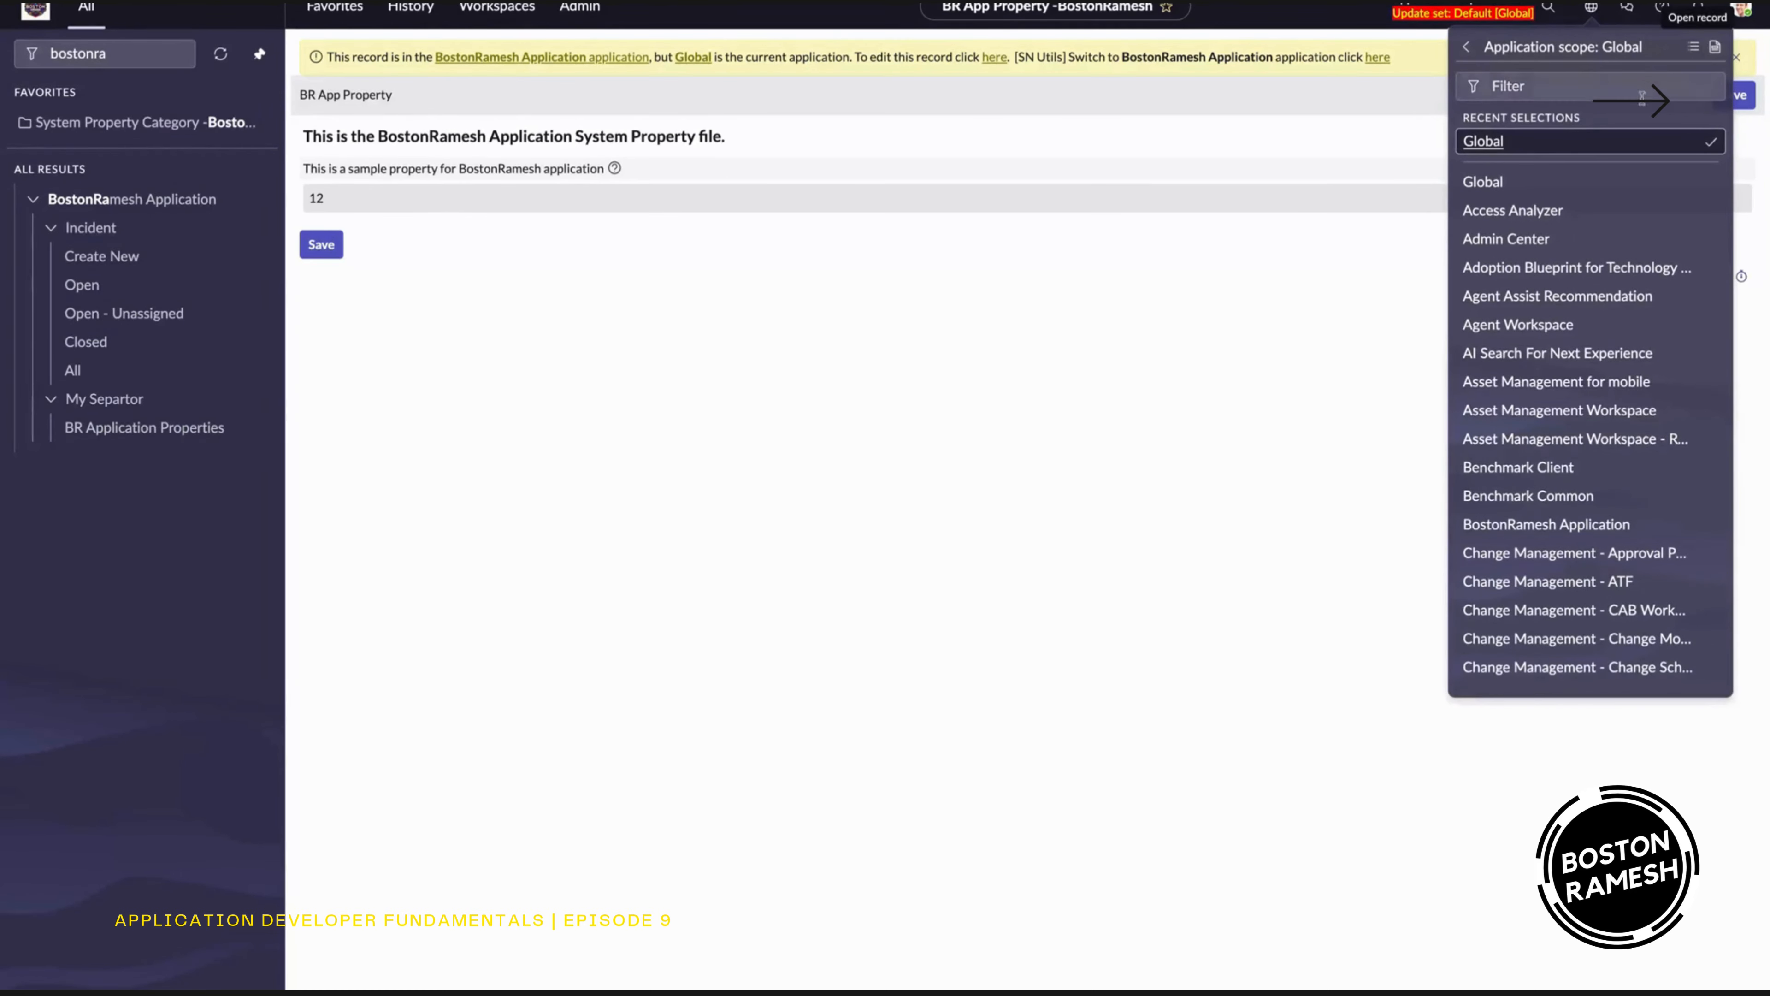
pyautogui.click(1537, 85)
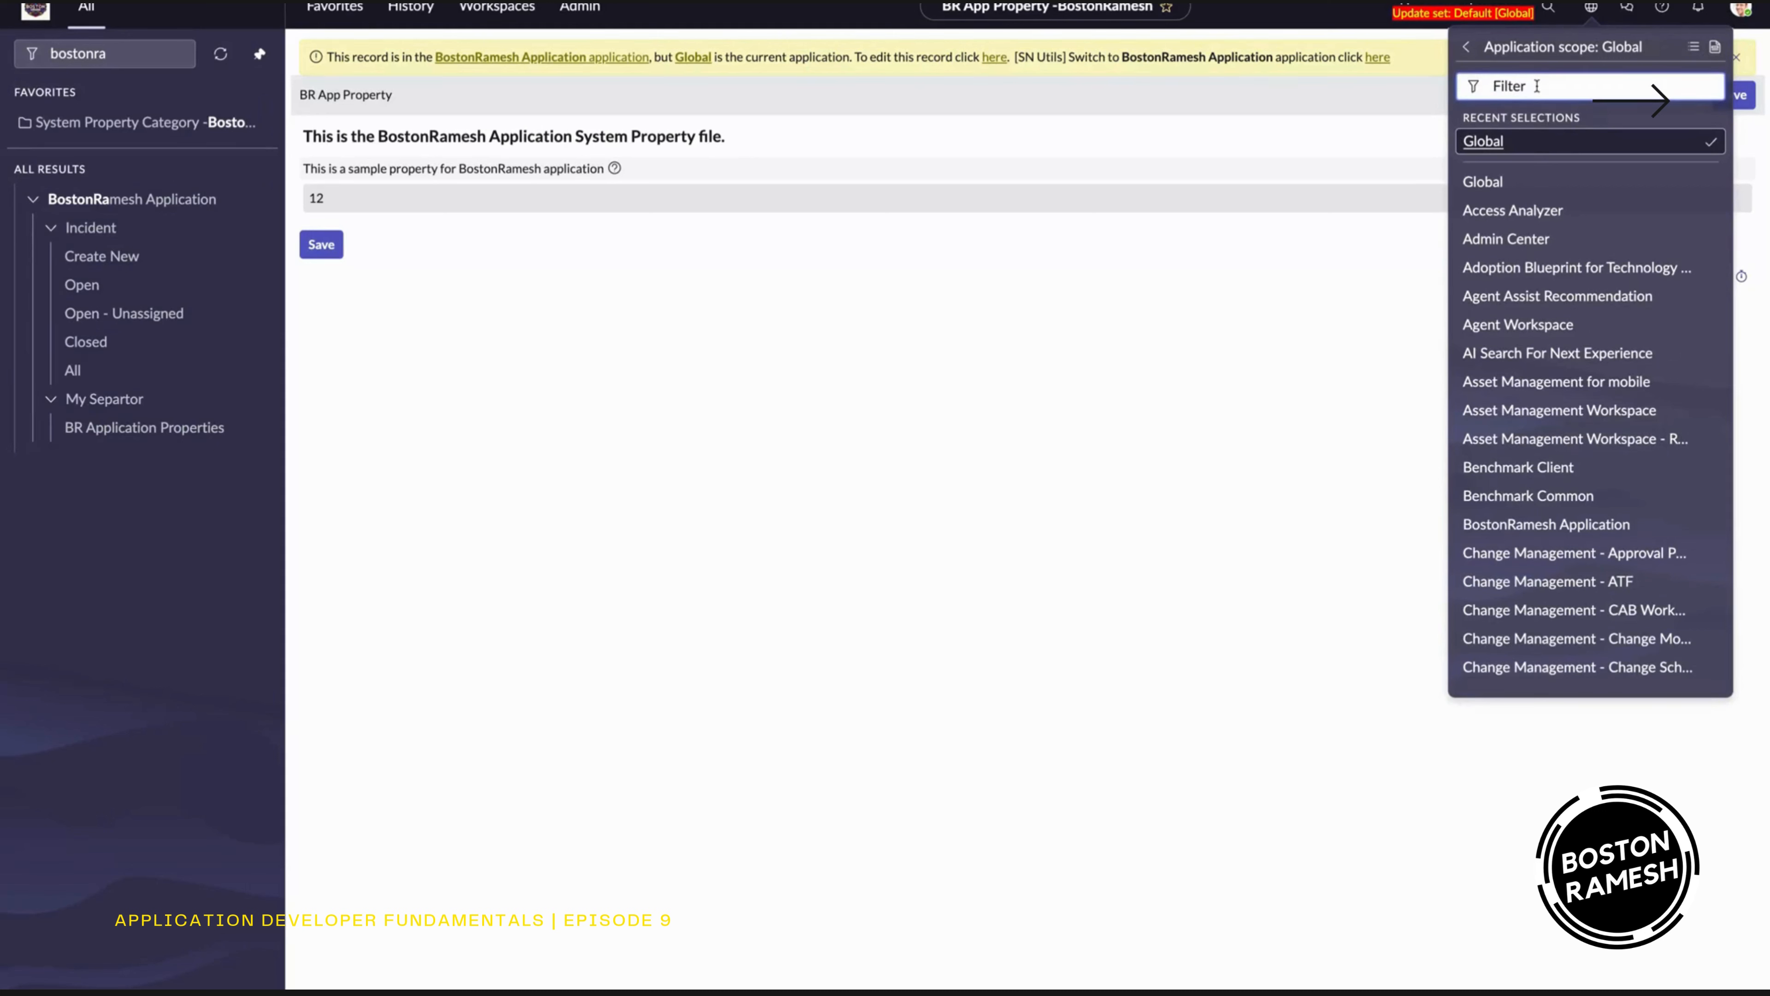
pyautogui.write('boston')
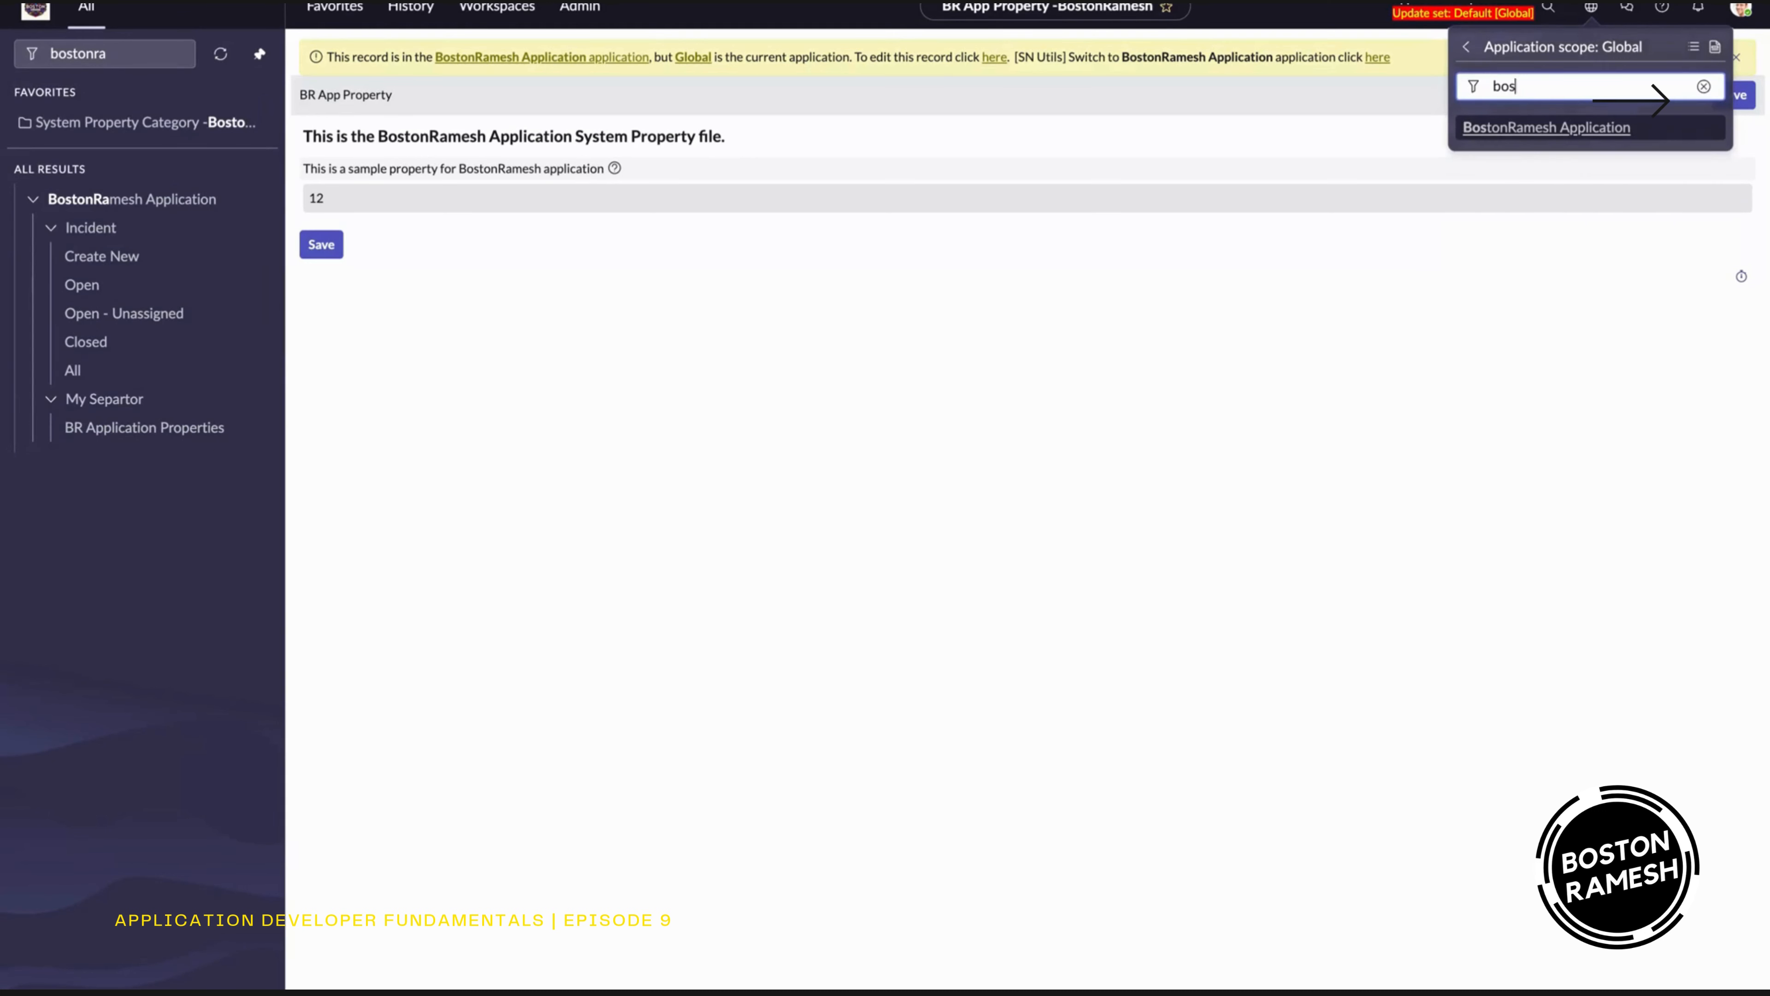
pyautogui.click(1503, 128)
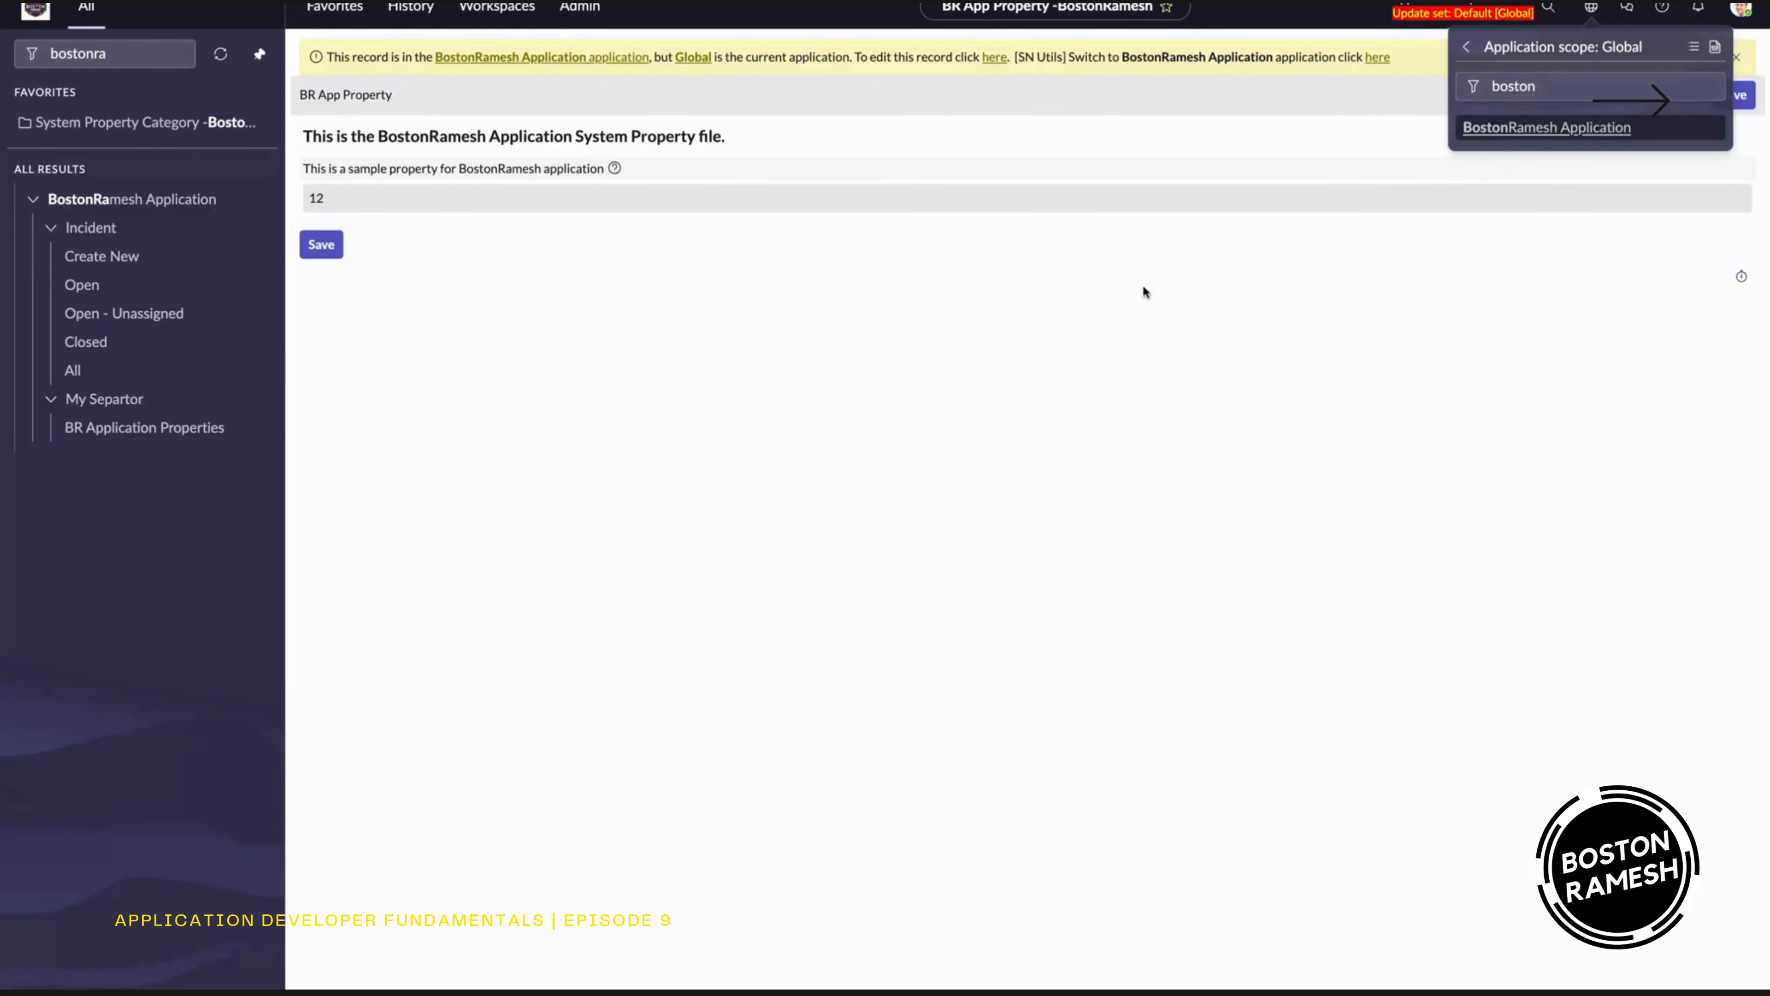
pyautogui.click(1512, 132)
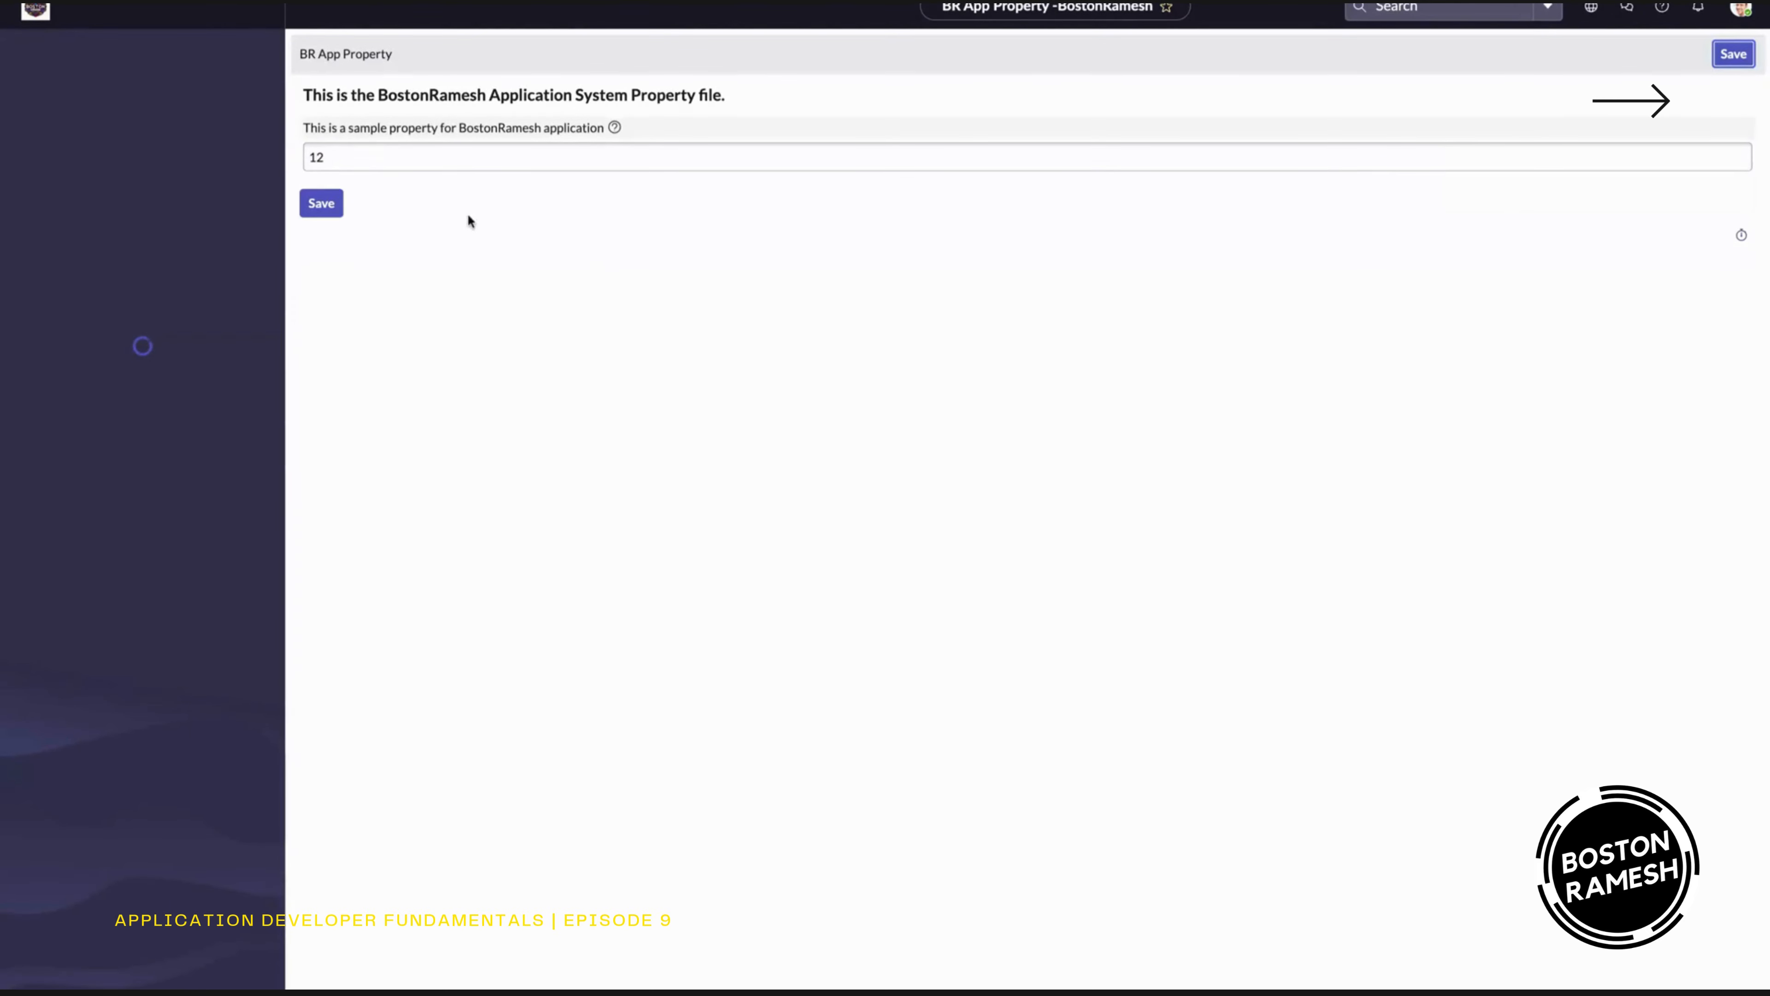
# - Set the sample property for the BostonRamesh application to 20 and save the properties
pyautogui.click(358, 155)
pyautogui.press('BackSpace')
pyautogui.press('BackSpace')
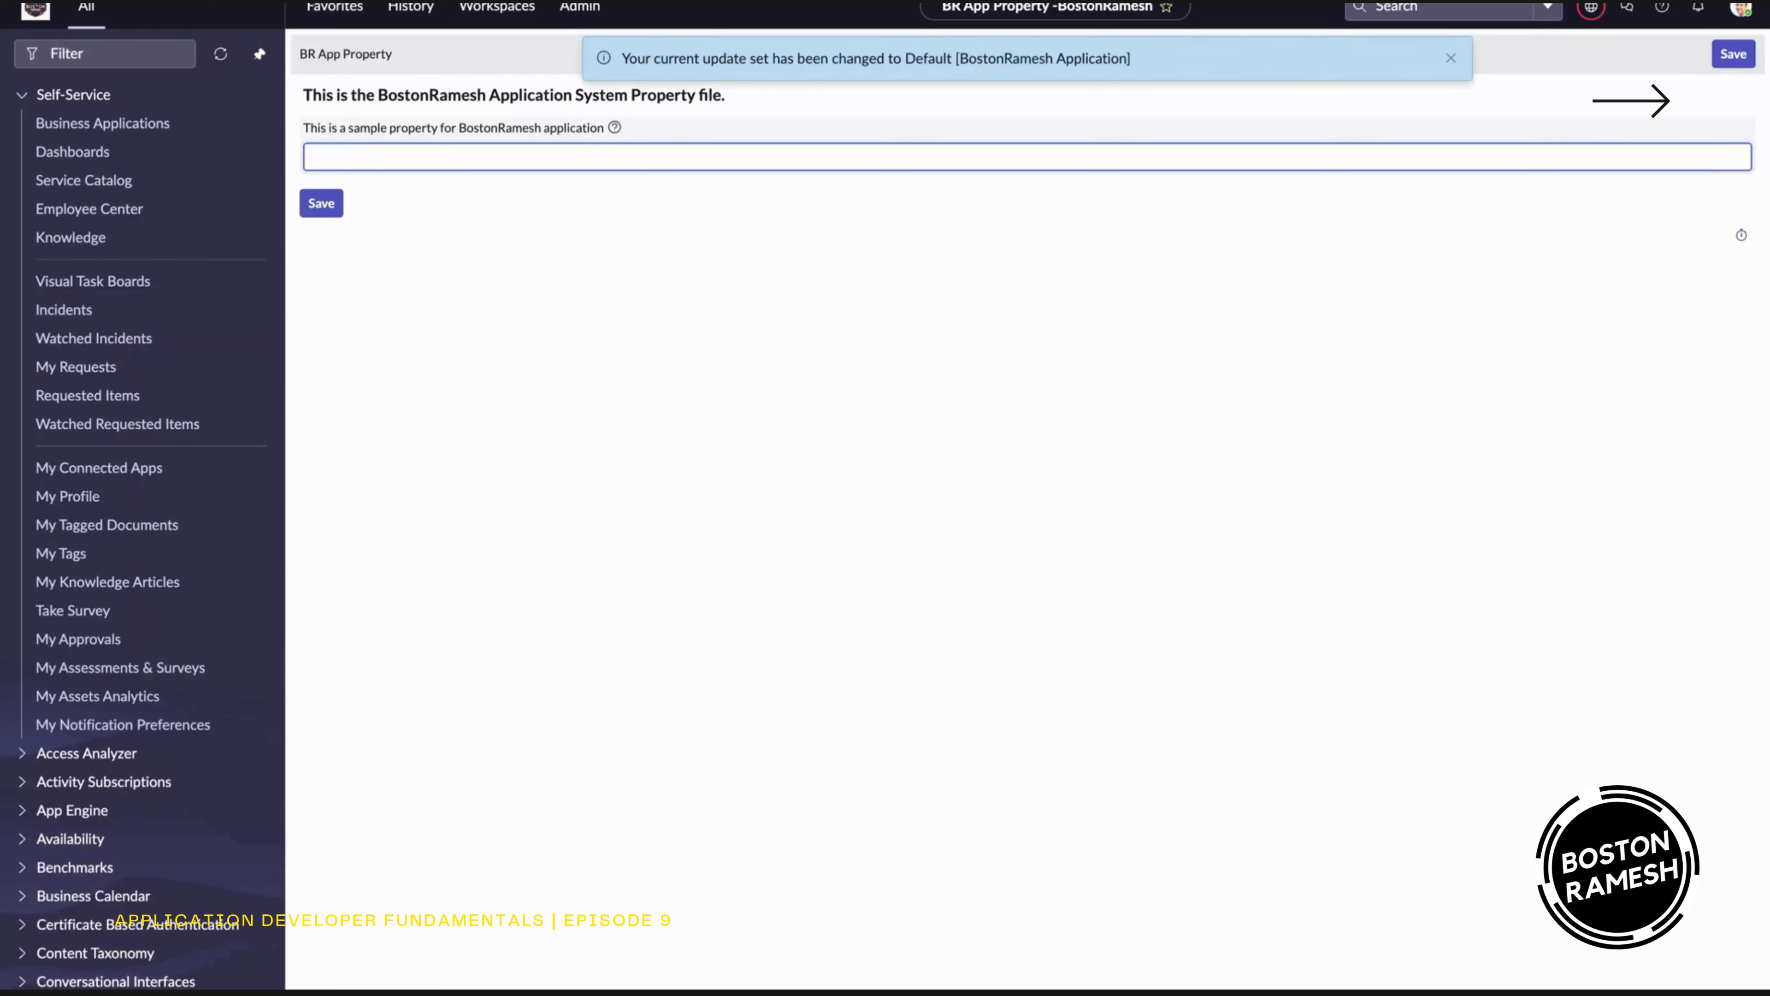
pyautogui.write('20')
pyautogui.click(322, 206)
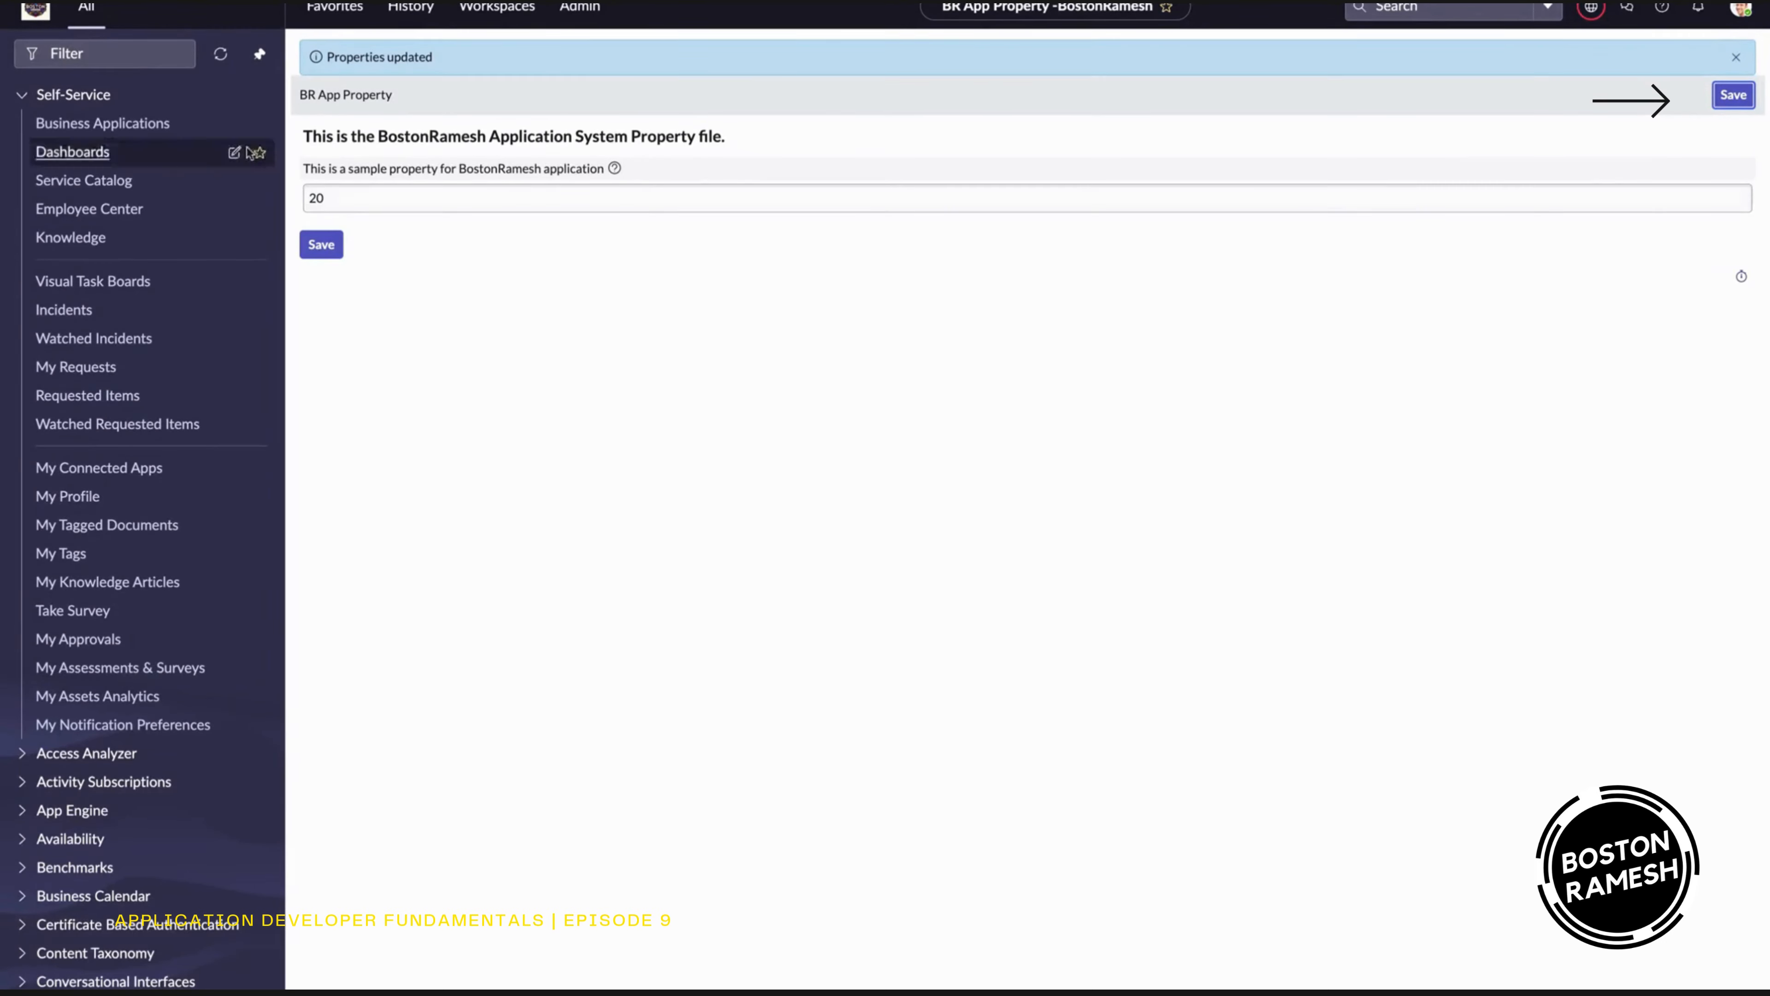
# - Filter the navigator by "studi" and open Studio under System Applications
pyautogui.click(134, 54)
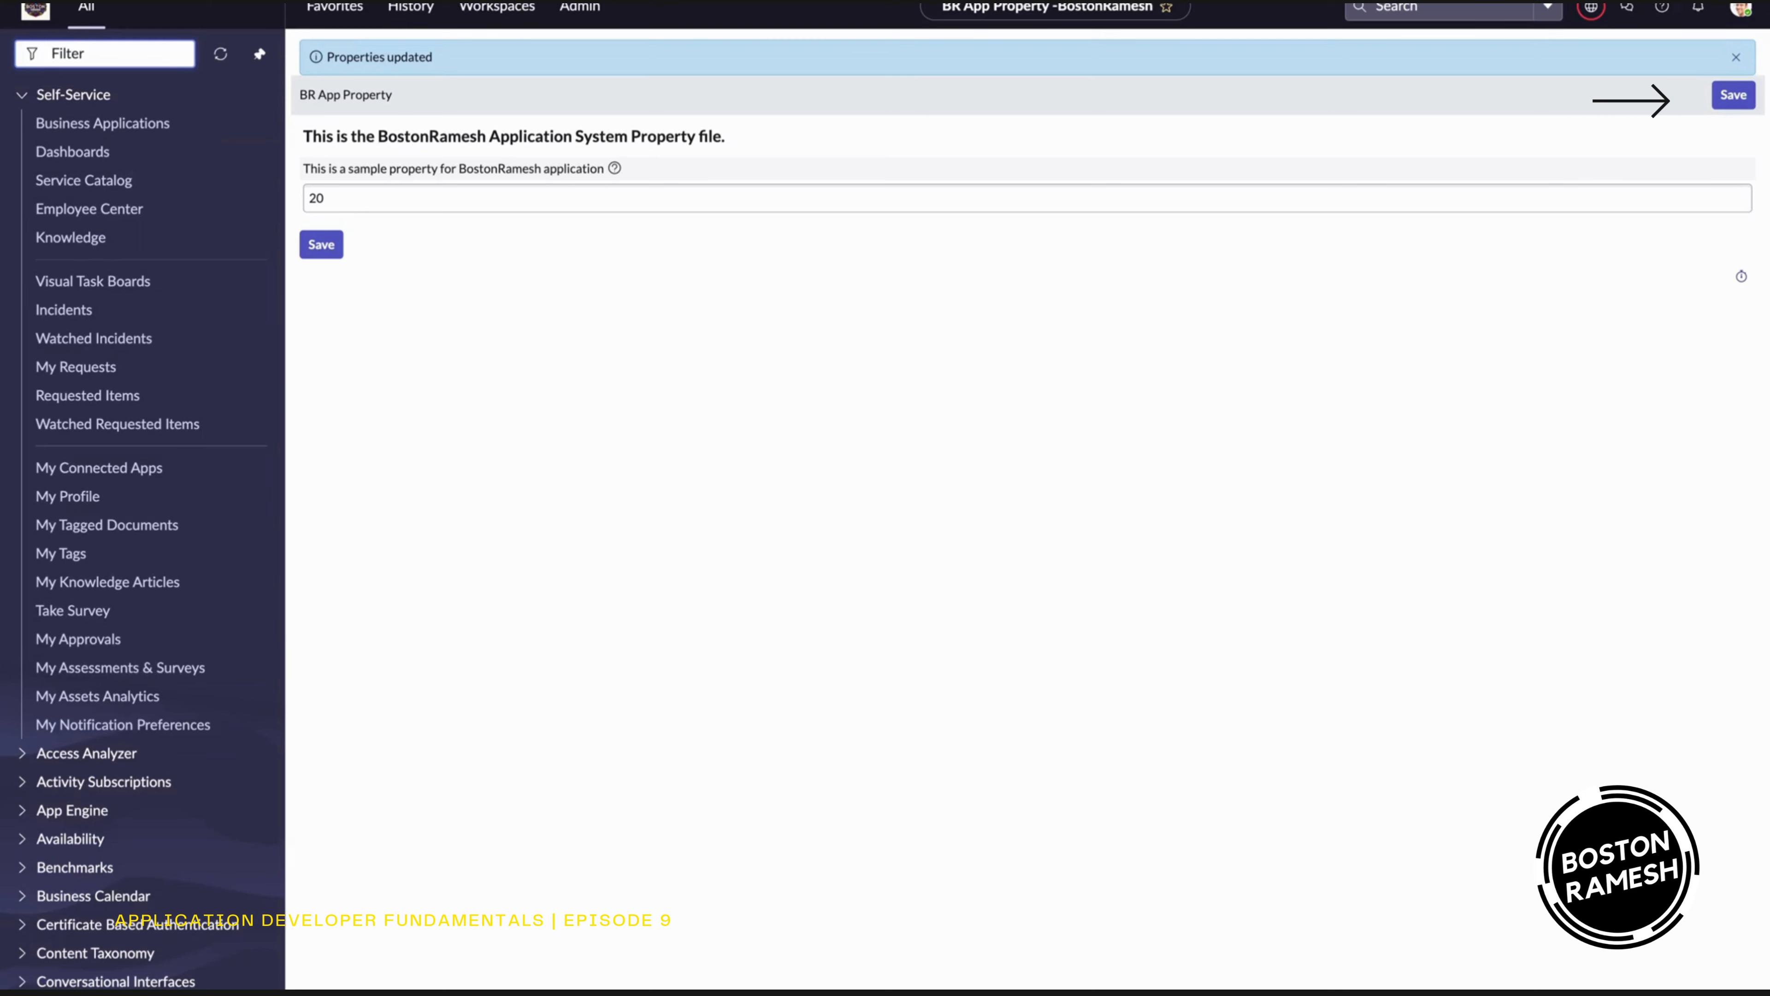
pyautogui.write('studi')
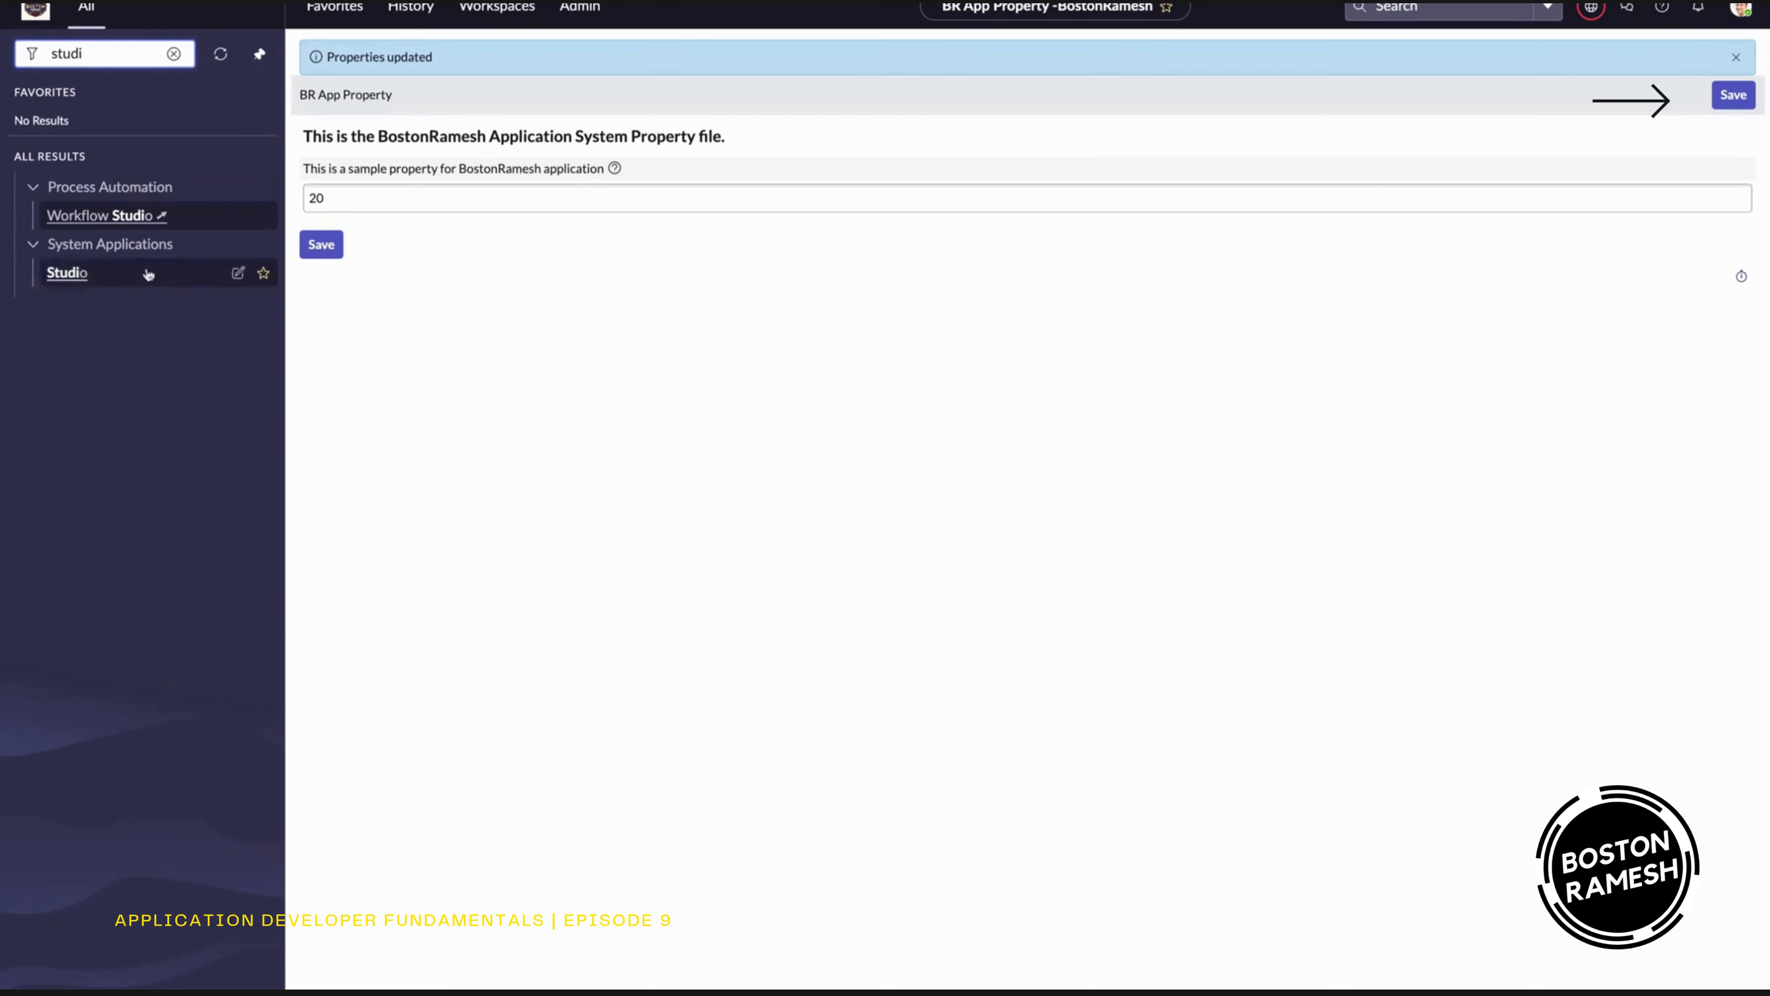
pyautogui.click(70, 277)
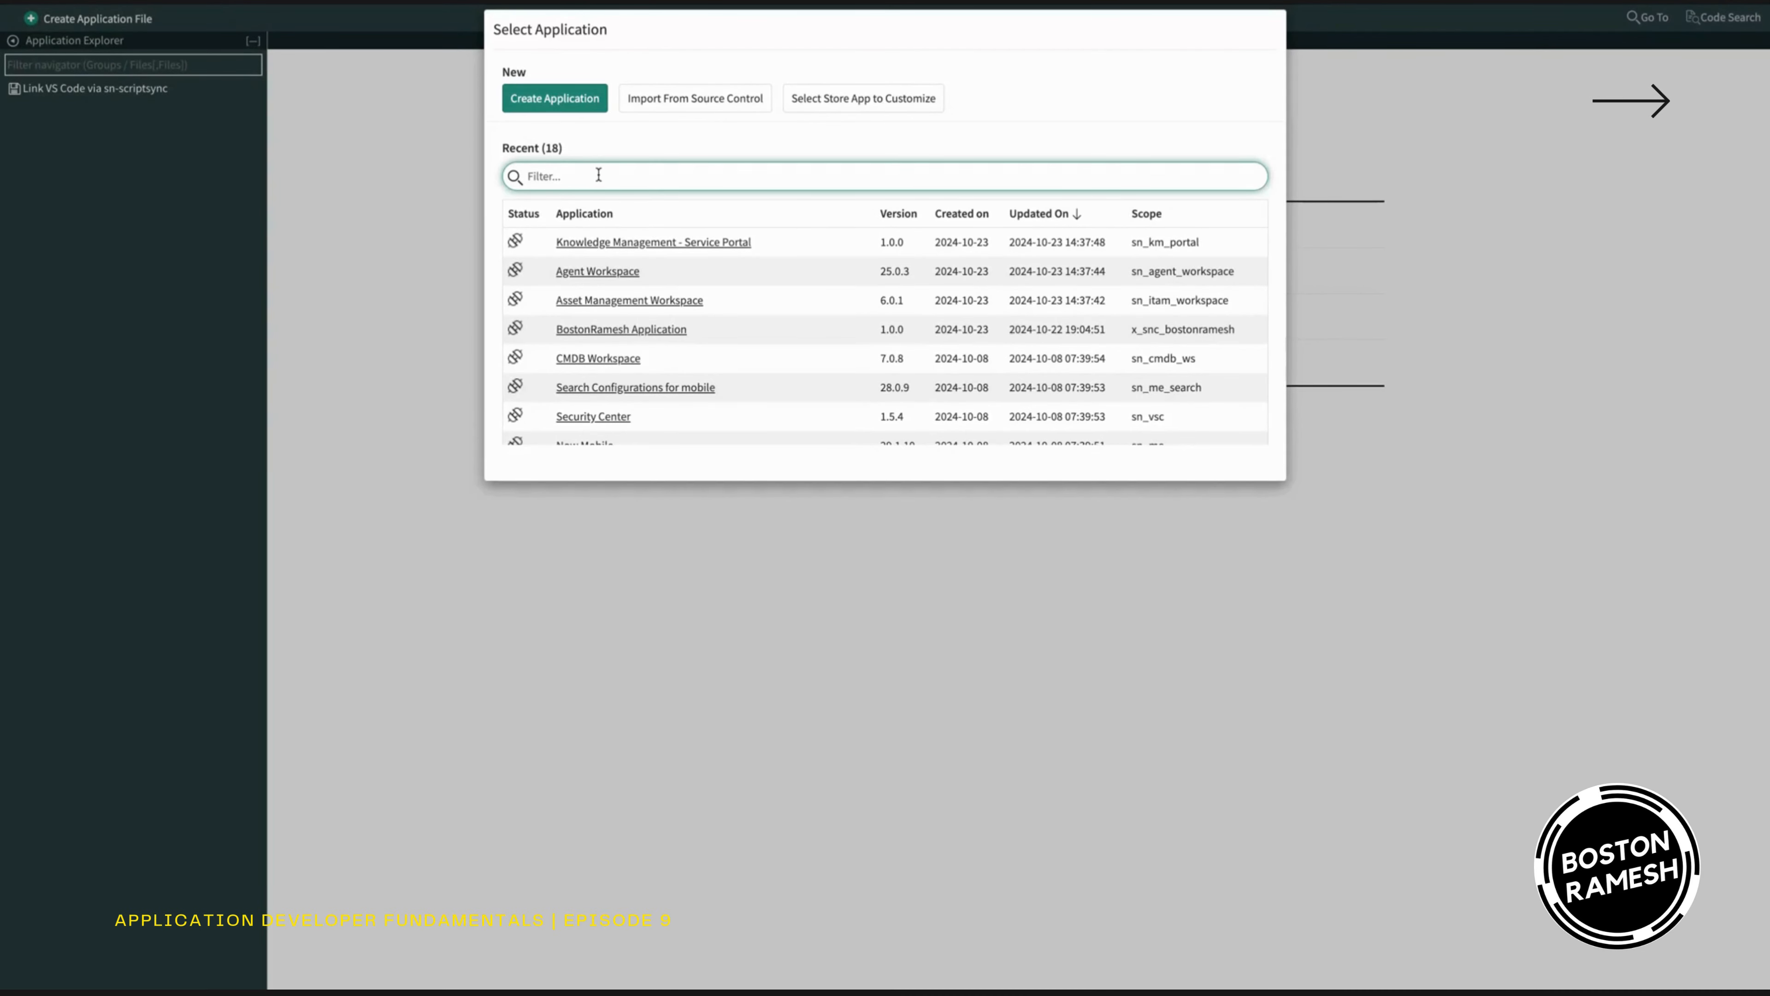
# - Load the BostonRamesh Application in Studio and open its BR App Property system property category
pyautogui.write('Boston')
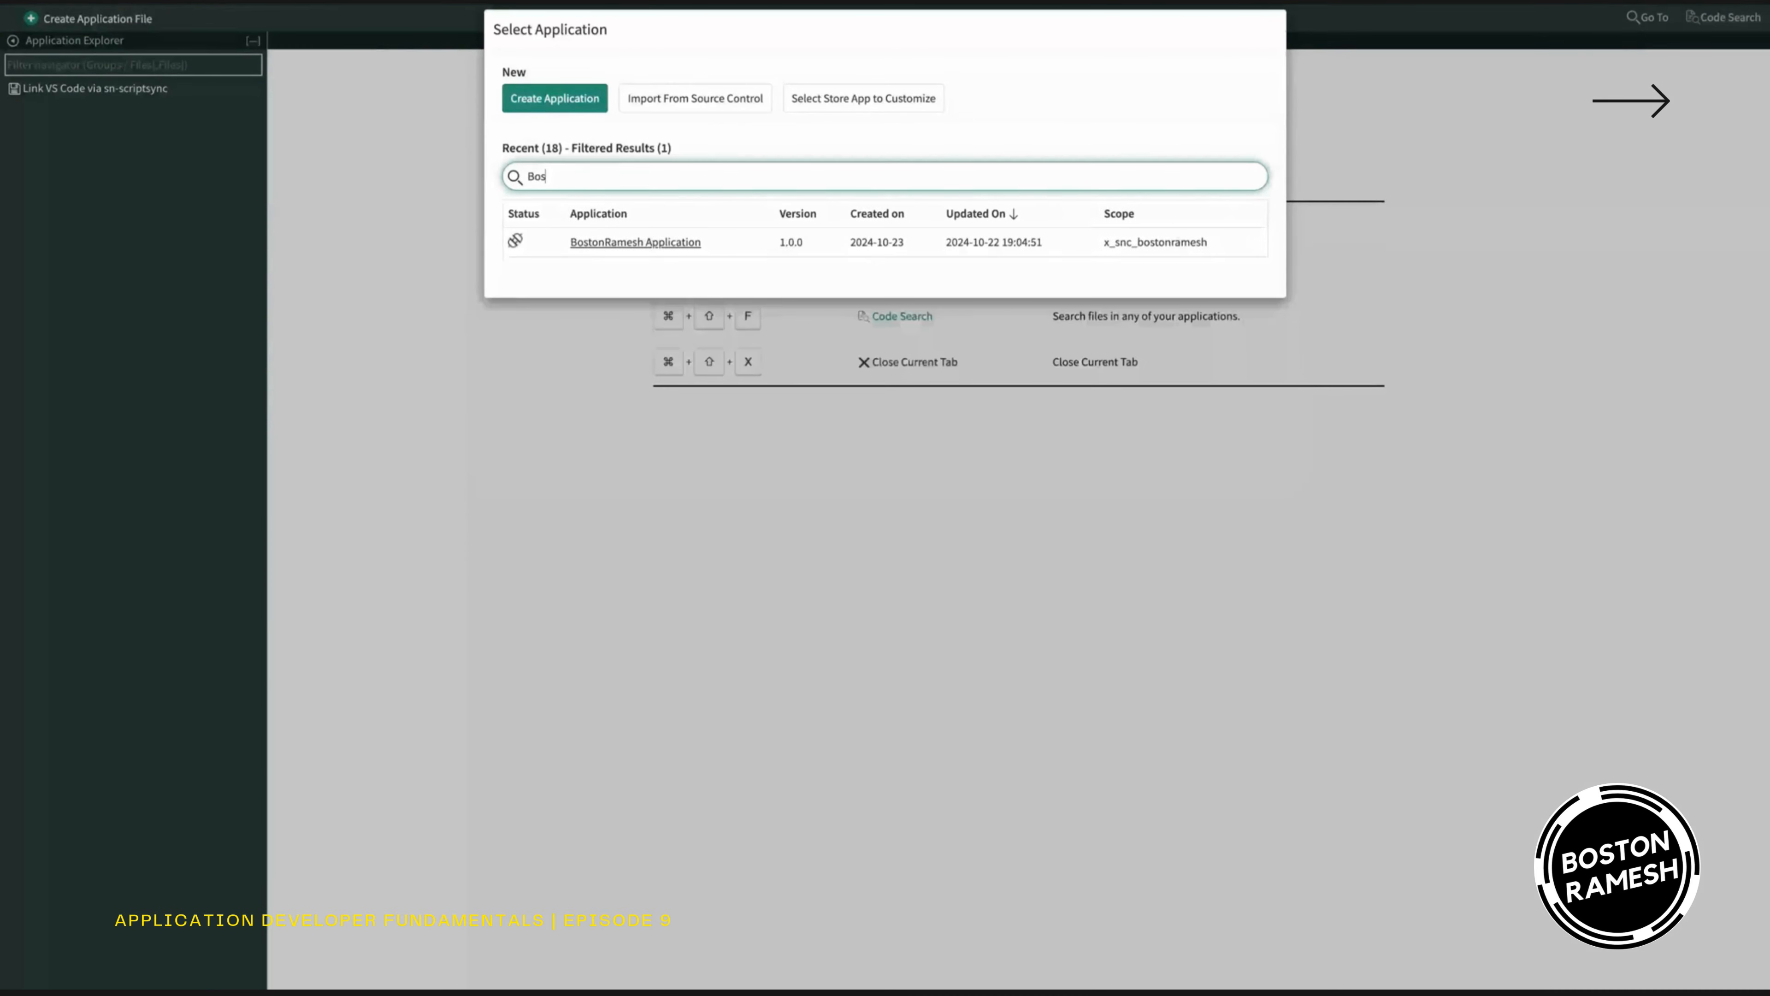
pyautogui.click(630, 244)
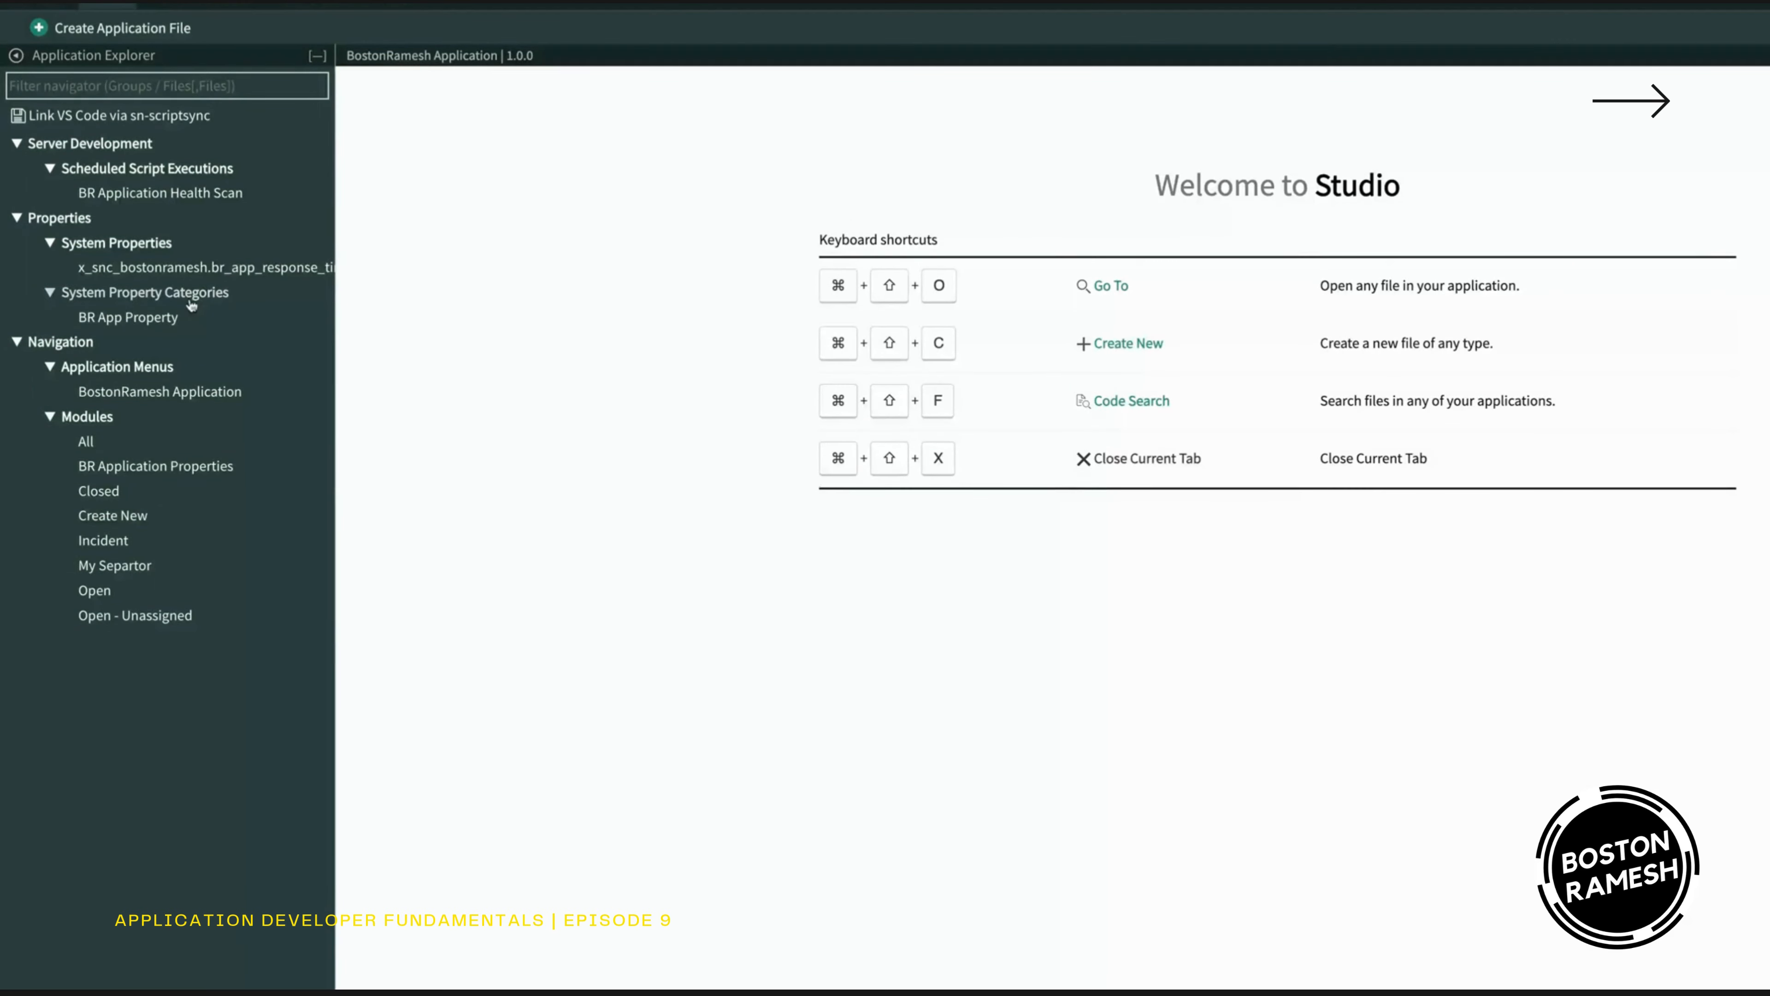
pyautogui.click(150, 322)
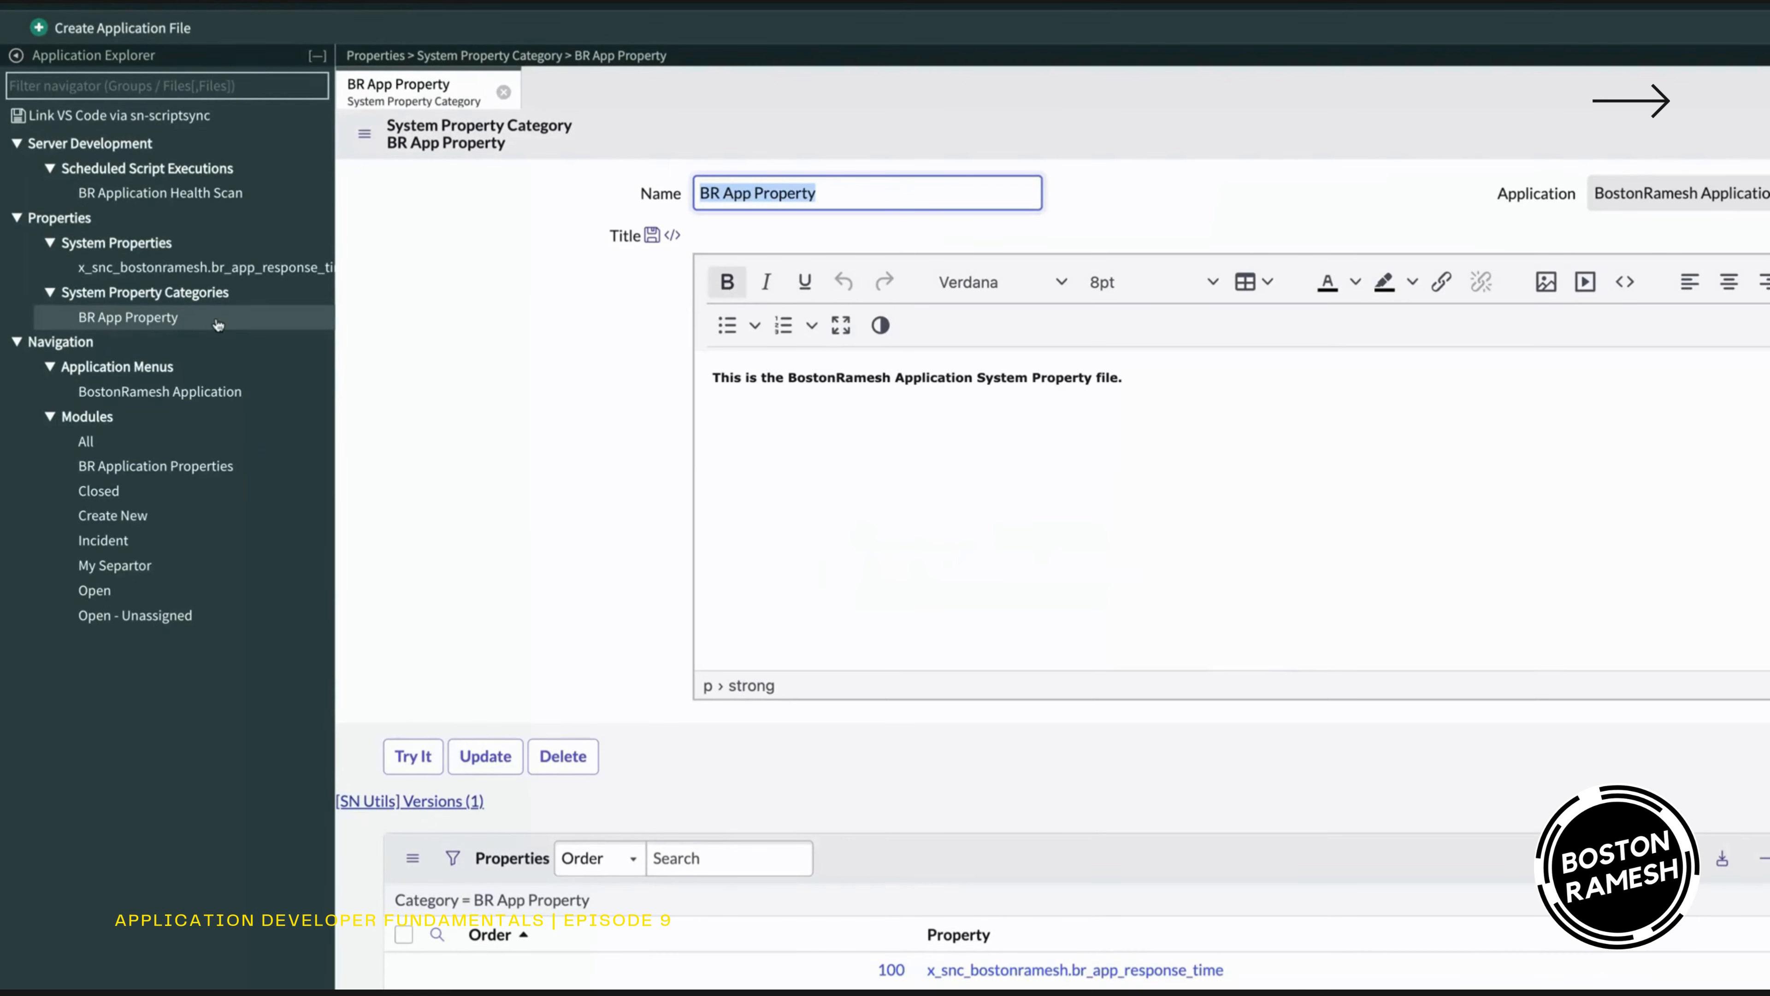